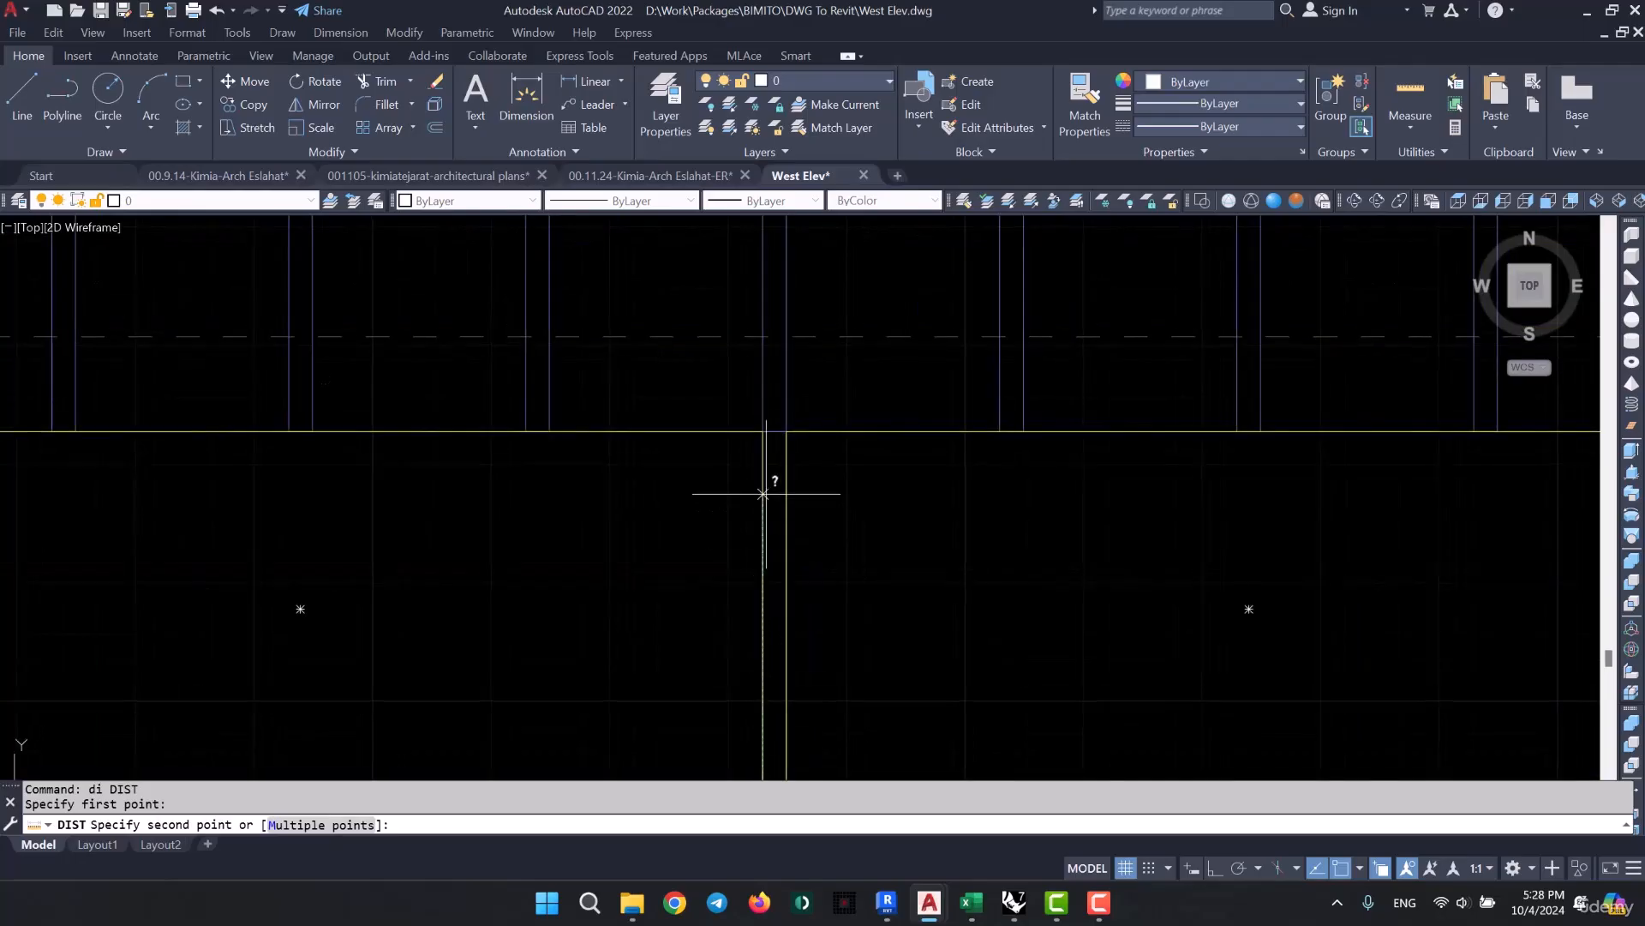
- Finish measuring the vertical distance to the top of the yellow frame, then switch to Revit and select the Kimia/Facade/400cm curtain wall
{"action": "left_click", "coordinate": [767, 429]}
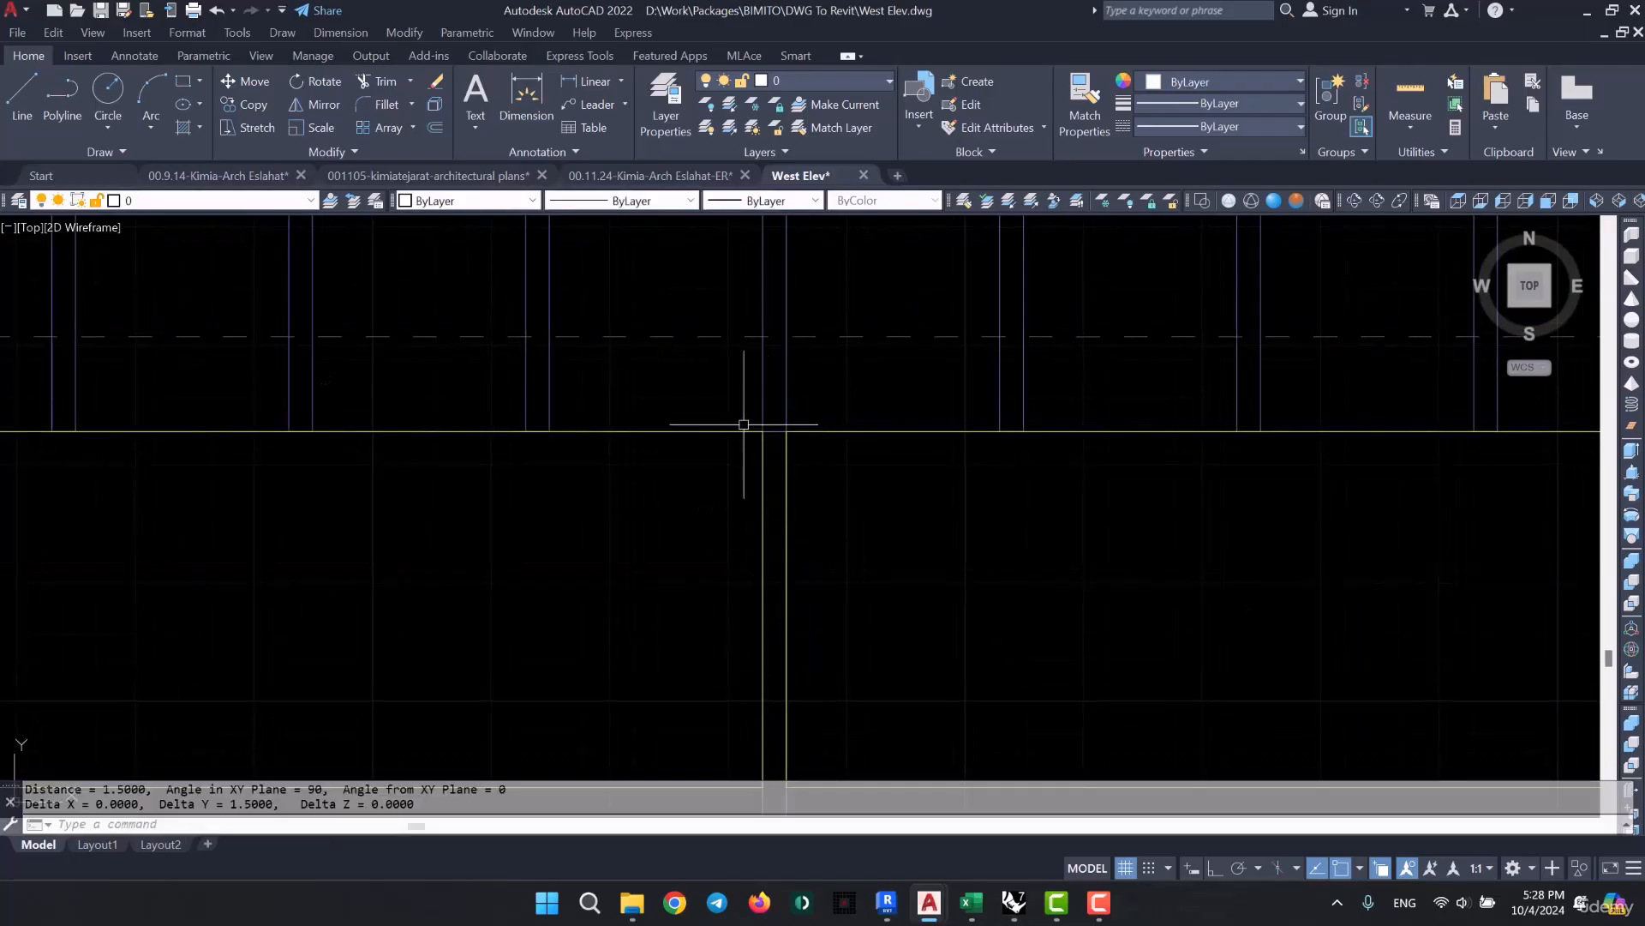
{"action": "left_click", "coordinate": [892, 915]}
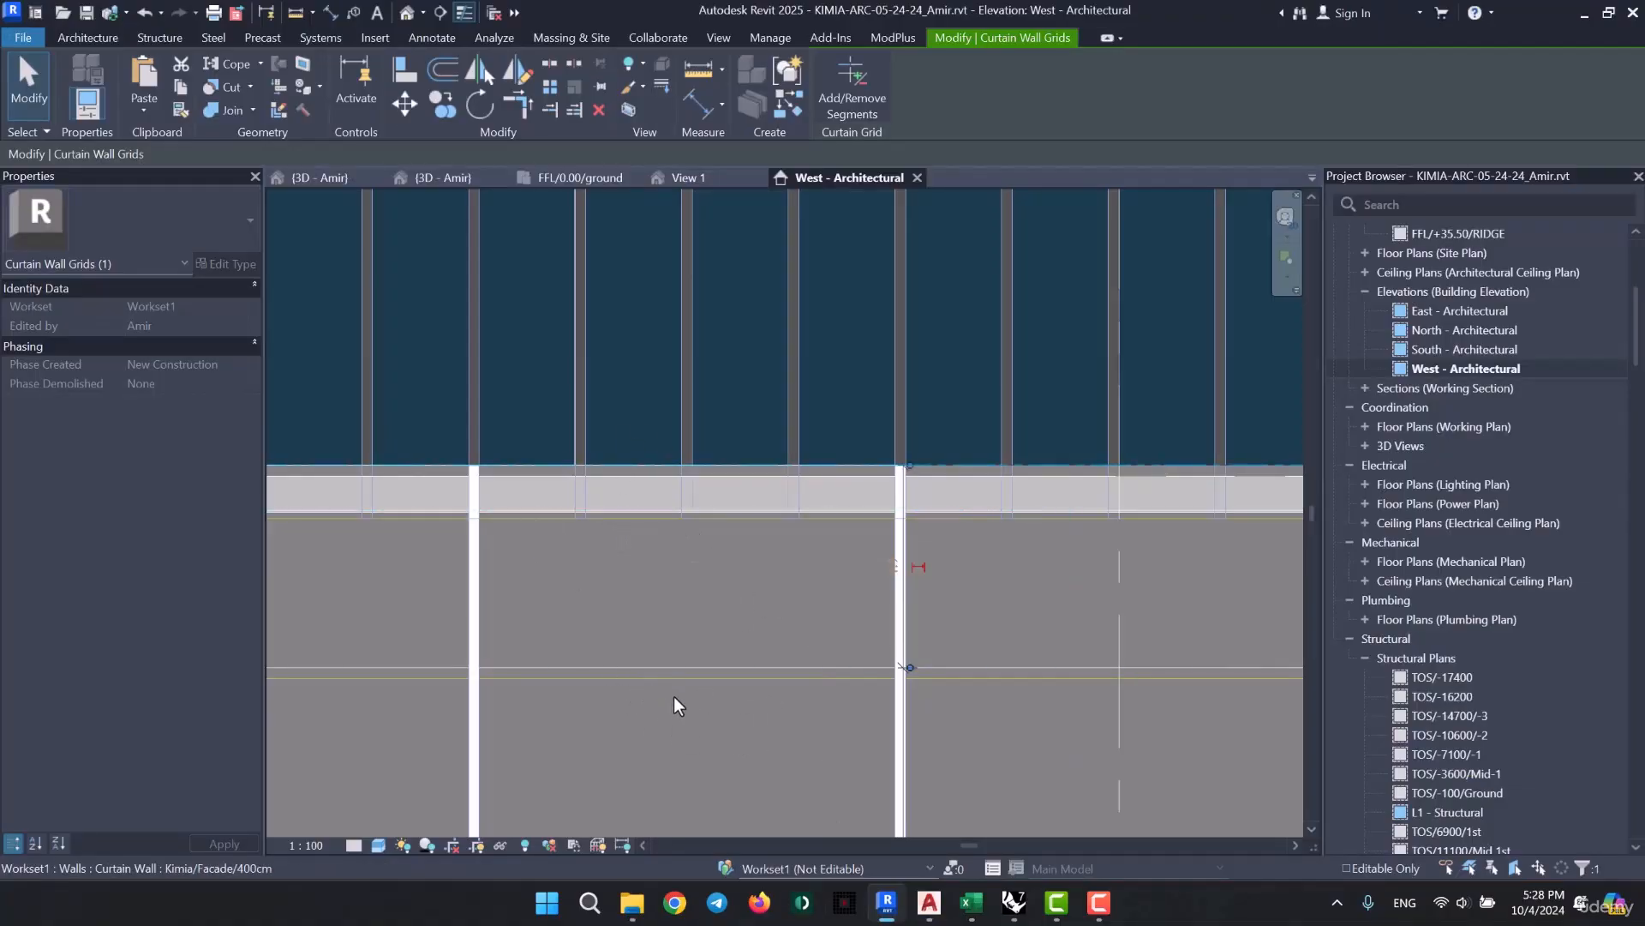
{"action": "left_click", "coordinate": [758, 598]}
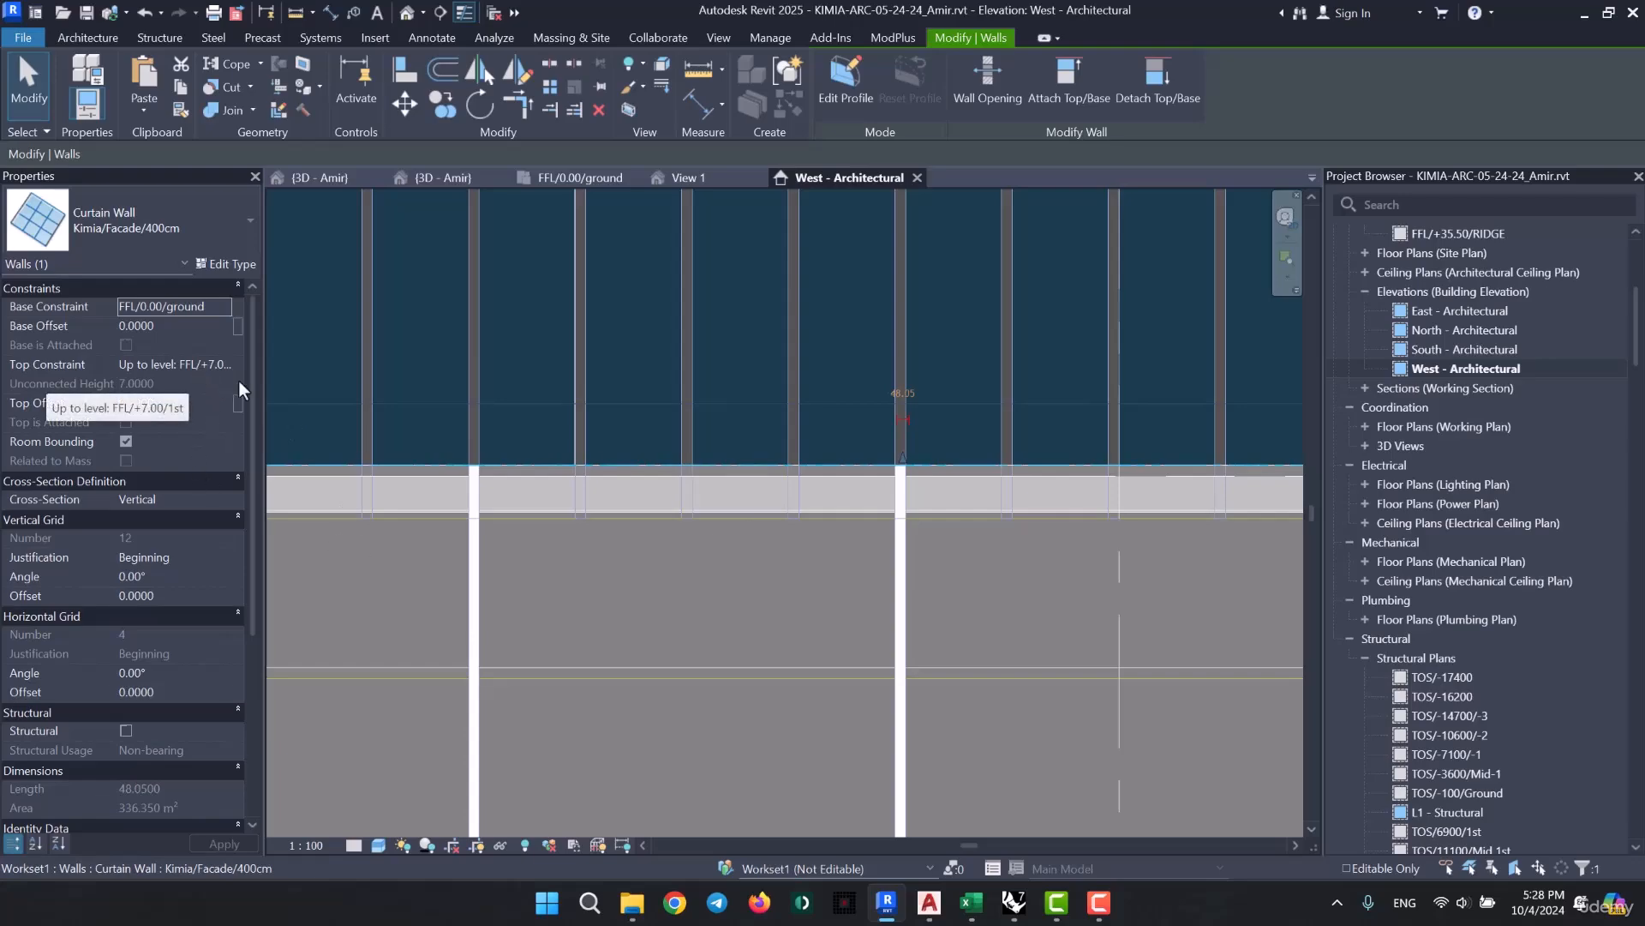
- Switch to AutoCAD and trace the dashed +7.00m 1st Floor level line across the west elevation towards the main entrance
{"action": "mouse_move", "coordinate": [930, 903]}
{"action": "left_click", "coordinate": [1234, 806]}
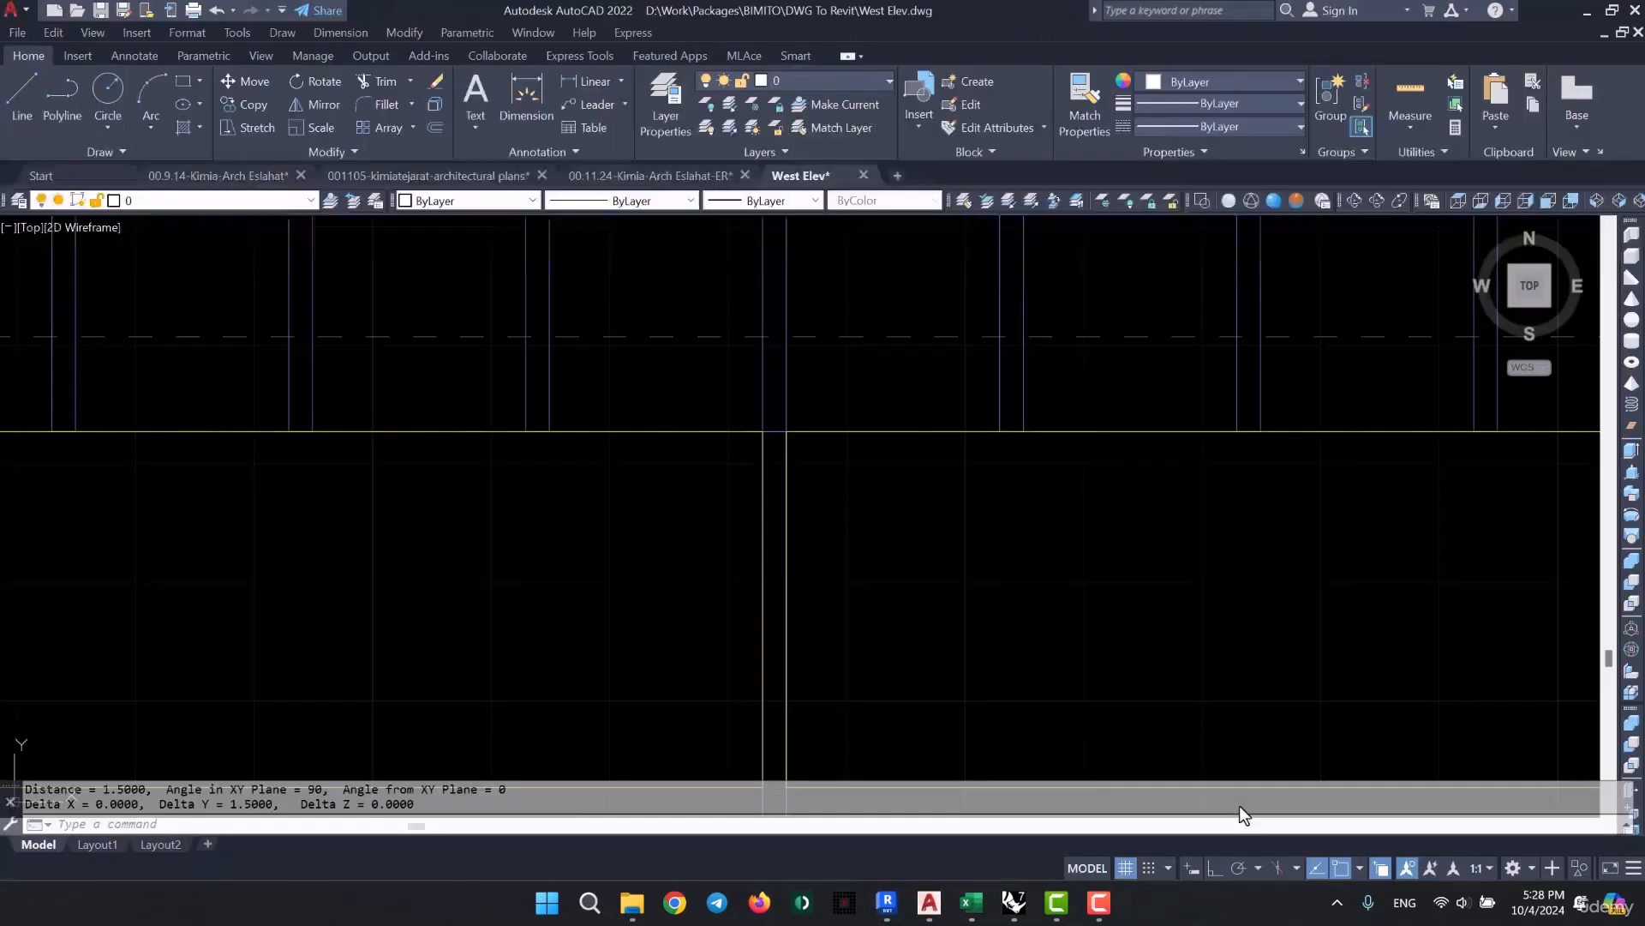
{"action": "scroll", "coordinate": [729, 507], "scroll_direction": "down", "scroll_amount": 5}
{"action": "mouse_move", "coordinate": [1079, 530]}
{"action": "middle_mouse_down"}
{"action": "mouse_move", "coordinate": [772, 532]}
{"action": "mouse_move", "coordinate": [452, 507]}
{"action": "middle_mouse_up"}
{"action": "scroll", "coordinate": [1001, 476], "scroll_direction": "up", "scroll_amount": 4}
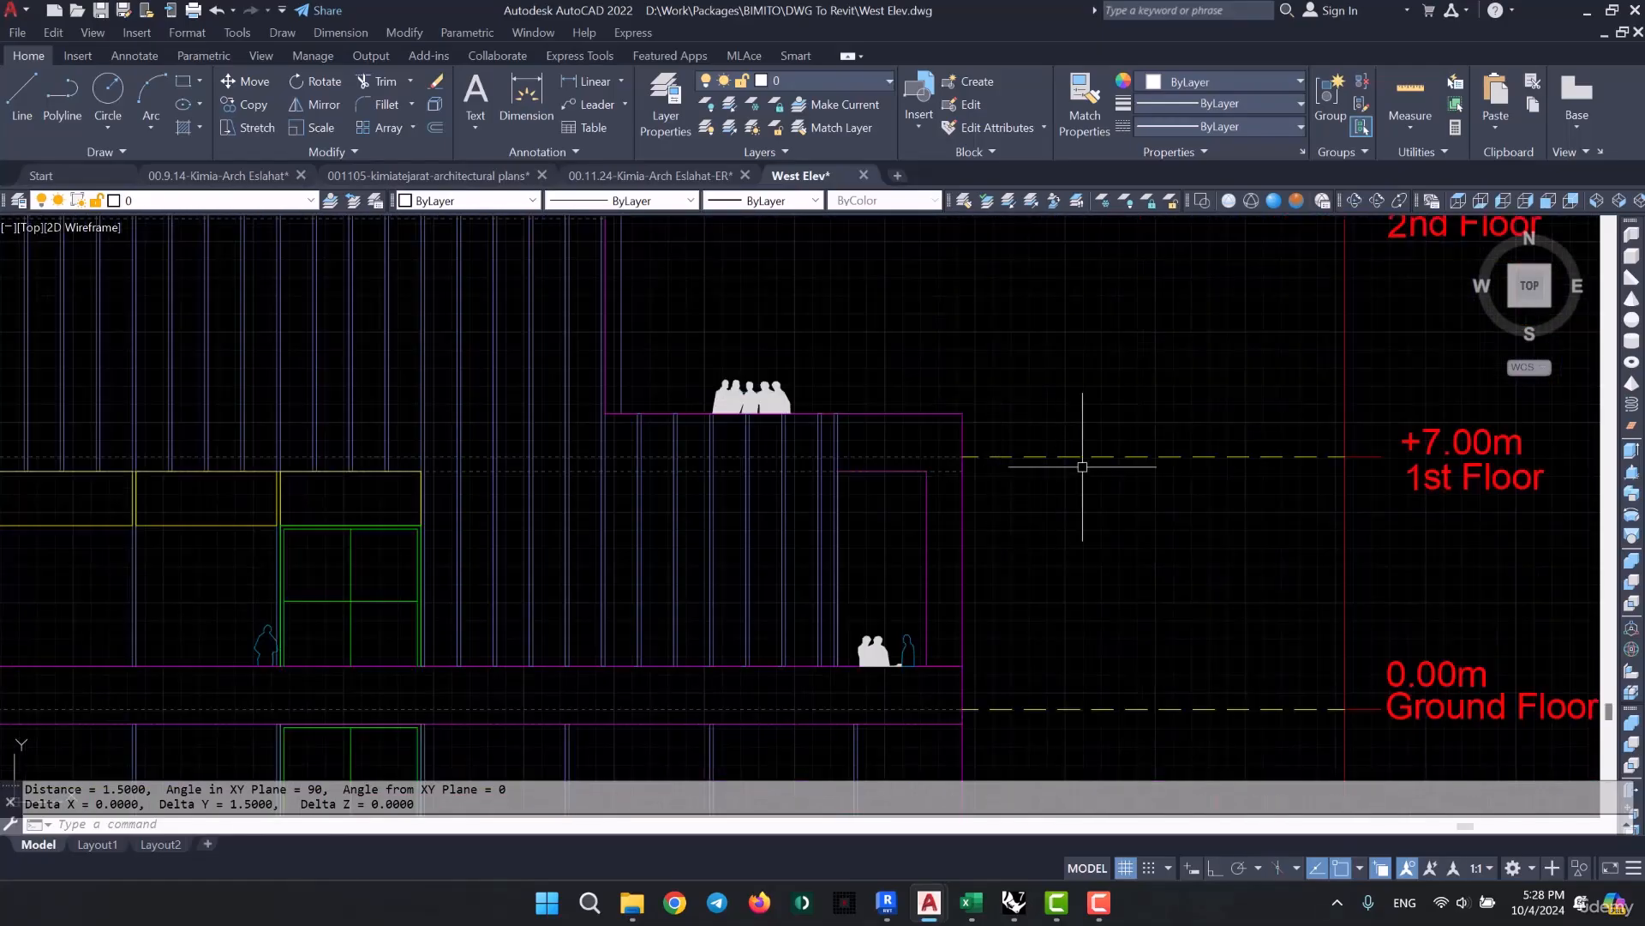
{"action": "left_click", "coordinate": [1114, 415]}
{"action": "left_click", "coordinate": [1043, 505]}
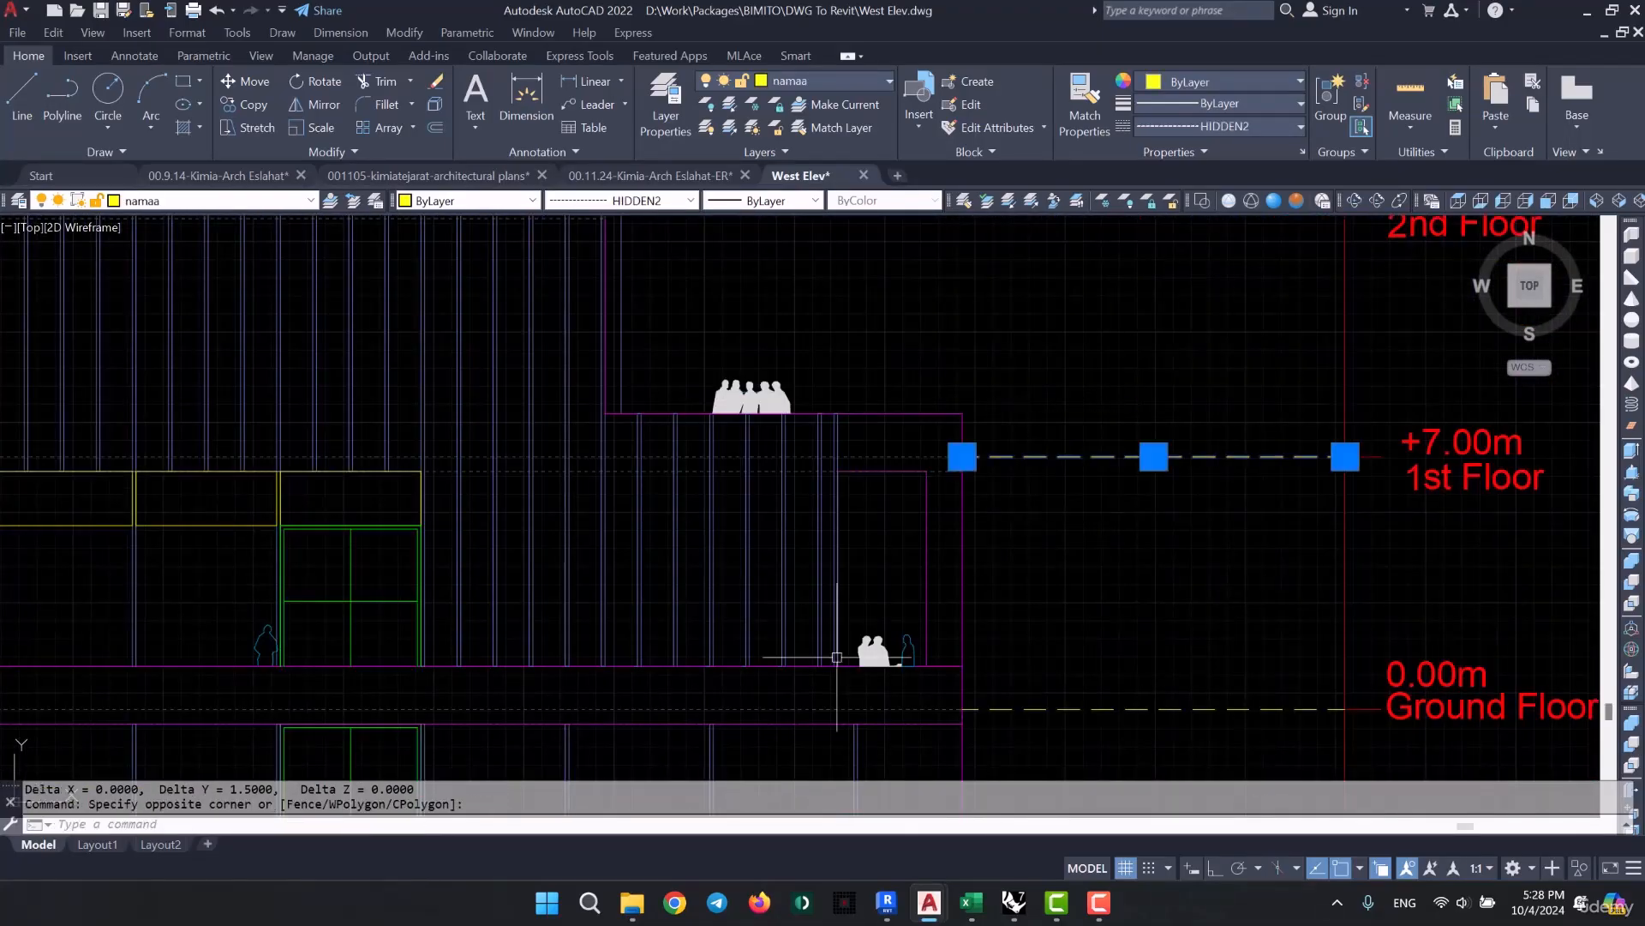
{"action": "middle_click_drag", "start_coordinate": [660, 602], "coordinate": [875, 565]}
{"action": "middle_click_drag", "start_coordinate": [408, 450], "coordinate": [1148, 480]}
{"action": "mouse_move", "coordinate": [418, 517]}
{"action": "middle_mouse_down"}
{"action": "mouse_move", "coordinate": [805, 537]}
{"action": "mouse_move", "coordinate": [1124, 597]}
{"action": "middle_mouse_up"}
{"action": "middle_click_drag", "start_coordinate": [93, 583], "coordinate": [819, 544]}
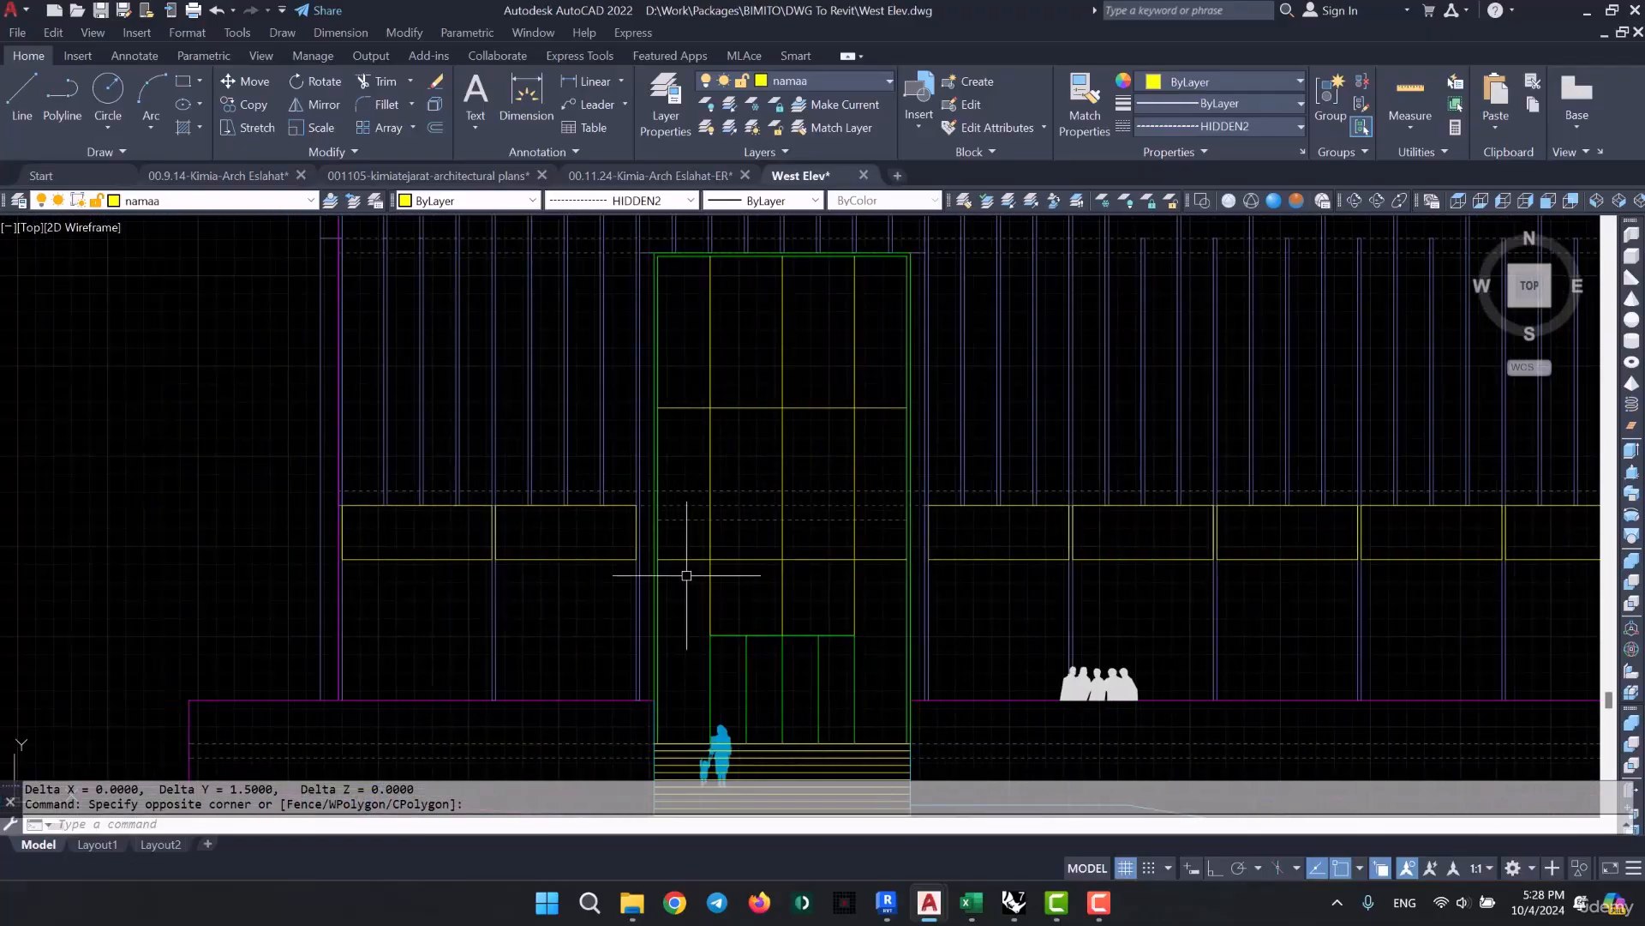
{"action": "key", "text": "Escape"}
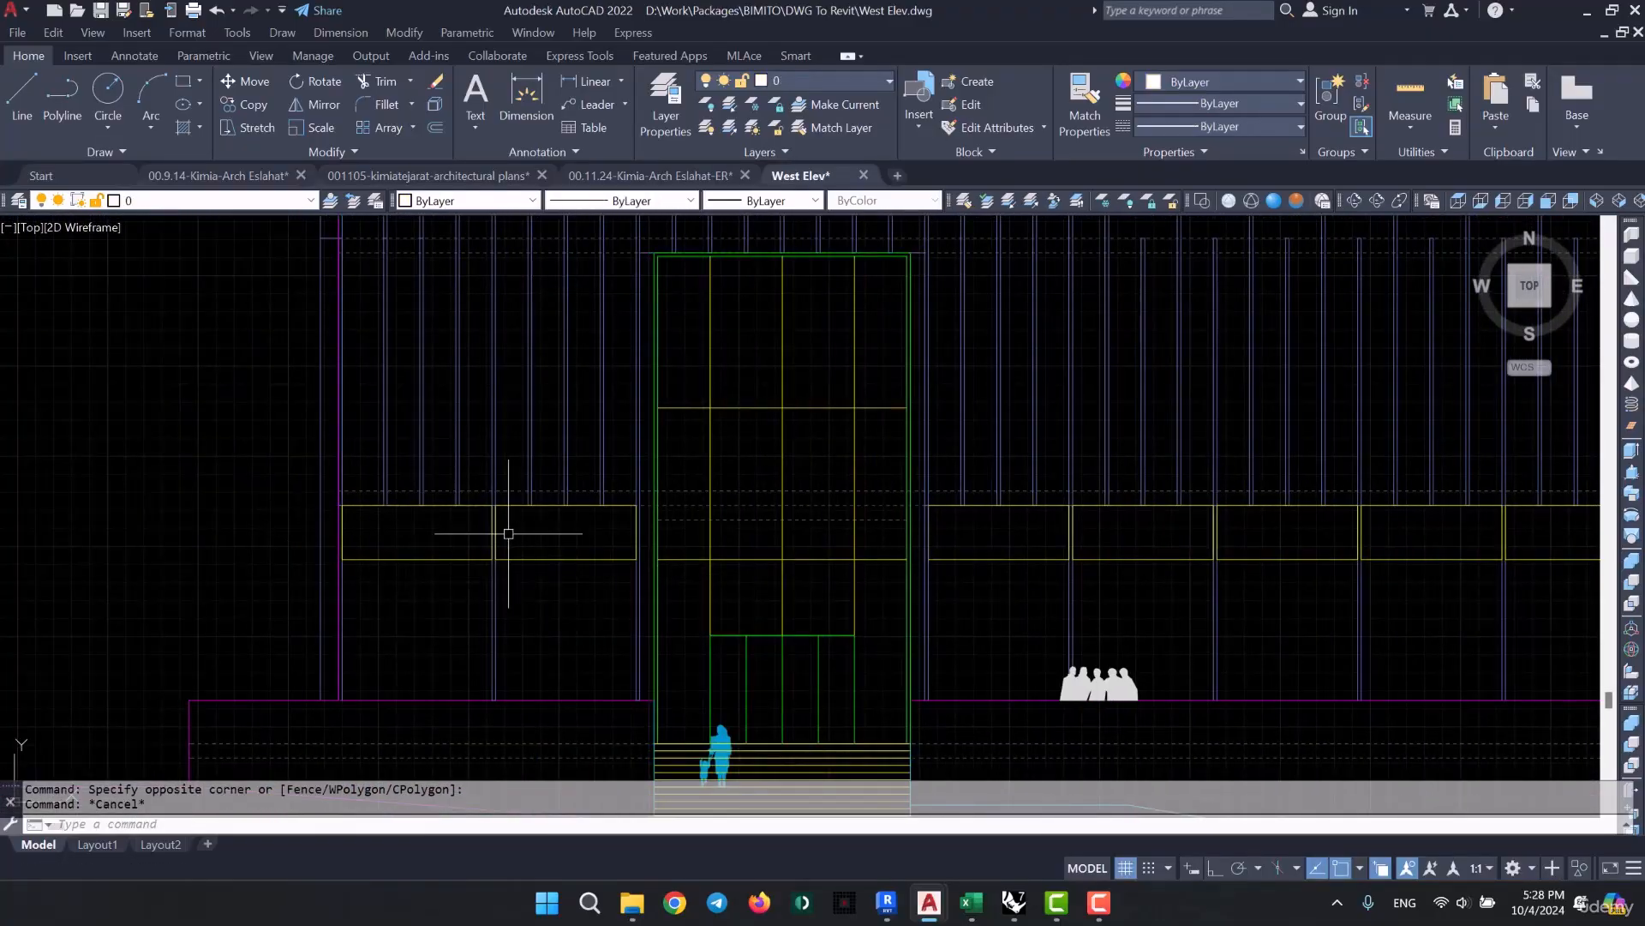
- Inspect the dashed floor slab outline above the yellow window frames beside the entrance
{"action": "scroll", "coordinate": [572, 544], "scroll_direction": "up", "scroll_amount": 6}
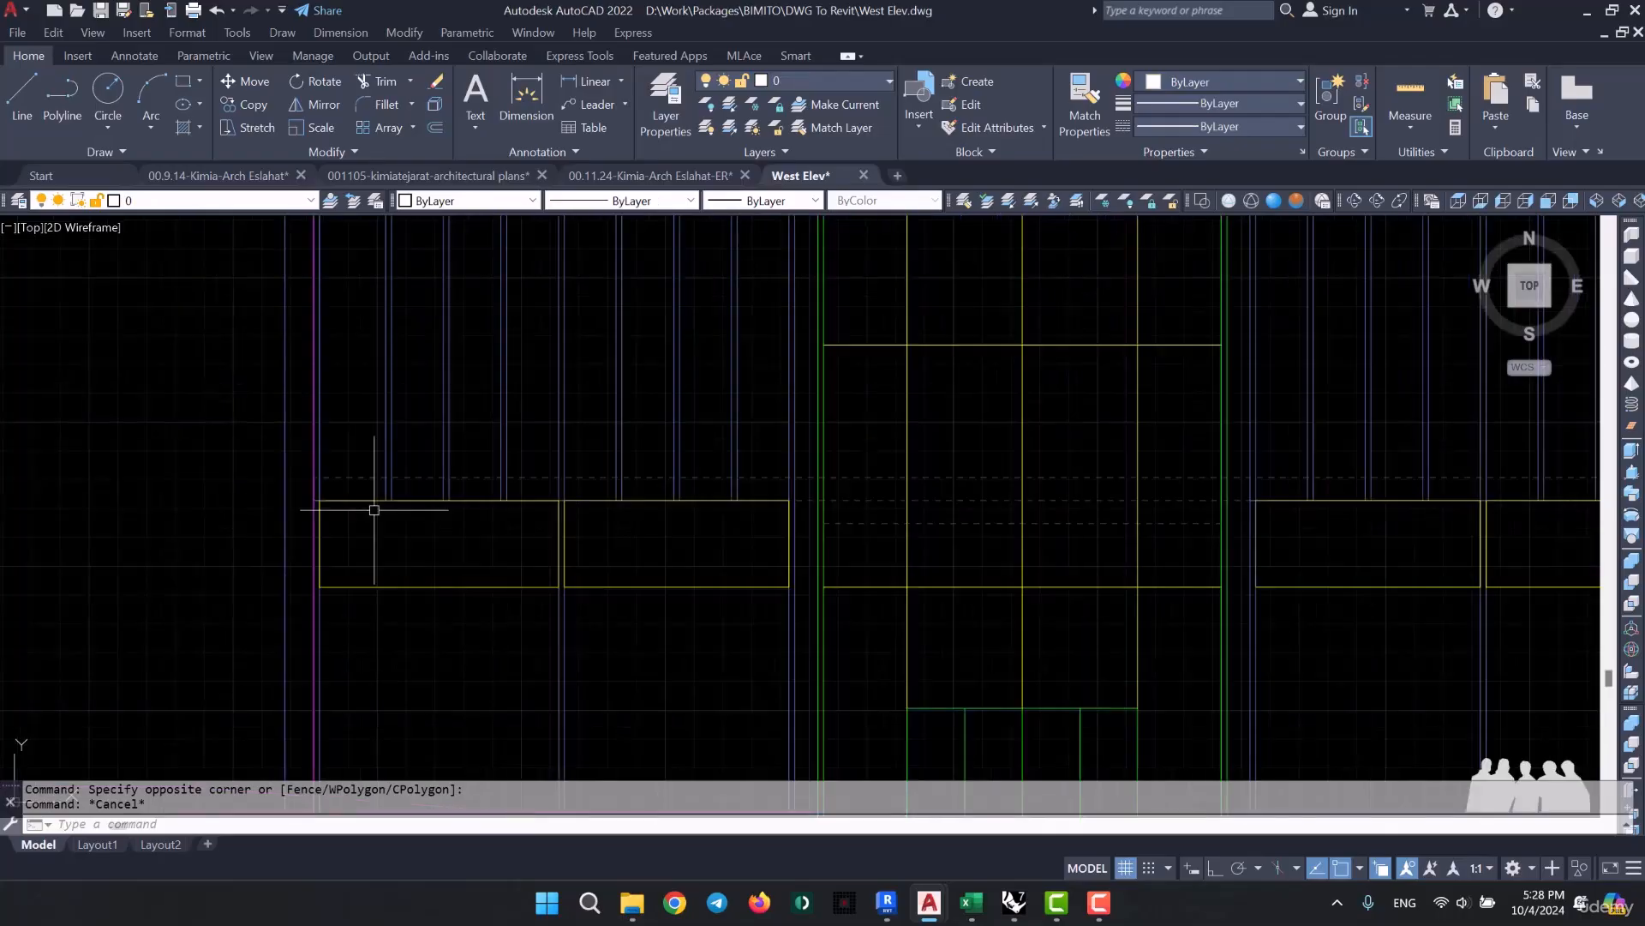
{"action": "left_click", "coordinate": [404, 467]}
{"action": "left_click", "coordinate": [342, 608]}
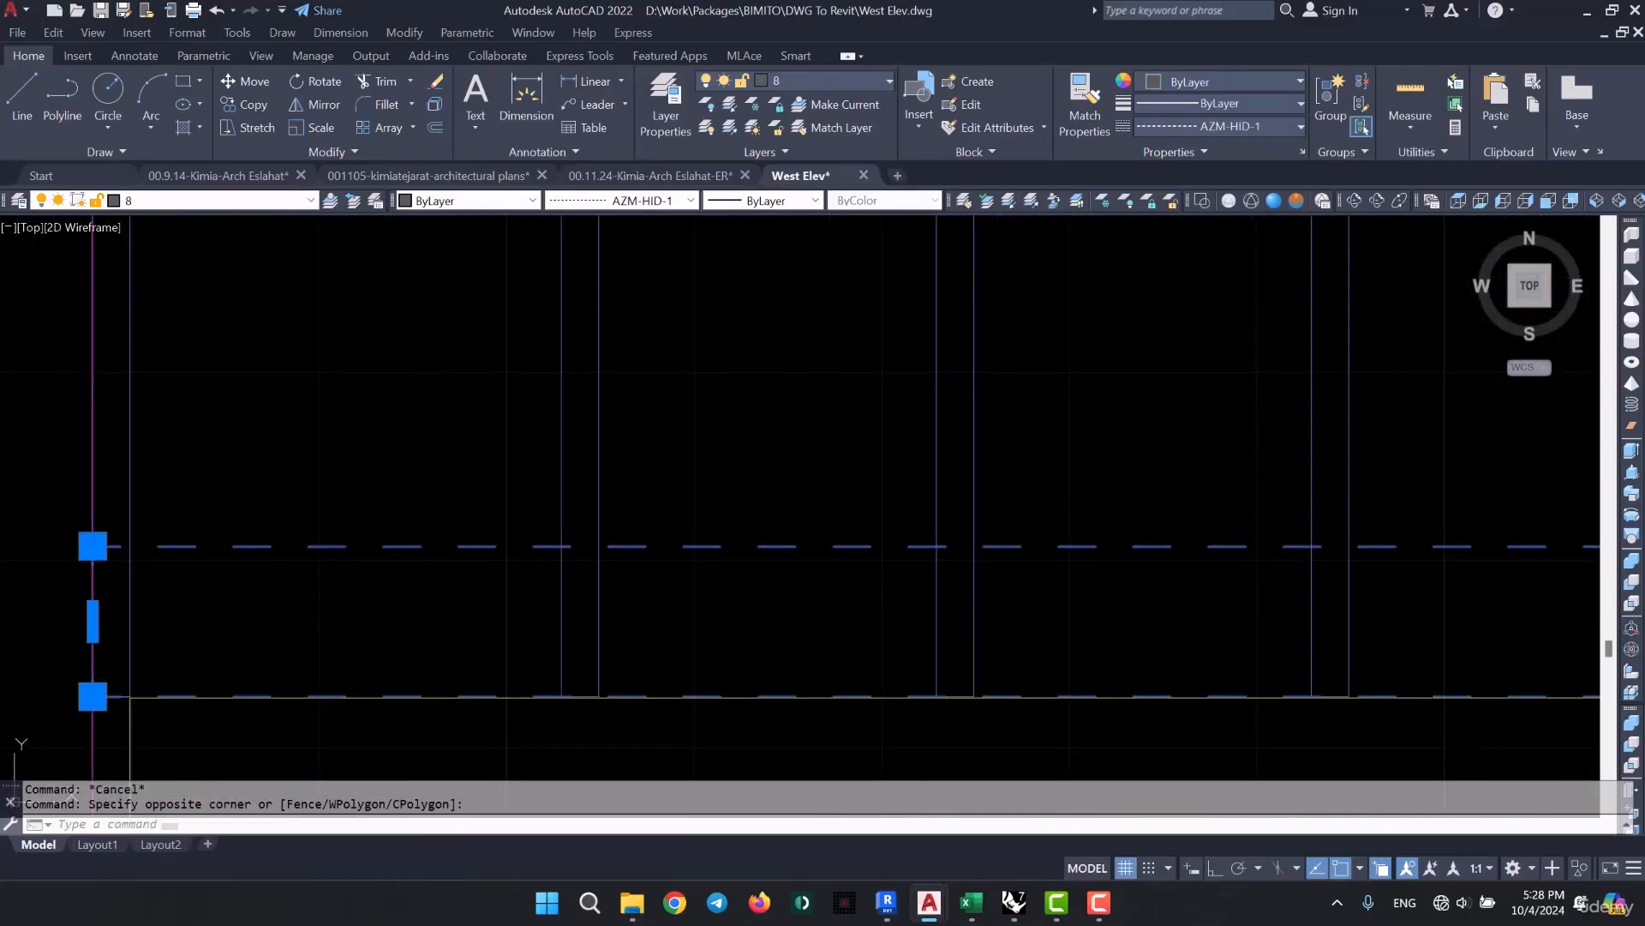
{"action": "key", "text": "Escape"}
{"action": "scroll", "coordinate": [389, 546], "scroll_direction": "down", "scroll_amount": 4}
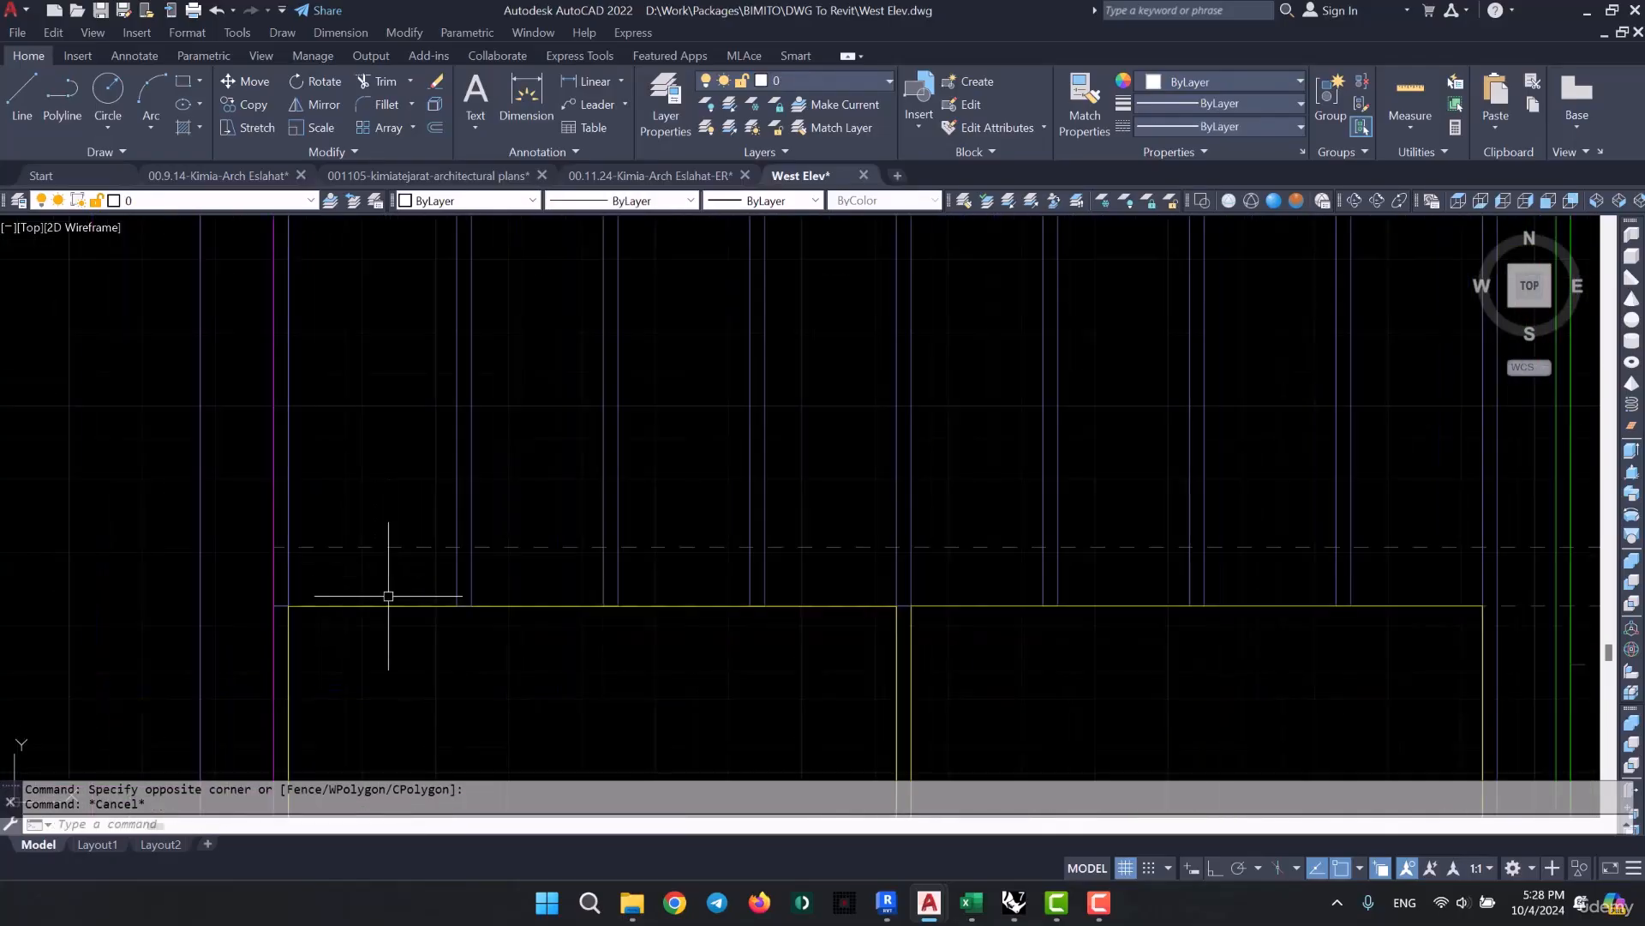
{"action": "left_click", "coordinate": [364, 545]}
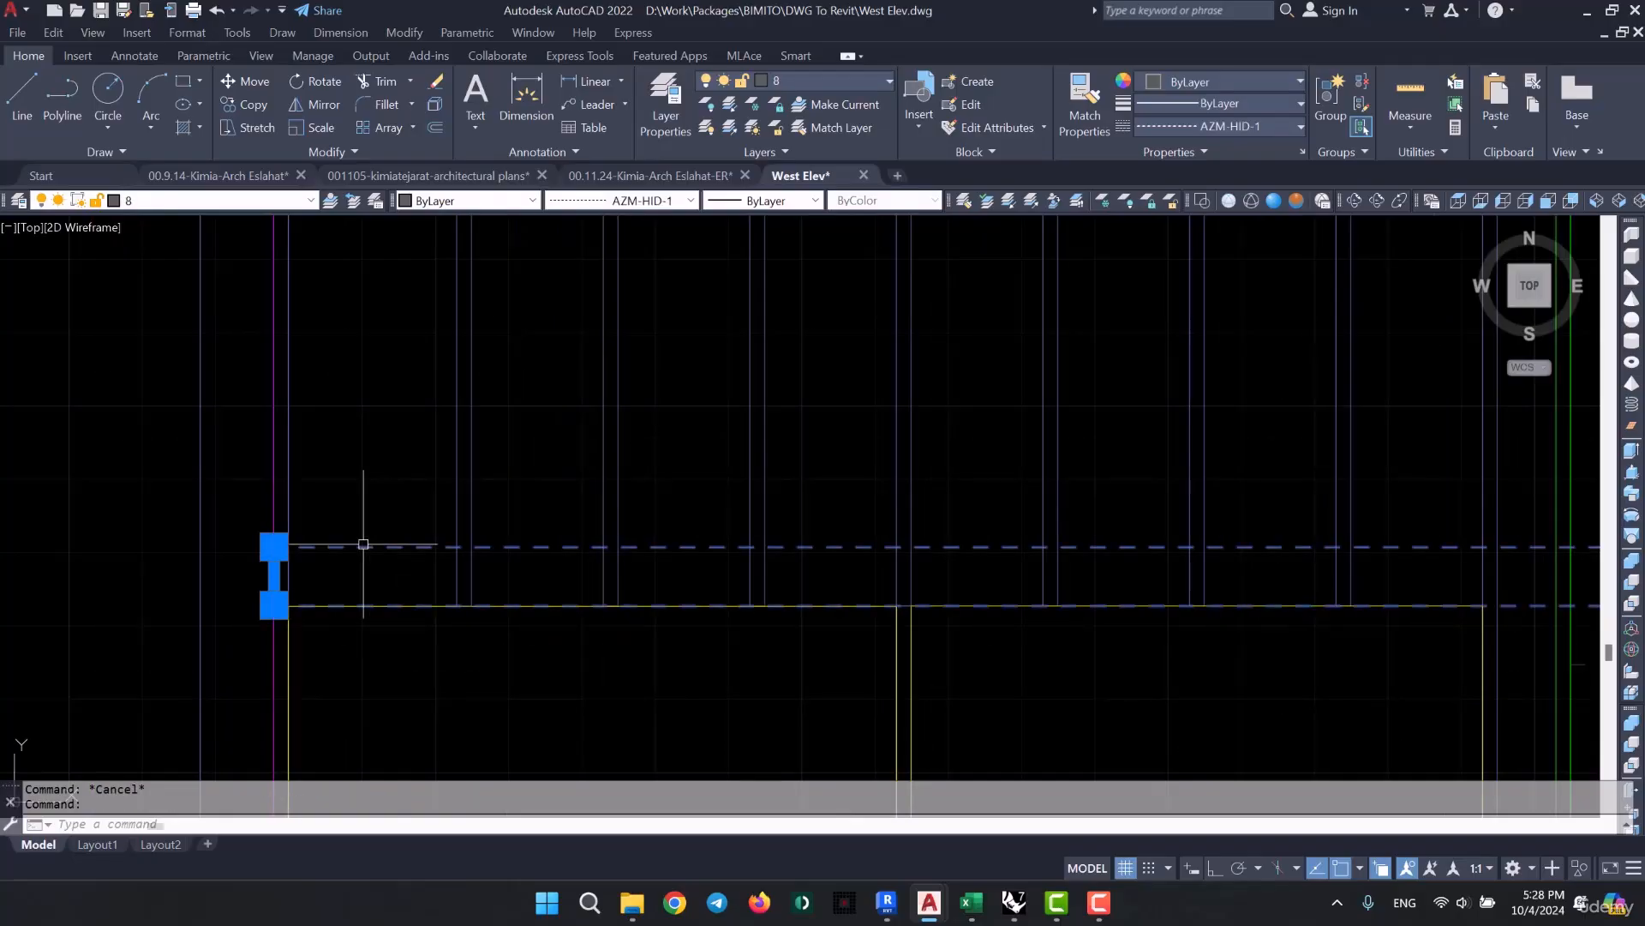
{"action": "key", "text": "Escape"}
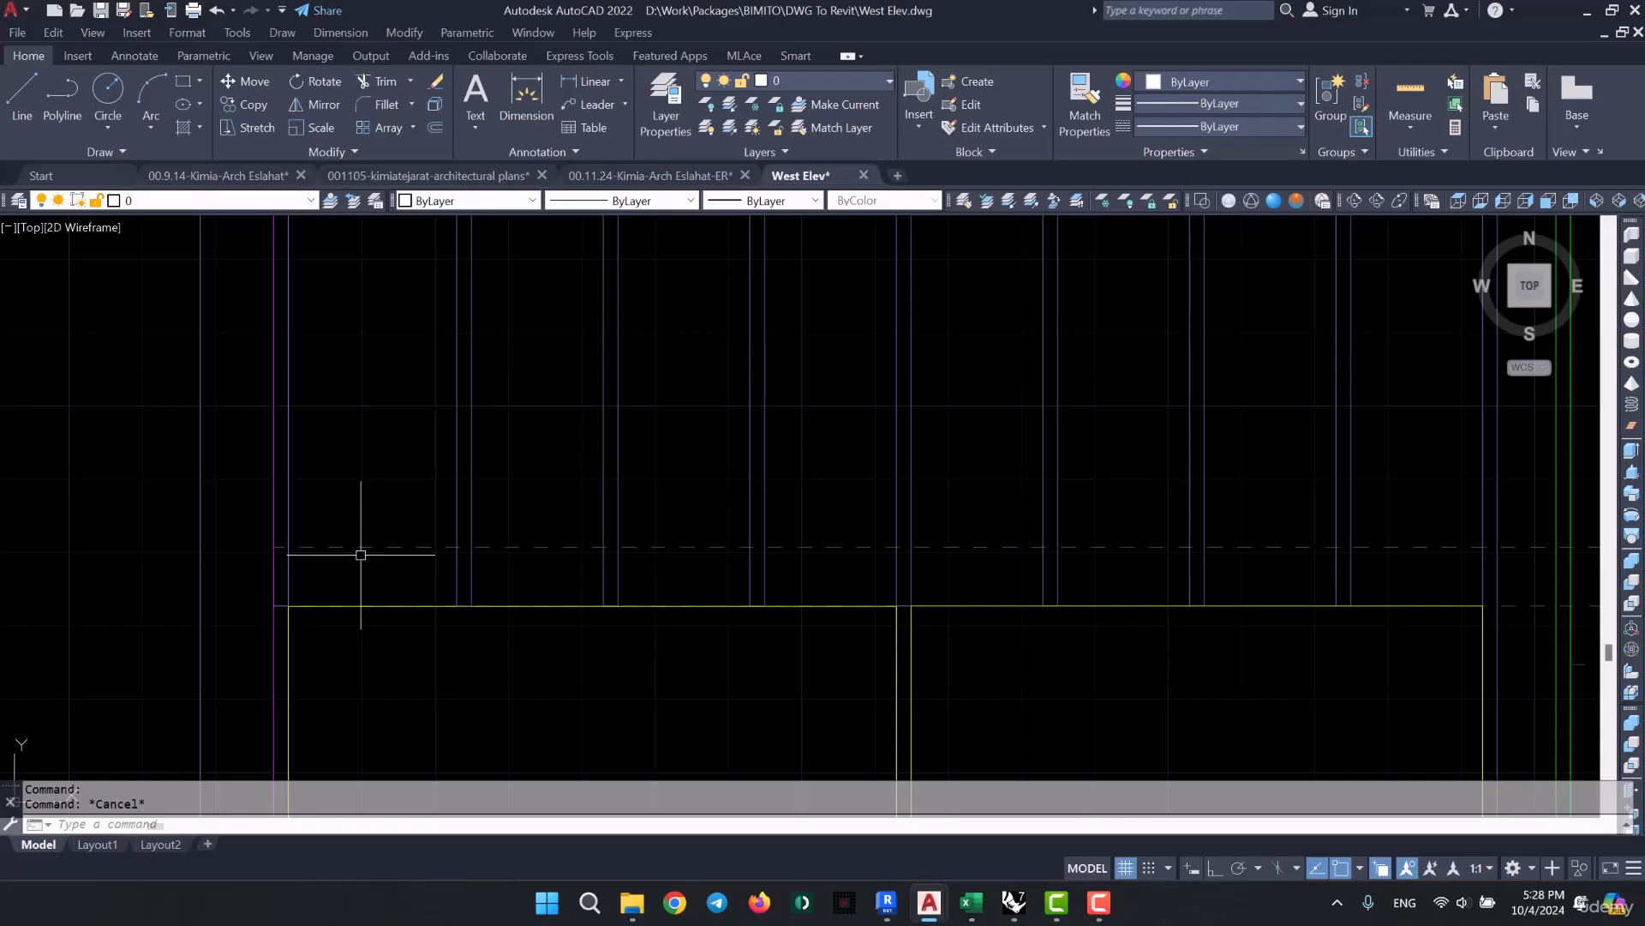
- Measure the vertical distance from the upper dashed slab line down to the top of the yellow window frame
{"action": "type", "text": "DI"}
{"action": "key", "text": "Return"}
{"action": "scroll", "coordinate": [403, 564], "scroll_direction": "up", "scroll_amount": 4}
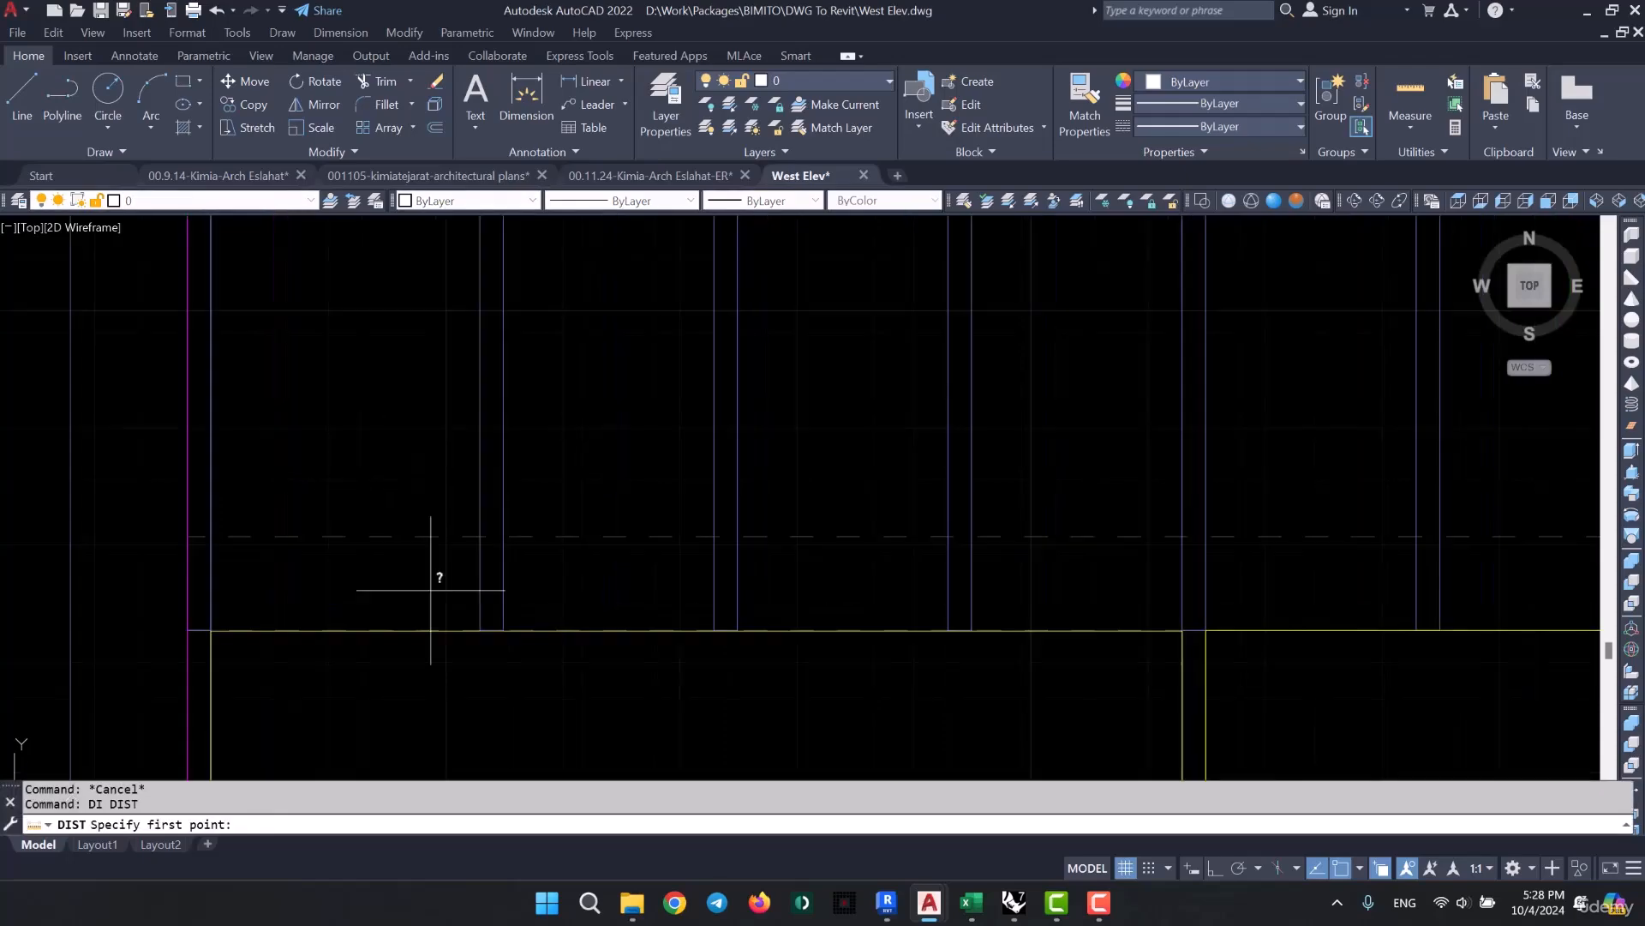
{"action": "left_click", "coordinate": [497, 499]}
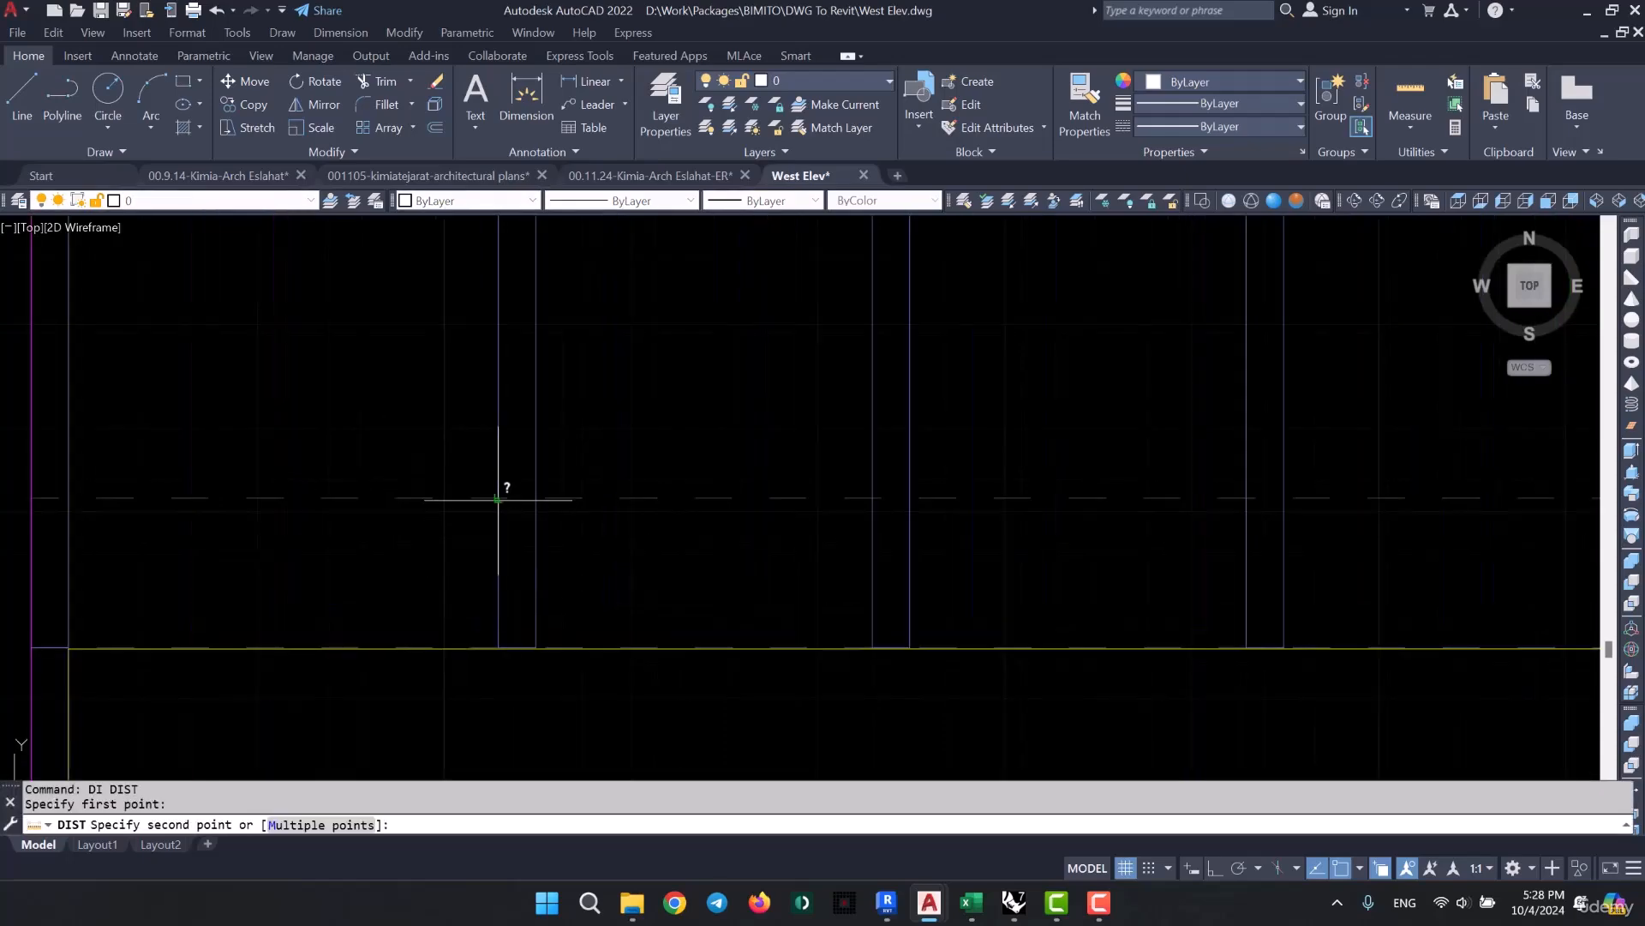
{"action": "left_click", "coordinate": [502, 643]}
{"action": "key", "text": "Escape"}
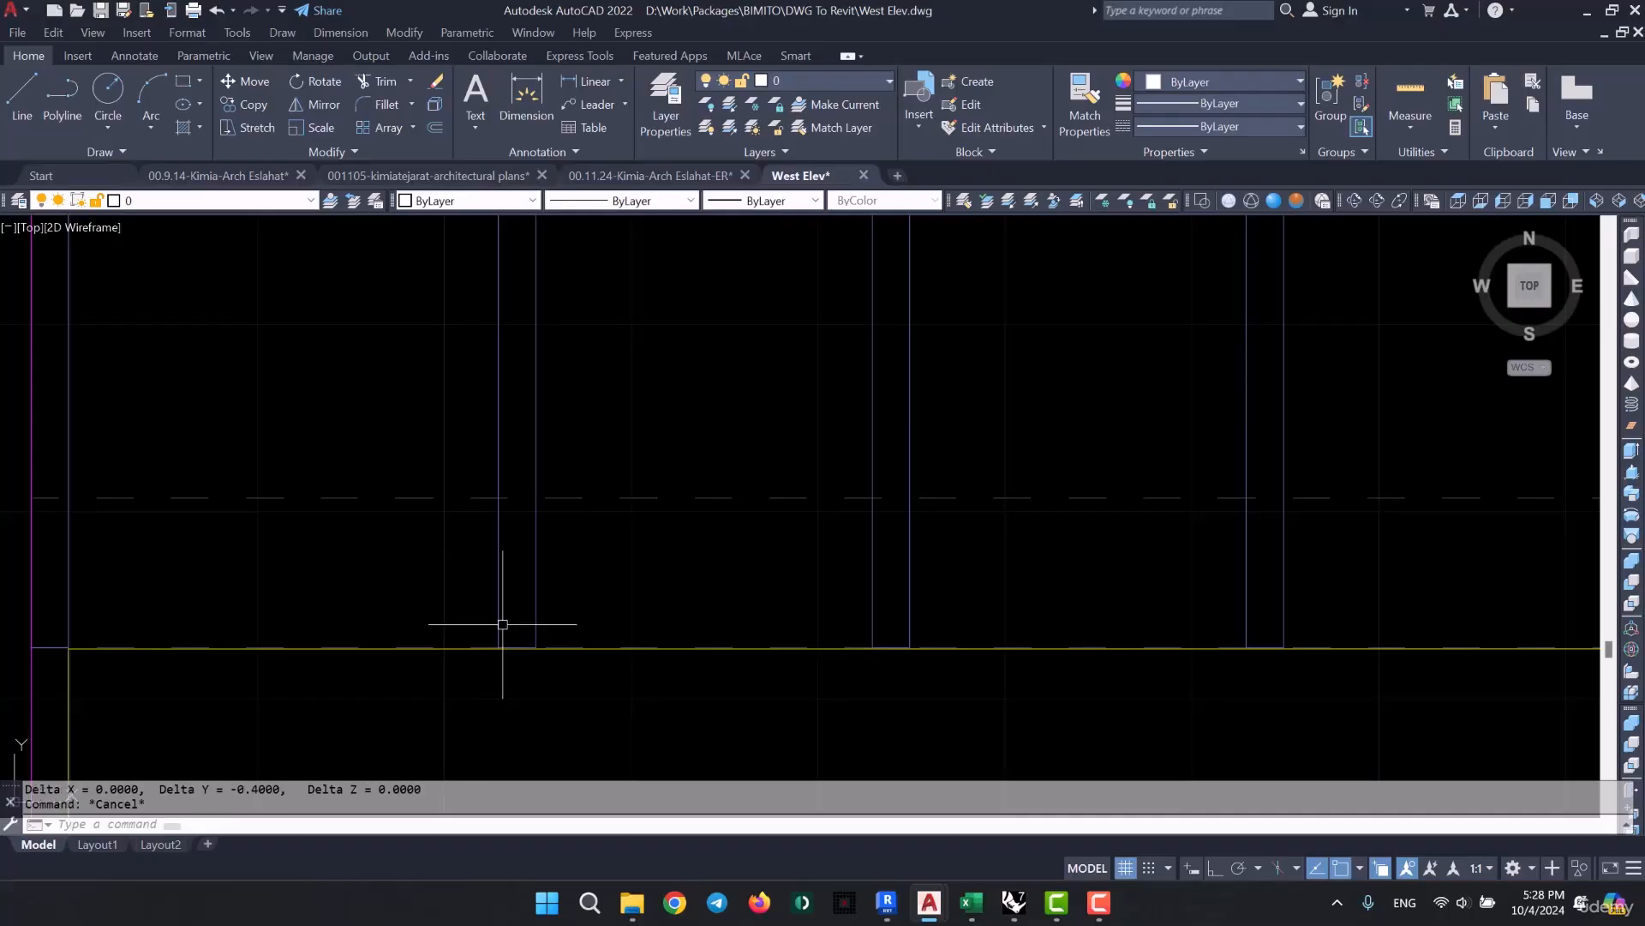
- Switch to Revit and set the selected curtain wall's top offset to -0.4
{"action": "scroll", "coordinate": [764, 745], "scroll_direction": "down", "scroll_amount": 3}
{"action": "left_click", "coordinate": [891, 907]}
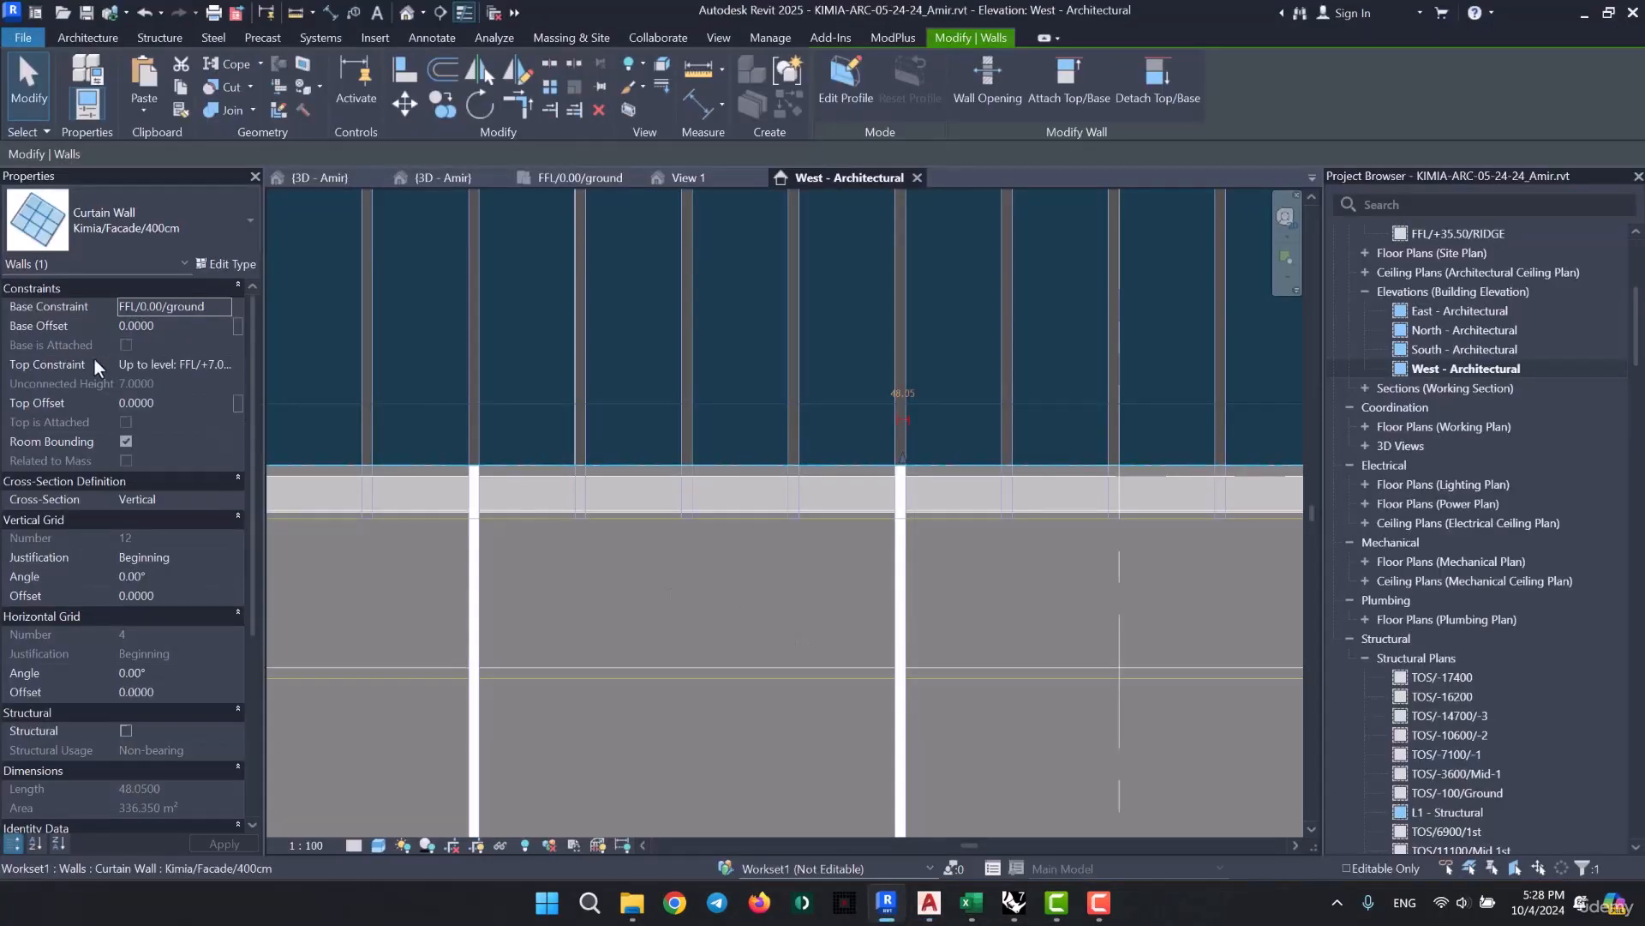
{"action": "left_click", "coordinate": [181, 404]}
{"action": "type", "text": "-0.4"}
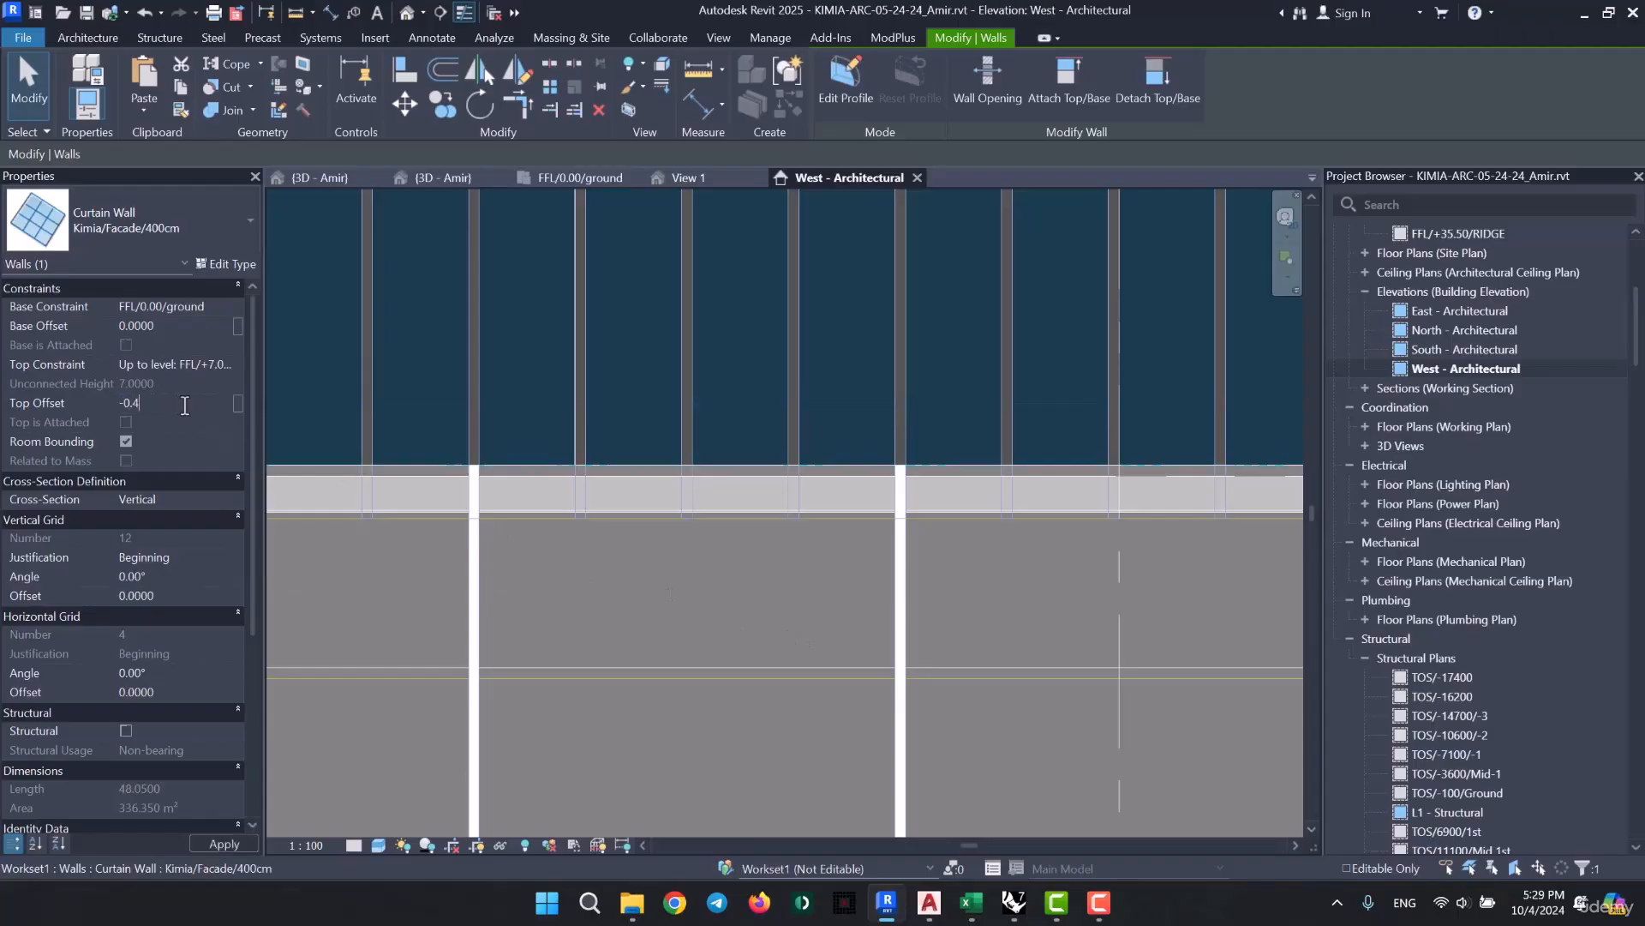
{"action": "key", "text": "Return"}
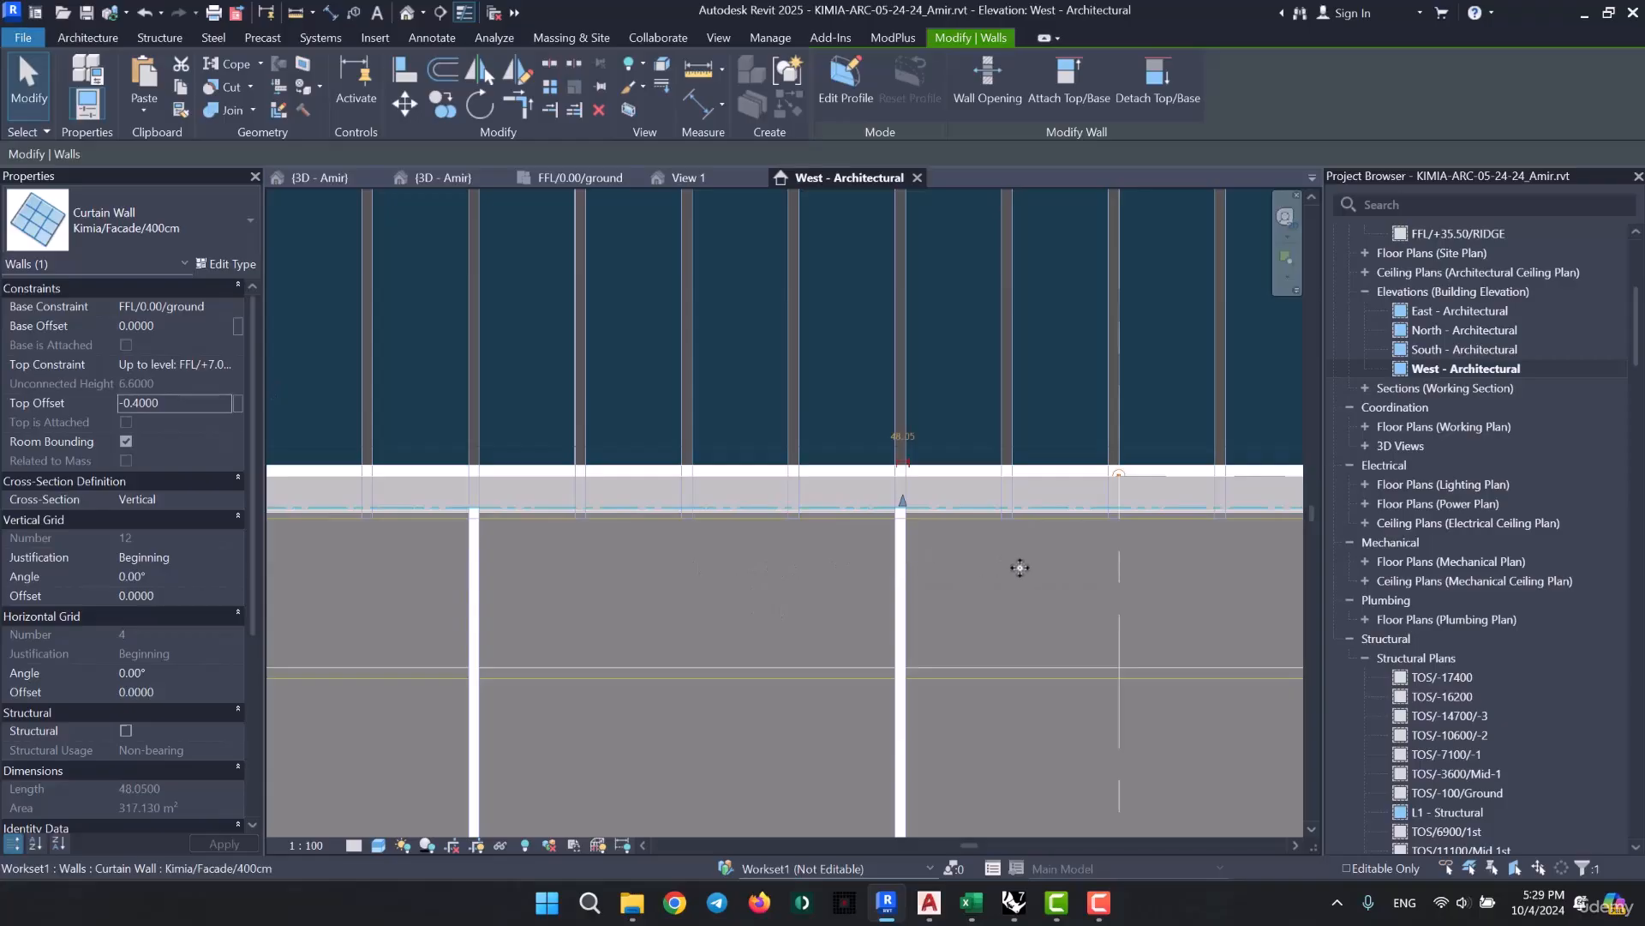
{"action": "key", "text": "Escape"}
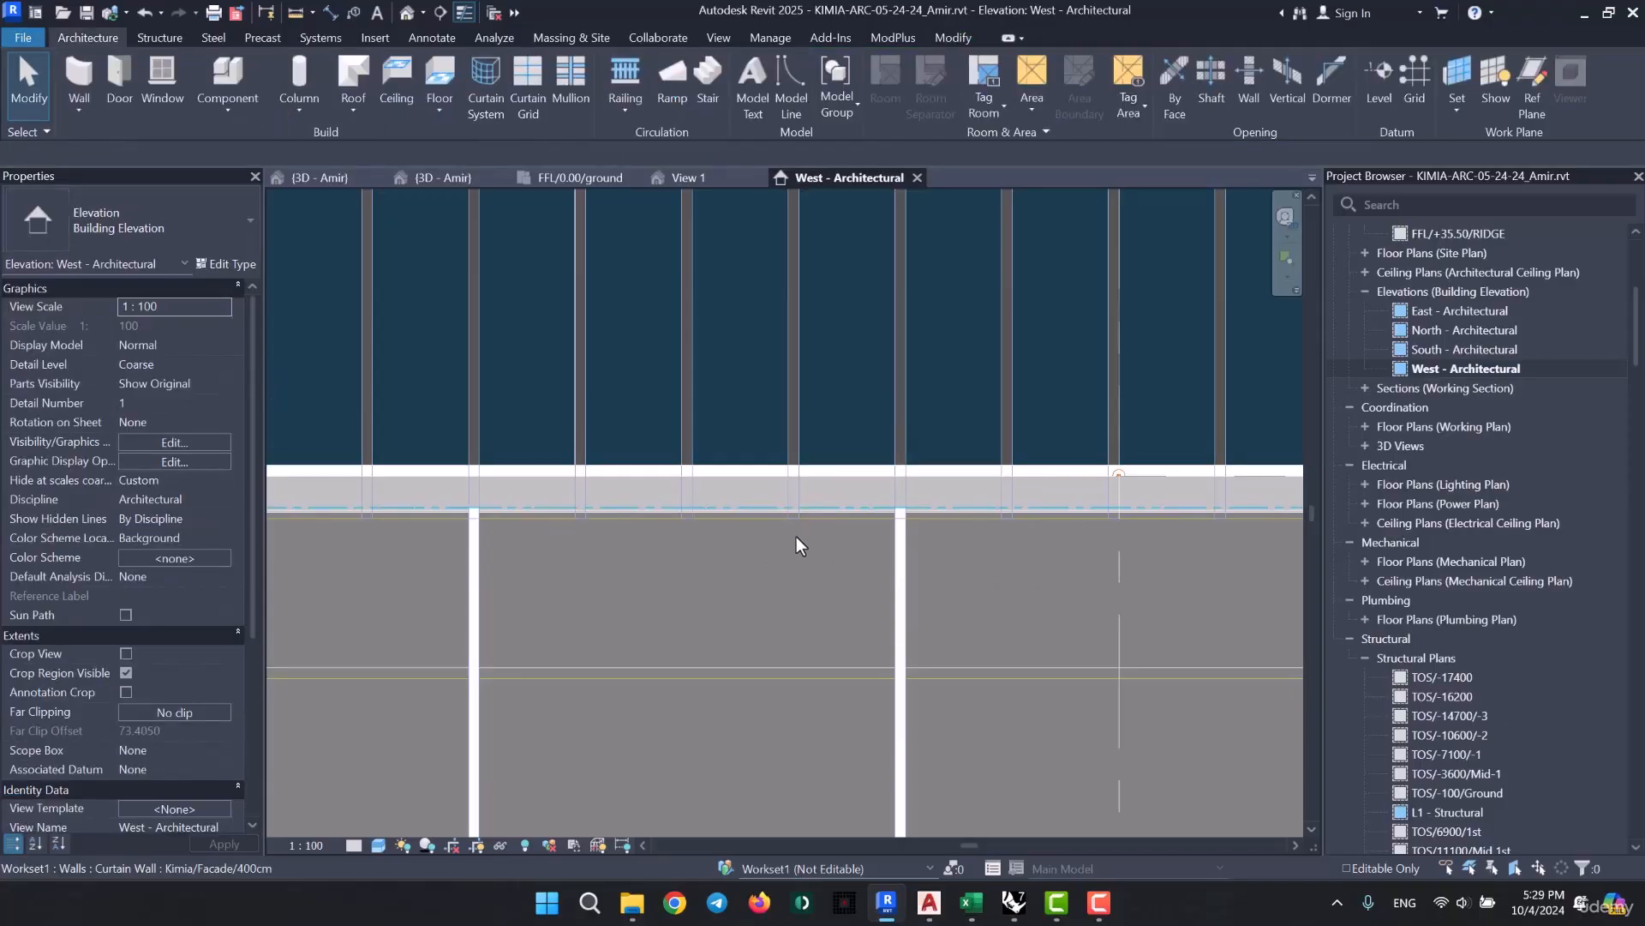
- Examine the curtain wall's top edge and horizontal division against the imported elevation lines
{"action": "scroll", "coordinate": [796, 537], "scroll_direction": "down", "scroll_amount": 3}
{"action": "middle_click_drag", "start_coordinate": [761, 722], "coordinate": [775, 462]}
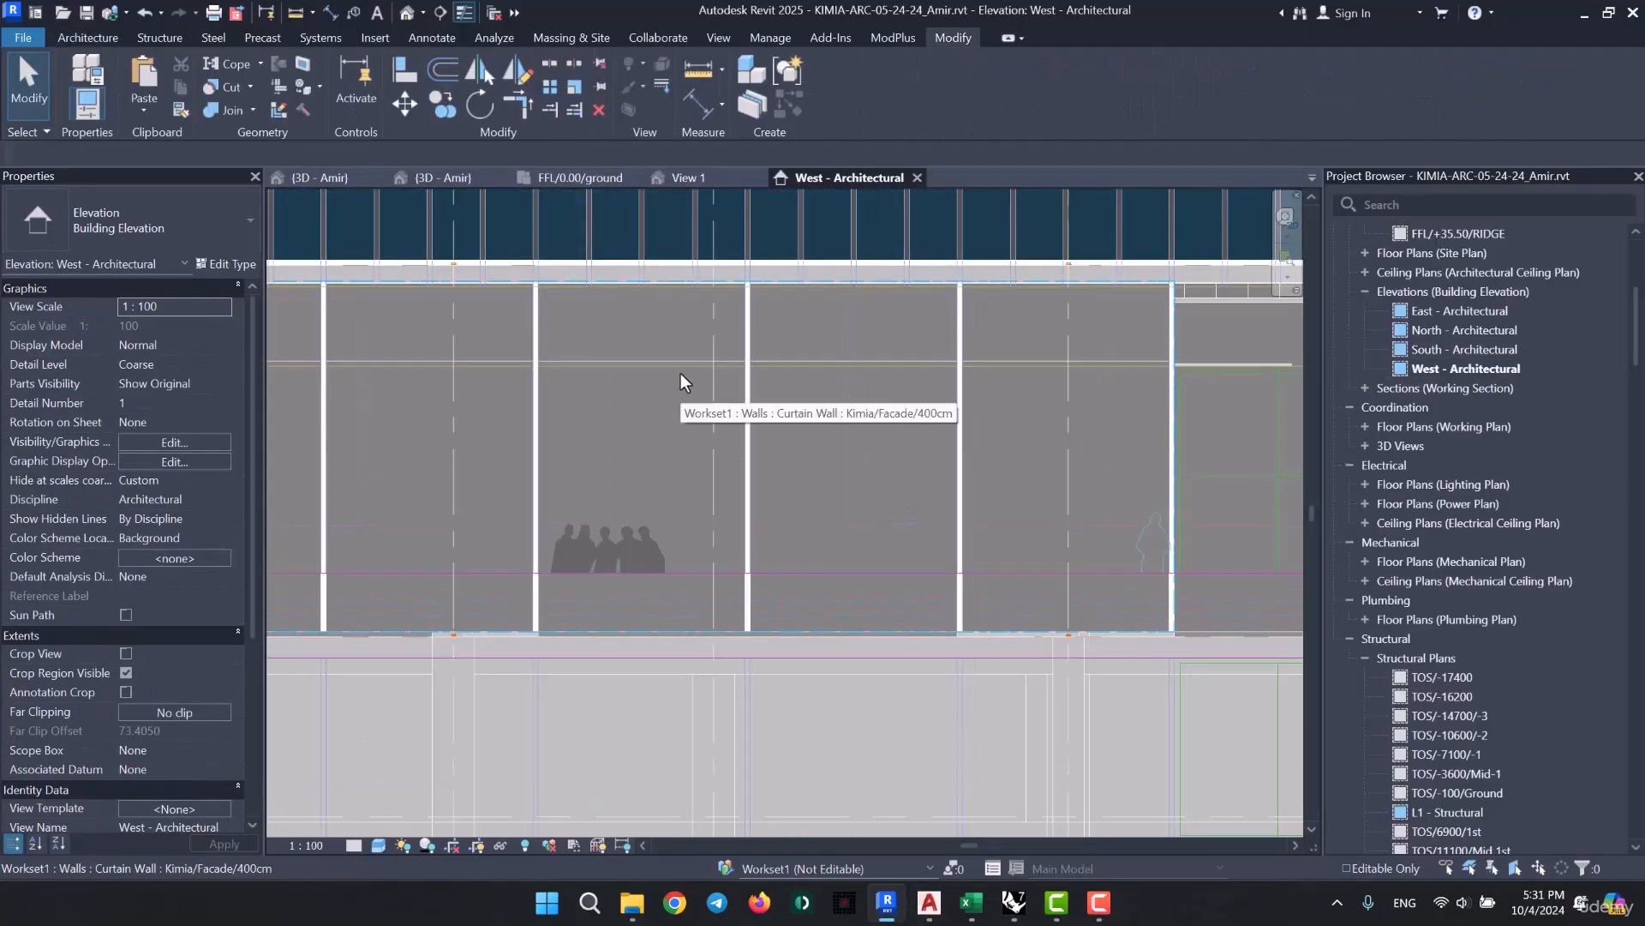
{"action": "scroll", "coordinate": [689, 346], "scroll_direction": "up", "scroll_amount": 3}
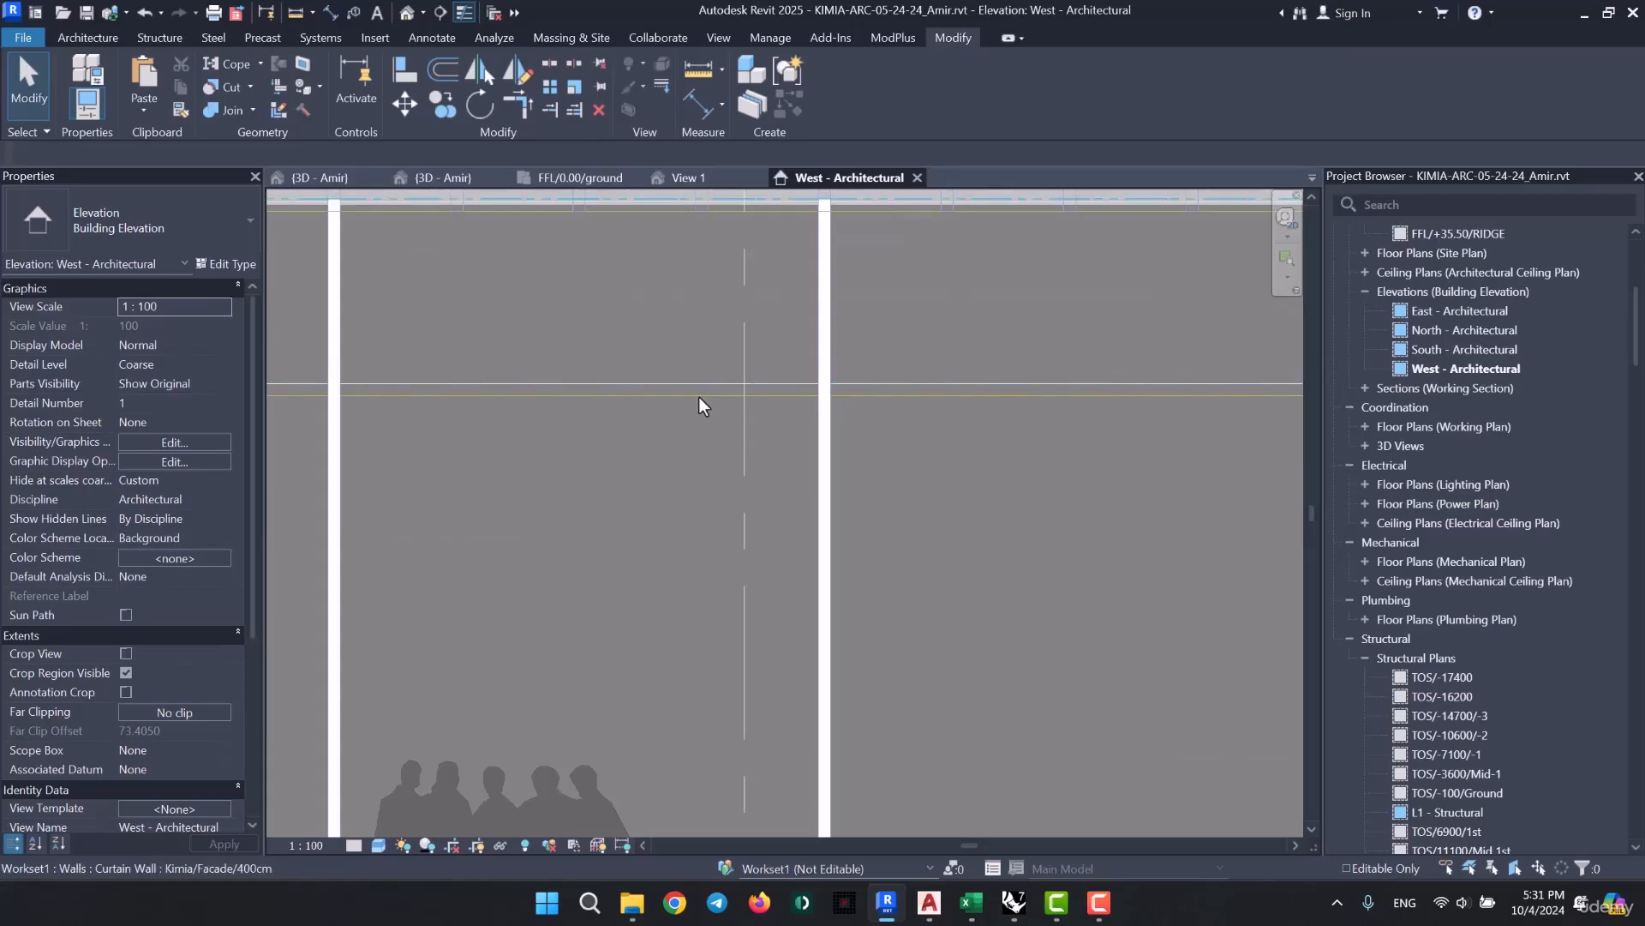
{"action": "middle_click_drag", "start_coordinate": [738, 285], "coordinate": [728, 375]}
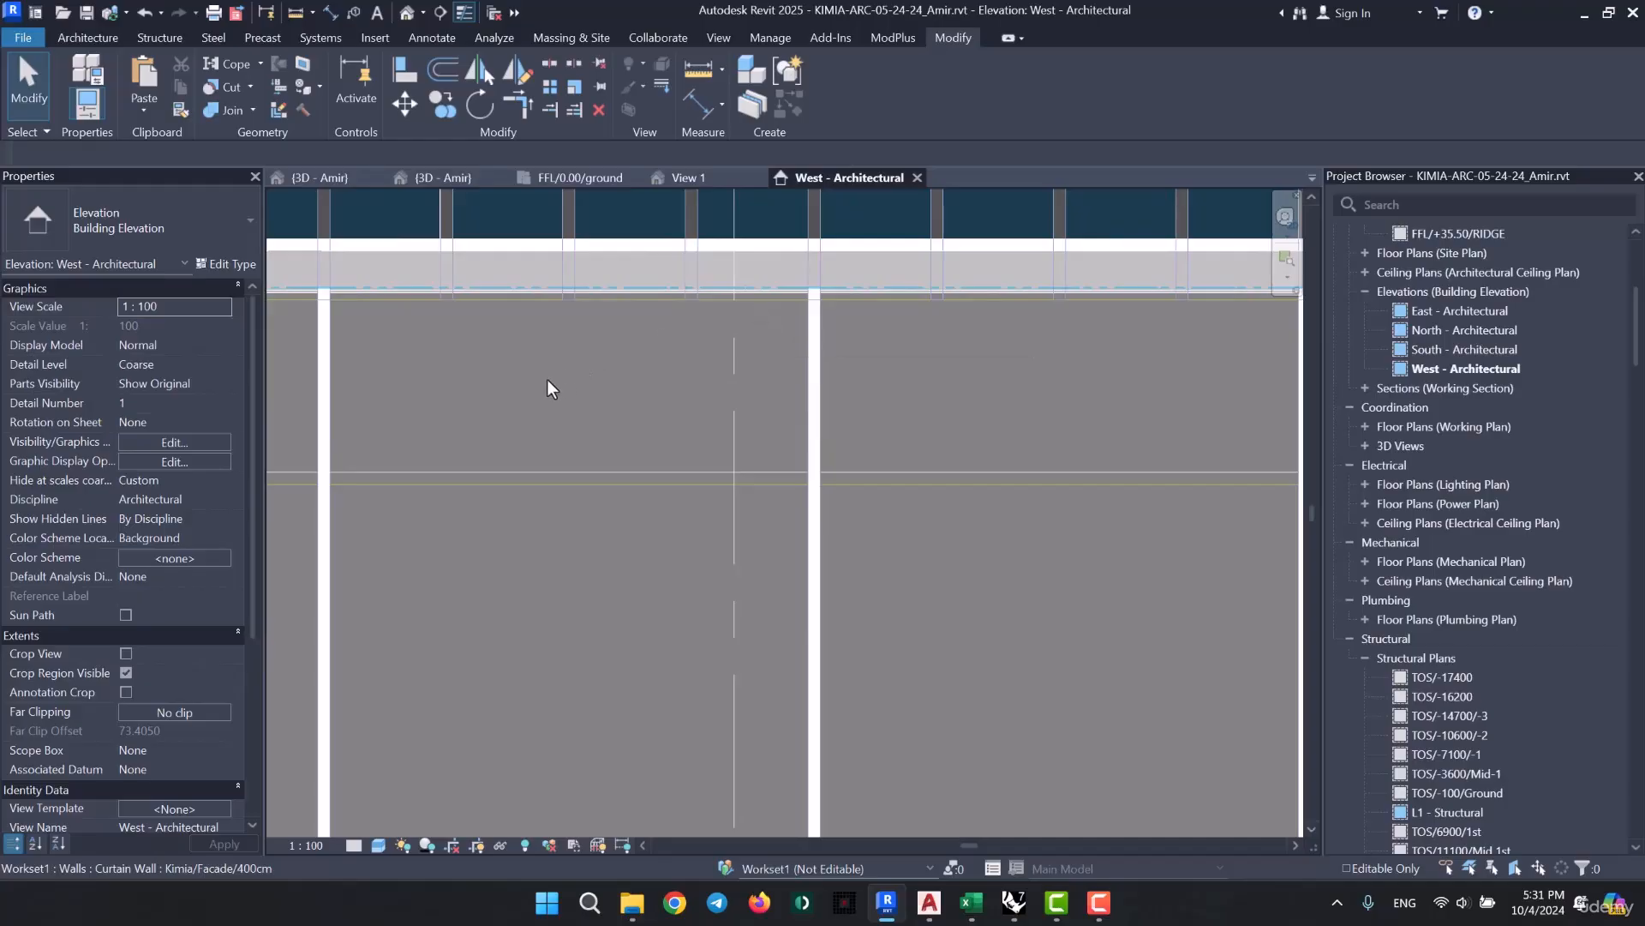
{"action": "scroll", "coordinate": [532, 393], "scroll_direction": "down", "scroll_amount": 4}
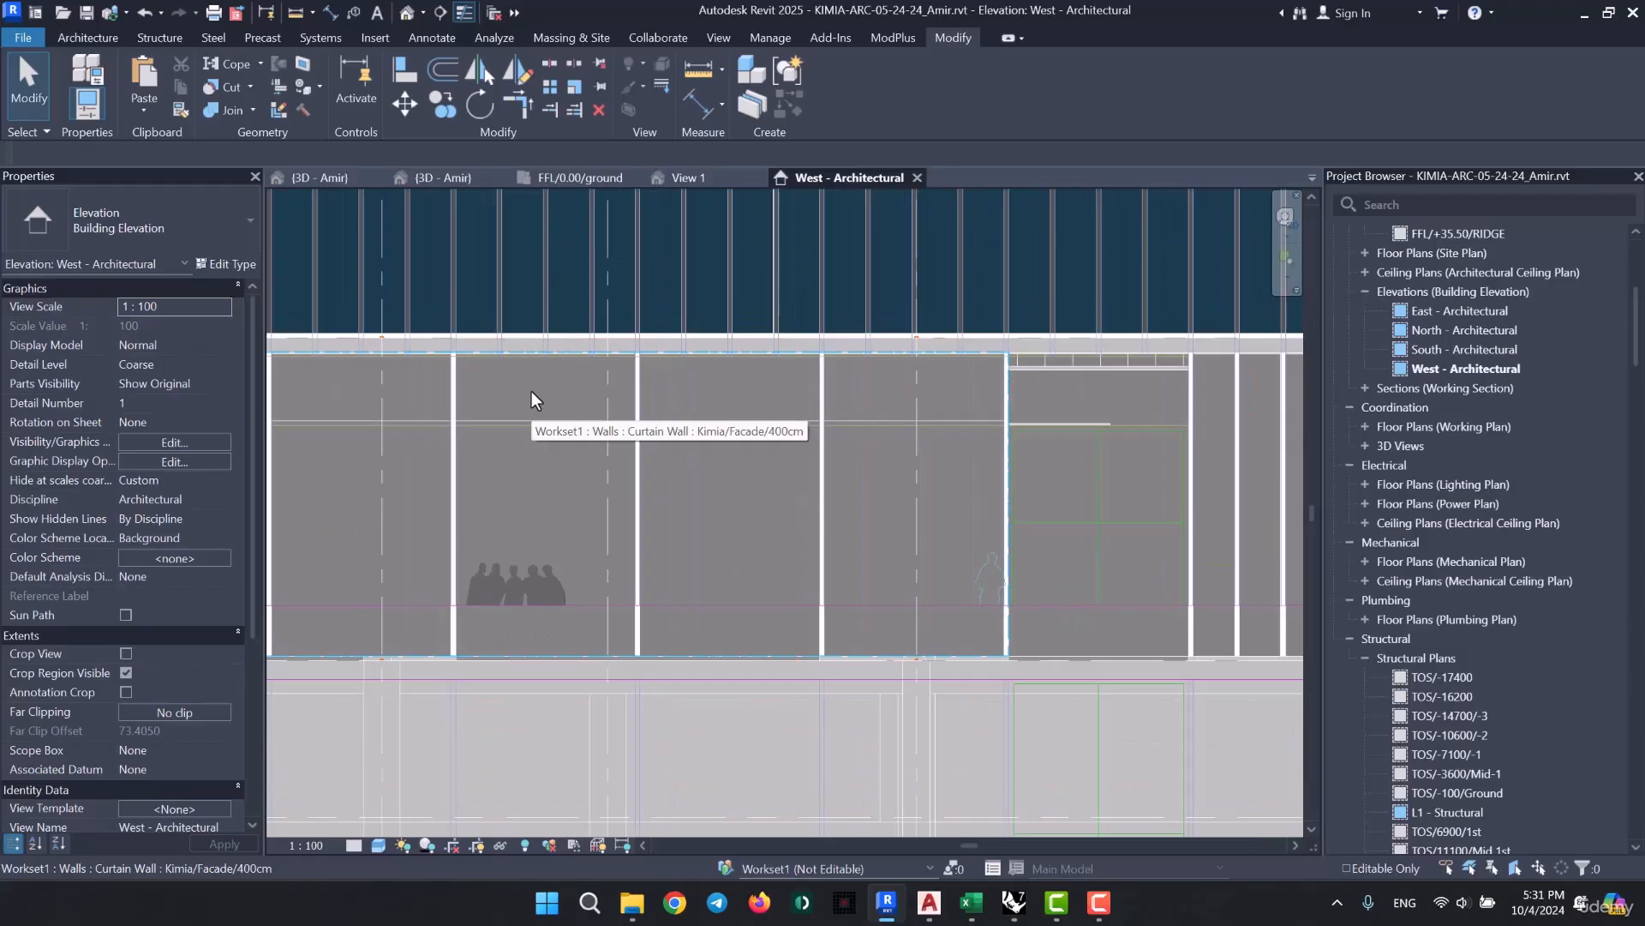
{"action": "scroll", "coordinate": [520, 391], "scroll_direction": "down", "scroll_amount": 2}
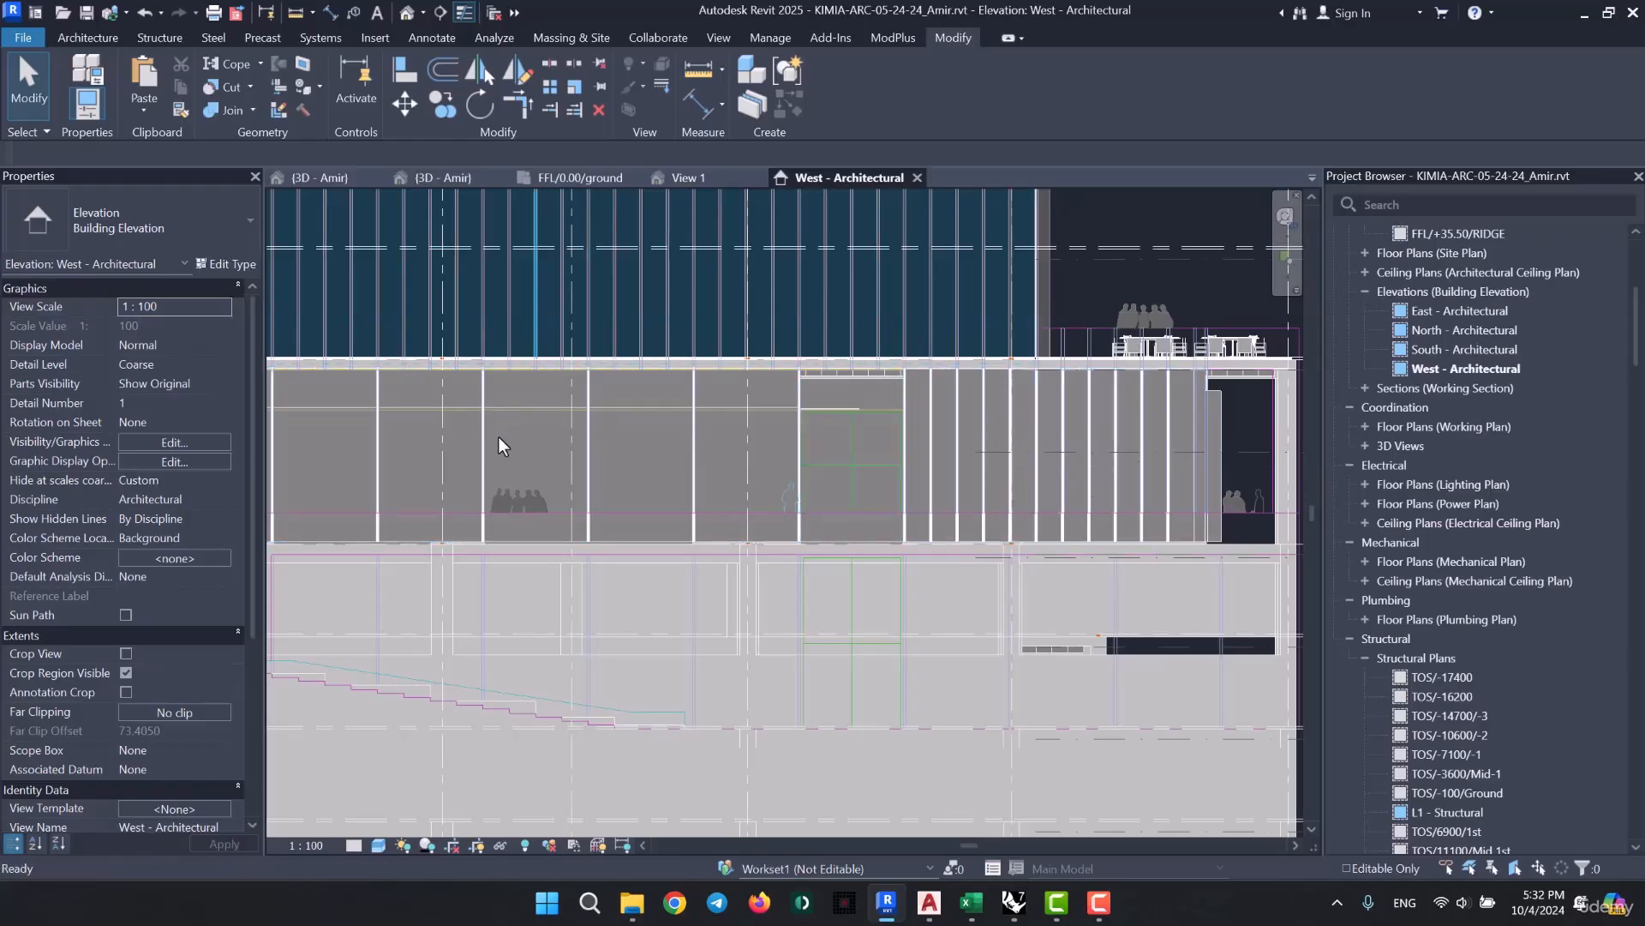
- Select the FFL/+7.00/1st level and compare its elevation with the imported +7.00m 1st Floor label
{"action": "scroll", "coordinate": [564, 528], "scroll_direction": "down", "scroll_amount": 3}
{"action": "scroll", "coordinate": [678, 487], "scroll_direction": "down", "scroll_amount": 2}
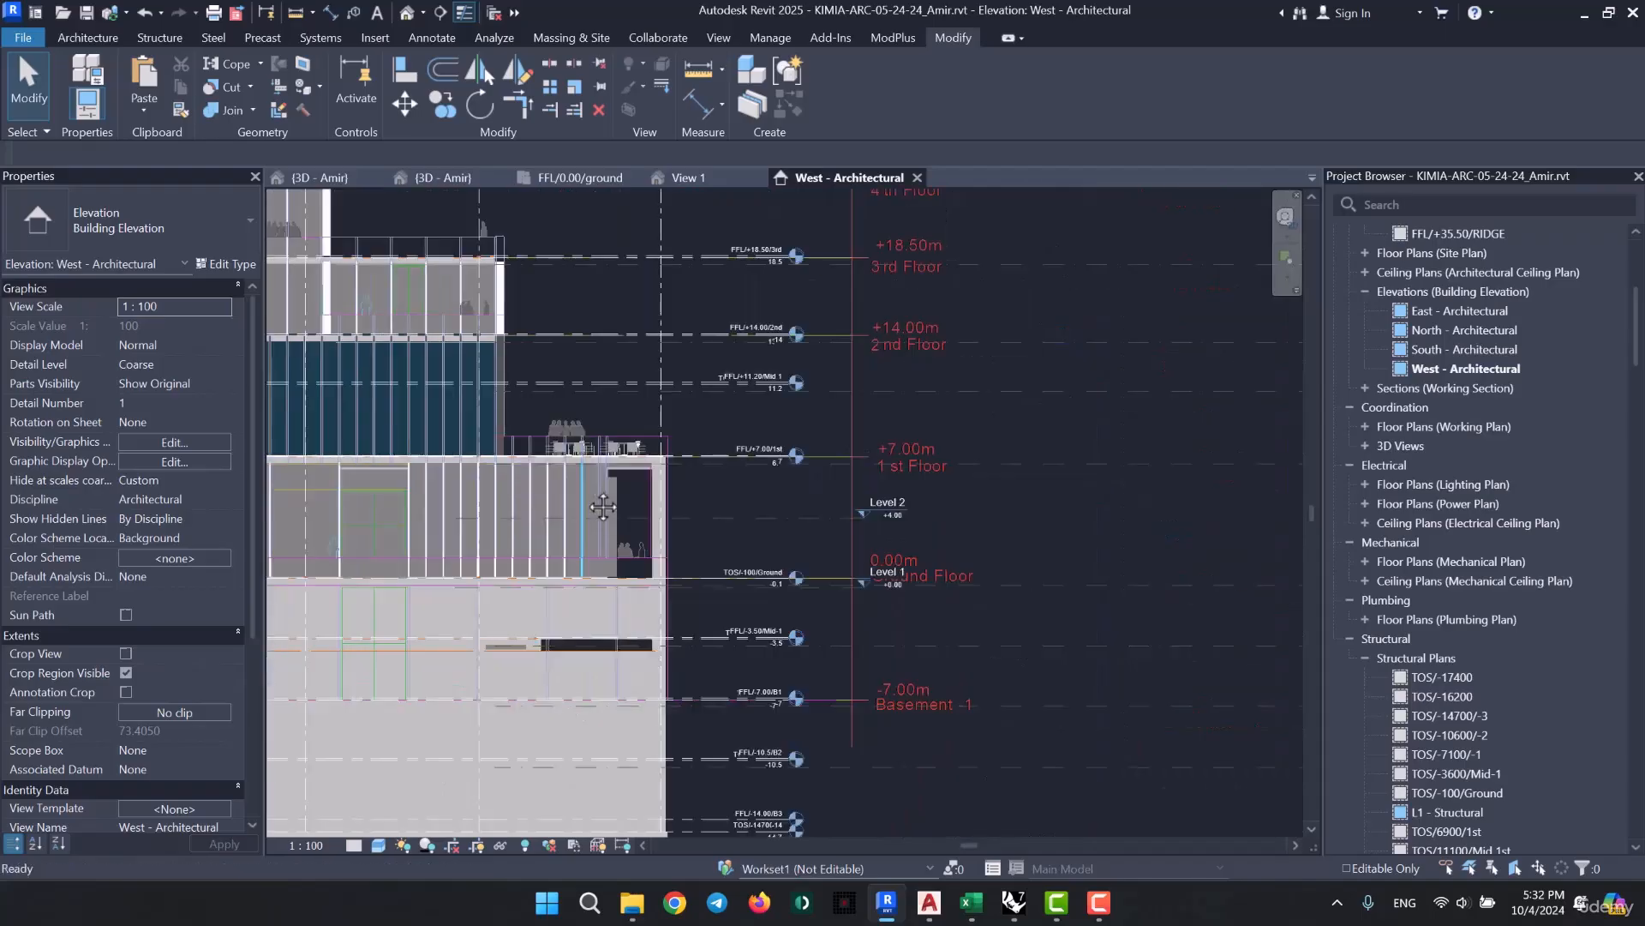
{"action": "scroll", "coordinate": [765, 466], "scroll_direction": "up", "scroll_amount": 5}
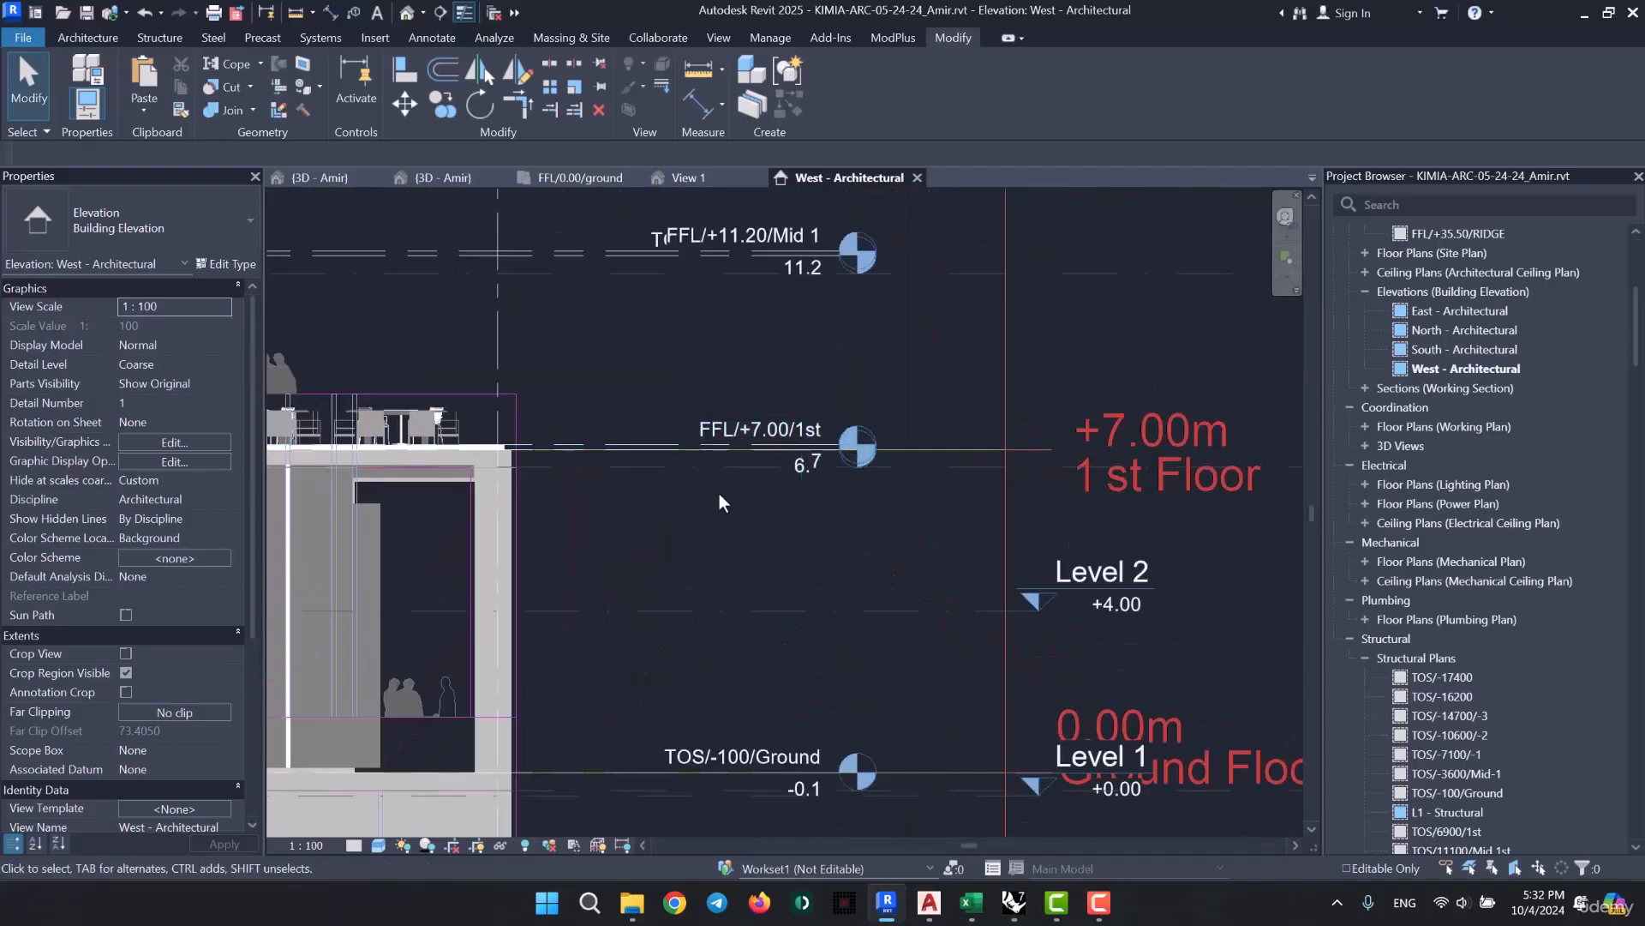
{"action": "middle_click_drag", "start_coordinate": [718, 492], "coordinate": [595, 515]}
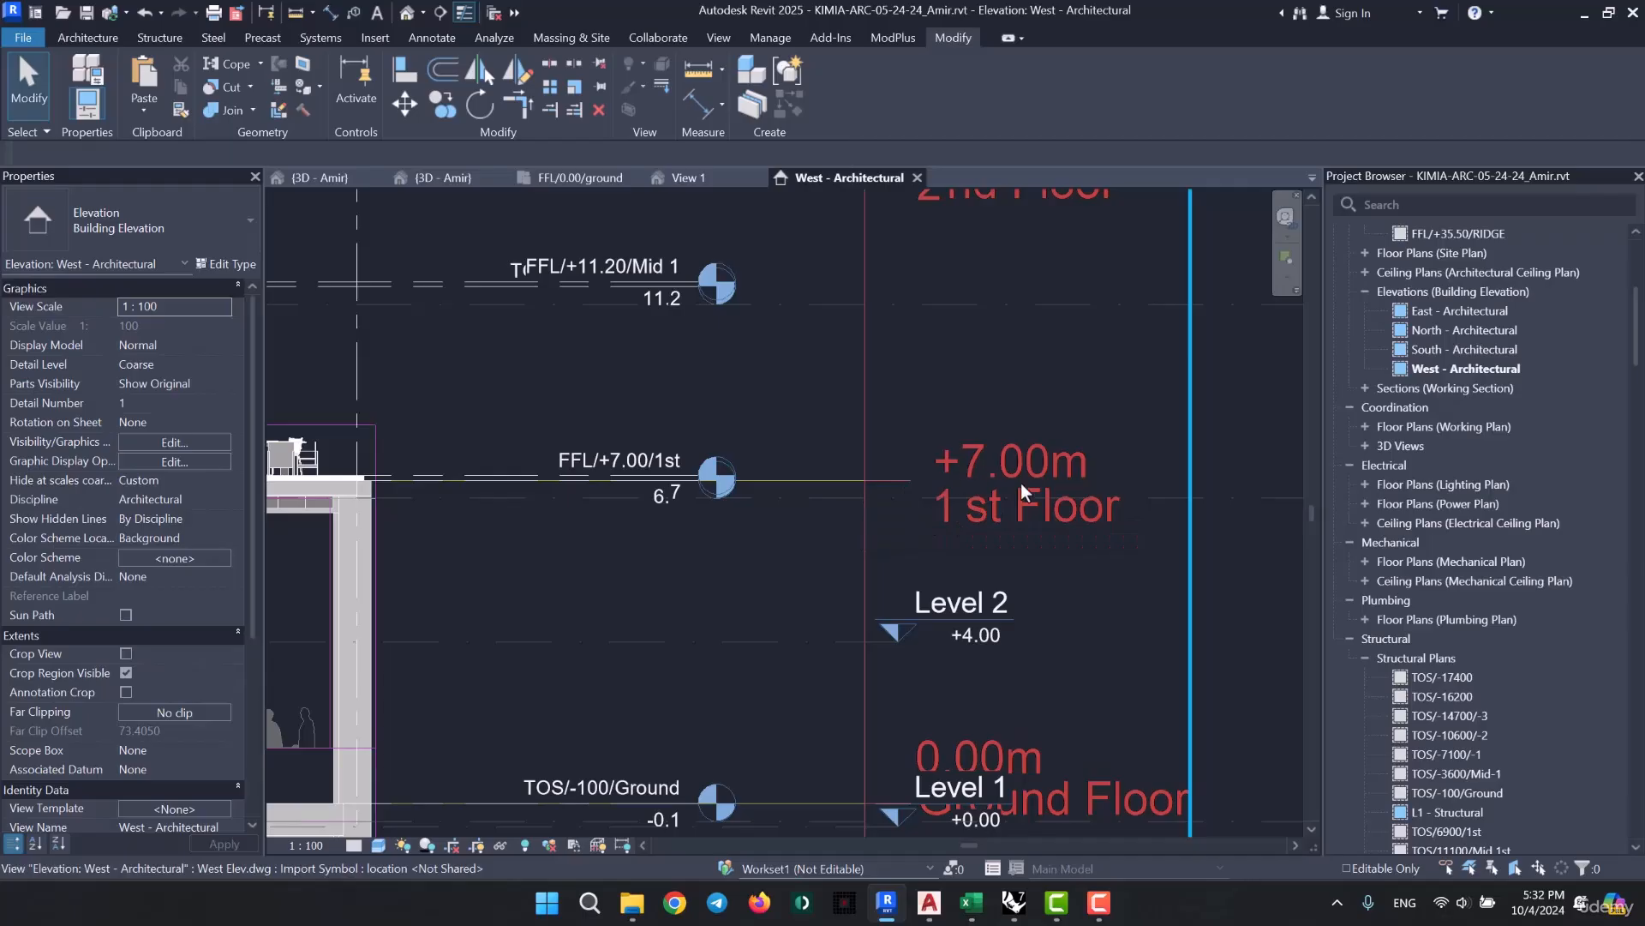
{"action": "left_click", "coordinate": [476, 472]}
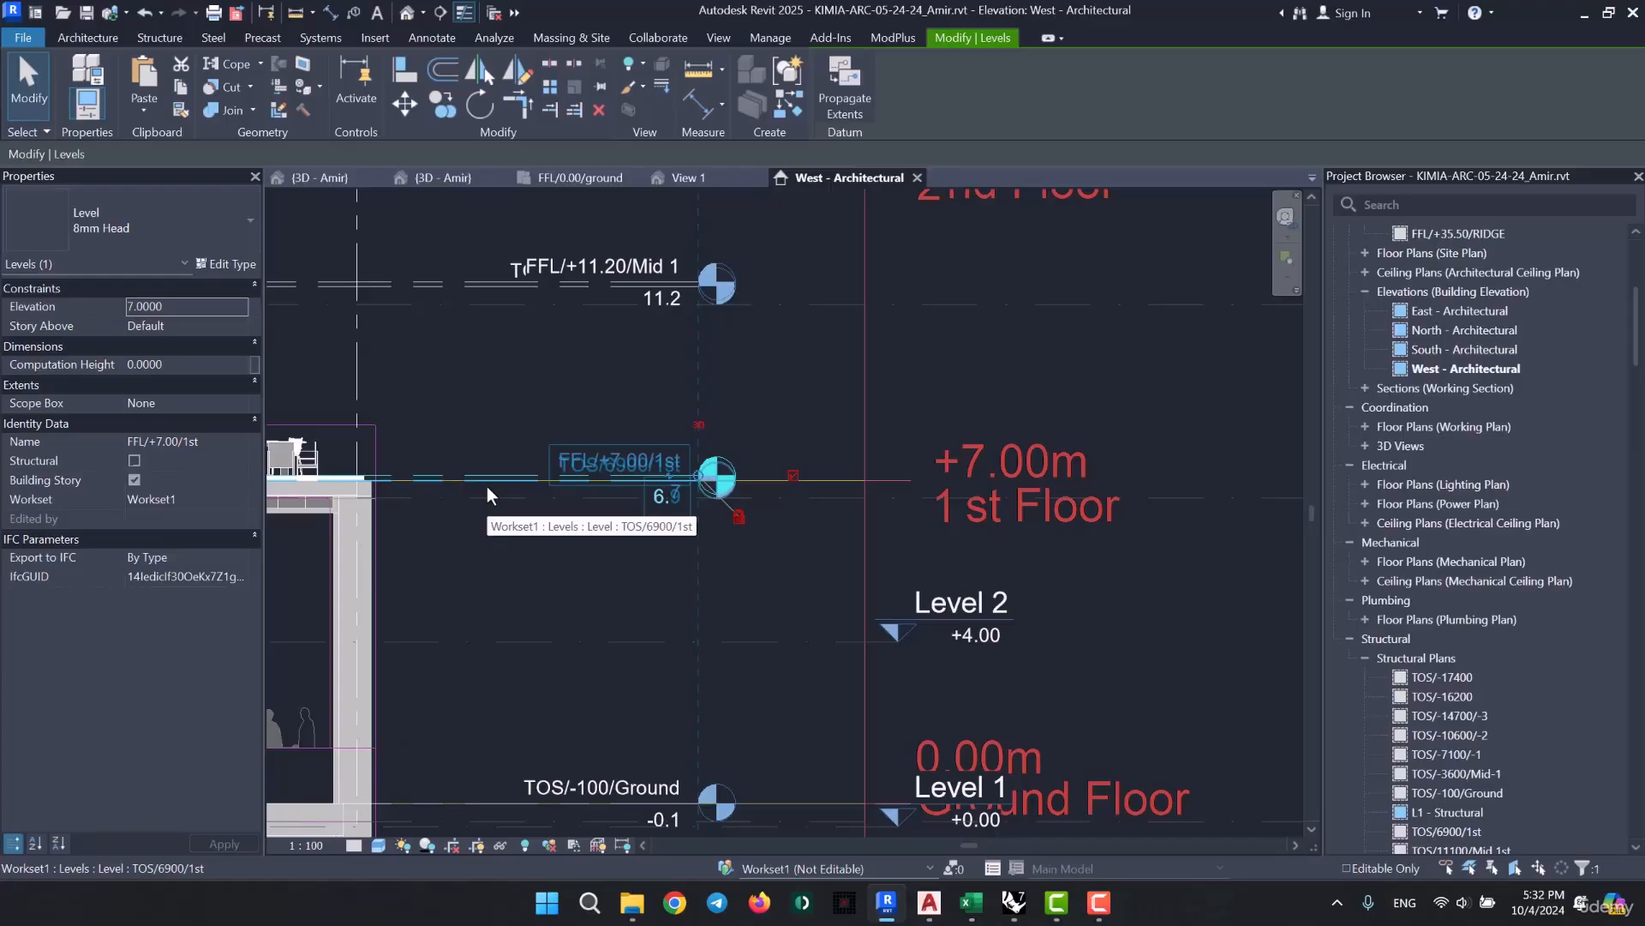
- Compare the TOS/-100/Ground level marker with Level 1 and the imported 0.00m Ground Floor label
{"action": "middle_click_drag", "start_coordinate": [583, 621], "coordinate": [552, 405]}
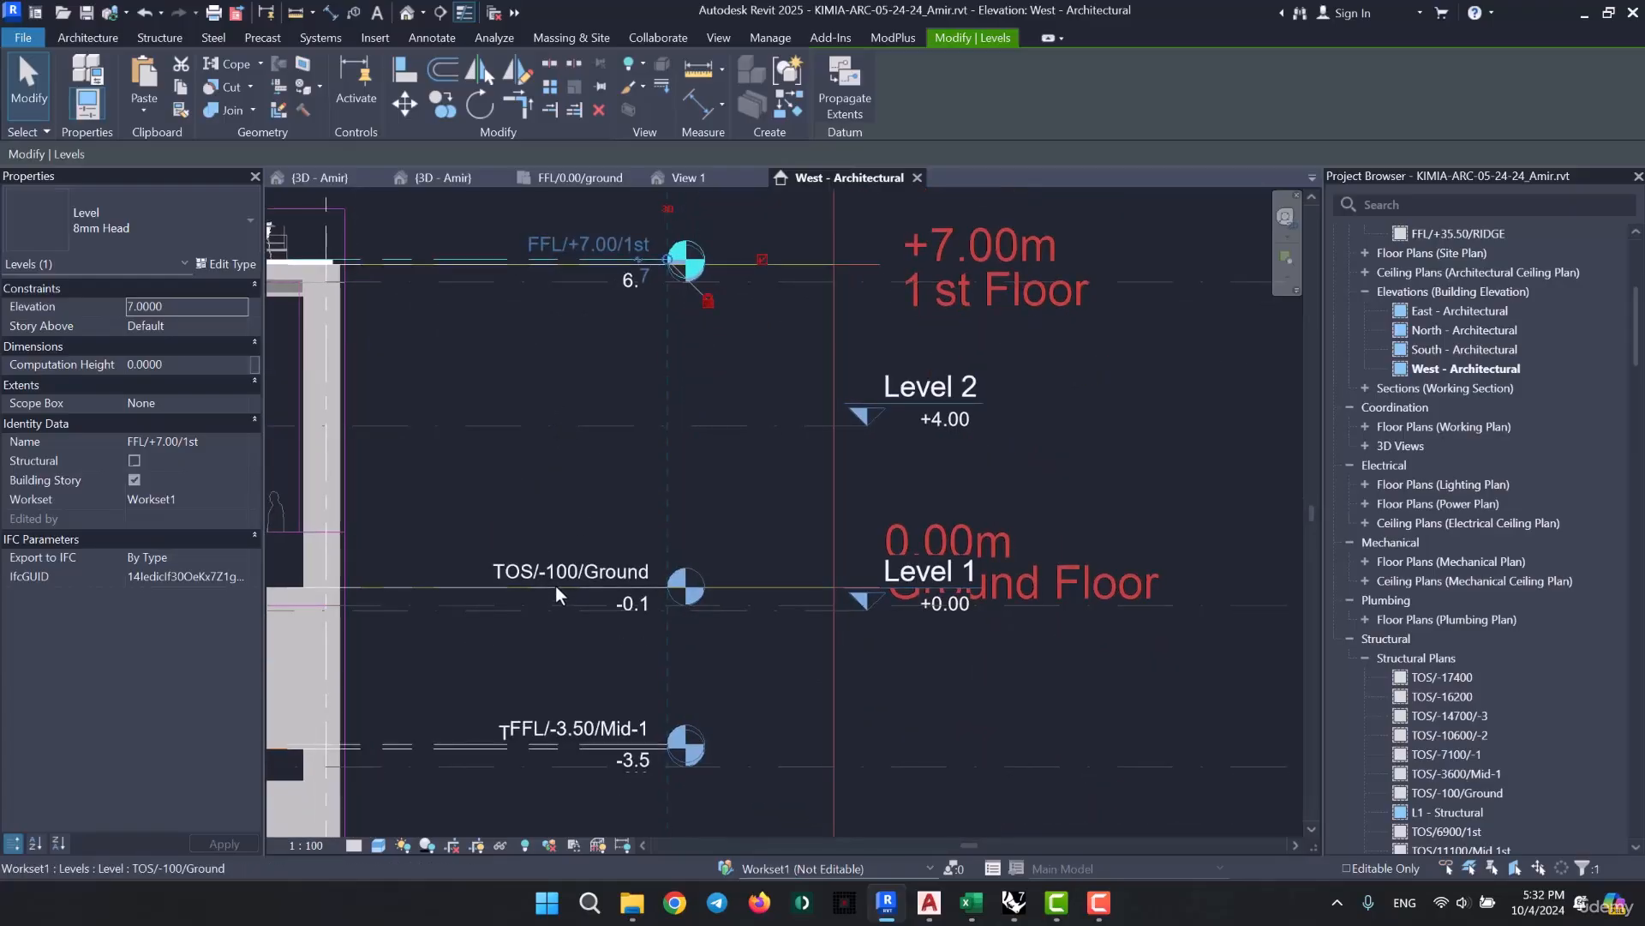
{"action": "scroll", "coordinate": [553, 590], "scroll_direction": "up", "scroll_amount": 2}
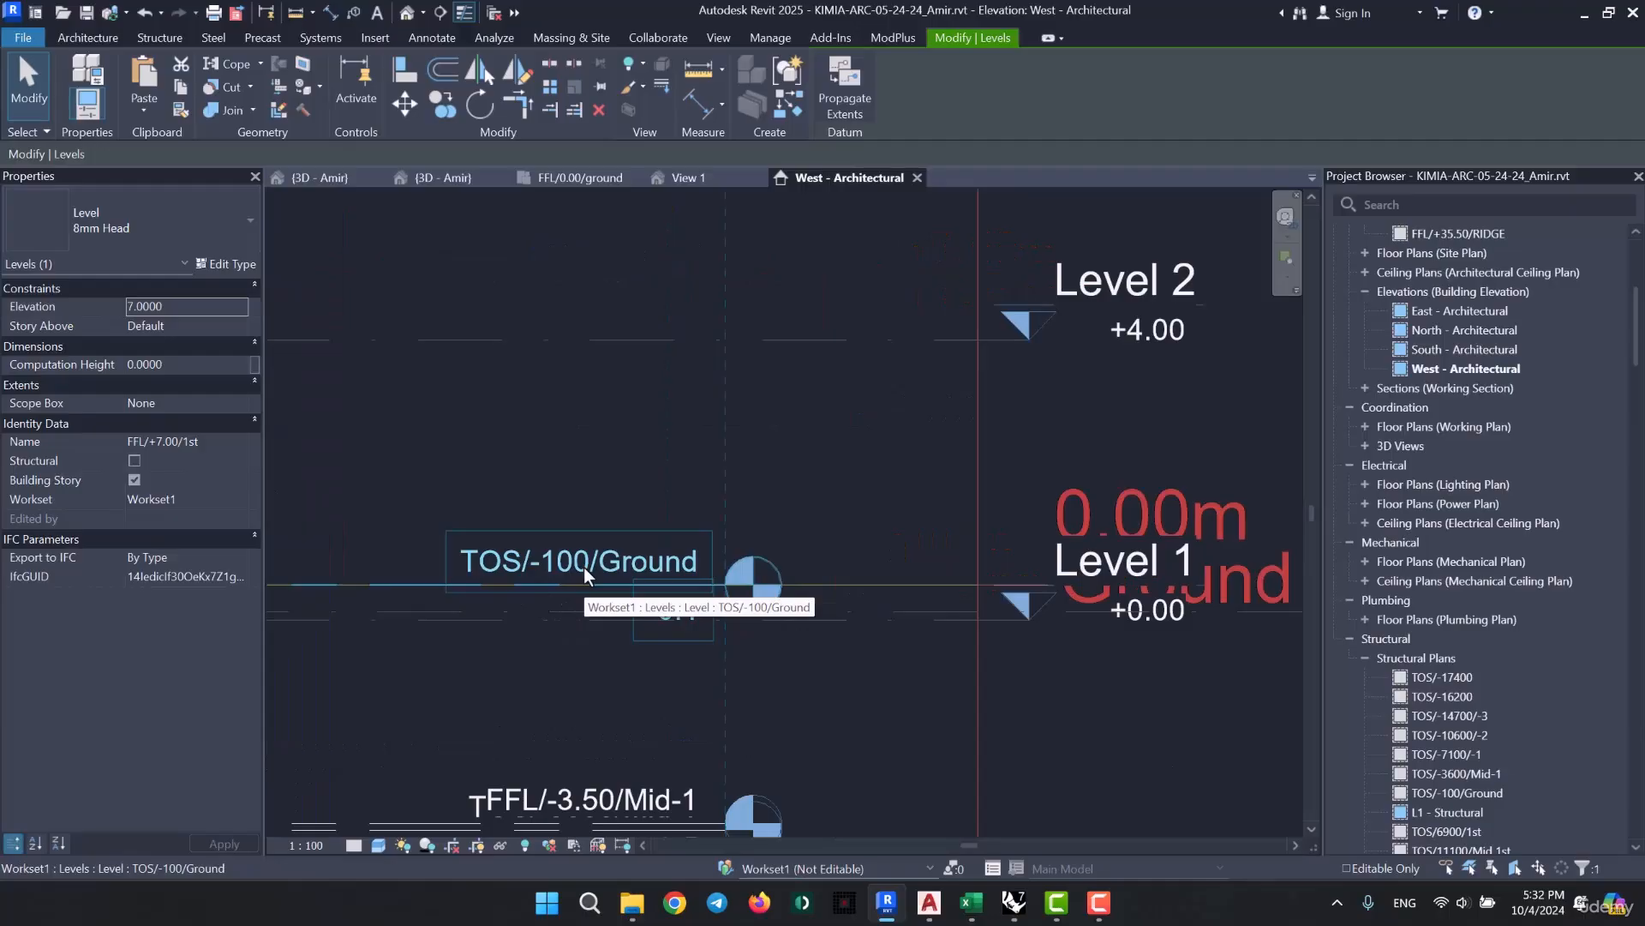
{"action": "scroll", "coordinate": [584, 567], "scroll_direction": "down", "scroll_amount": 2}
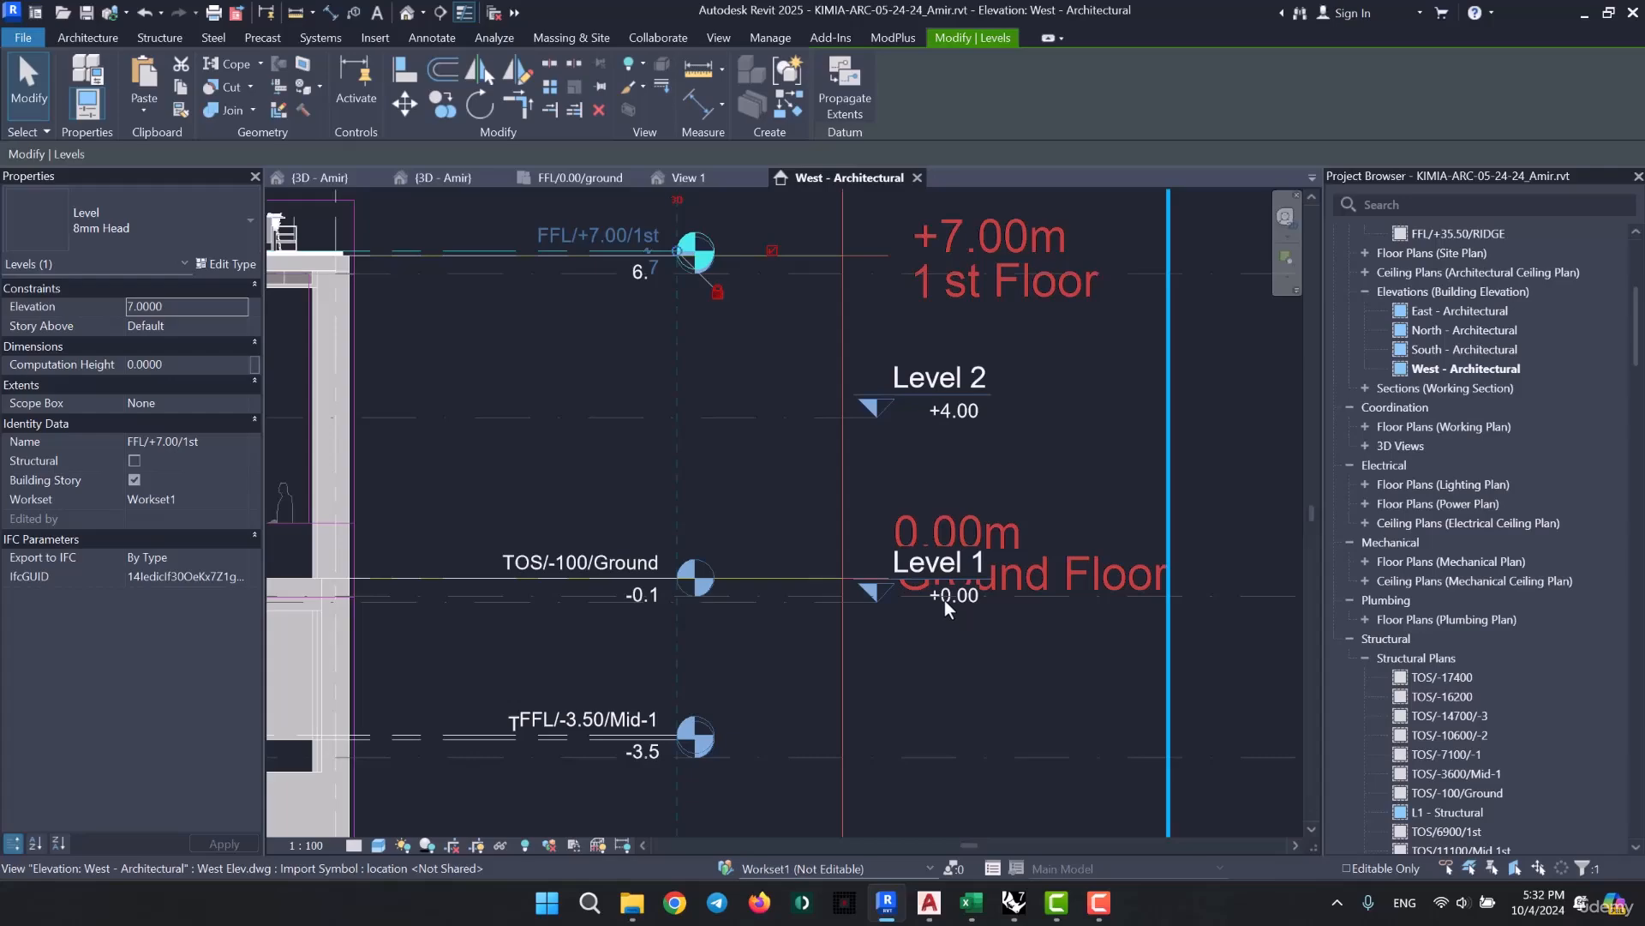
{"action": "key", "text": "Escape"}
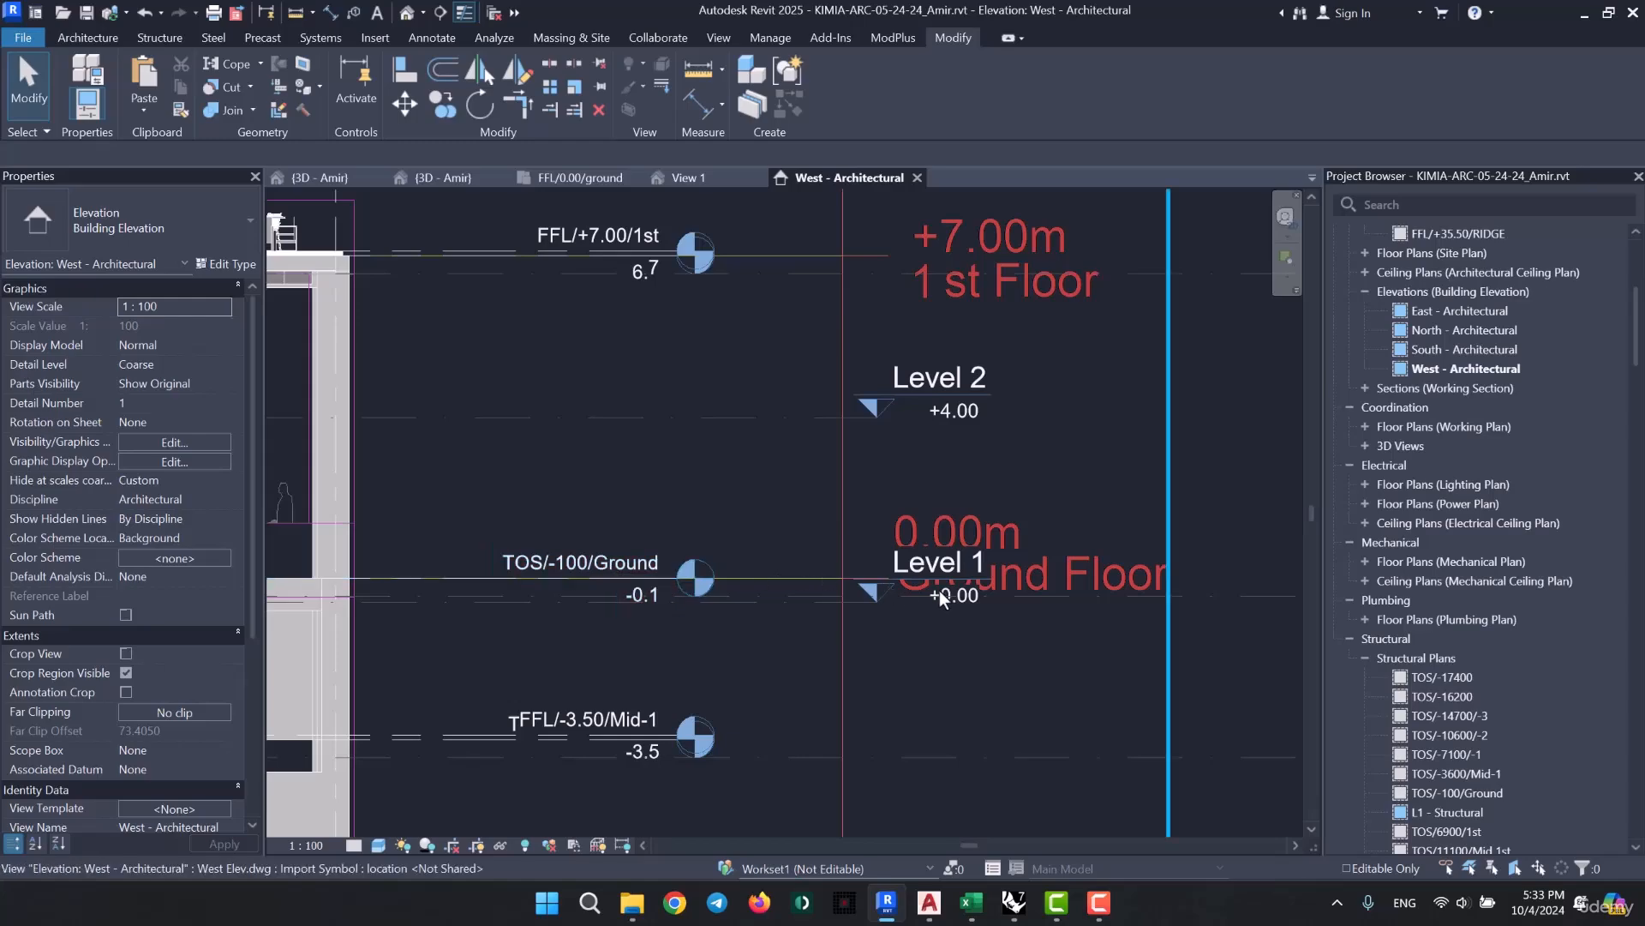
{"action": "scroll", "coordinate": [941, 589], "scroll_direction": "up", "scroll_amount": 3}
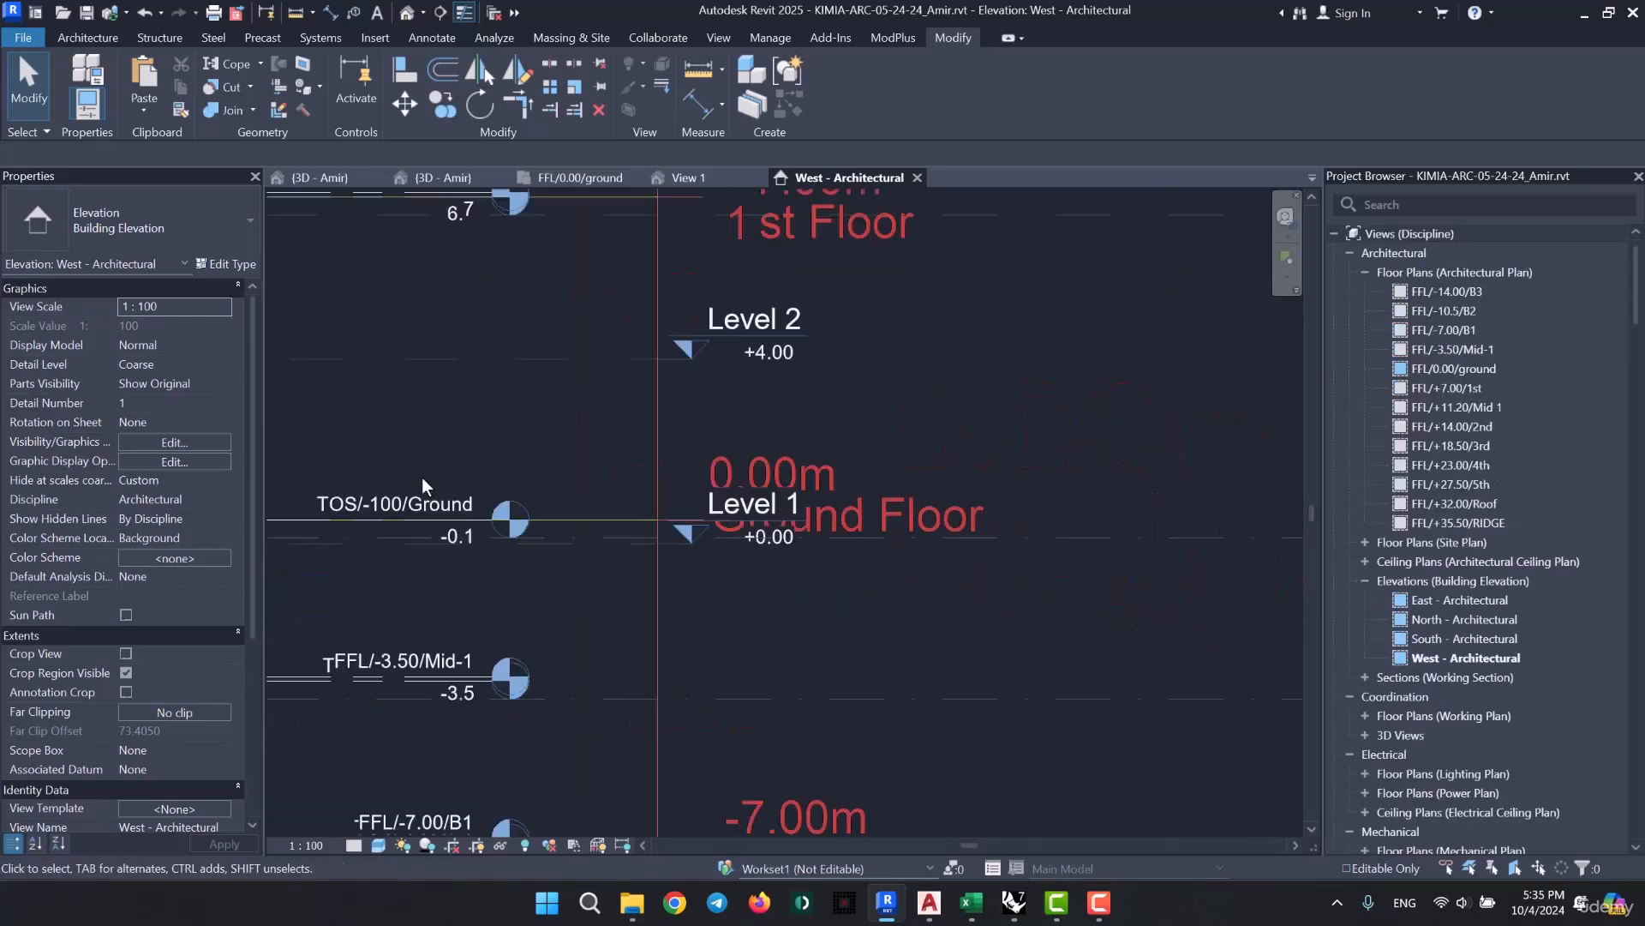
{"action": "scroll", "coordinate": [430, 481], "scroll_direction": "up", "scroll_amount": 2}
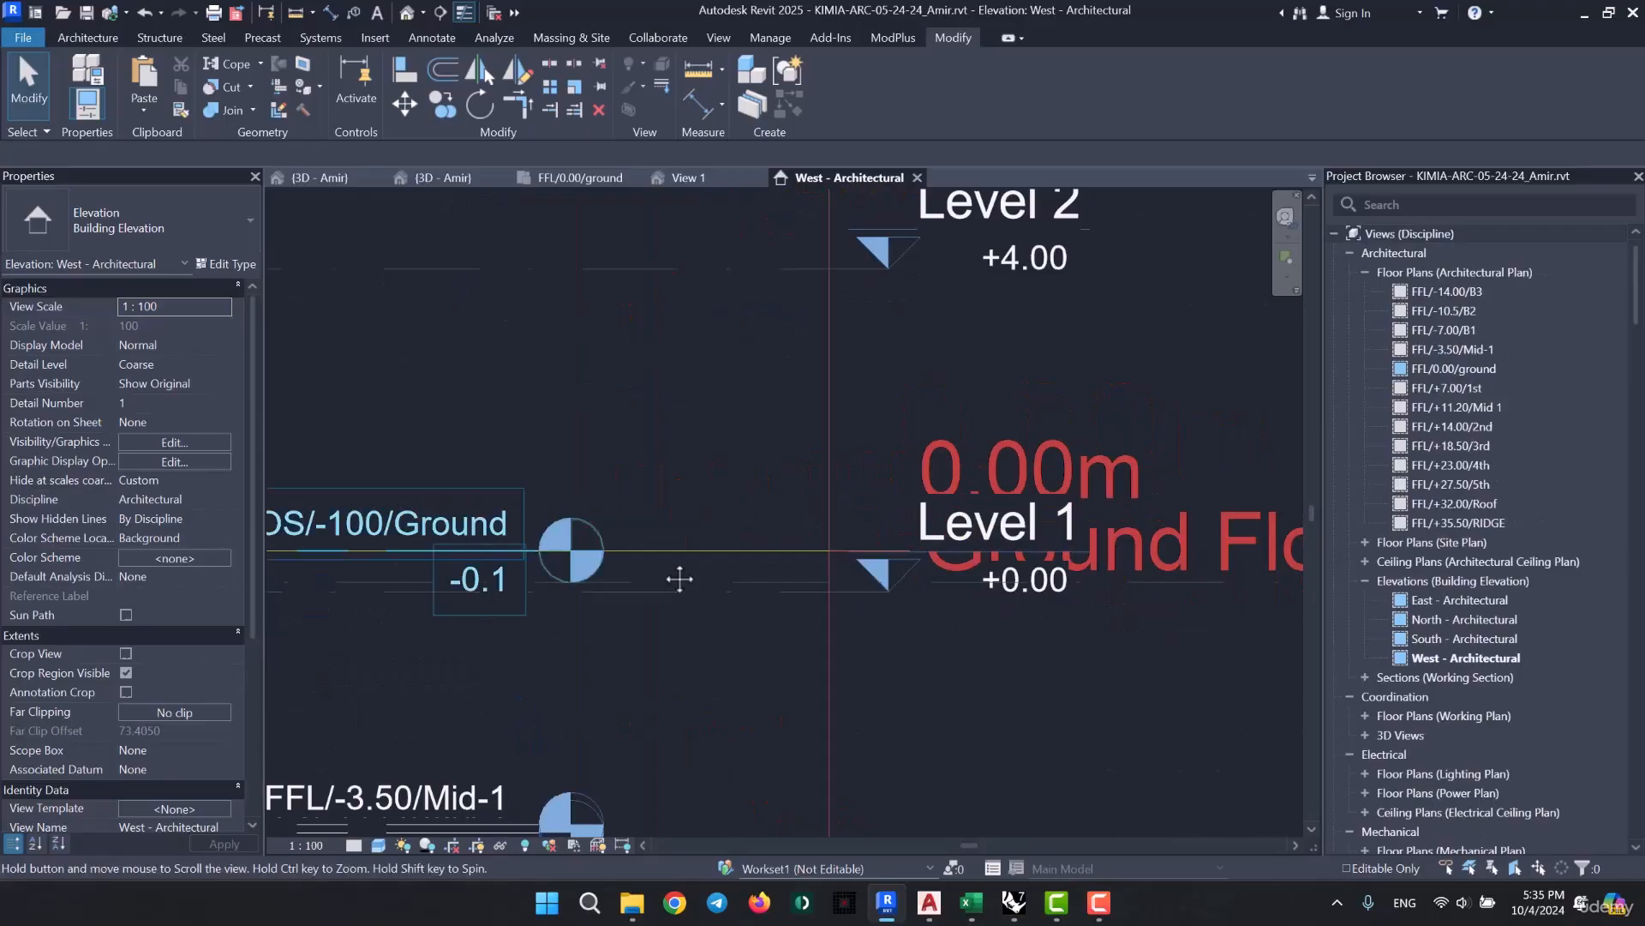
{"action": "middle_click_drag", "start_coordinate": [680, 579], "coordinate": [857, 583]}
{"action": "scroll", "coordinate": [572, 585], "scroll_direction": "down", "scroll_amount": 2}
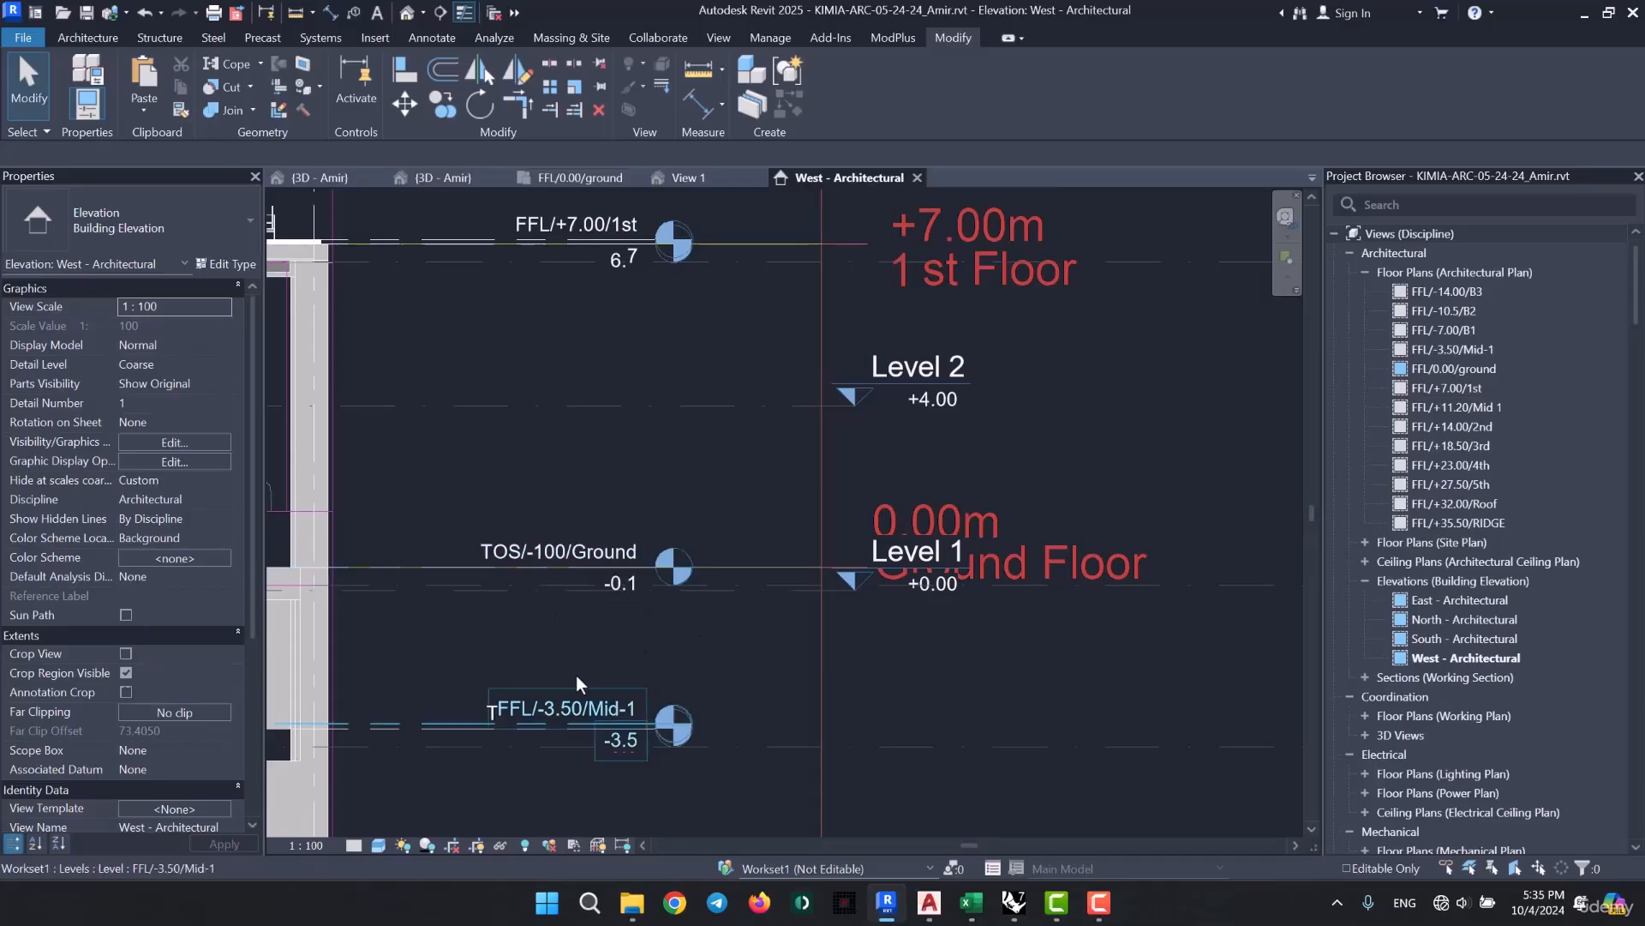
- Examine the FFL/-3.50/Mid-1 level marker and its spacing from the TOS/-100/Ground level
{"action": "scroll", "coordinate": [519, 603], "scroll_direction": "down", "scroll_amount": 2, "text": "ctrl"}
{"action": "scroll", "coordinate": [485, 608], "scroll_direction": "up", "scroll_amount": 2}
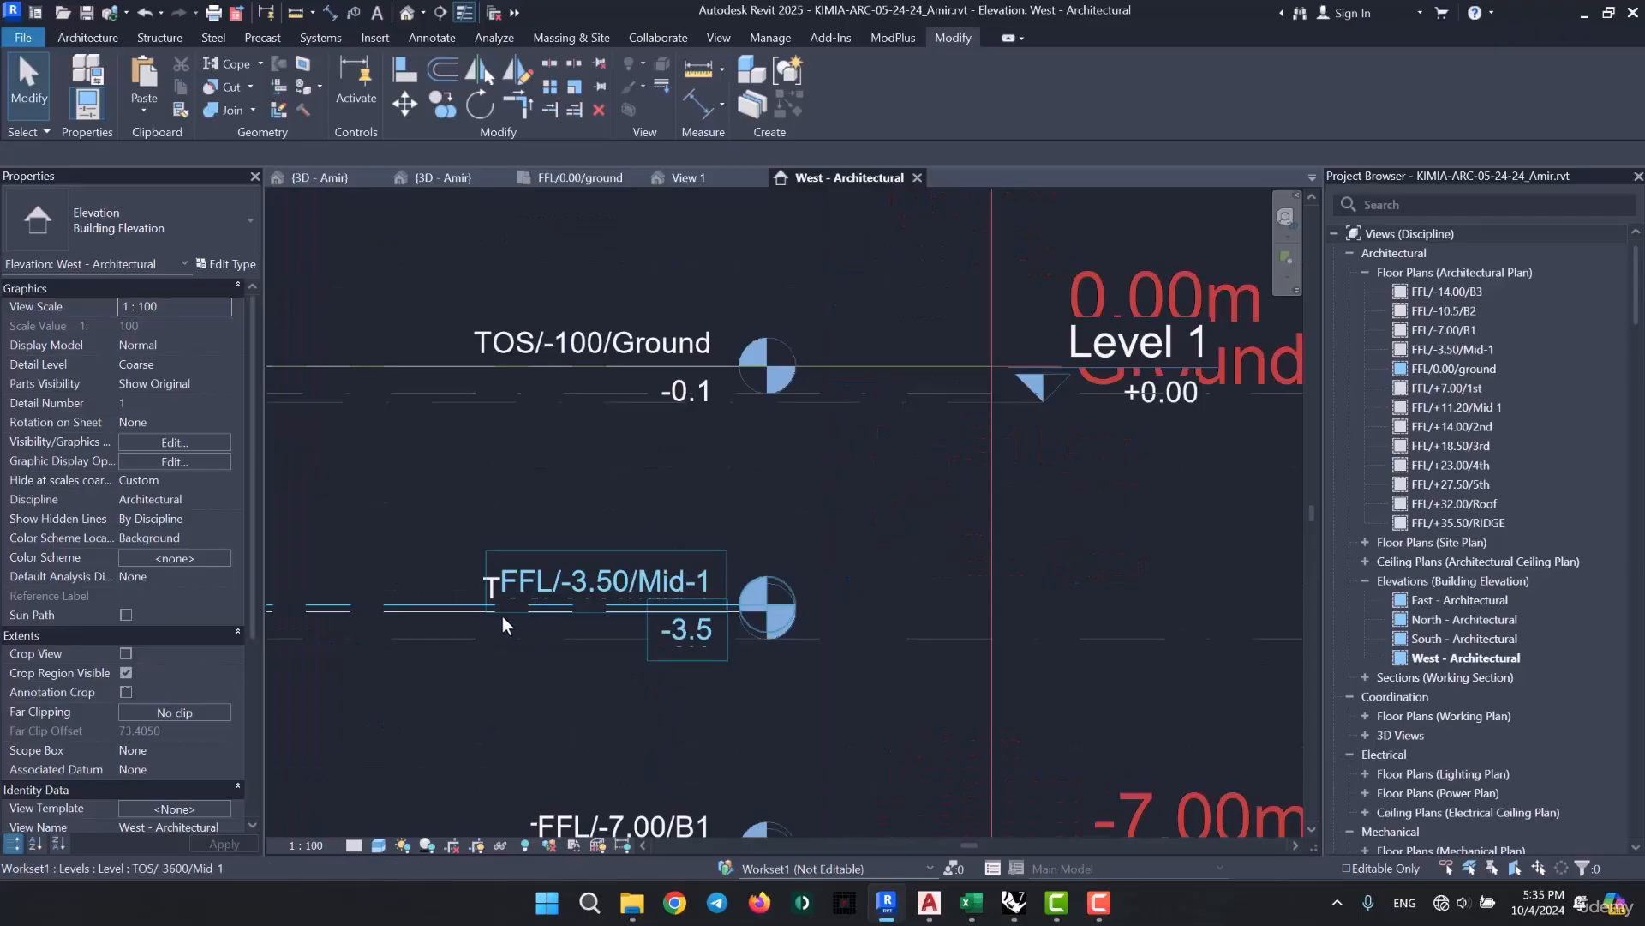
{"action": "scroll", "coordinate": [502, 615], "scroll_direction": "up", "scroll_amount": 1}
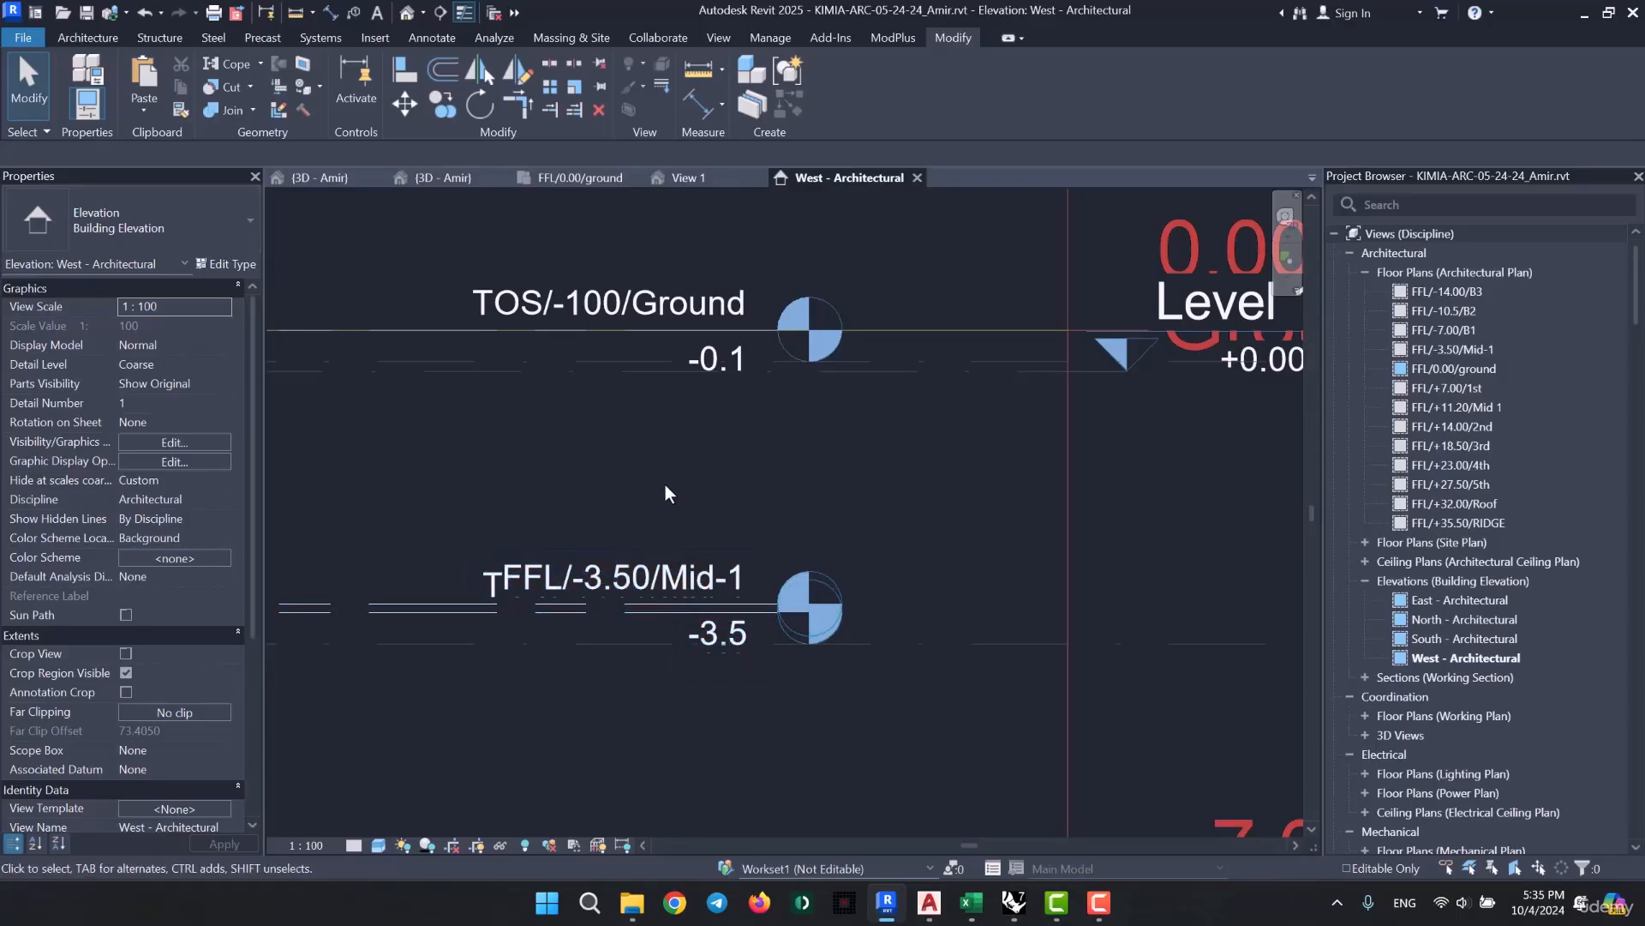
{"action": "scroll", "coordinate": [677, 487], "scroll_direction": "down", "scroll_amount": 5}
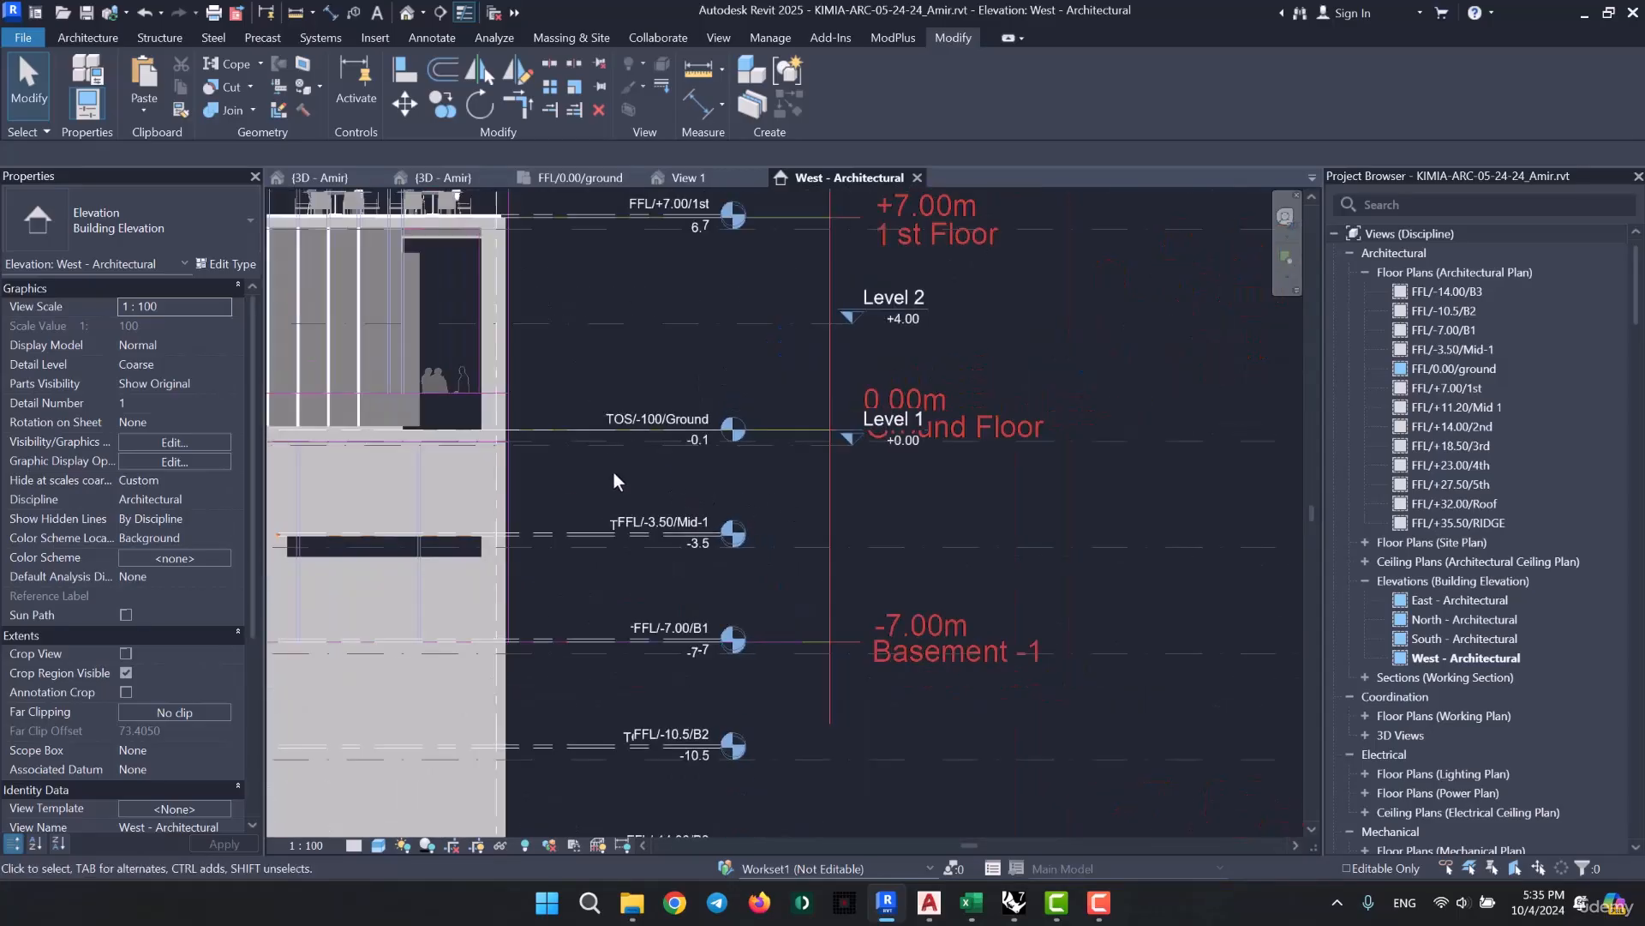
- Select the Kimia/Facade/400cm curtain wall and check its bottom edge and base constraint against the FFL/0.00/ground level
{"action": "middle_click_drag", "start_coordinate": [631, 475], "coordinate": [977, 437]}
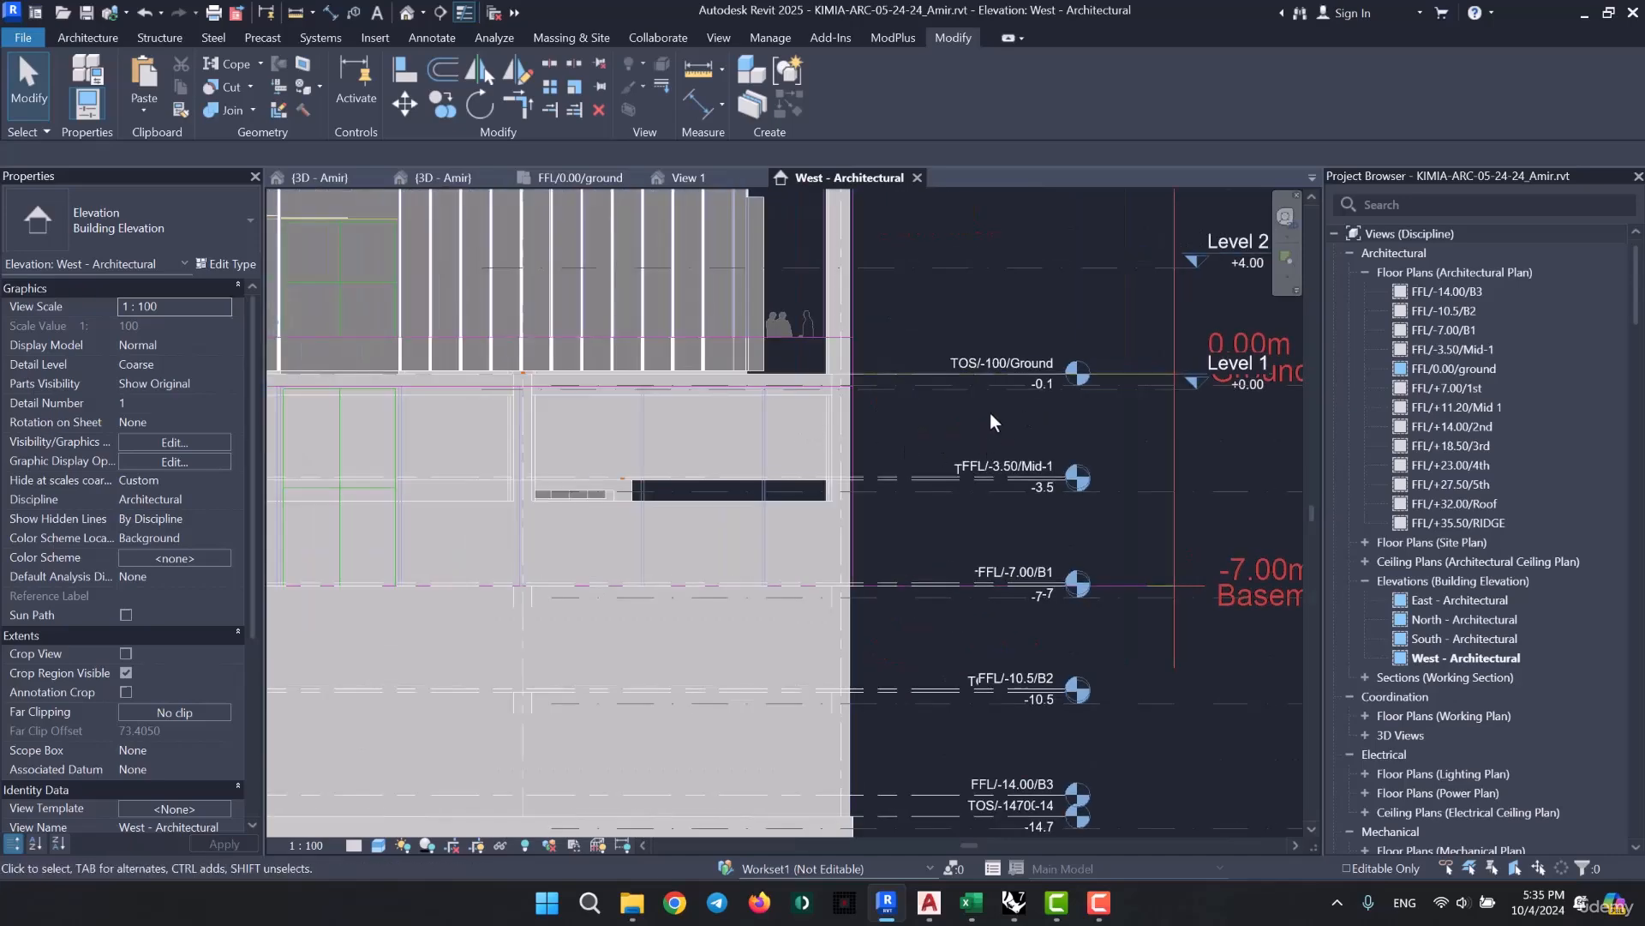
{"action": "scroll", "coordinate": [990, 413], "scroll_direction": "down", "scroll_amount": 5}
{"action": "middle_click_drag", "start_coordinate": [304, 505], "coordinate": [675, 558]}
{"action": "middle_click_drag", "start_coordinate": [514, 561], "coordinate": [805, 563]}
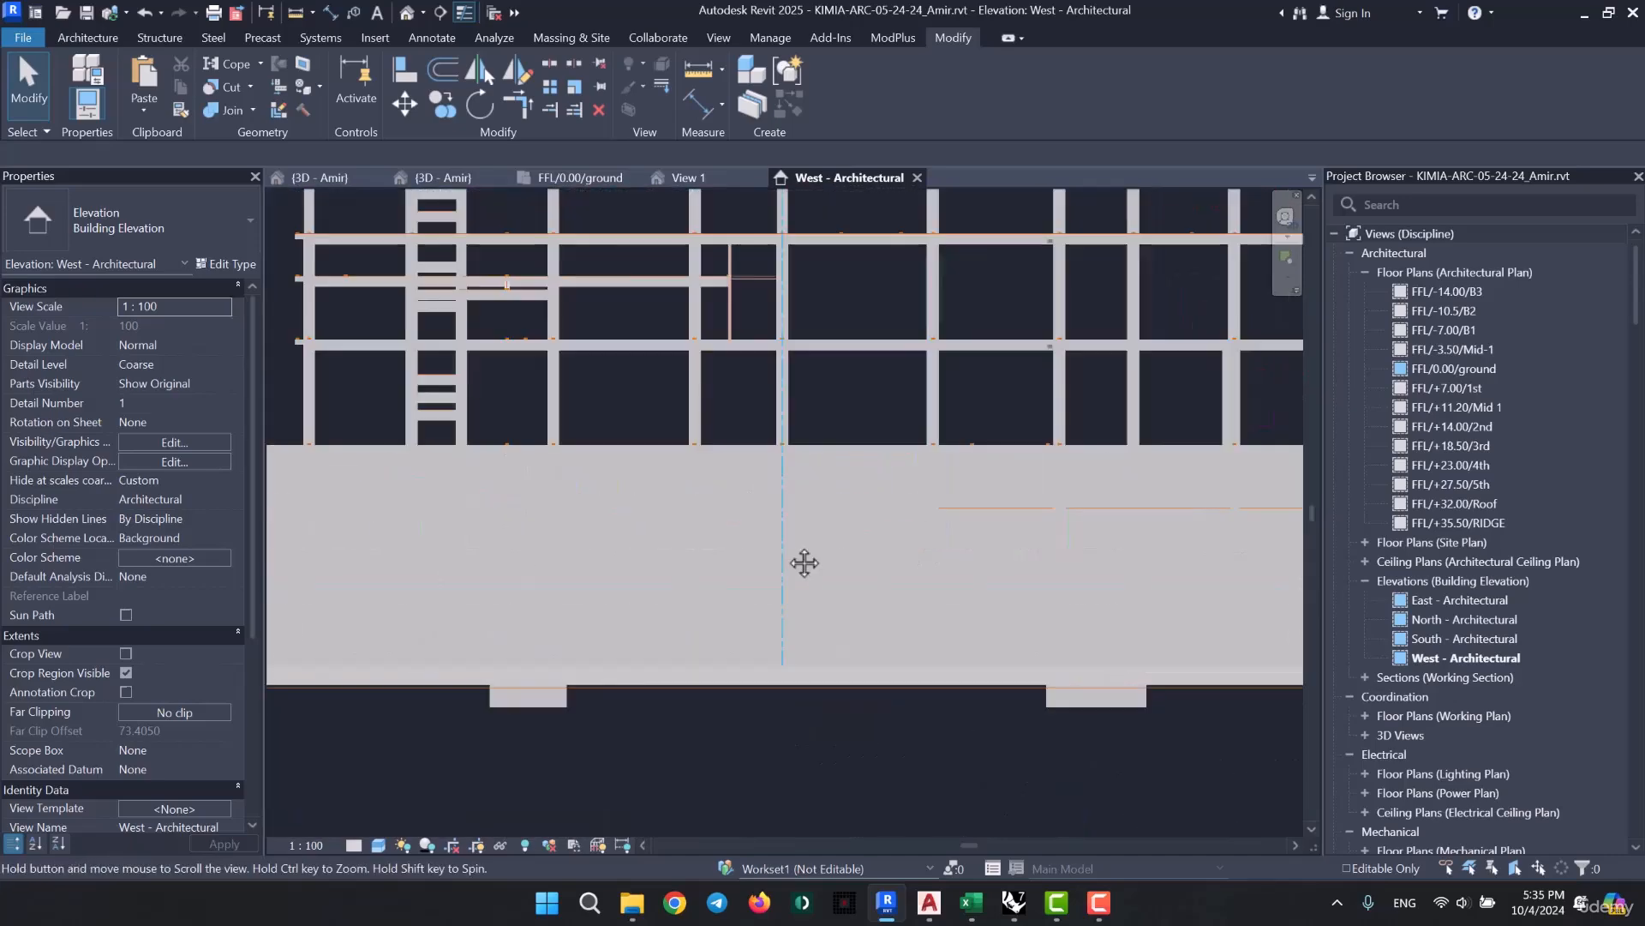
{"action": "scroll", "coordinate": [805, 563], "scroll_direction": "down", "scroll_amount": 3}
{"action": "scroll", "coordinate": [635, 438], "scroll_direction": "up", "scroll_amount": 6}
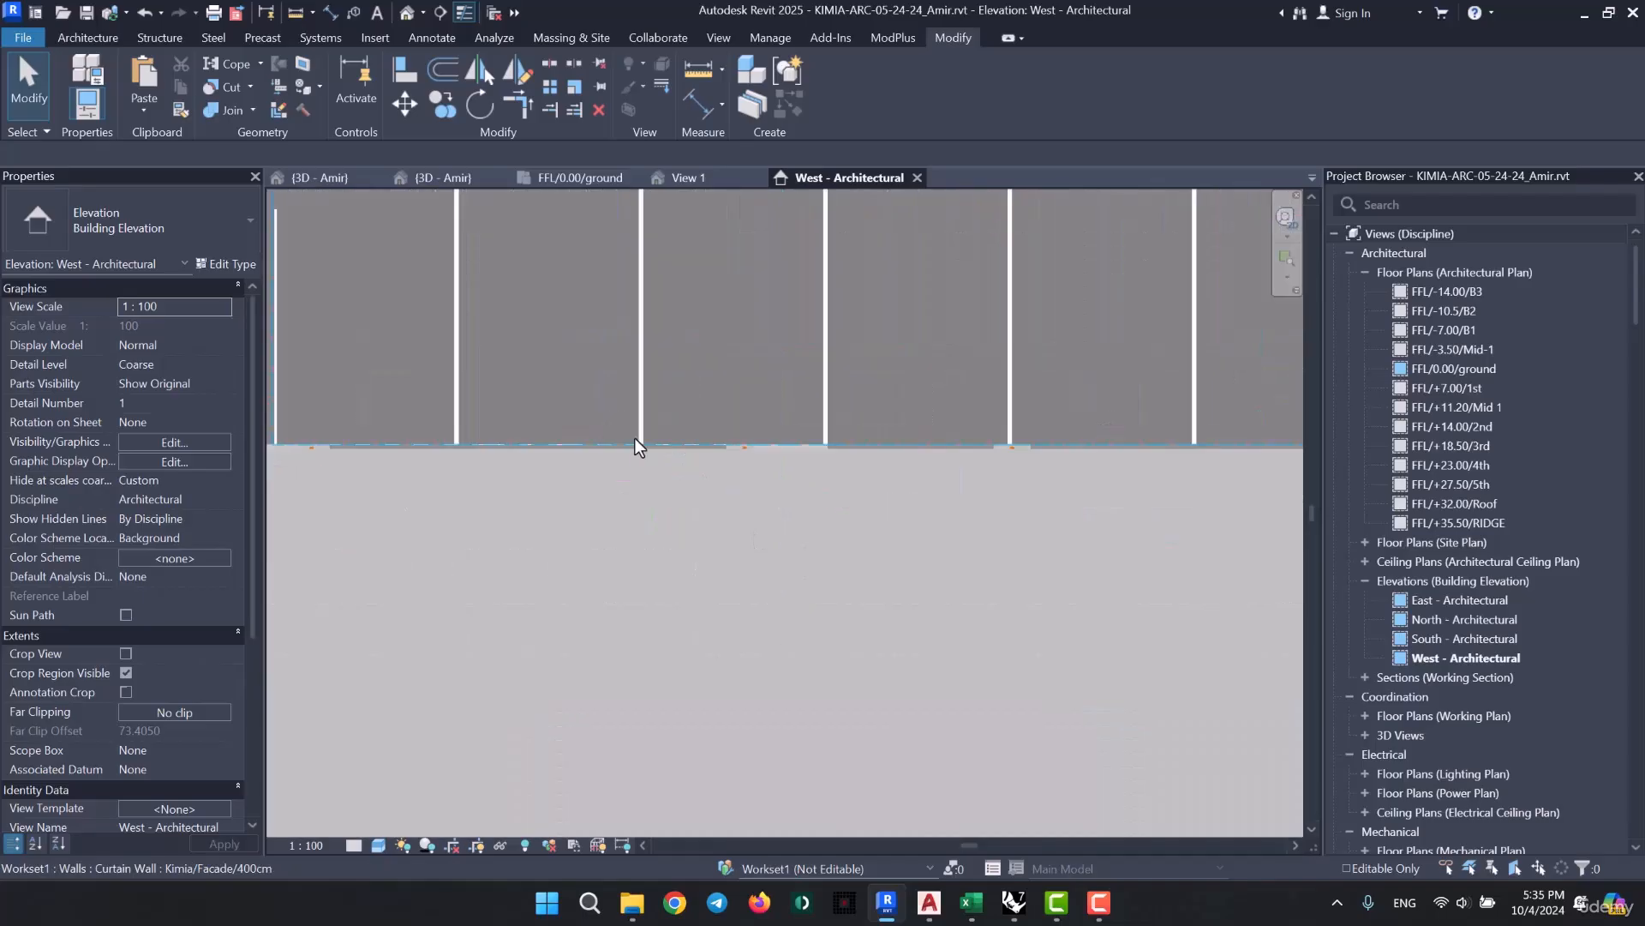
{"action": "scroll", "coordinate": [635, 439], "scroll_direction": "up", "scroll_amount": 2}
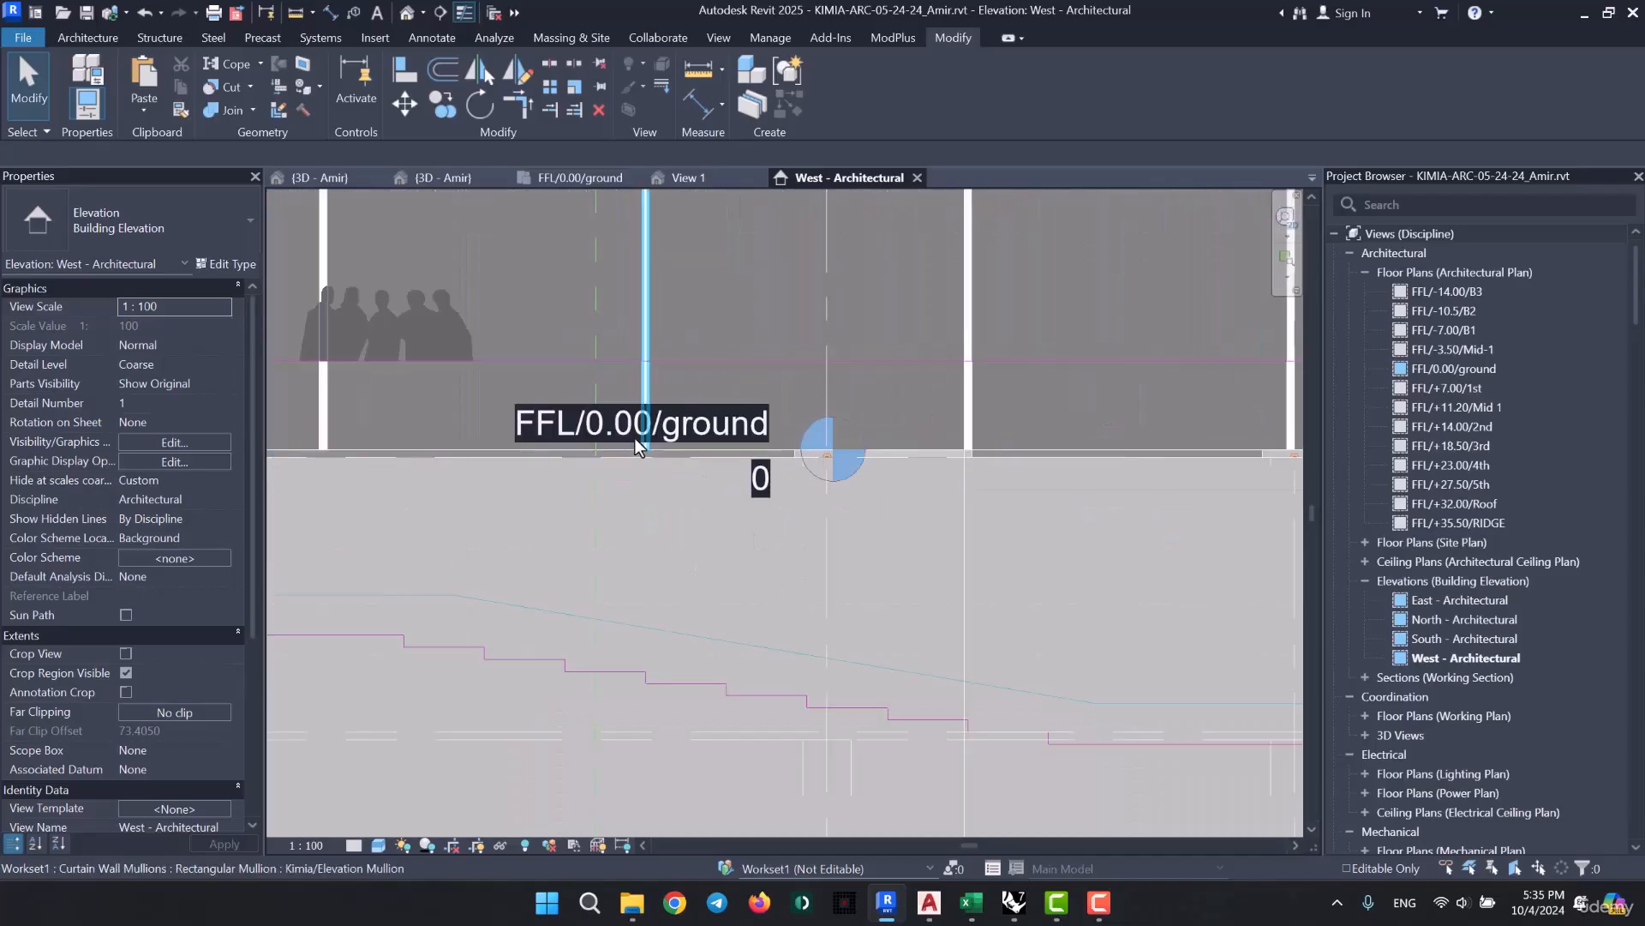
{"action": "left_click", "coordinate": [495, 456]}
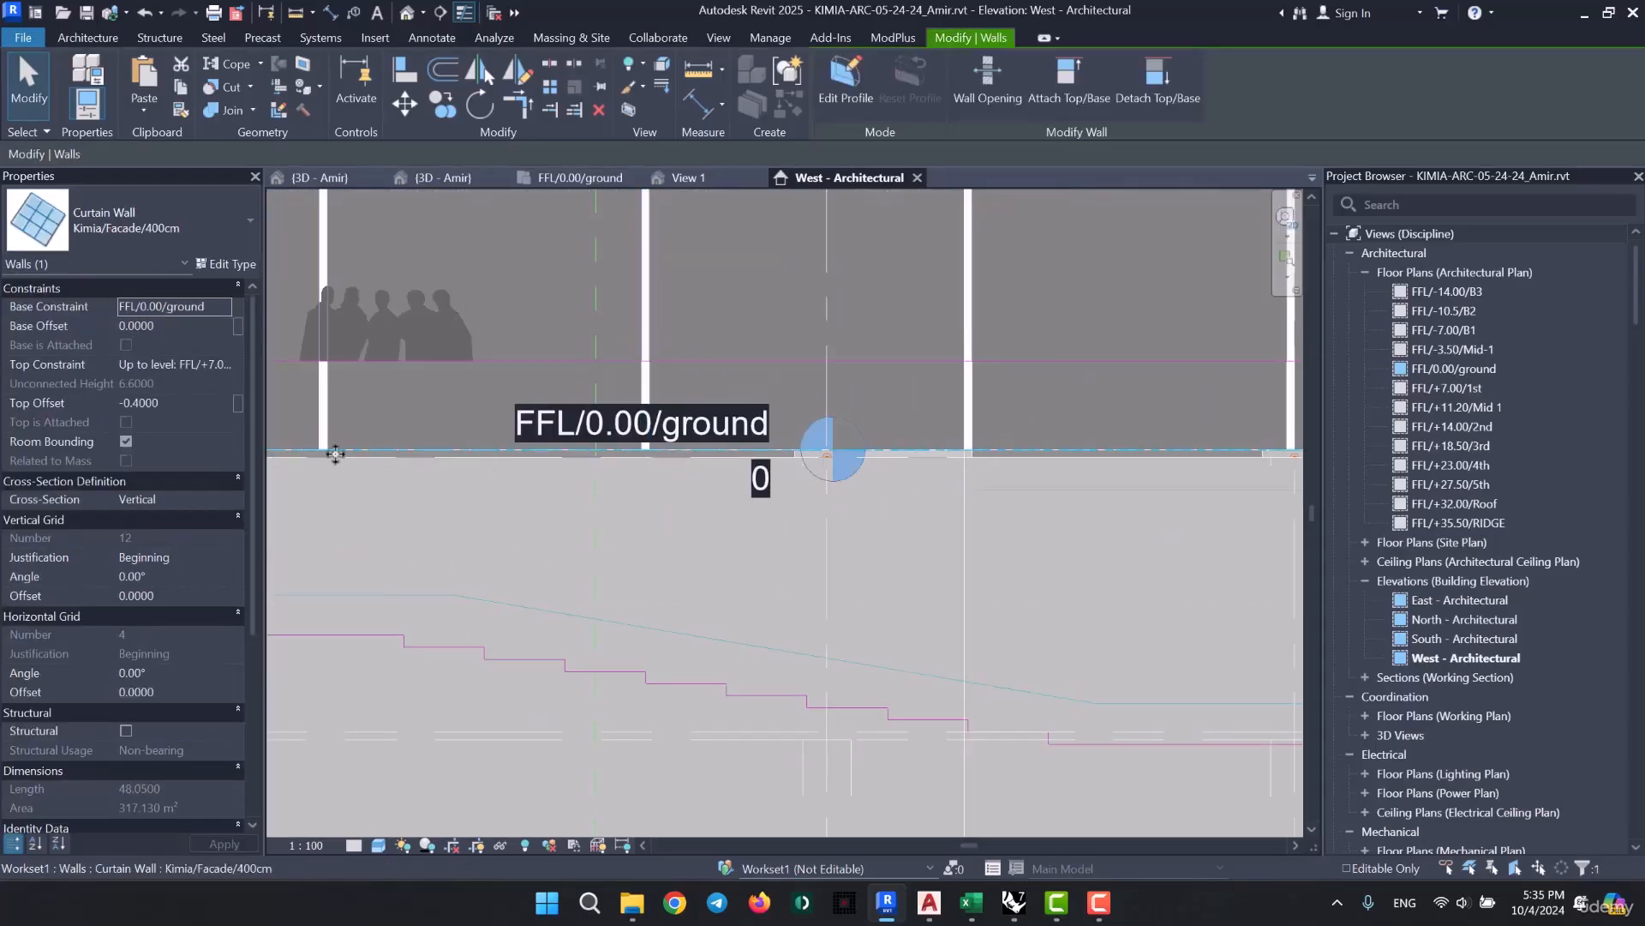
{"action": "scroll", "coordinate": [333, 450], "scroll_direction": "down", "scroll_amount": 2}
{"action": "scroll", "coordinate": [334, 451], "scroll_direction": "up", "scroll_amount": 1}
{"action": "scroll", "coordinate": [336, 451], "scroll_direction": "up", "scroll_amount": 1}
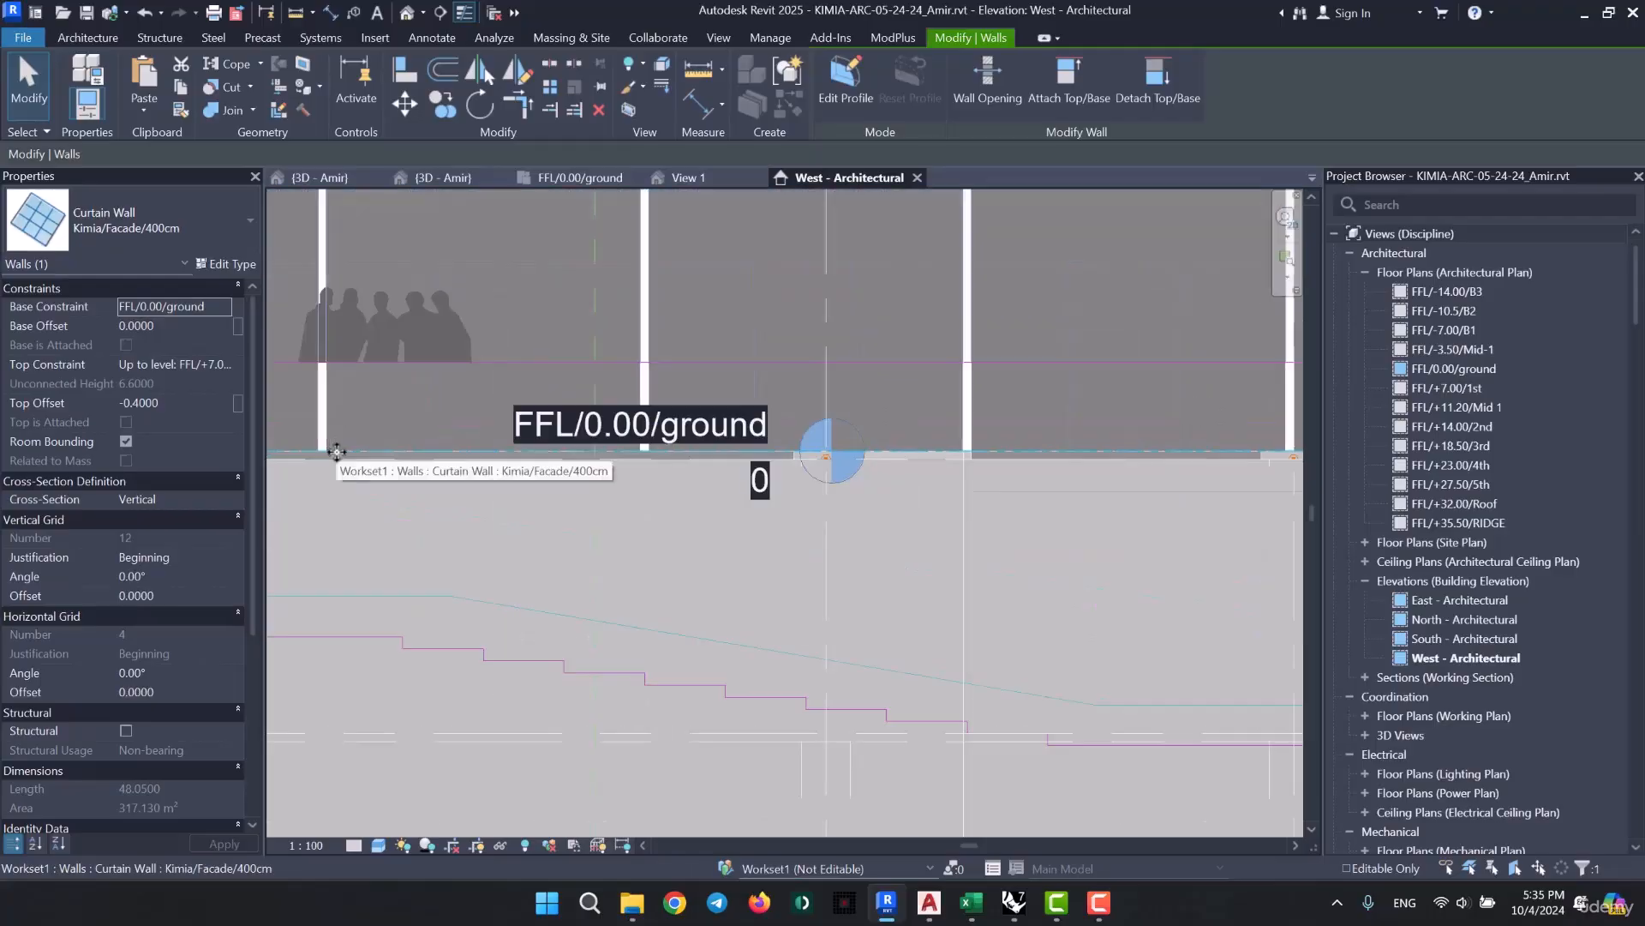
{"action": "key", "text": "Escape"}
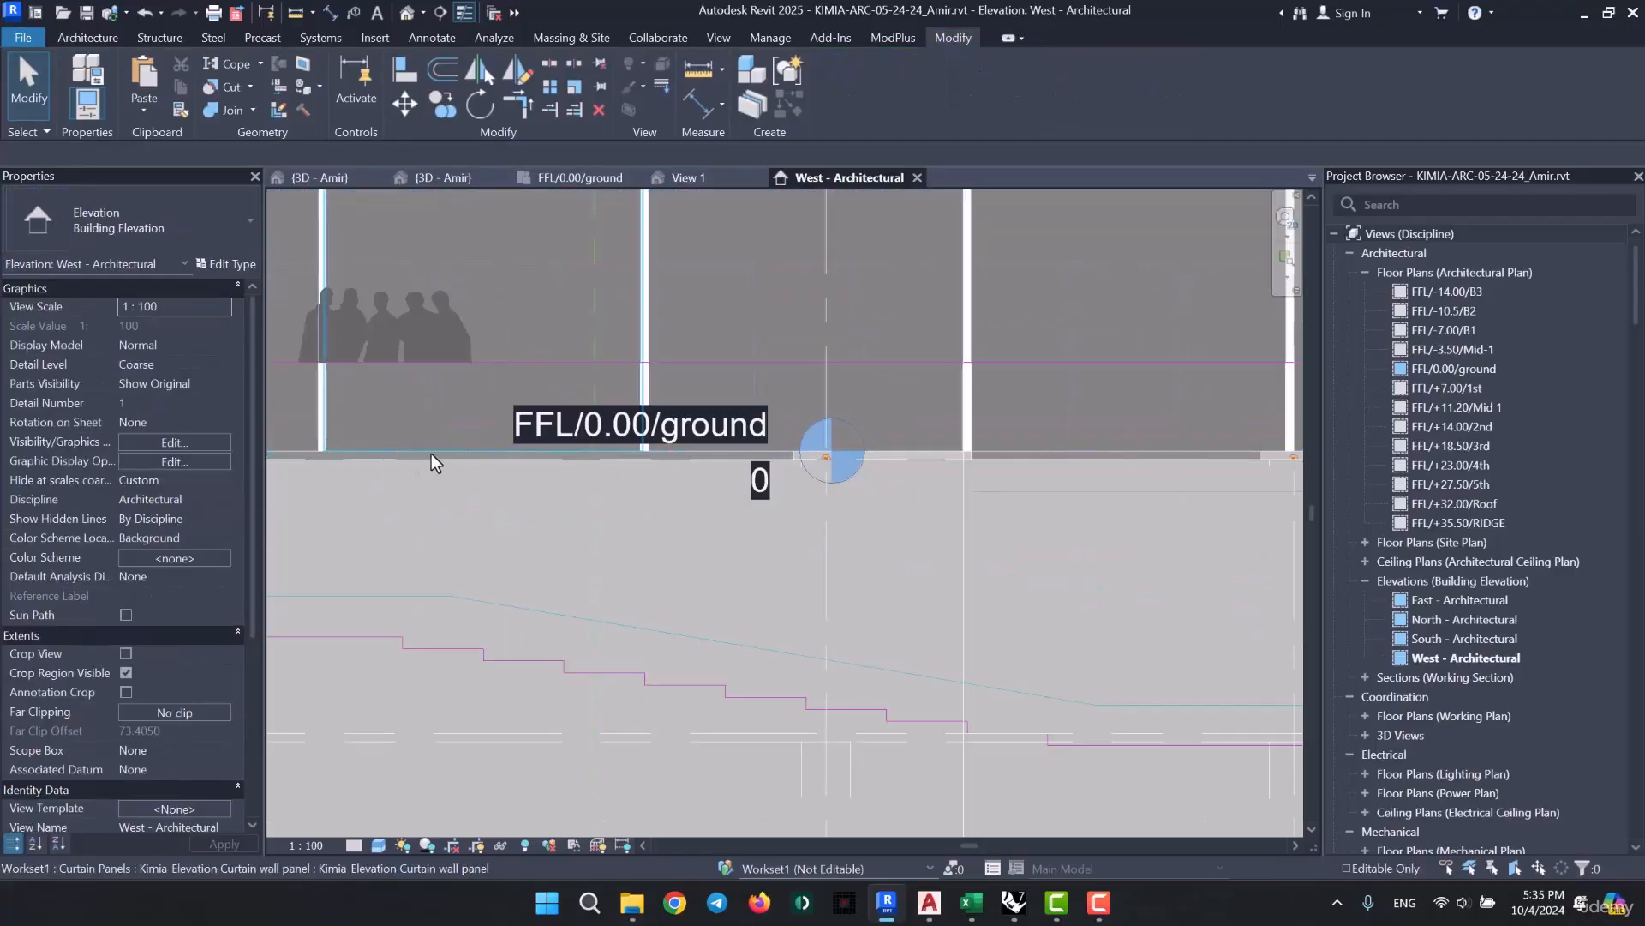
- Select the overlapping Kimia/Partition 4cm curtain wall at ground level and review its base and top constraints
{"action": "key", "text": "Tab"}
{"action": "left_click", "coordinate": [430, 454]}
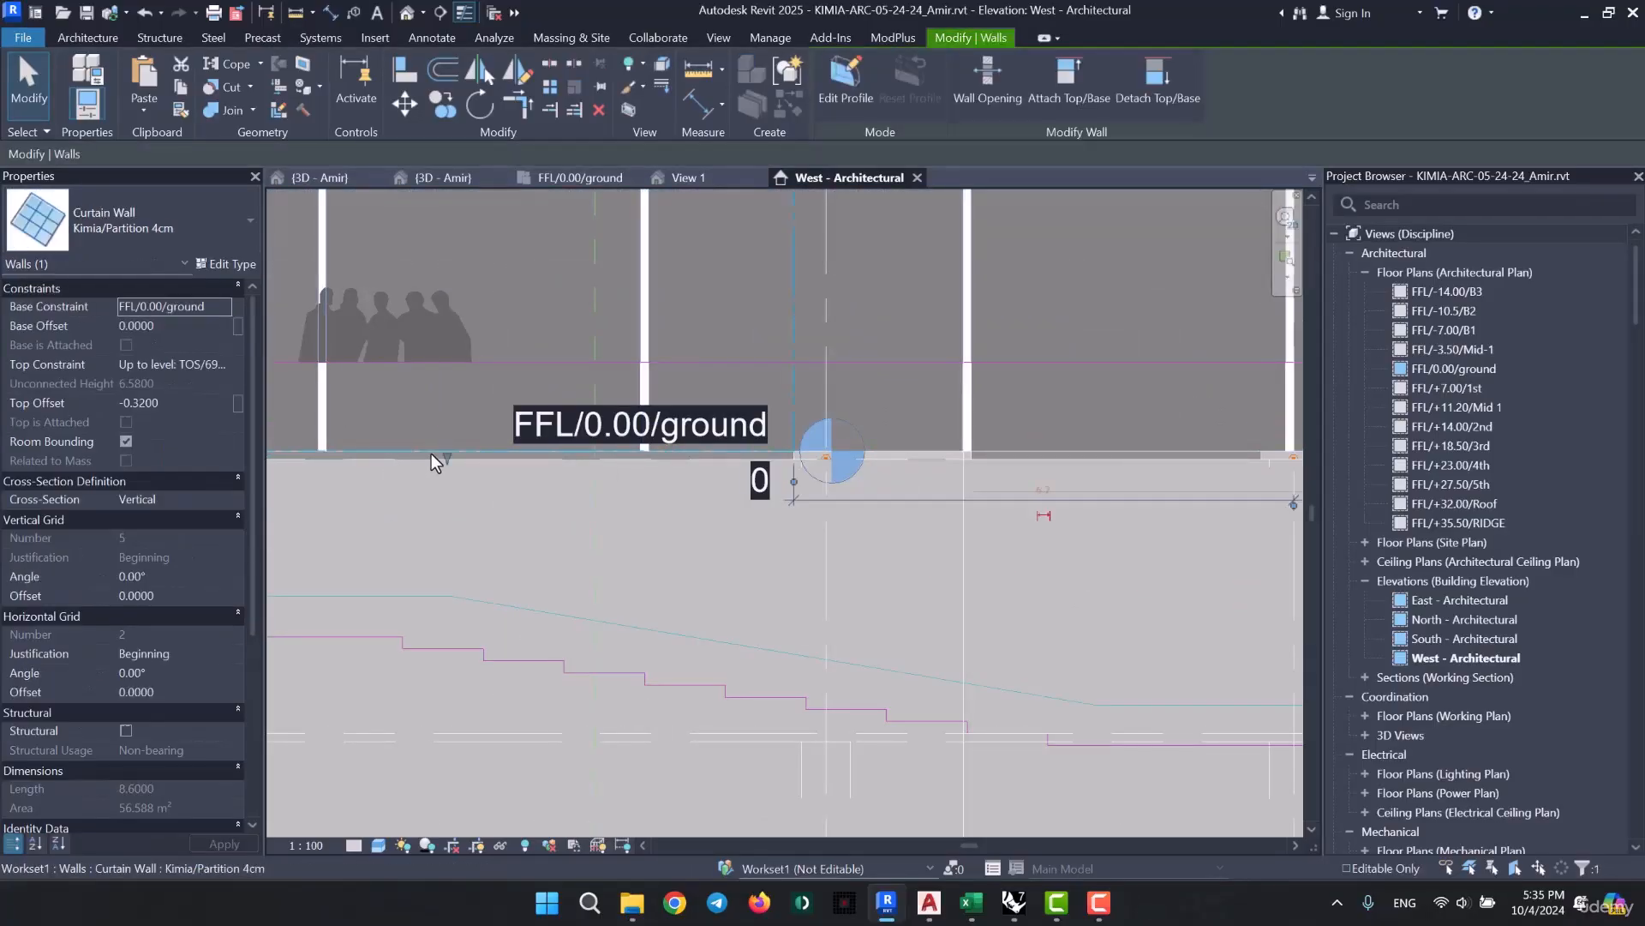
{"action": "scroll", "coordinate": [969, 491], "scroll_direction": "down", "scroll_amount": 4}
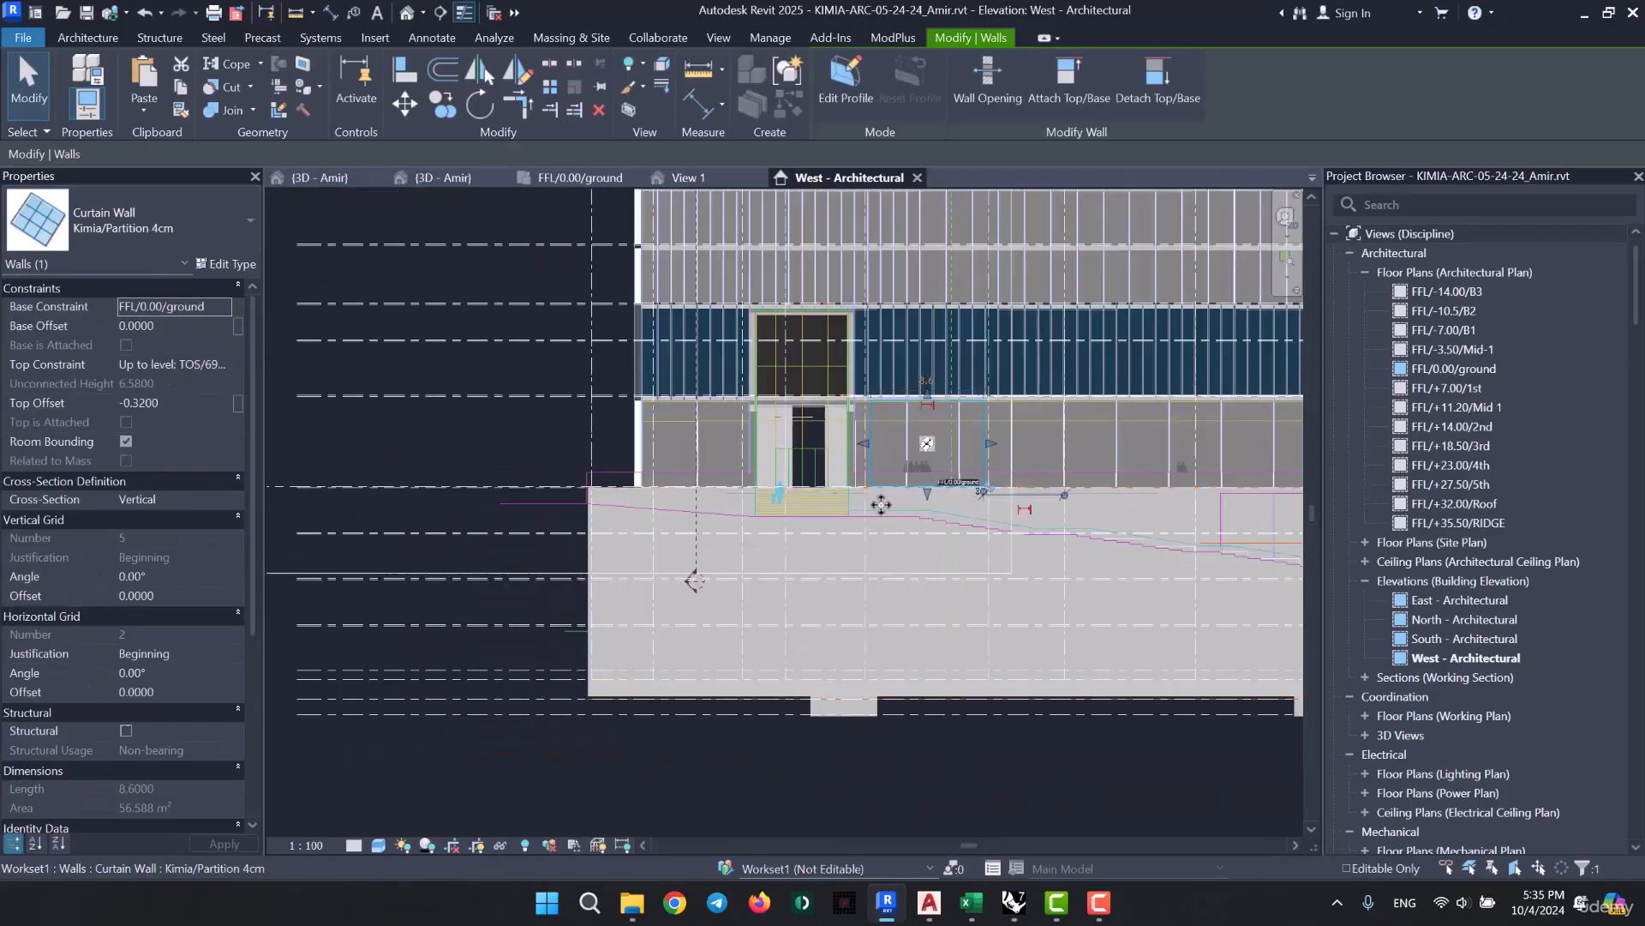
{"action": "left_click", "coordinate": [522, 507]}
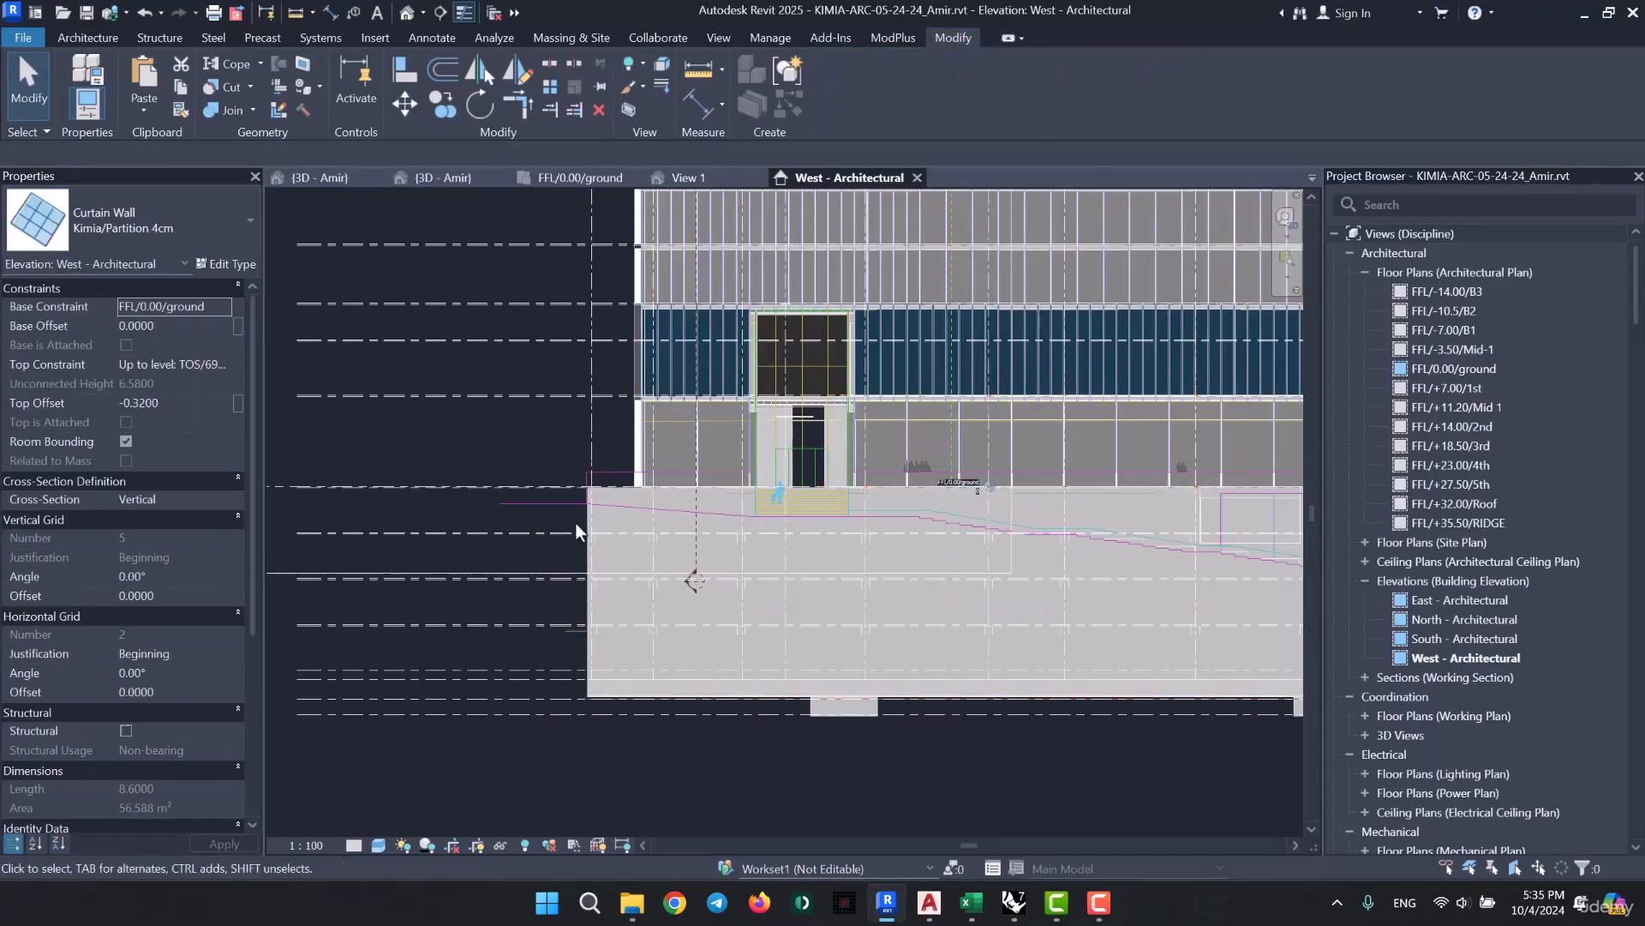
{"action": "left_click", "coordinate": [576, 529]}
- Extend the head end of the FFL/0.00/ground level line beyond the building, past the imported 0.00m Ground Floor label
{"action": "scroll", "coordinate": [506, 506], "scroll_direction": "up", "scroll_amount": 5}
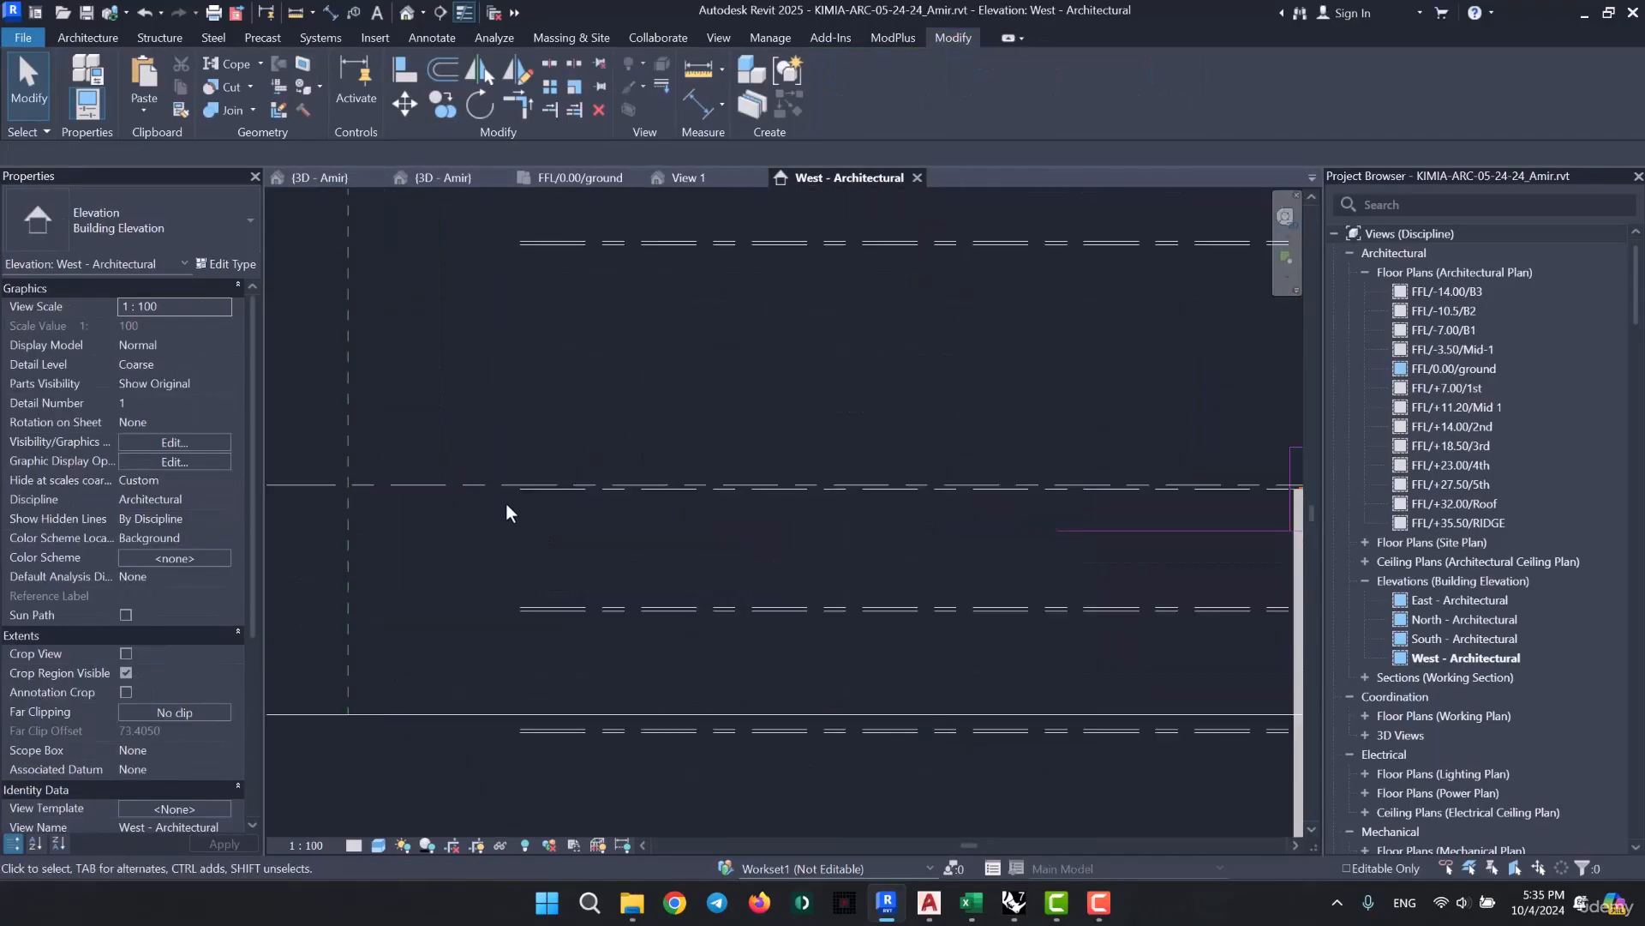
{"action": "left_click", "coordinate": [485, 482]}
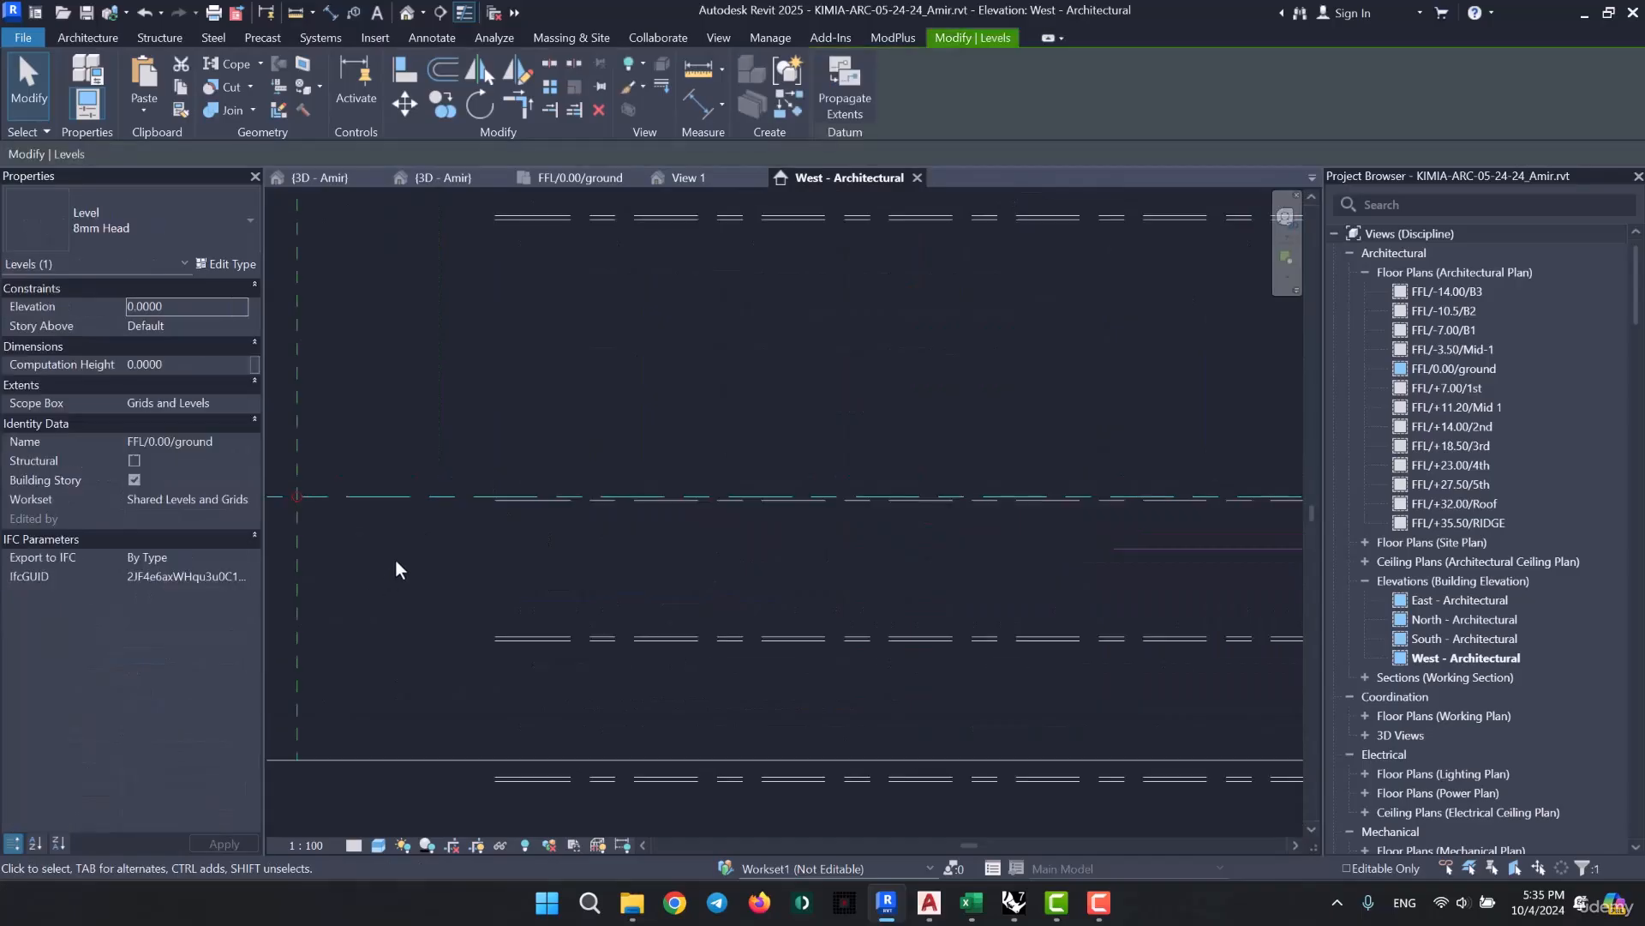
{"action": "scroll", "coordinate": [394, 559], "scroll_direction": "down", "scroll_amount": 3}
{"action": "middle_click_drag", "start_coordinate": [966, 599], "coordinate": [557, 631]}
{"action": "middle_click_drag", "start_coordinate": [669, 633], "coordinate": [639, 621]}
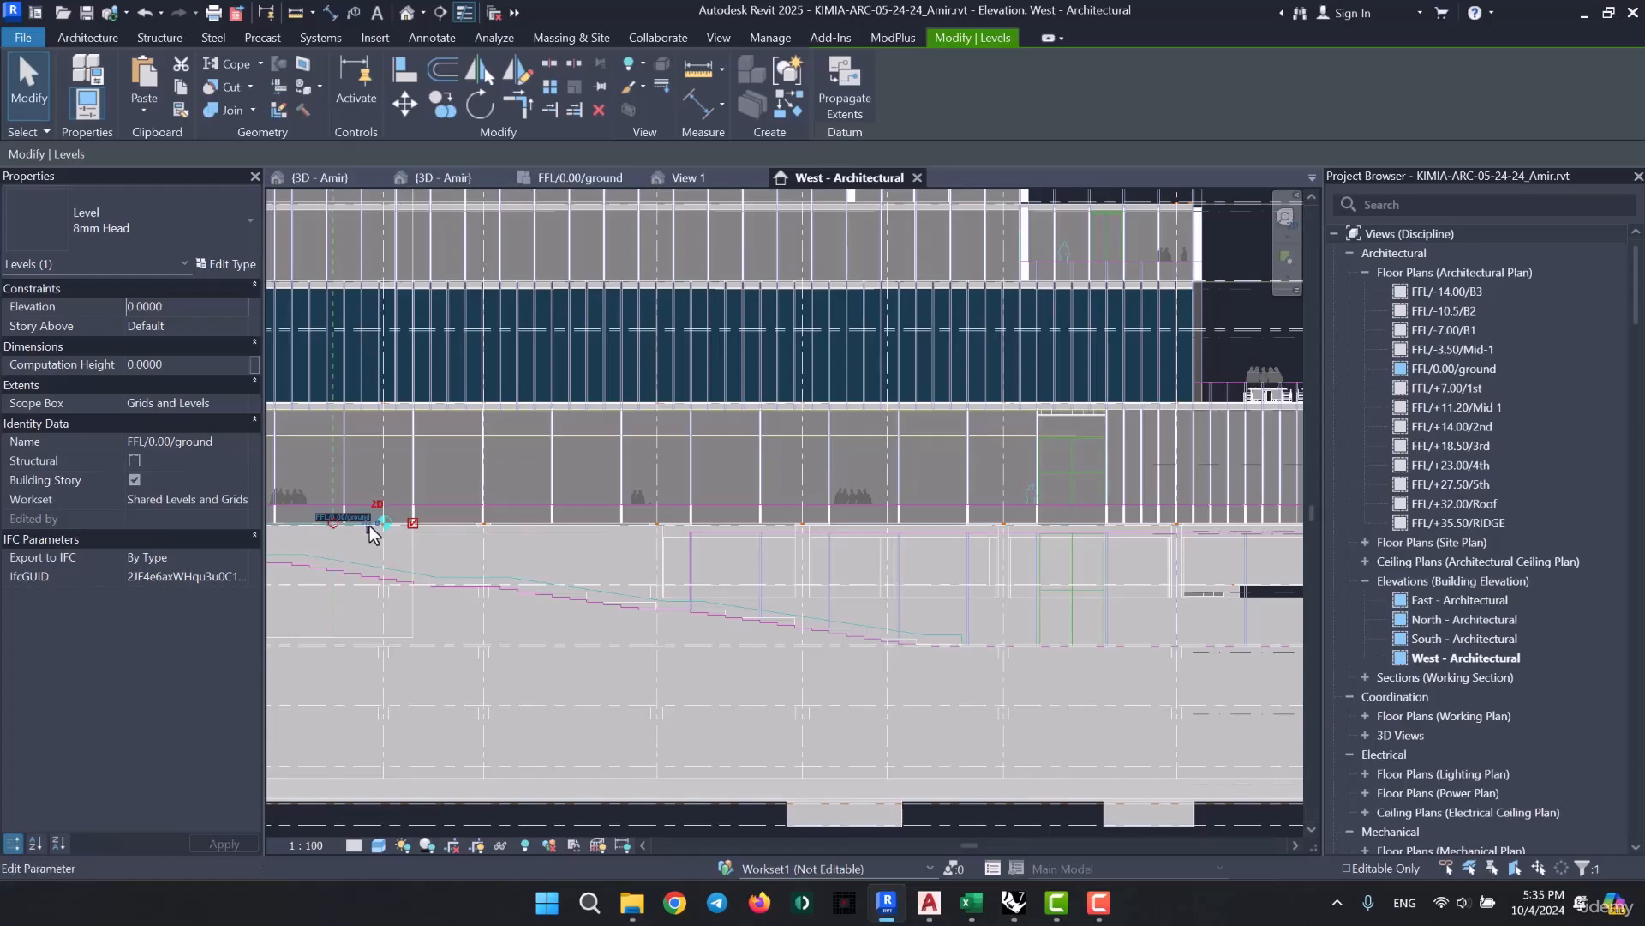
{"action": "scroll", "coordinate": [368, 526], "scroll_direction": "up", "scroll_amount": 5}
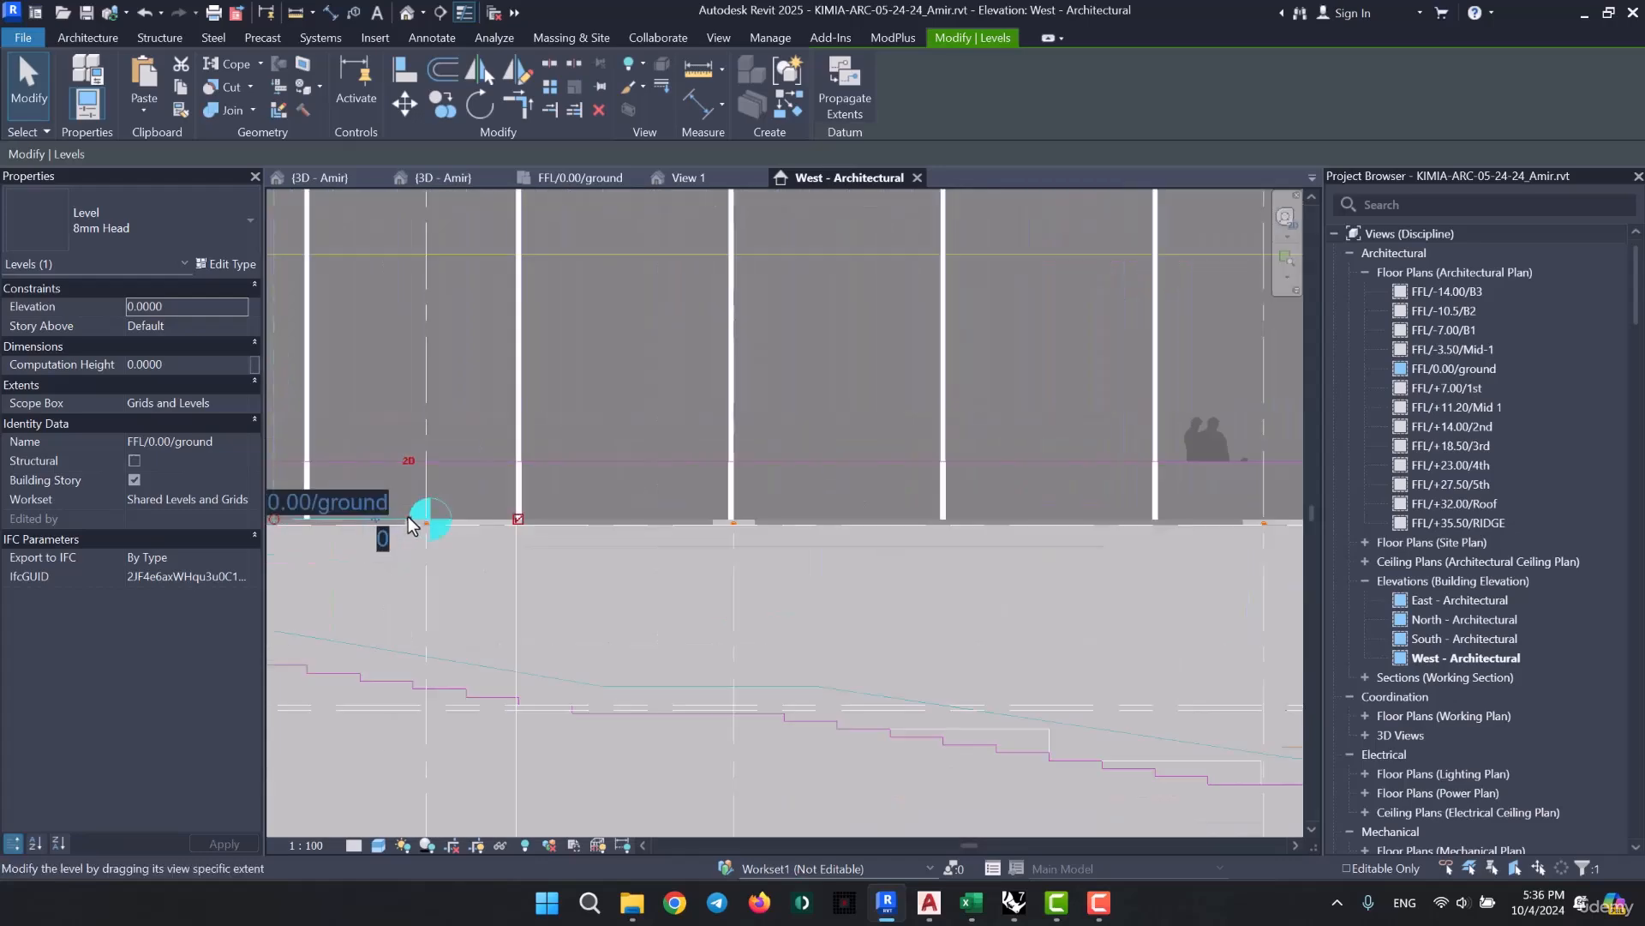
{"action": "left_click_drag", "start_coordinate": [528, 541], "coordinate": [371, 599]}
{"action": "scroll", "coordinate": [595, 583], "scroll_direction": "down", "scroll_amount": 8}
{"action": "middle_click_drag", "start_coordinate": [594, 584], "coordinate": [296, 598]}
{"action": "left_click_drag", "start_coordinate": [371, 599], "coordinate": [454, 574]}
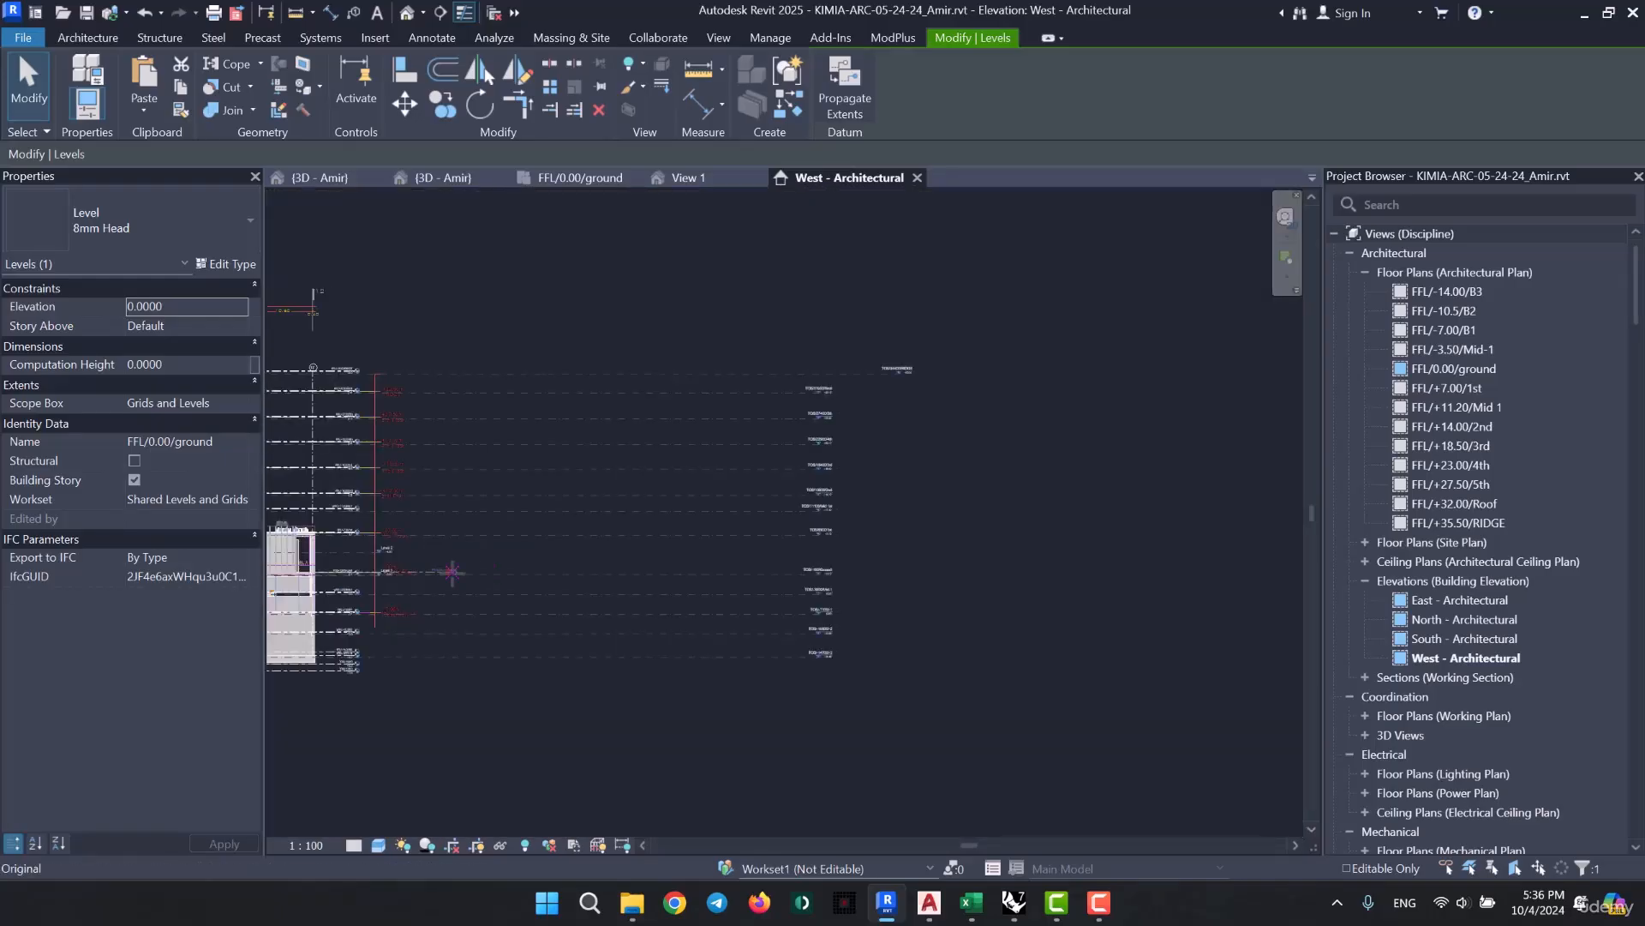
{"action": "scroll", "coordinate": [403, 572], "scroll_direction": "up", "scroll_amount": 2}
{"action": "scroll", "coordinate": [413, 589], "scroll_direction": "up", "scroll_amount": 4}
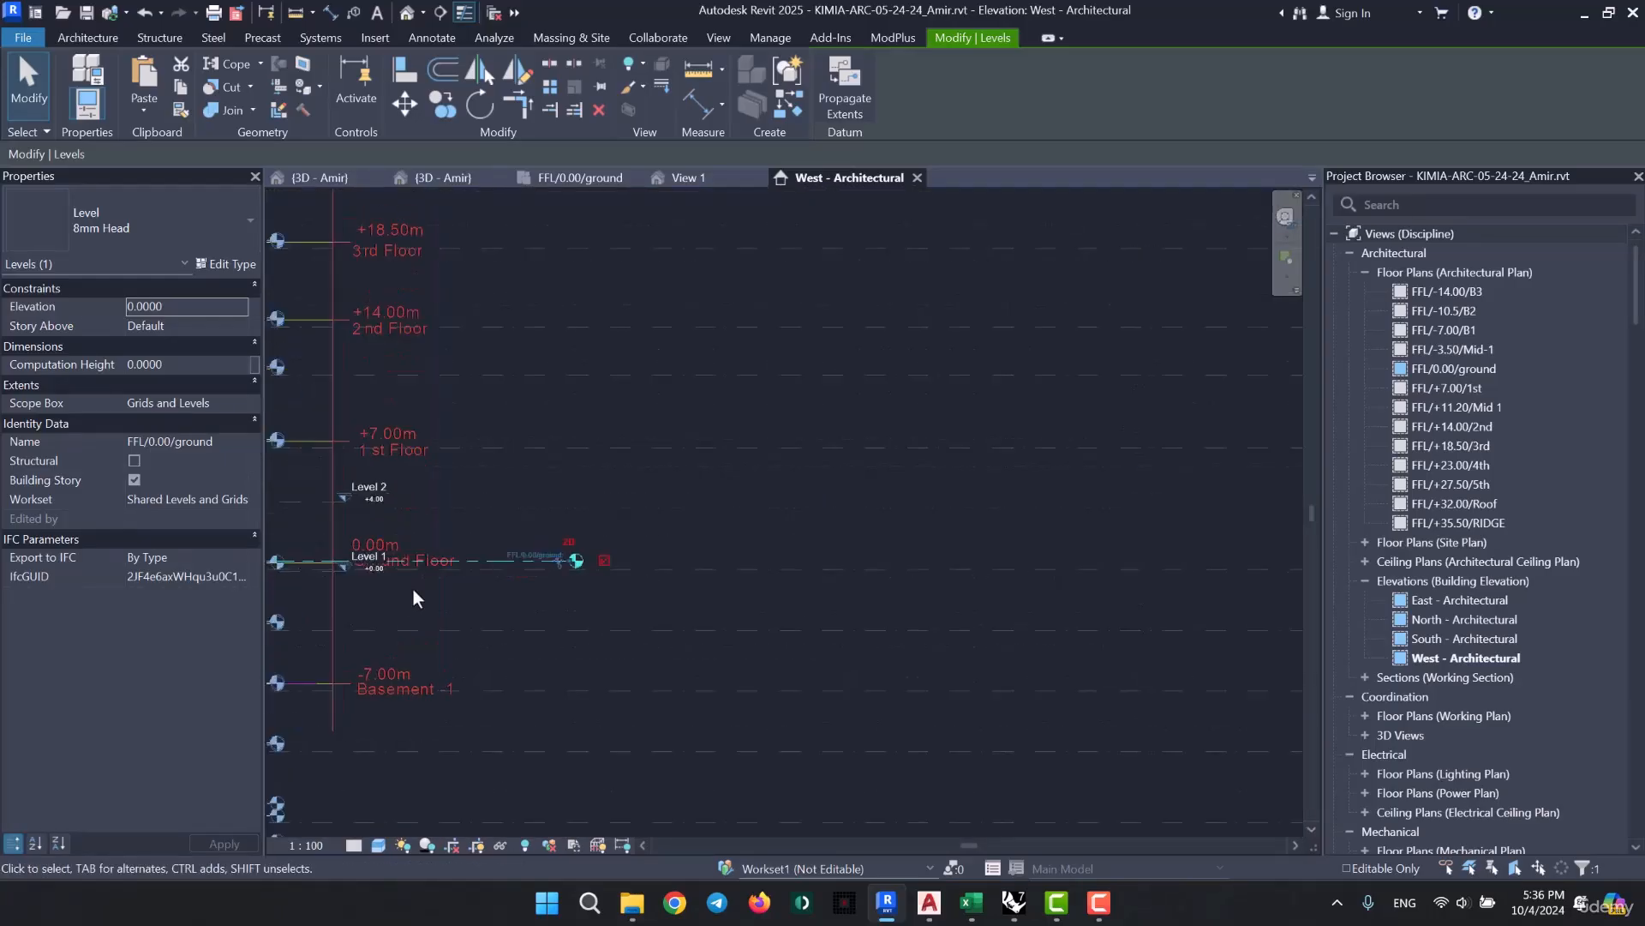
{"action": "scroll", "coordinate": [574, 545], "scroll_direction": "up", "scroll_amount": 2}
{"action": "left_click", "coordinate": [814, 610]}
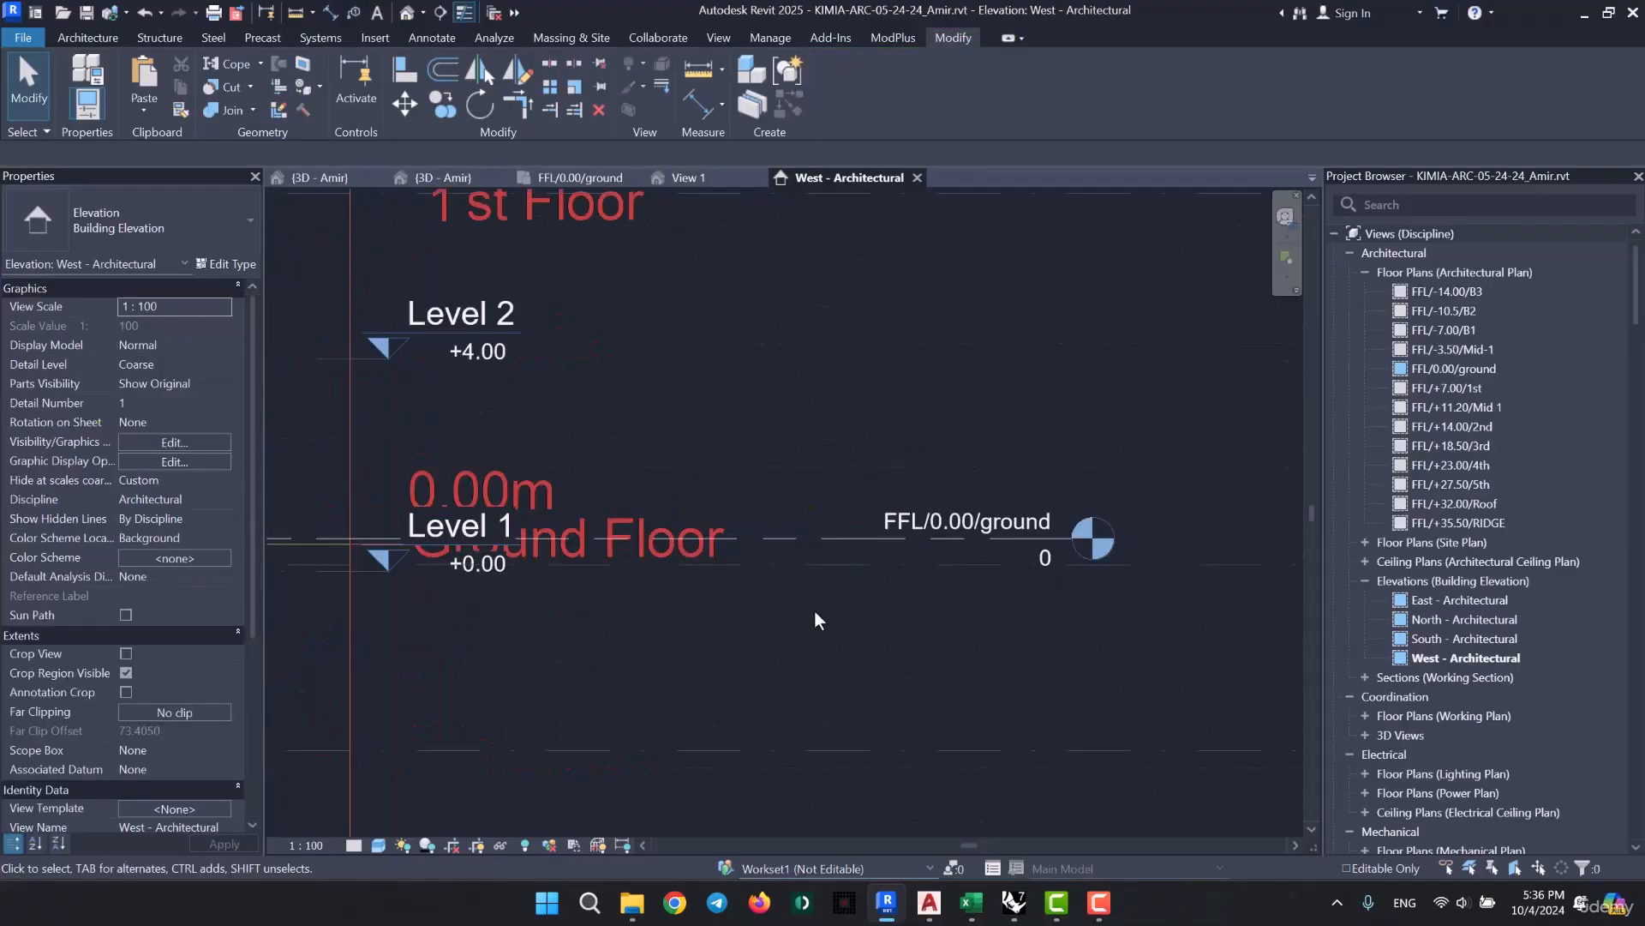
- Align the imported west elevation's 0.00m Ground Floor line to the FFL/0.00/ground level
{"action": "key", "text": "a"}
{"action": "key", "text": "l"}
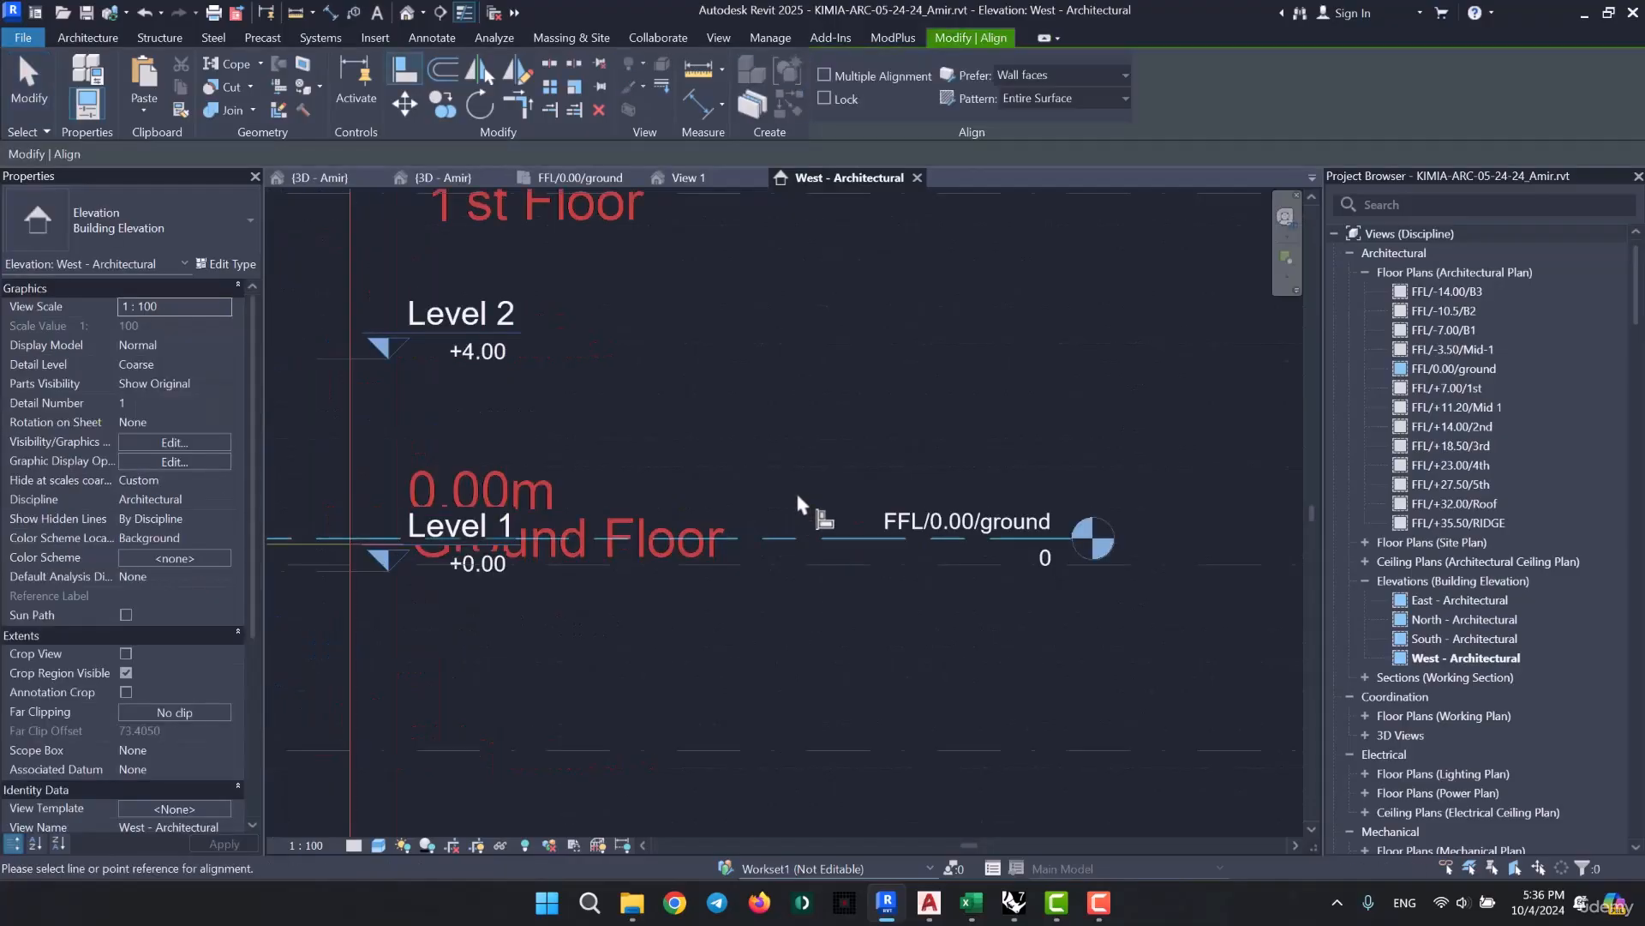
{"action": "left_click", "coordinate": [791, 538]}
{"action": "middle_click_drag", "start_coordinate": [614, 609], "coordinate": [775, 617]}
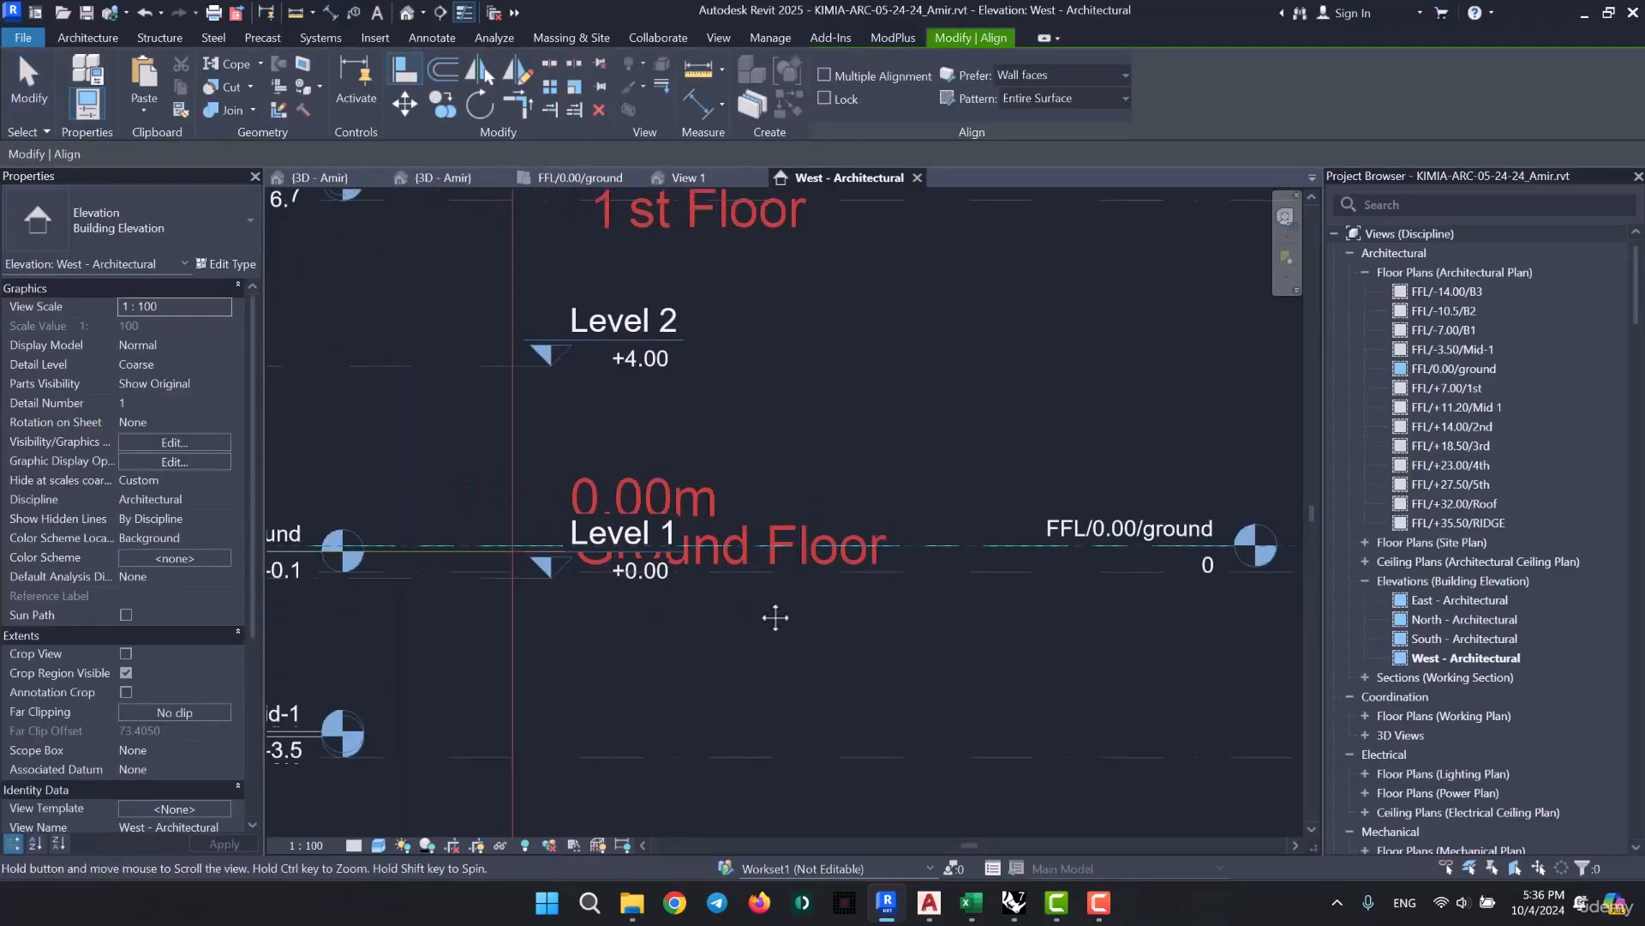
{"action": "scroll", "coordinate": [424, 555], "scroll_direction": "up", "scroll_amount": 2}
{"action": "left_click", "coordinate": [471, 547]}
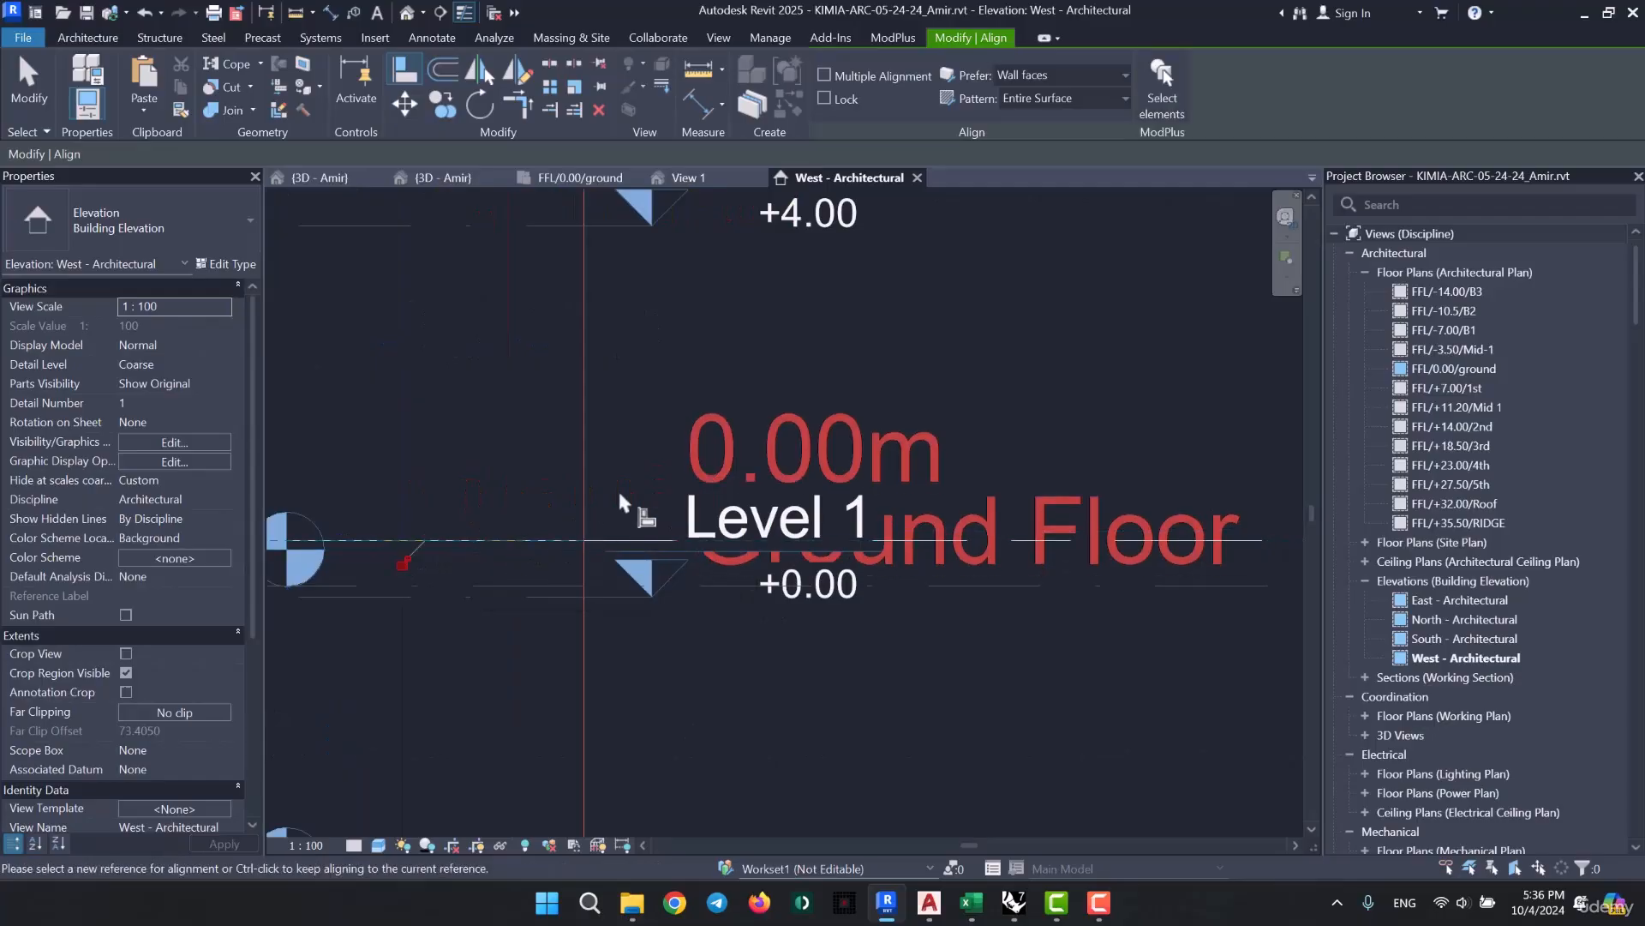
{"action": "scroll", "coordinate": [683, 488], "scroll_direction": "down", "scroll_amount": 4}
{"action": "key", "text": "Escape"}
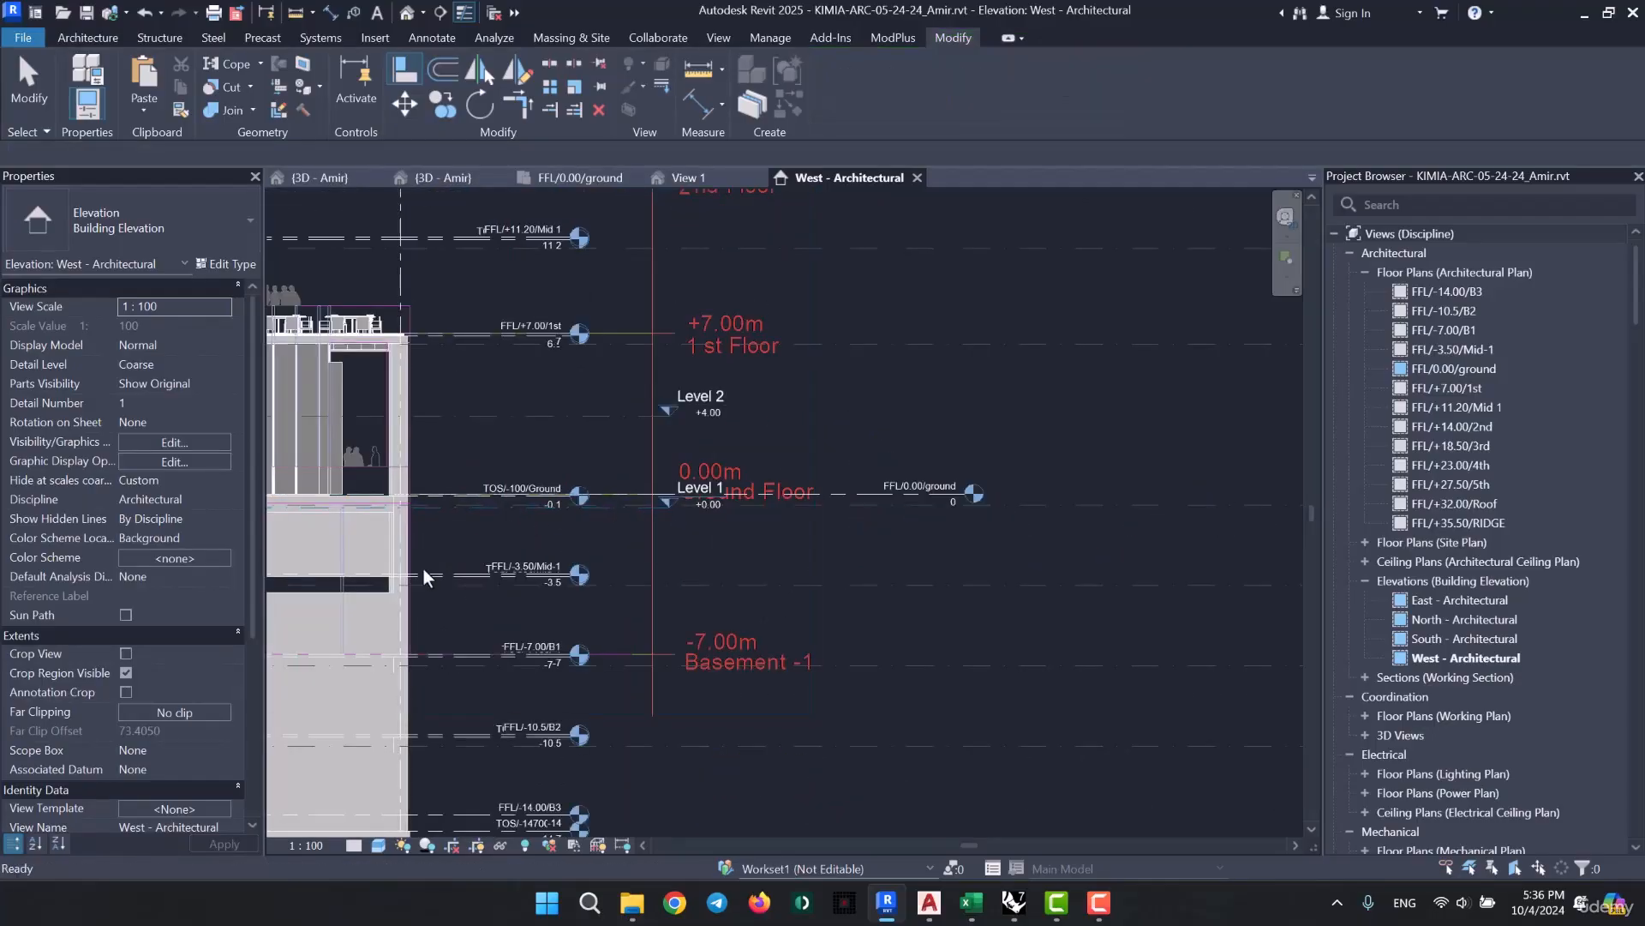
- Compare the ground-floor curtain wall's top edge with the lines of the realigned imported elevation
{"action": "middle_click_drag", "start_coordinate": [422, 569], "coordinate": [874, 626]}
{"action": "middle_click_drag", "start_coordinate": [591, 642], "coordinate": [762, 632]}
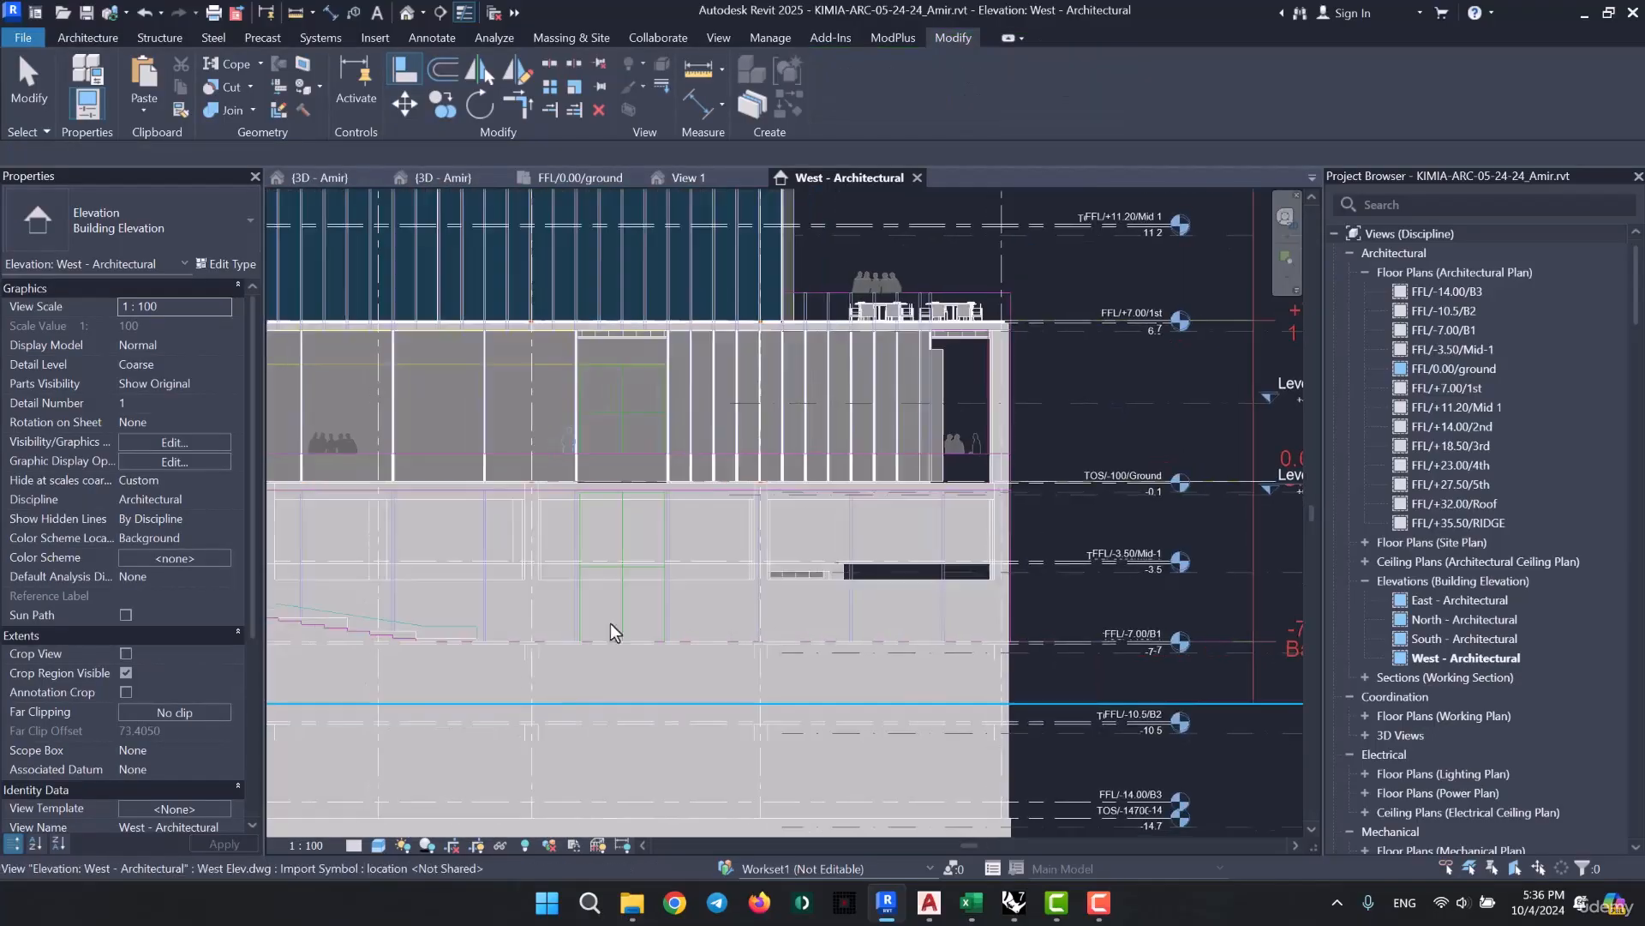
{"action": "middle_click_drag", "start_coordinate": [947, 708], "coordinate": [933, 708]}
{"action": "scroll", "coordinate": [790, 442], "scroll_direction": "up", "scroll_amount": 2}
{"action": "scroll", "coordinate": [801, 388], "scroll_direction": "up", "scroll_amount": 5}
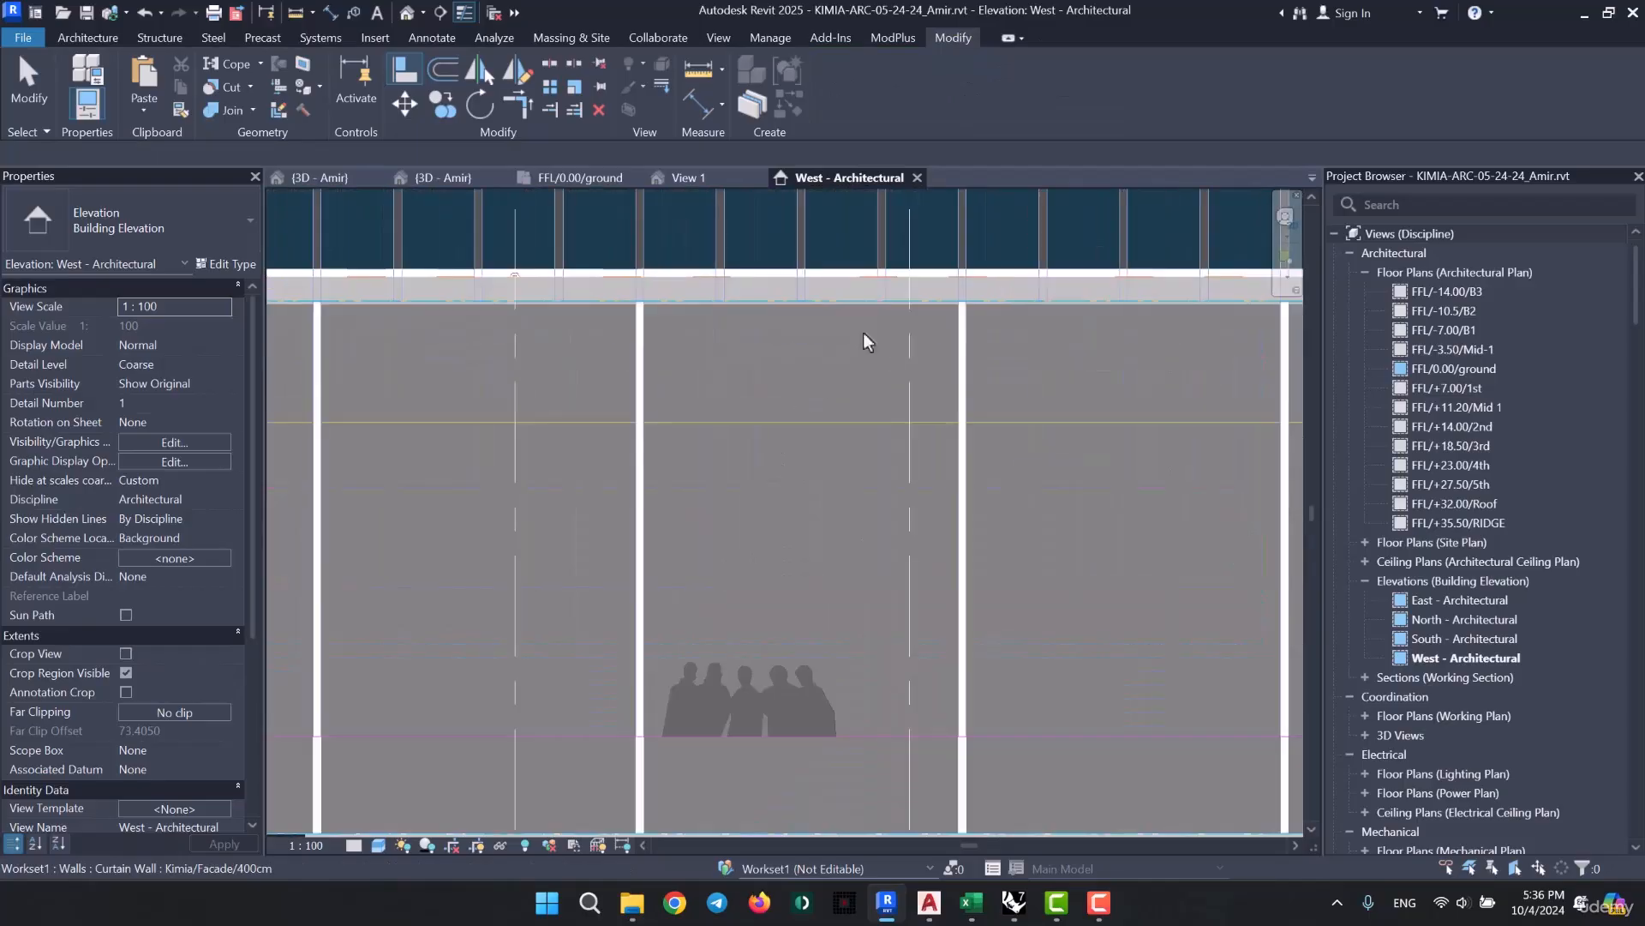
{"action": "key", "text": "Escape"}
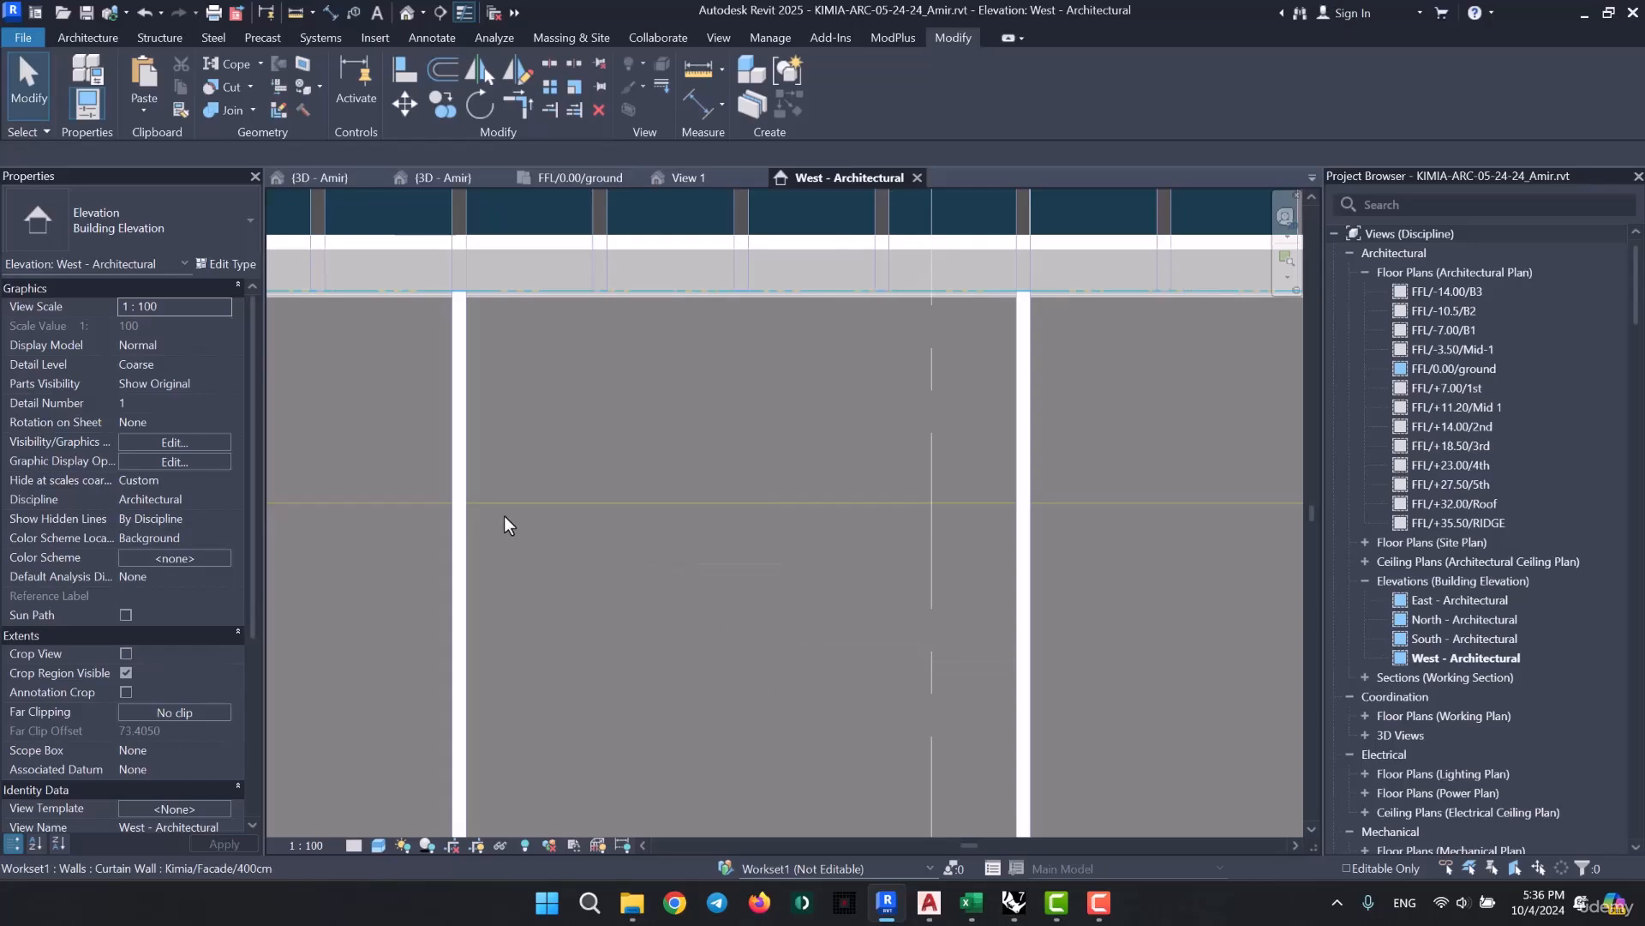
{"action": "scroll", "coordinate": [504, 516], "scroll_direction": "down", "scroll_amount": 3}
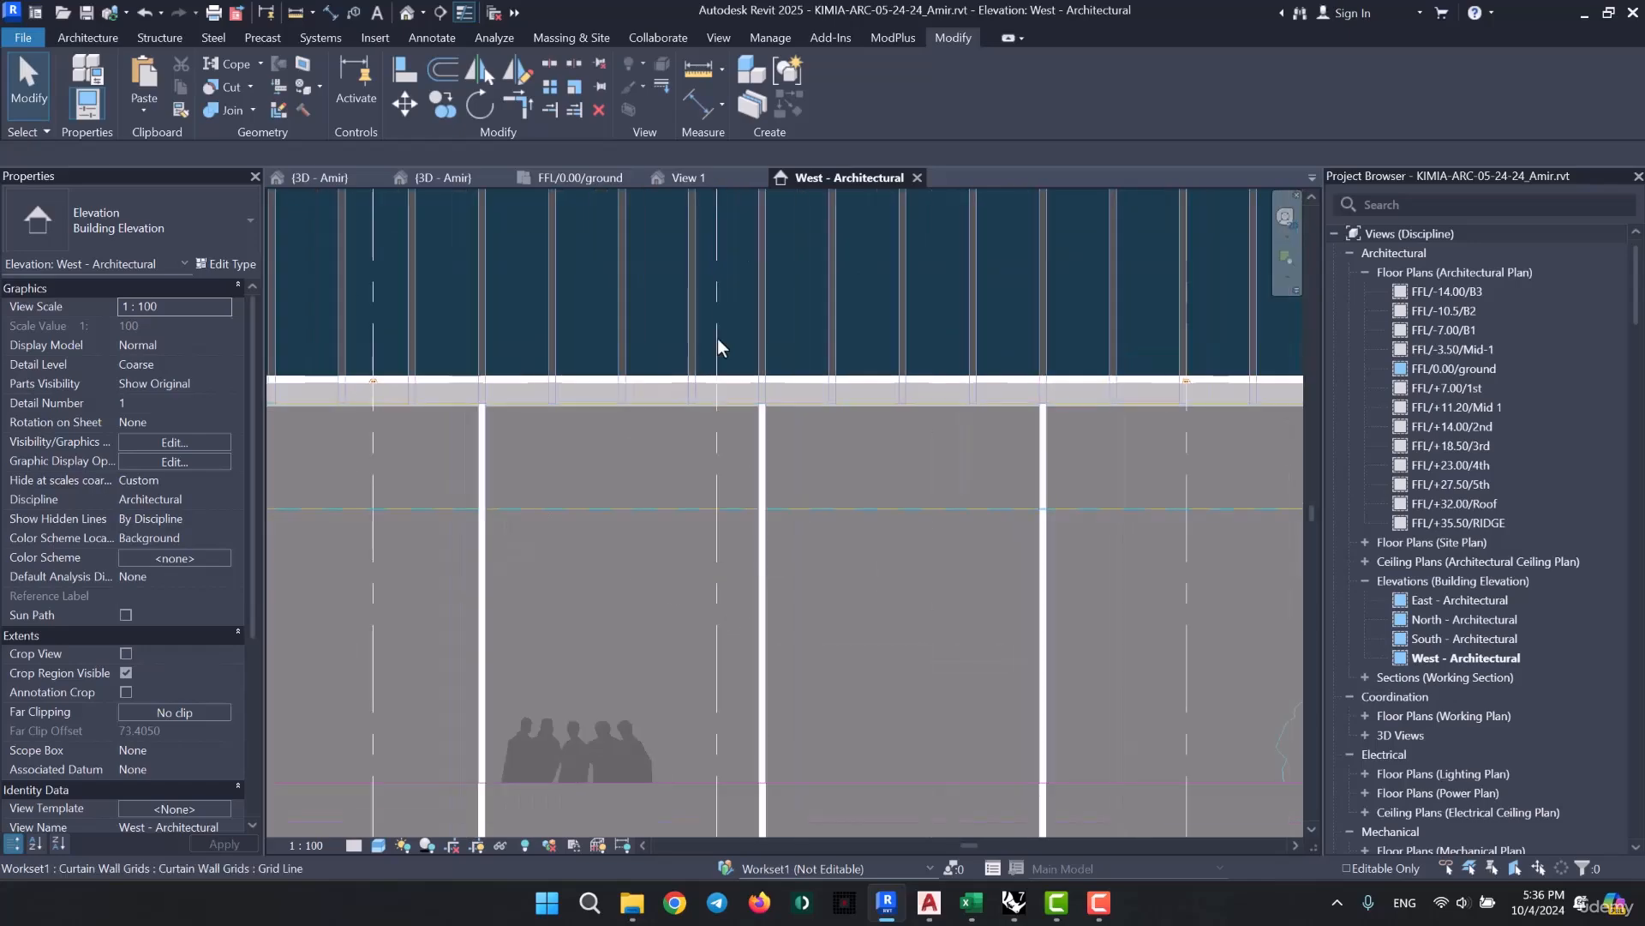
- Temporarily isolate the Kimia/Facade/400cm curtain wall together with the imported West Elev.dwg drawing
{"action": "left_click", "coordinate": [692, 463]}
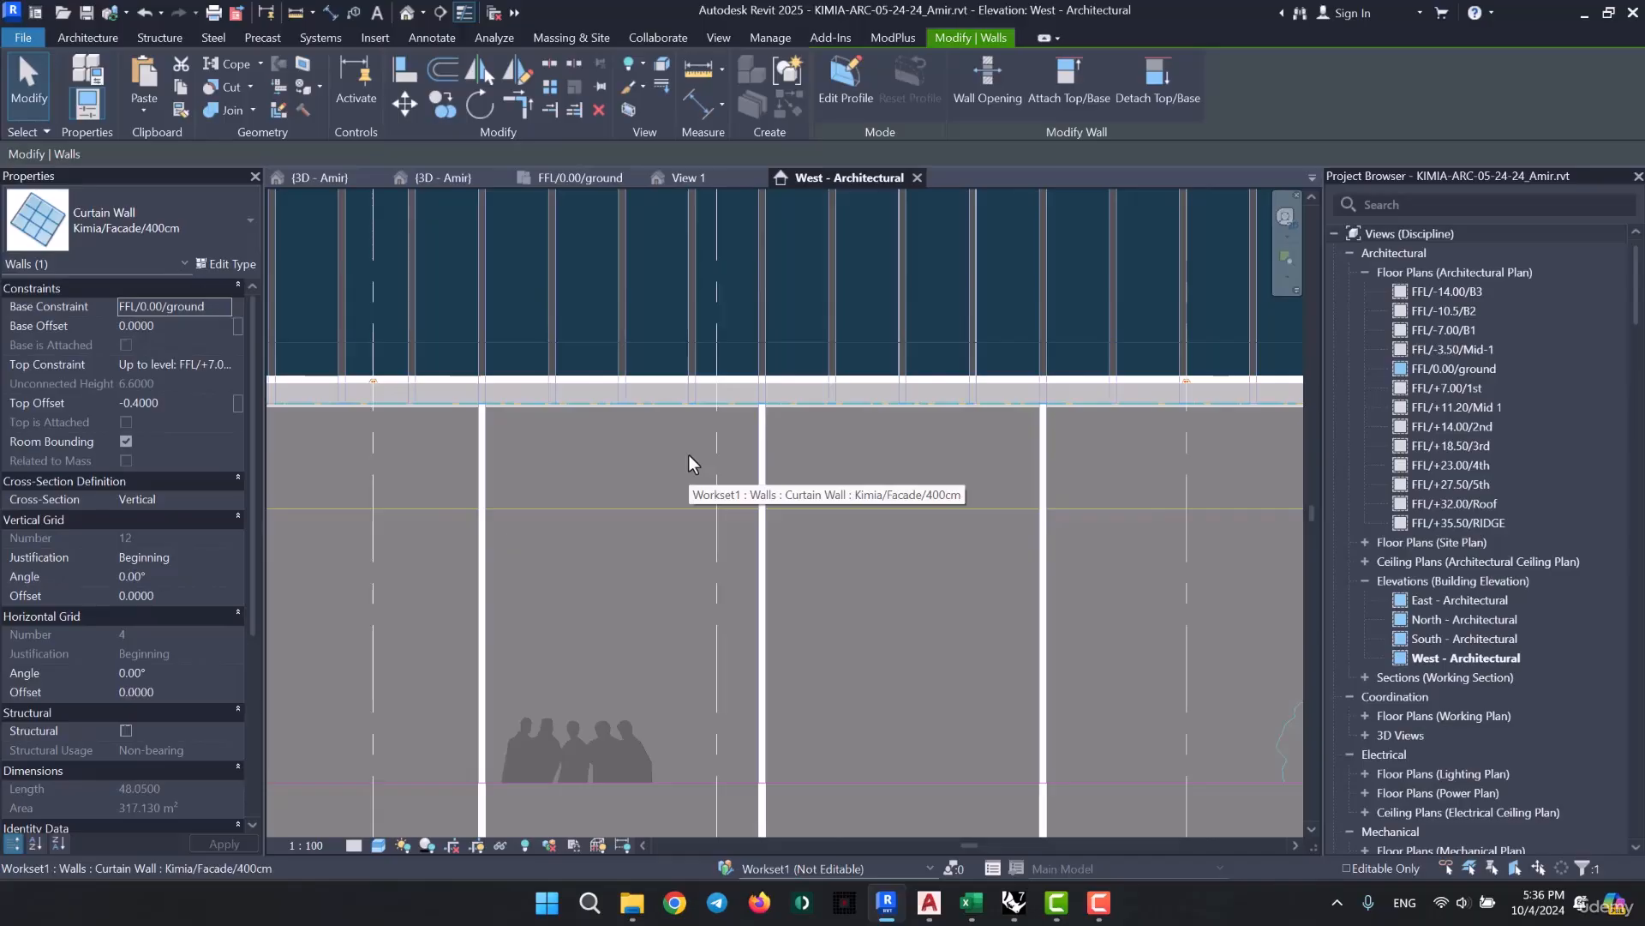
{"action": "scroll", "coordinate": [689, 456], "scroll_direction": "down", "scroll_amount": 5}
{"action": "middle_click_drag", "start_coordinate": [1168, 562], "coordinate": [474, 582]}
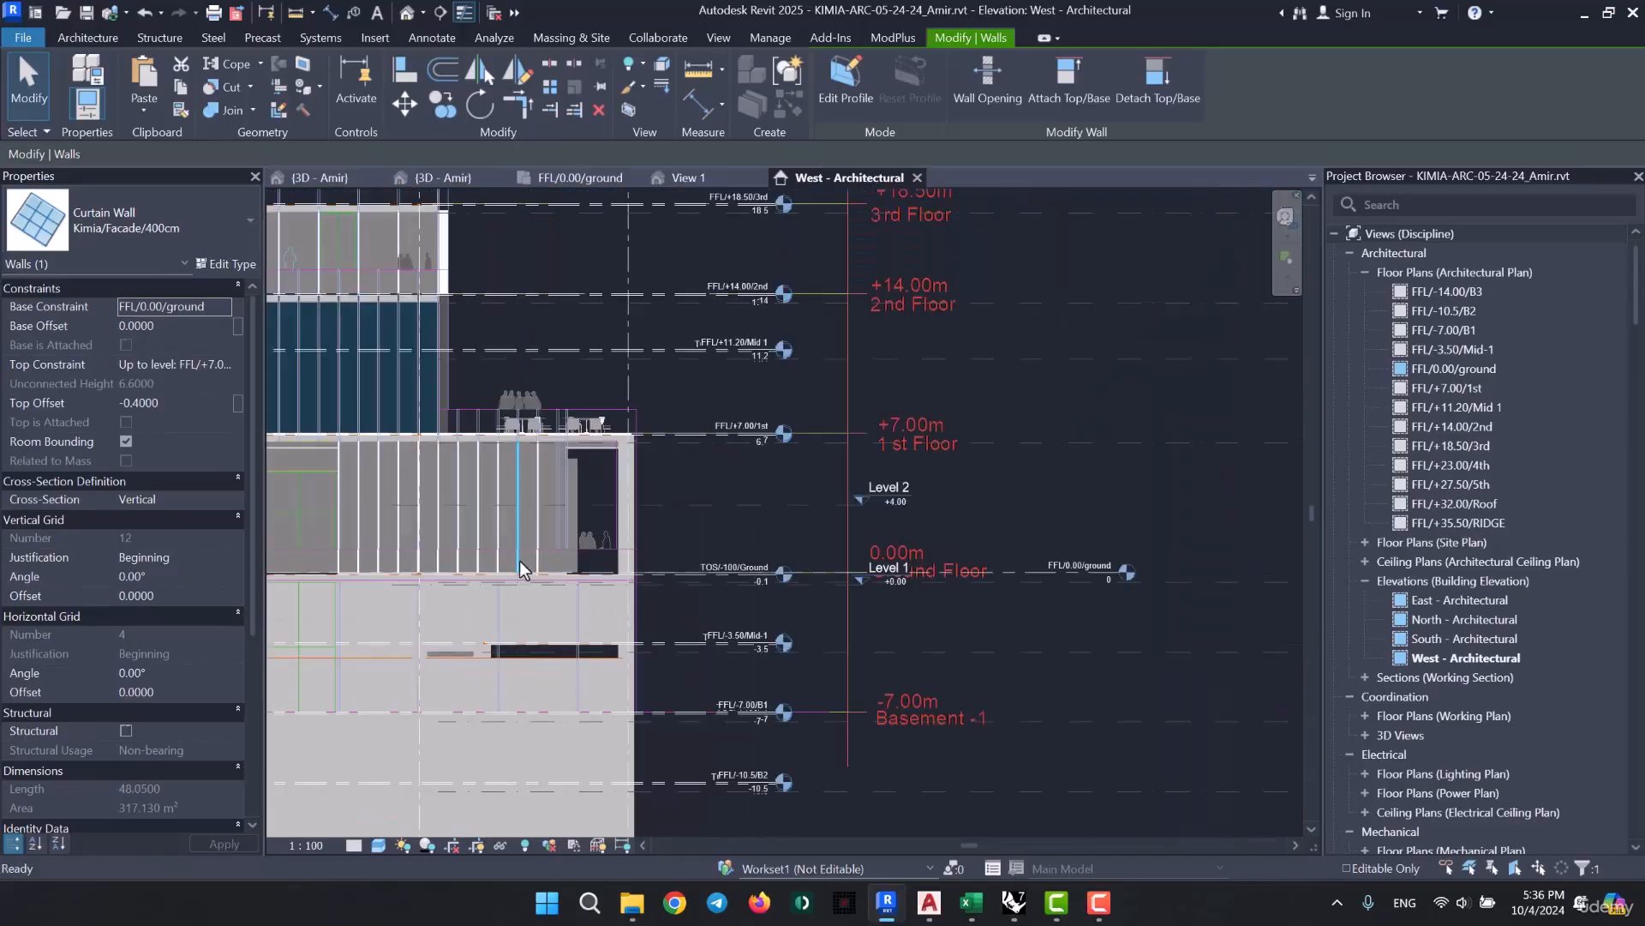
{"action": "left_click", "coordinate": [918, 419], "text": "ctrl"}
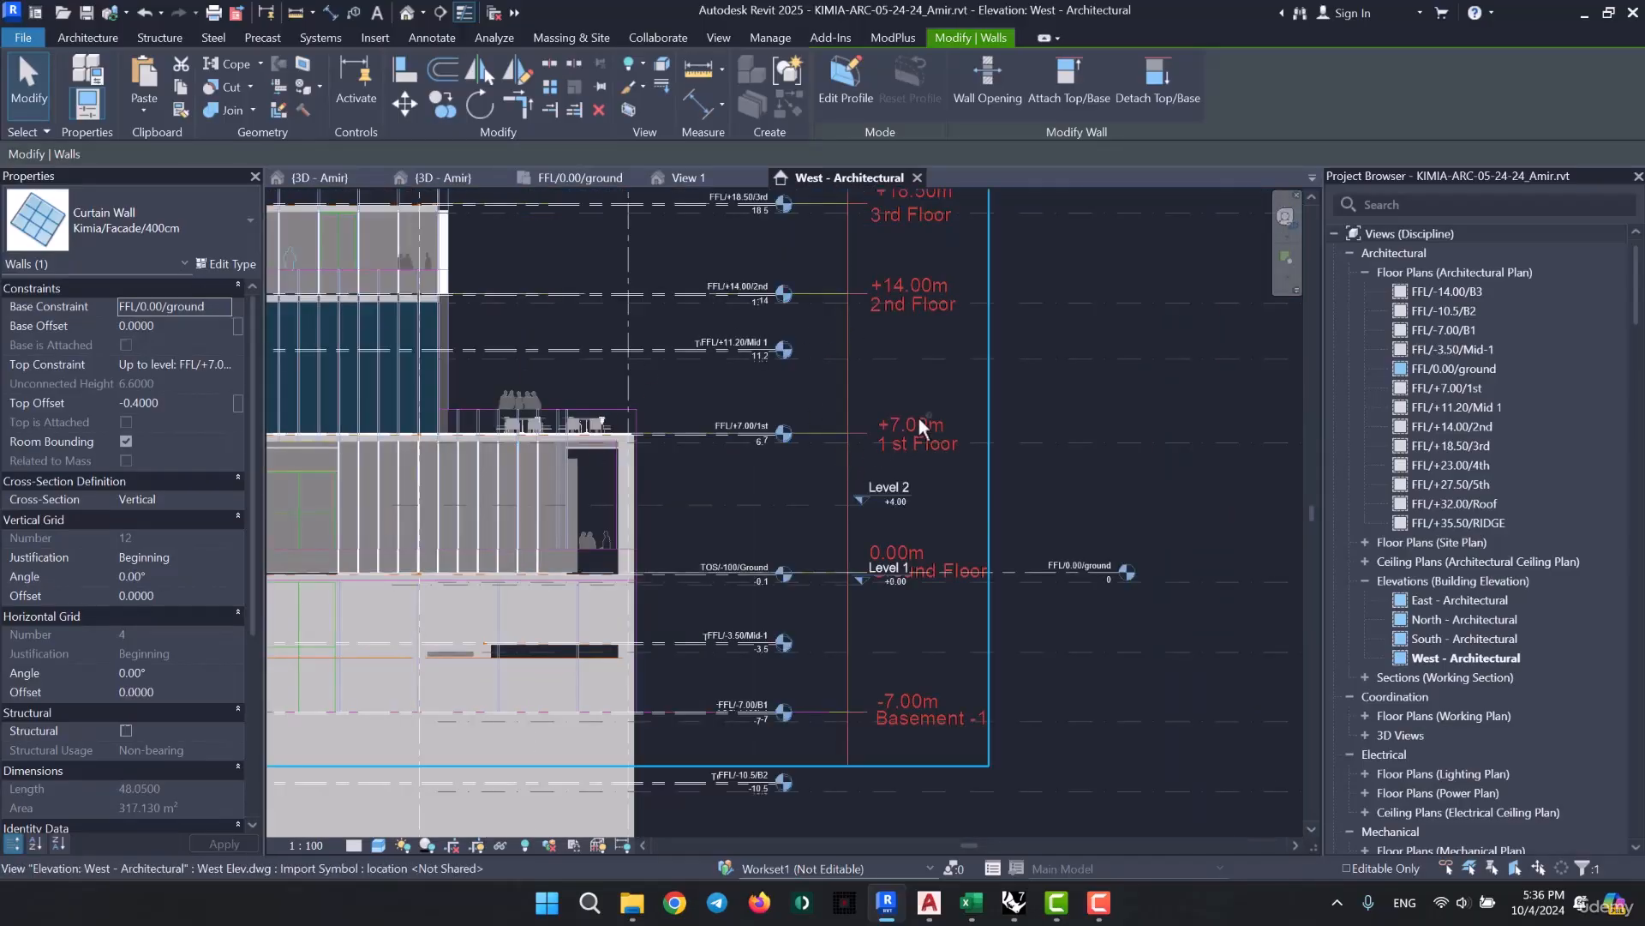
{"action": "key", "text": "i"}
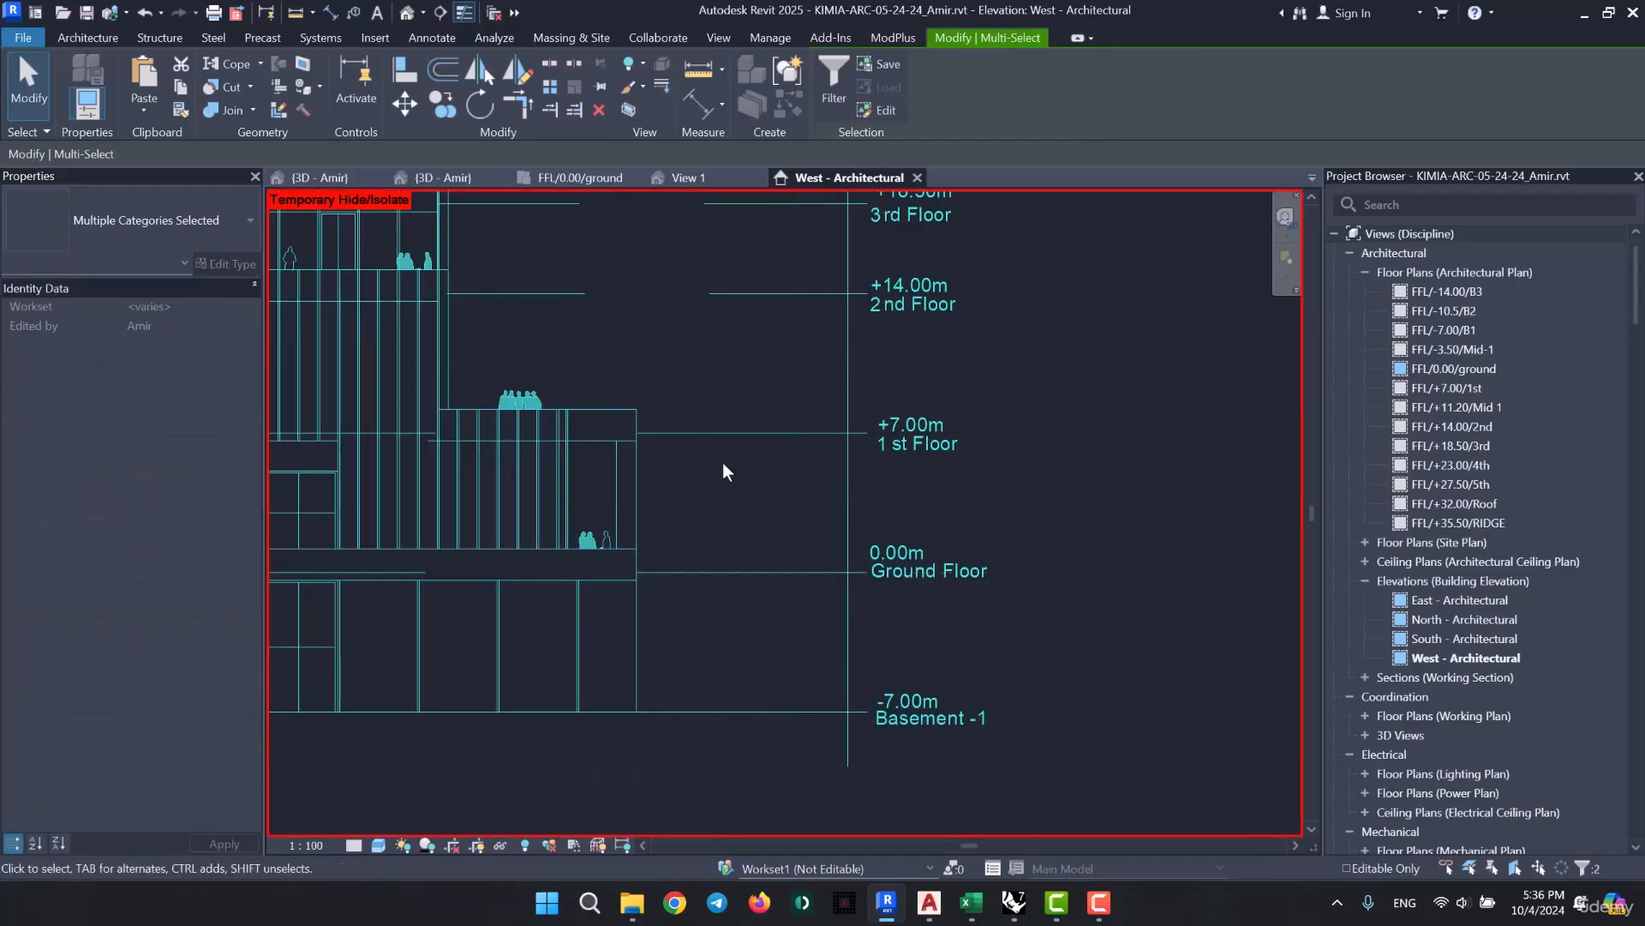
- Examine how the isolated curtain wall's edges and divisions line up with the imported elevation lines
{"action": "middle_click_drag", "start_coordinate": [711, 556], "coordinate": [1121, 575]}
{"action": "key", "text": "Escape"}
{"action": "scroll", "coordinate": [640, 470], "scroll_direction": "up", "scroll_amount": 8}
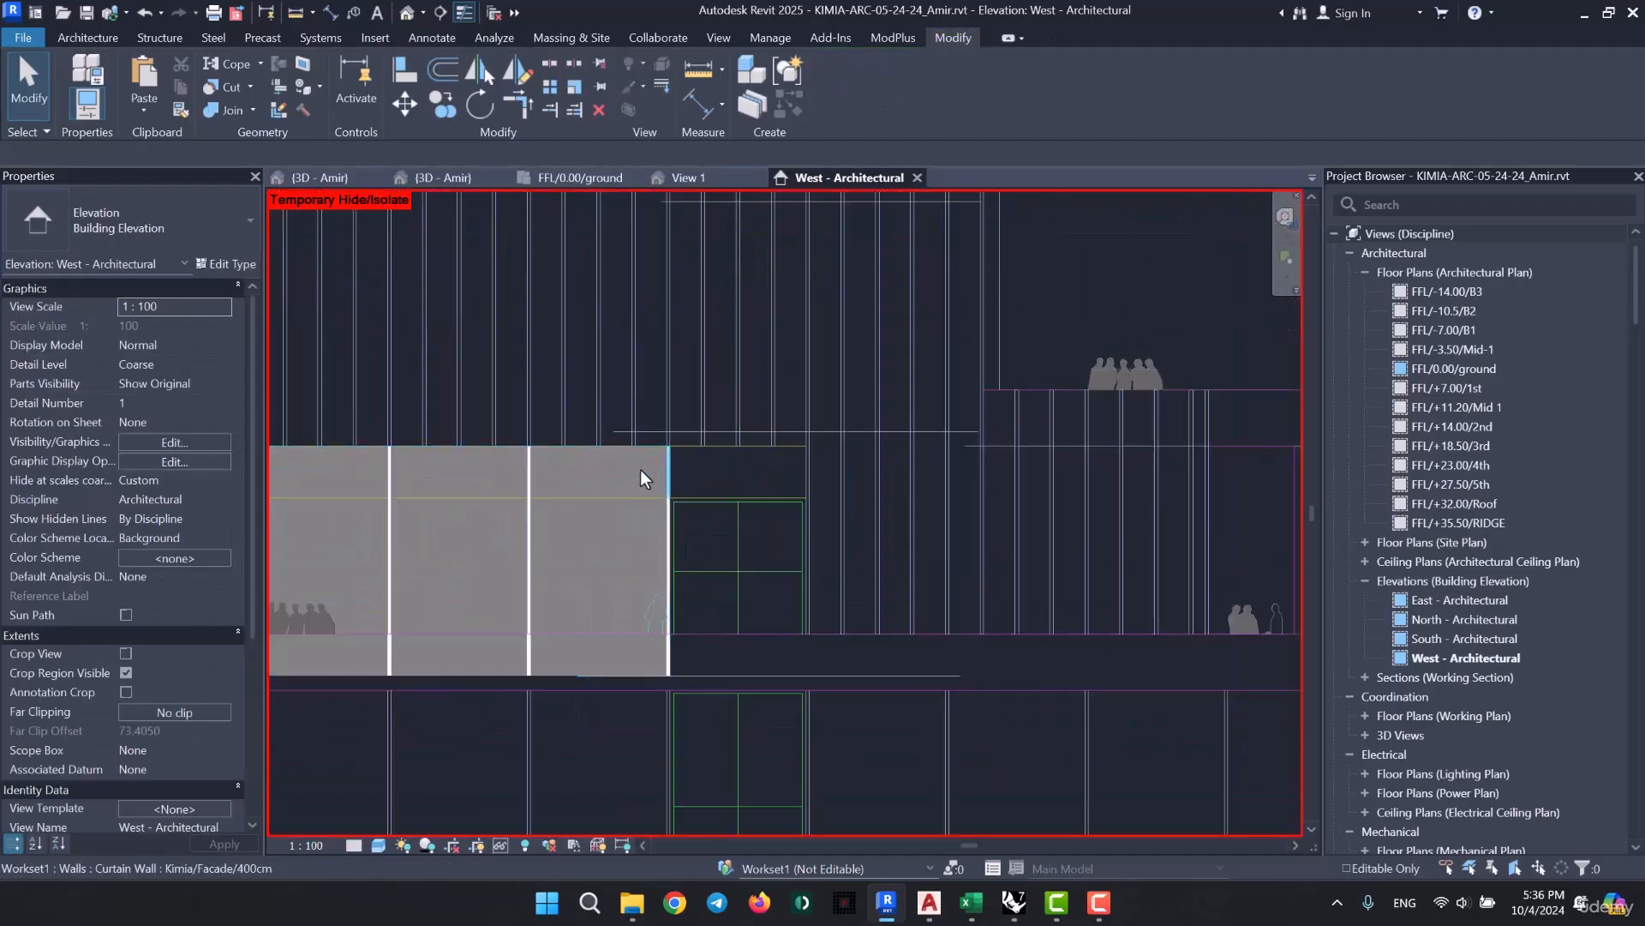
{"action": "scroll", "coordinate": [887, 400], "scroll_direction": "down", "scroll_amount": 6}
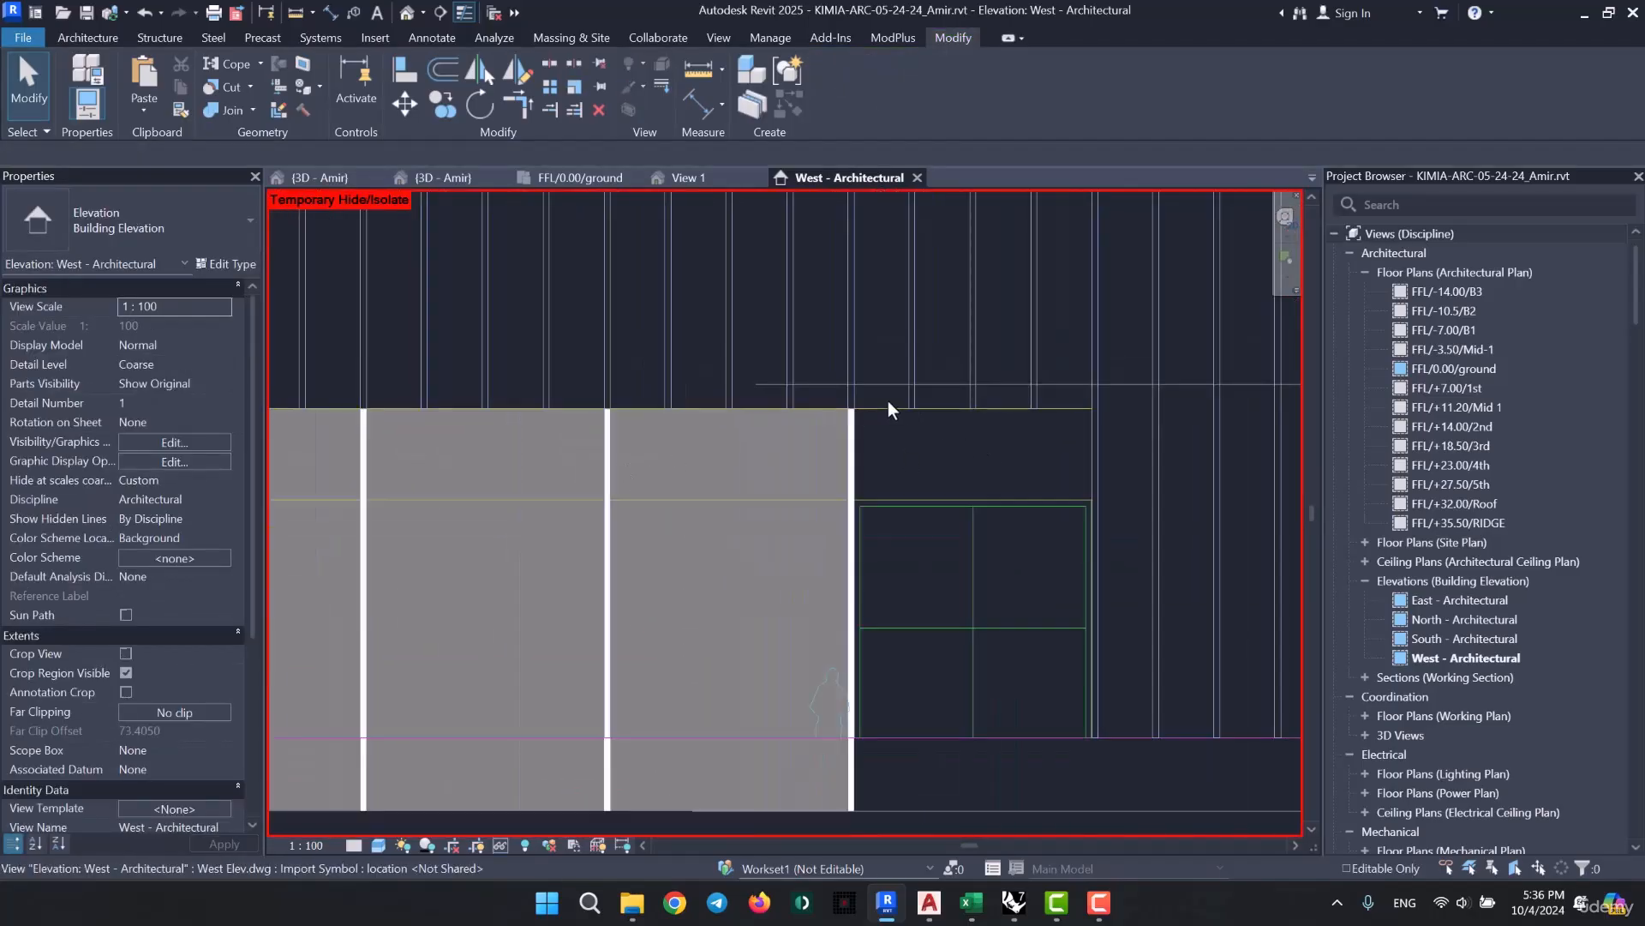
{"action": "scroll", "coordinate": [837, 627], "scroll_direction": "up", "scroll_amount": 2}
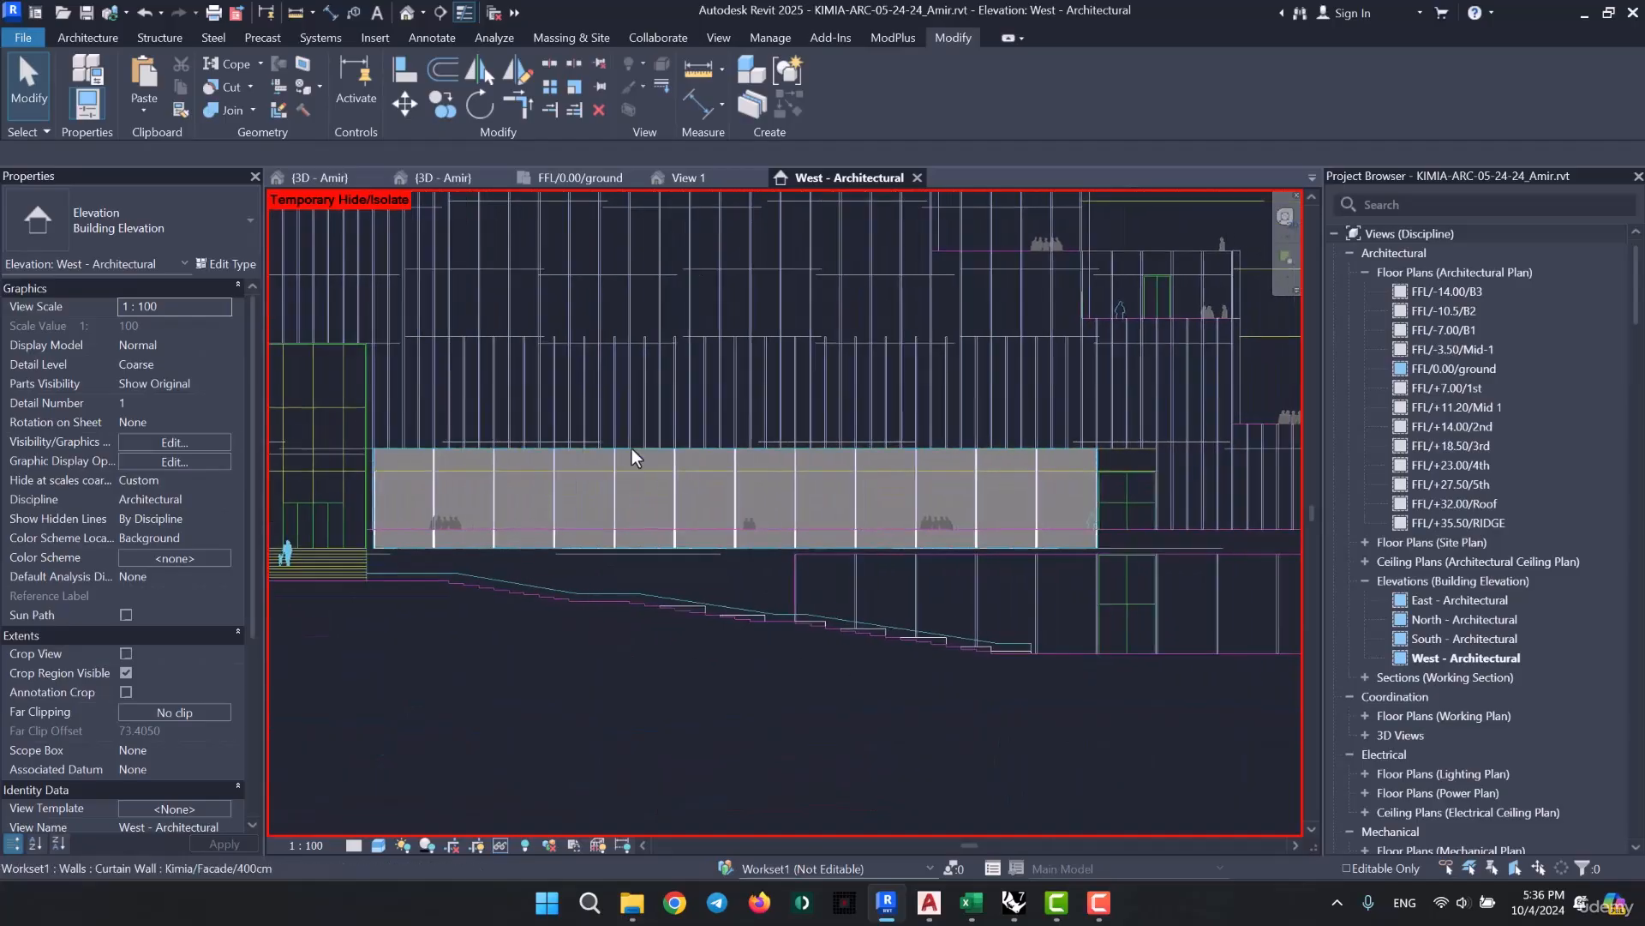
- Examine how the curtain wall's upper horizontal grid line coincides with the imported elevation line
{"action": "scroll", "coordinate": [712, 461], "scroll_direction": "up", "scroll_amount": 4}
{"action": "left_click", "coordinate": [715, 487]}
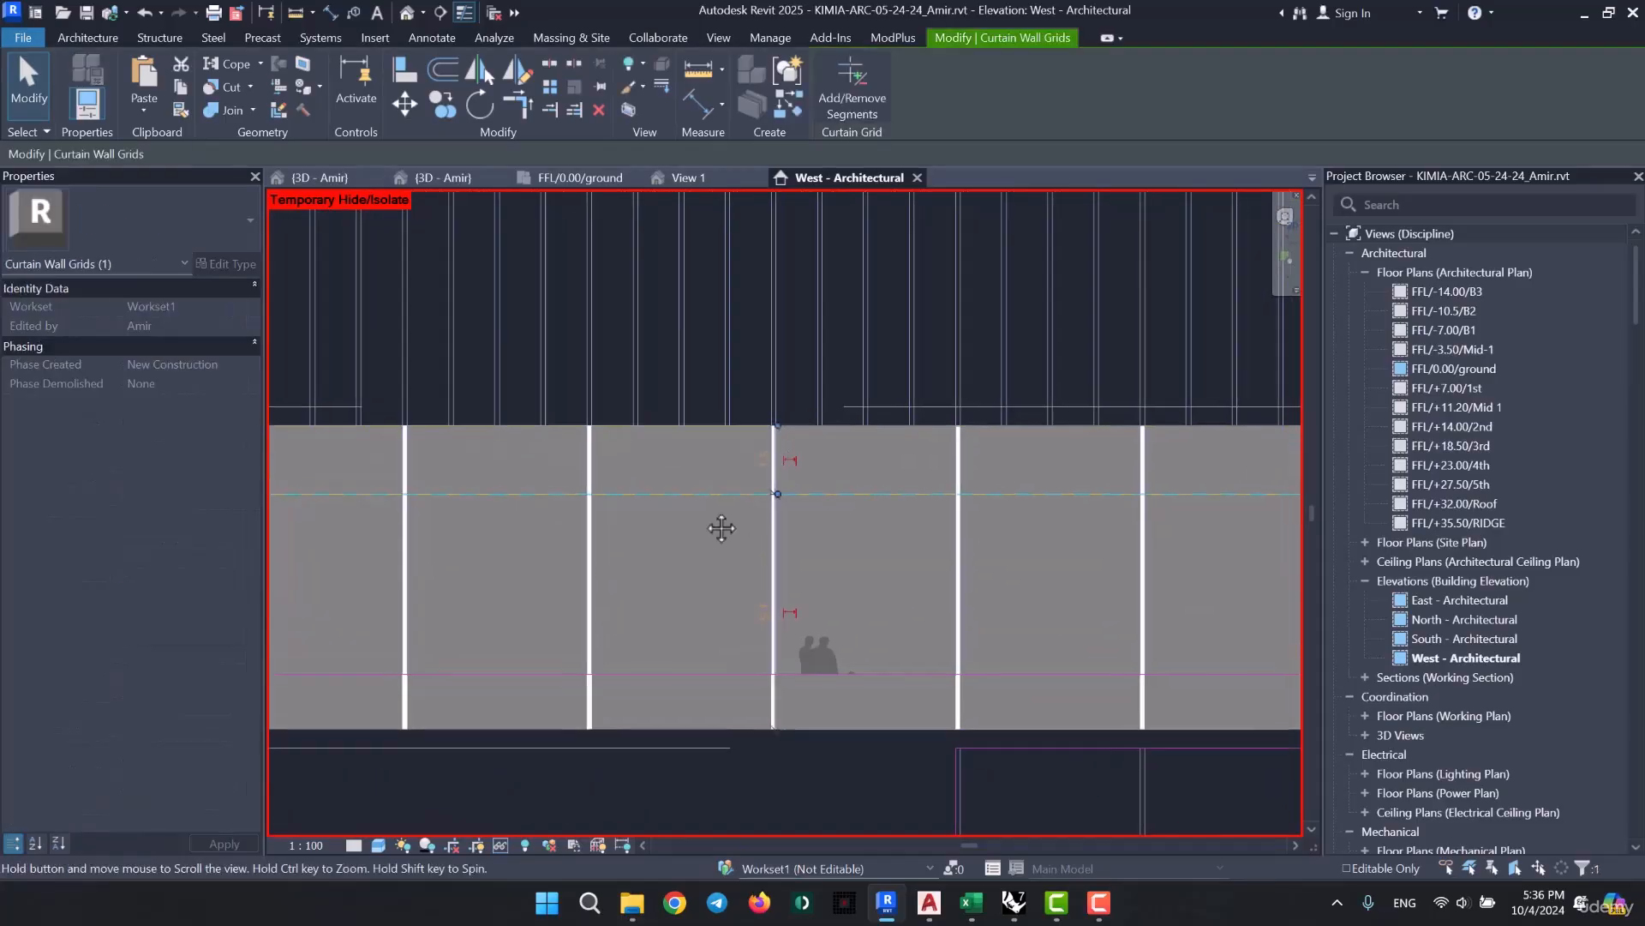
{"action": "scroll", "coordinate": [690, 482], "scroll_direction": "up", "scroll_amount": 5}
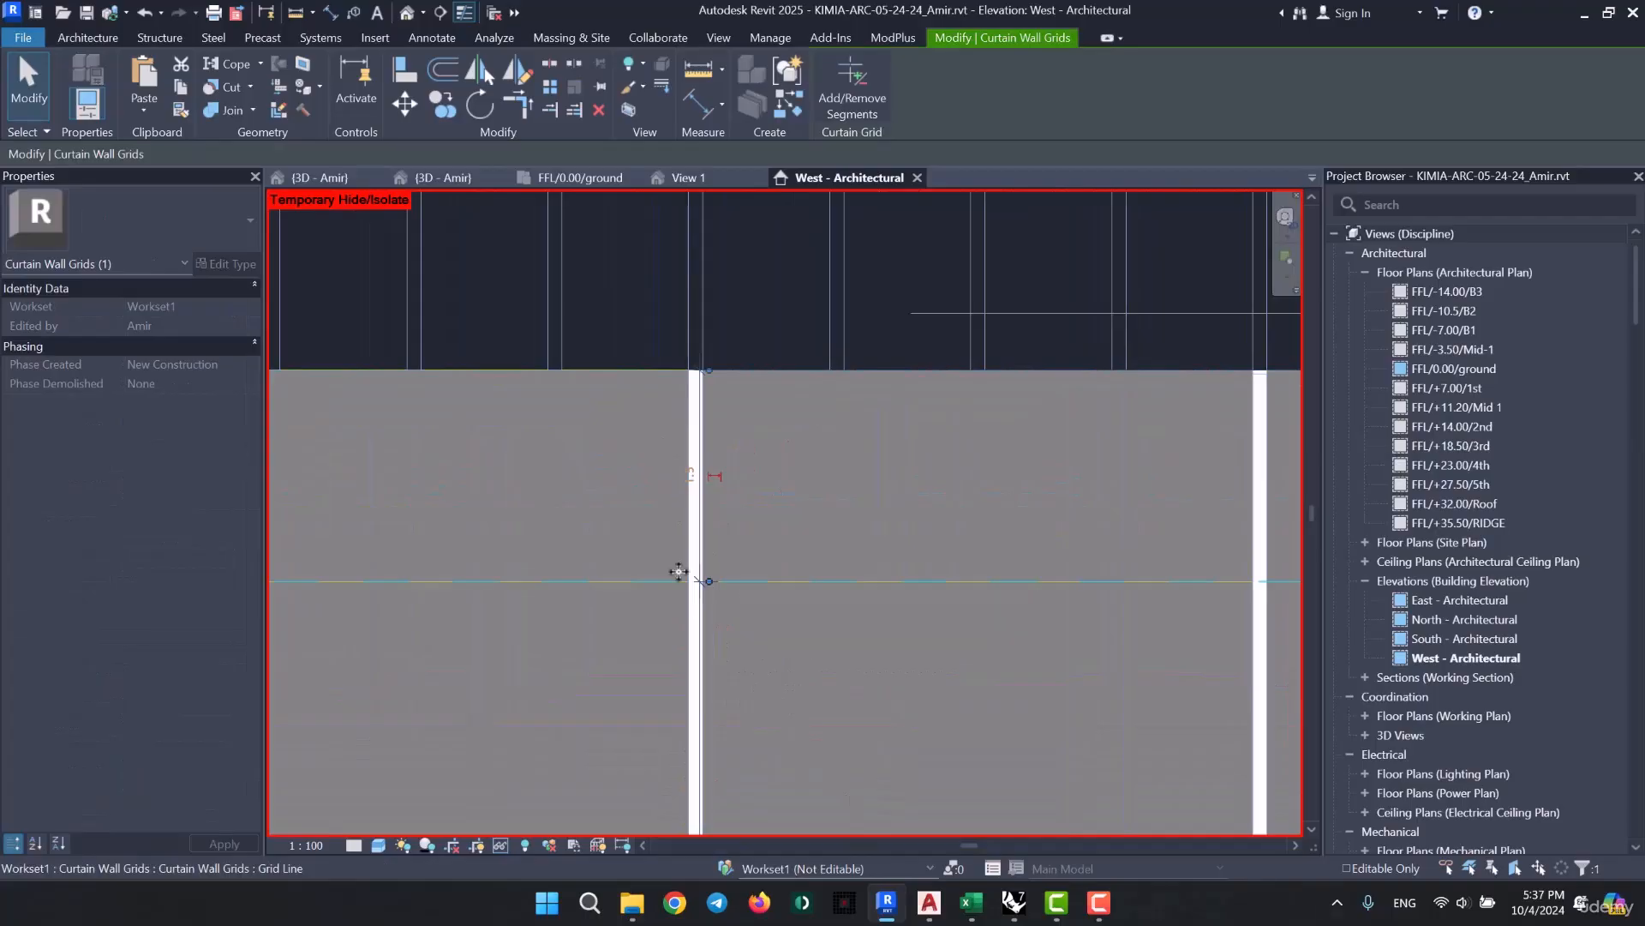
{"action": "scroll", "coordinate": [625, 580], "scroll_direction": "down", "scroll_amount": 3}
{"action": "scroll", "coordinate": [646, 543], "scroll_direction": "down", "scroll_amount": 3}
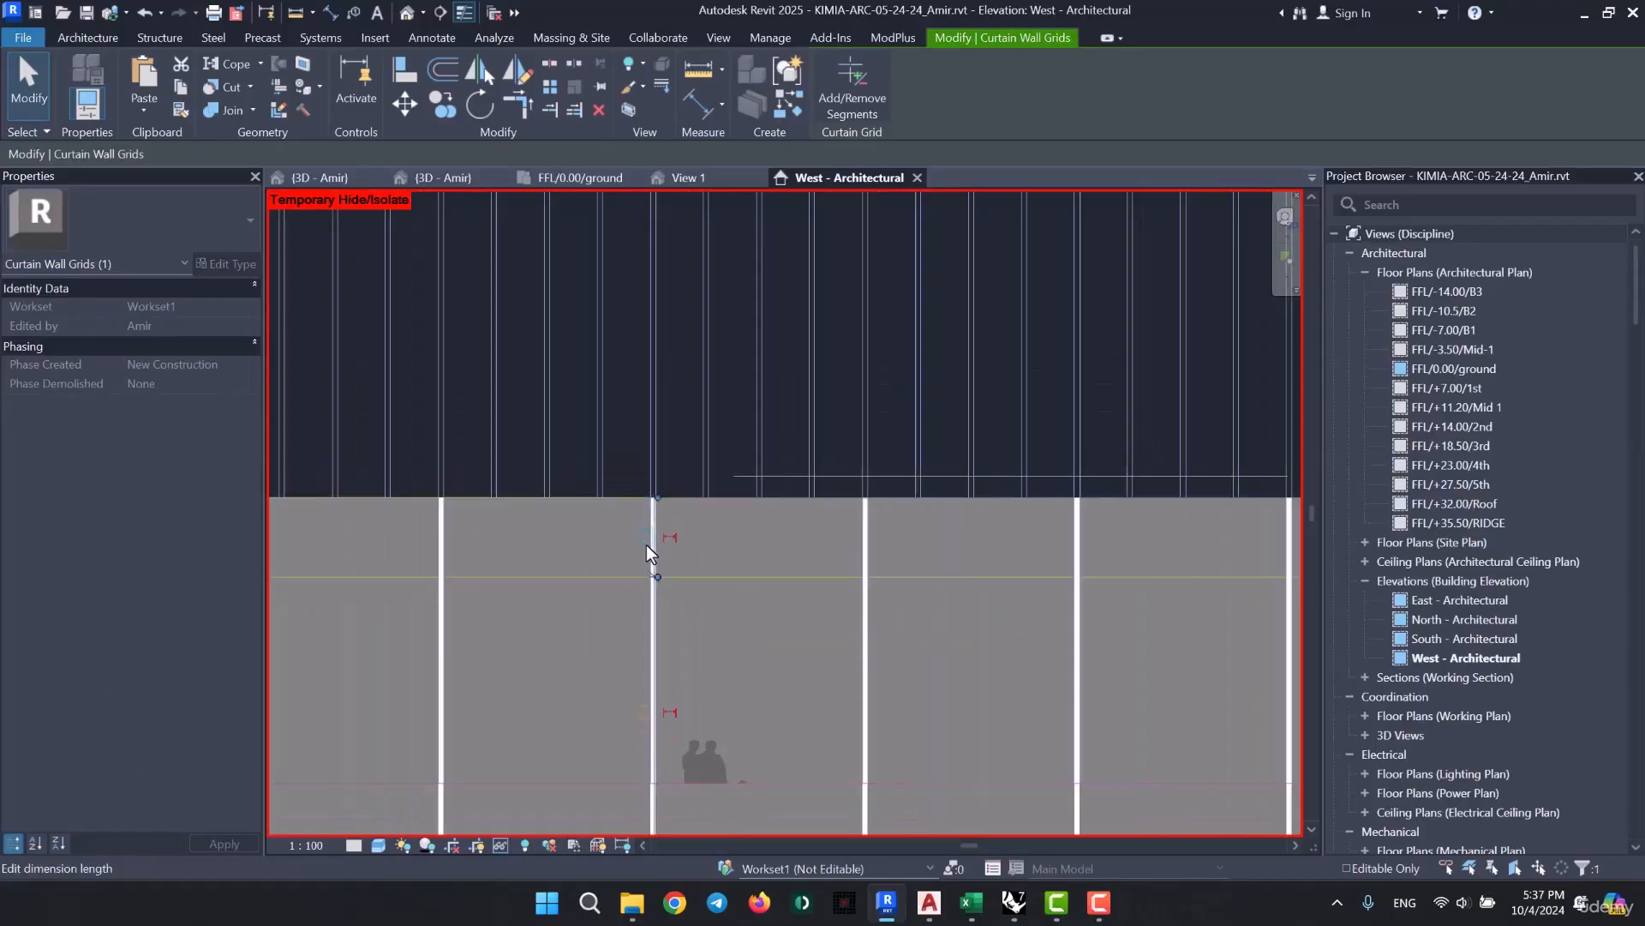
{"action": "key", "text": "Escape"}
{"action": "scroll", "coordinate": [851, 515], "scroll_direction": "down", "scroll_amount": 2}
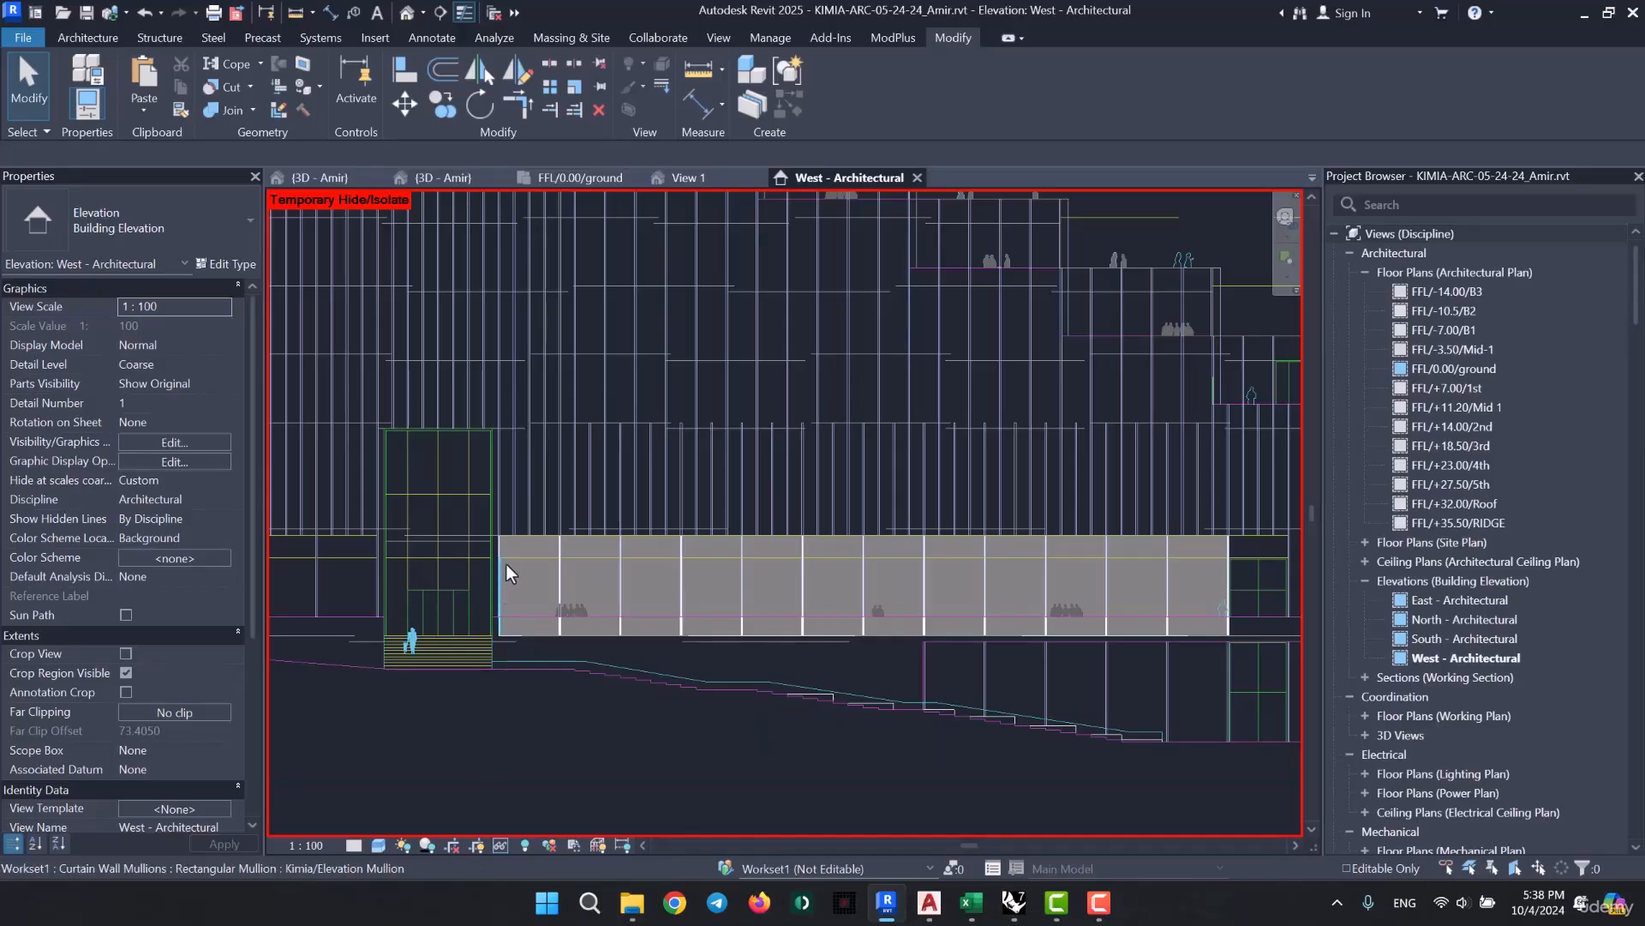
{"action": "scroll", "coordinate": [507, 572], "scroll_direction": "up", "scroll_amount": 3}
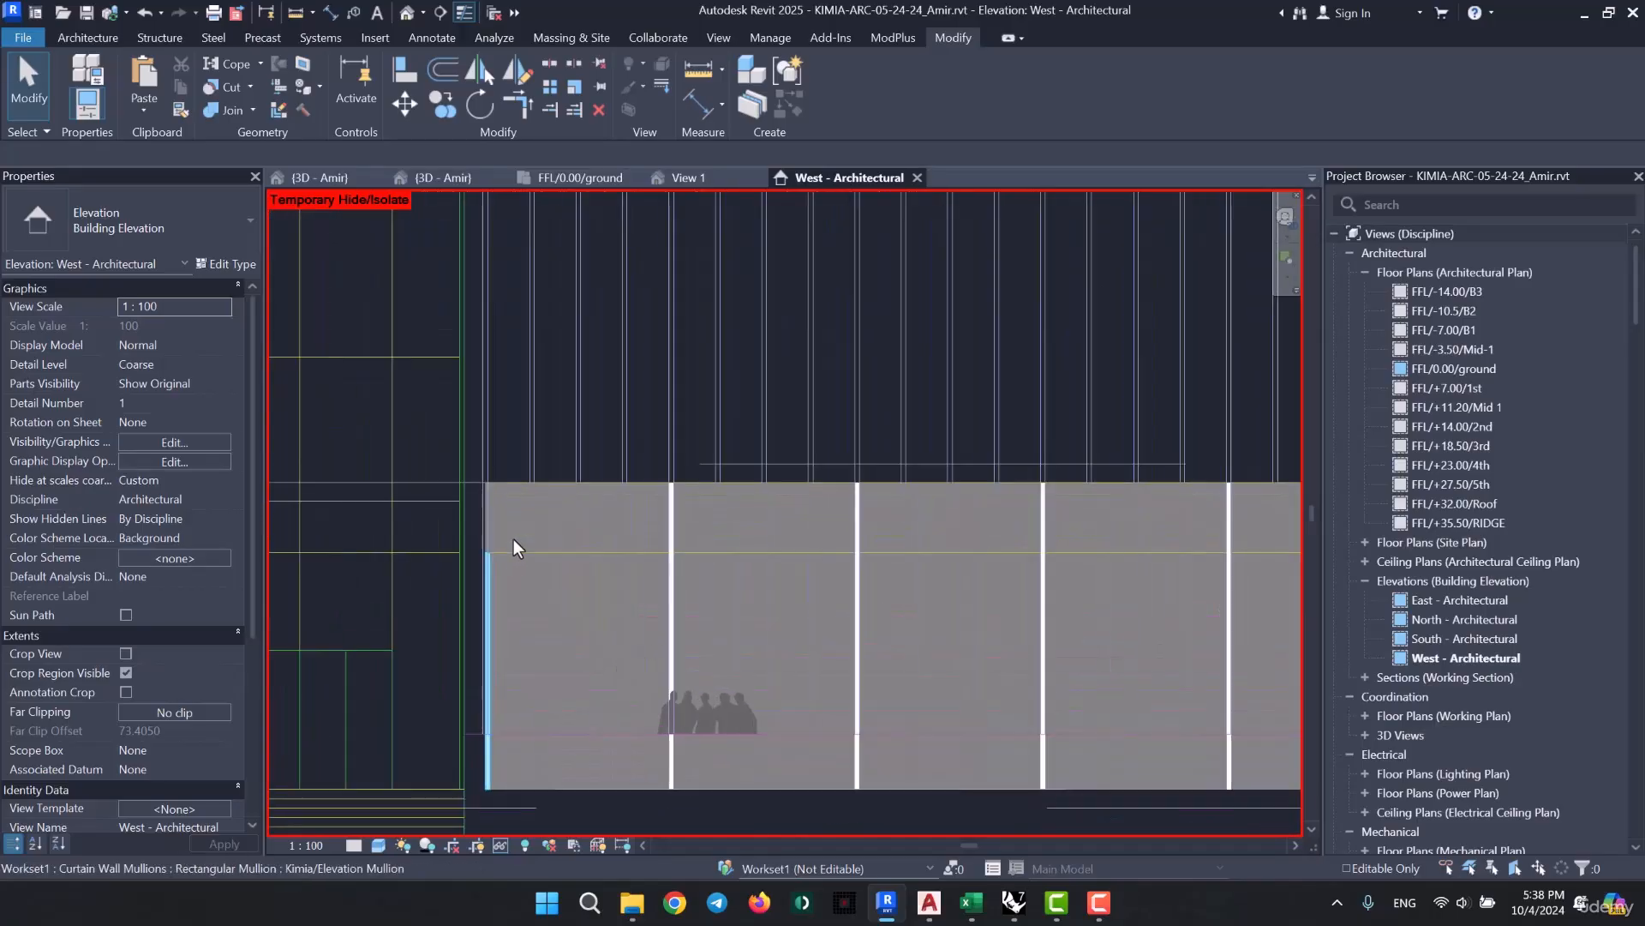
{"action": "key", "text": "Tab"}
{"action": "left_click", "coordinate": [555, 523]}
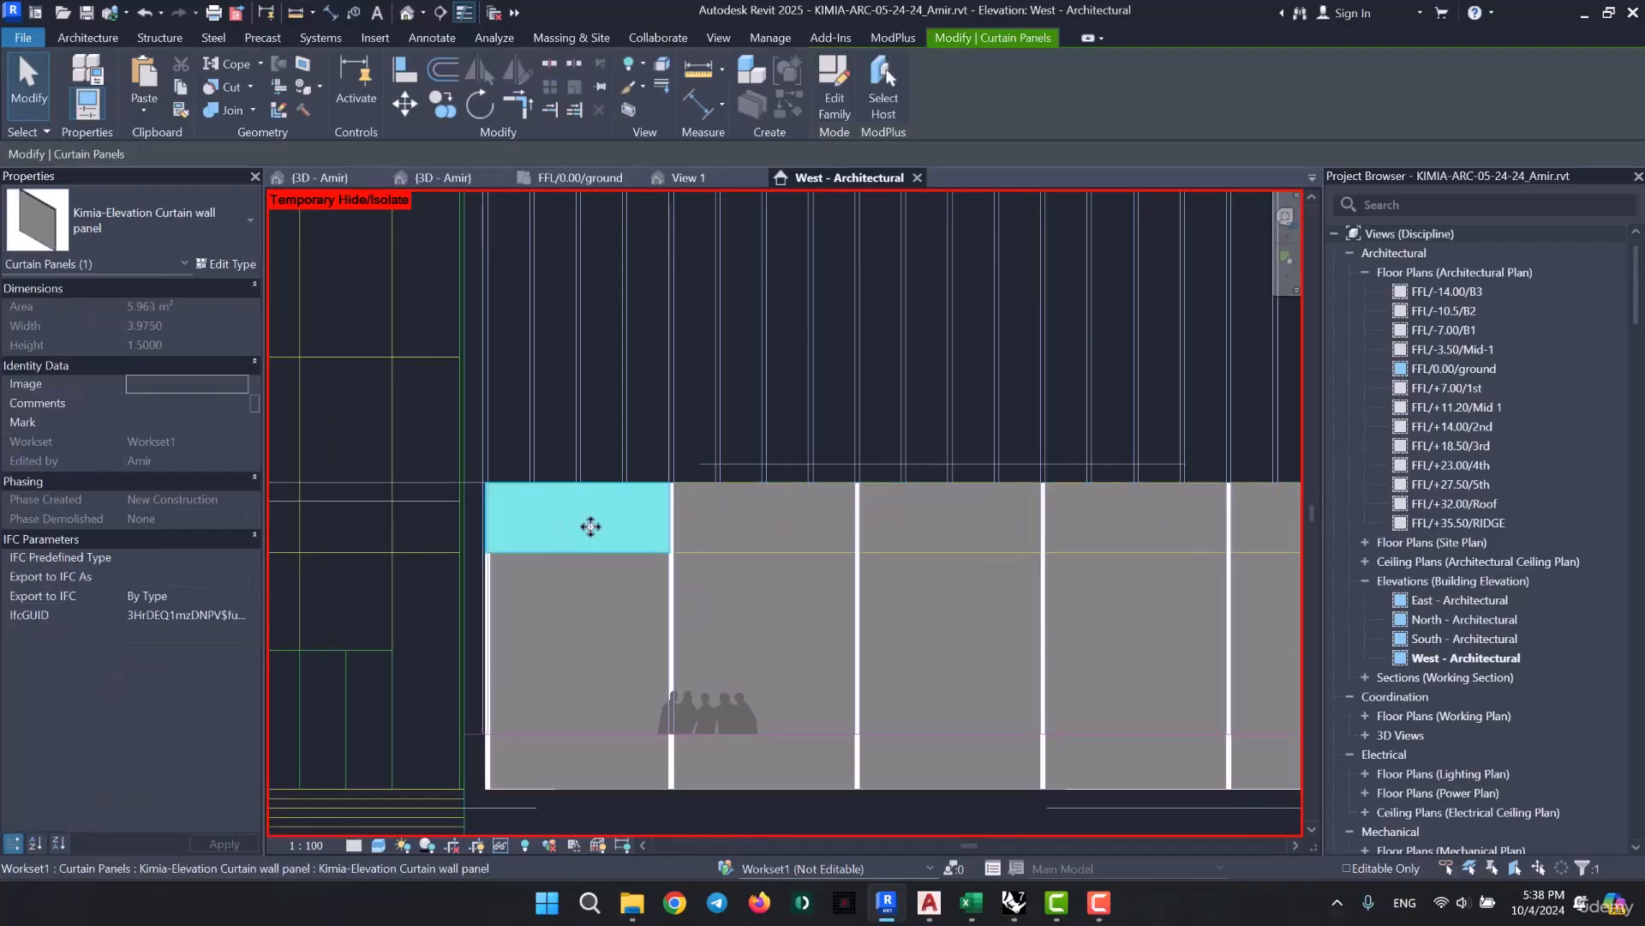
{"action": "left_click", "coordinate": [806, 524], "text": "ctrl"}
{"action": "left_click", "coordinate": [933, 525], "text": "ctrl"}
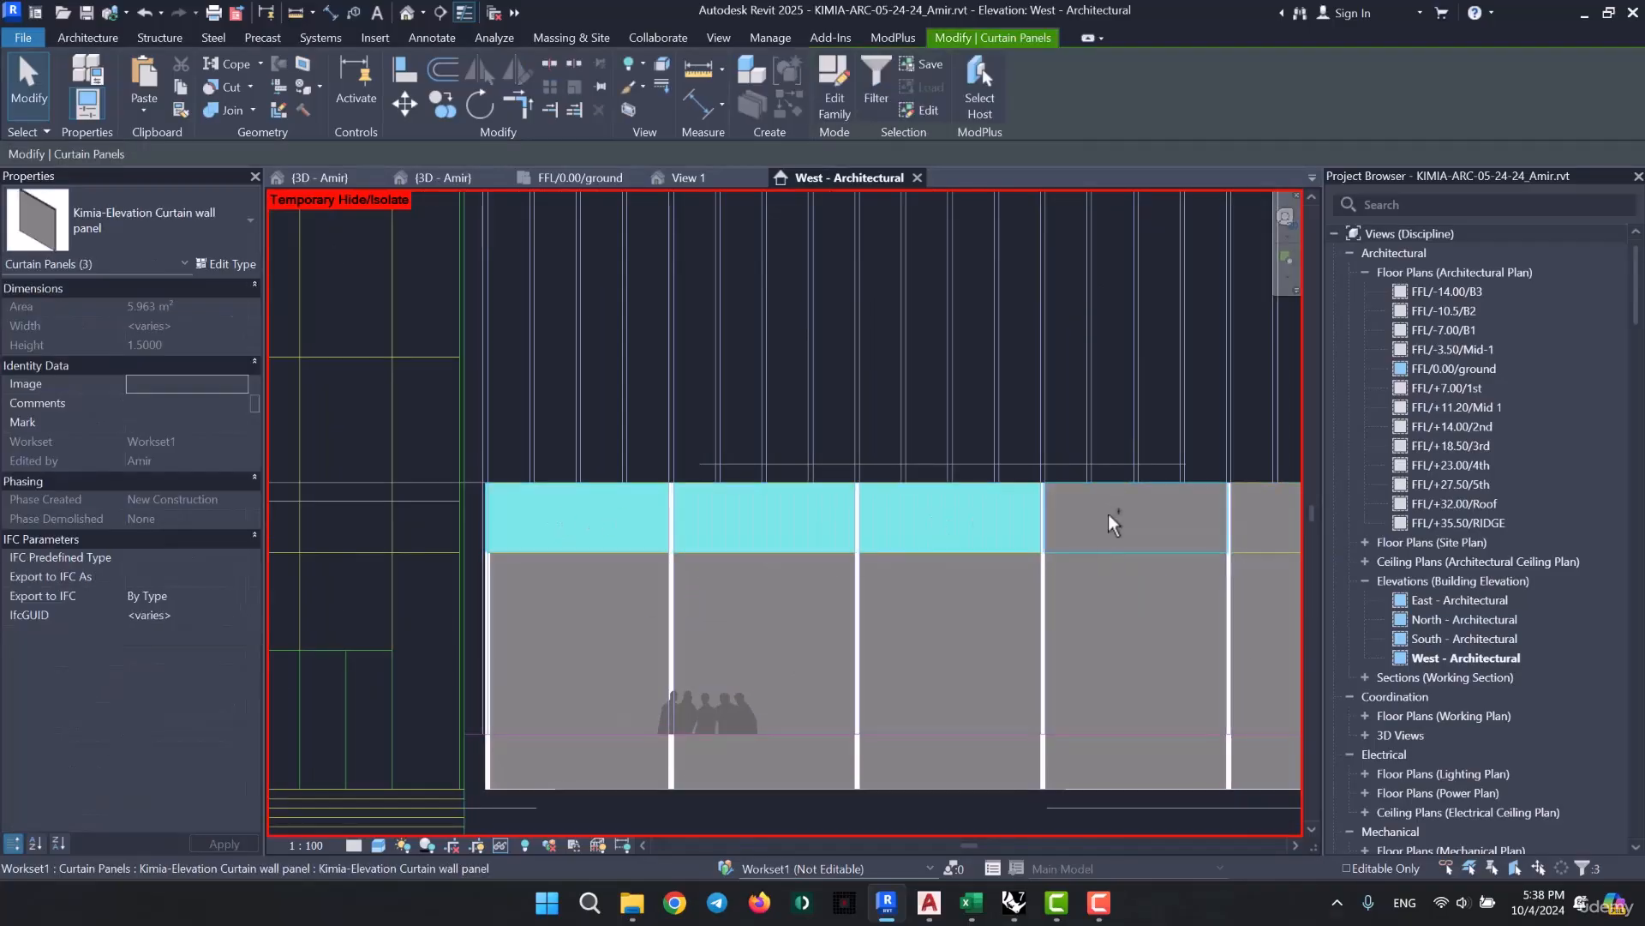
{"action": "left_click", "coordinate": [1112, 522], "text": "ctrl"}
{"action": "middle_click_drag", "start_coordinate": [797, 543], "coordinate": [528, 544]}
{"action": "scroll", "coordinate": [529, 540], "scroll_direction": "down", "scroll_amount": 4}
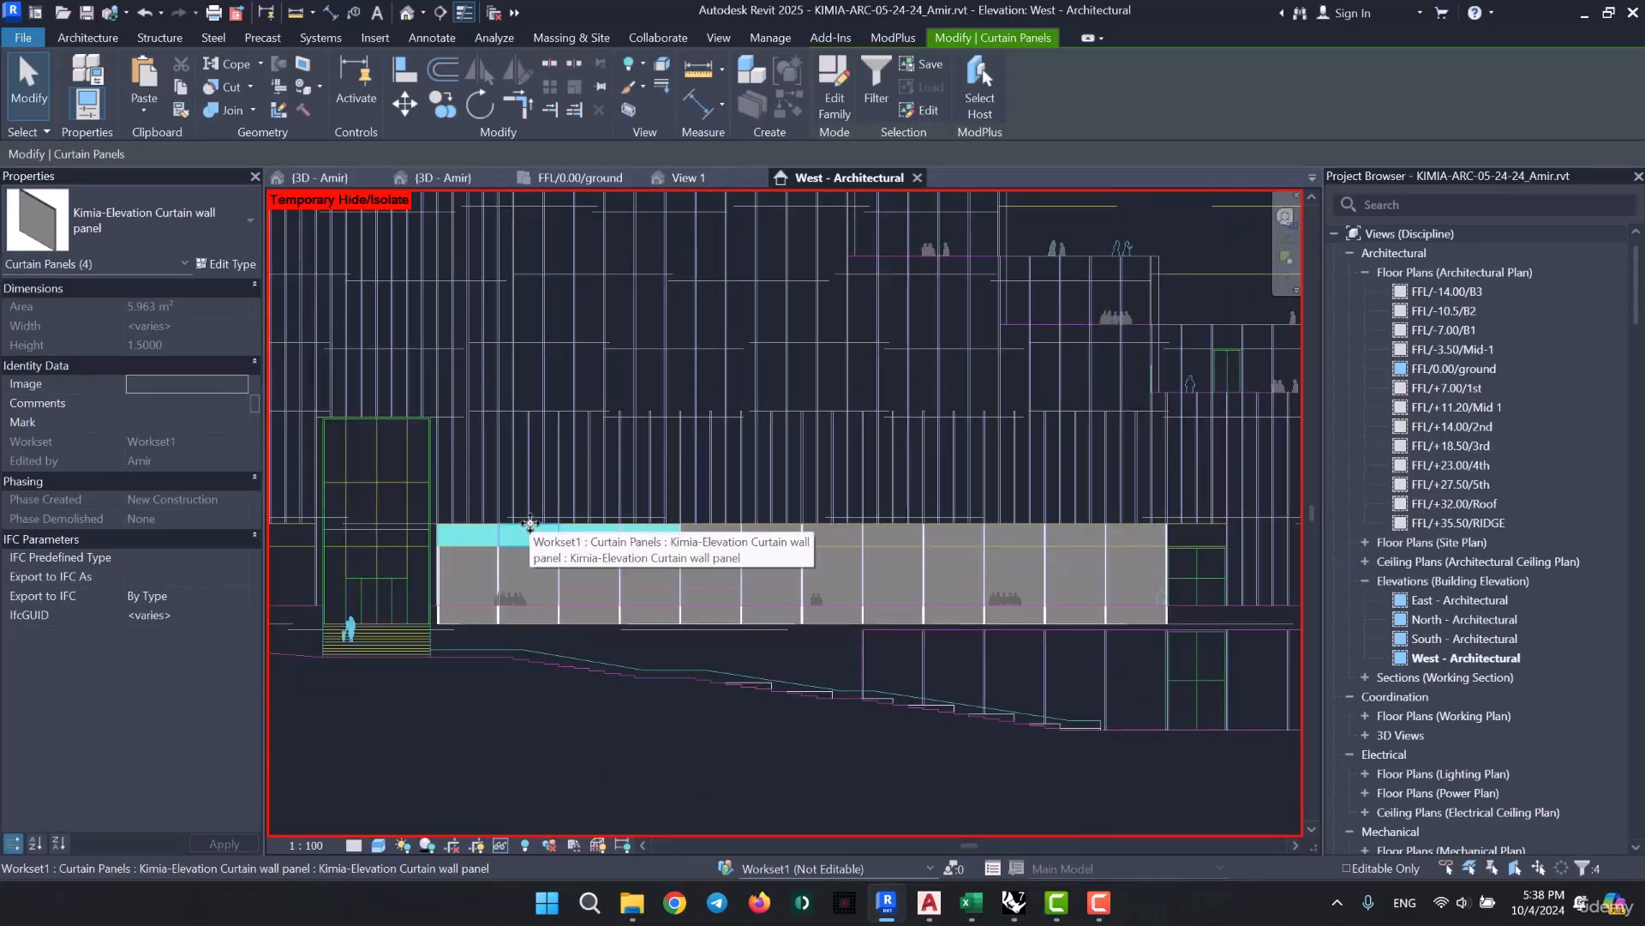
{"action": "key", "text": "Escape"}
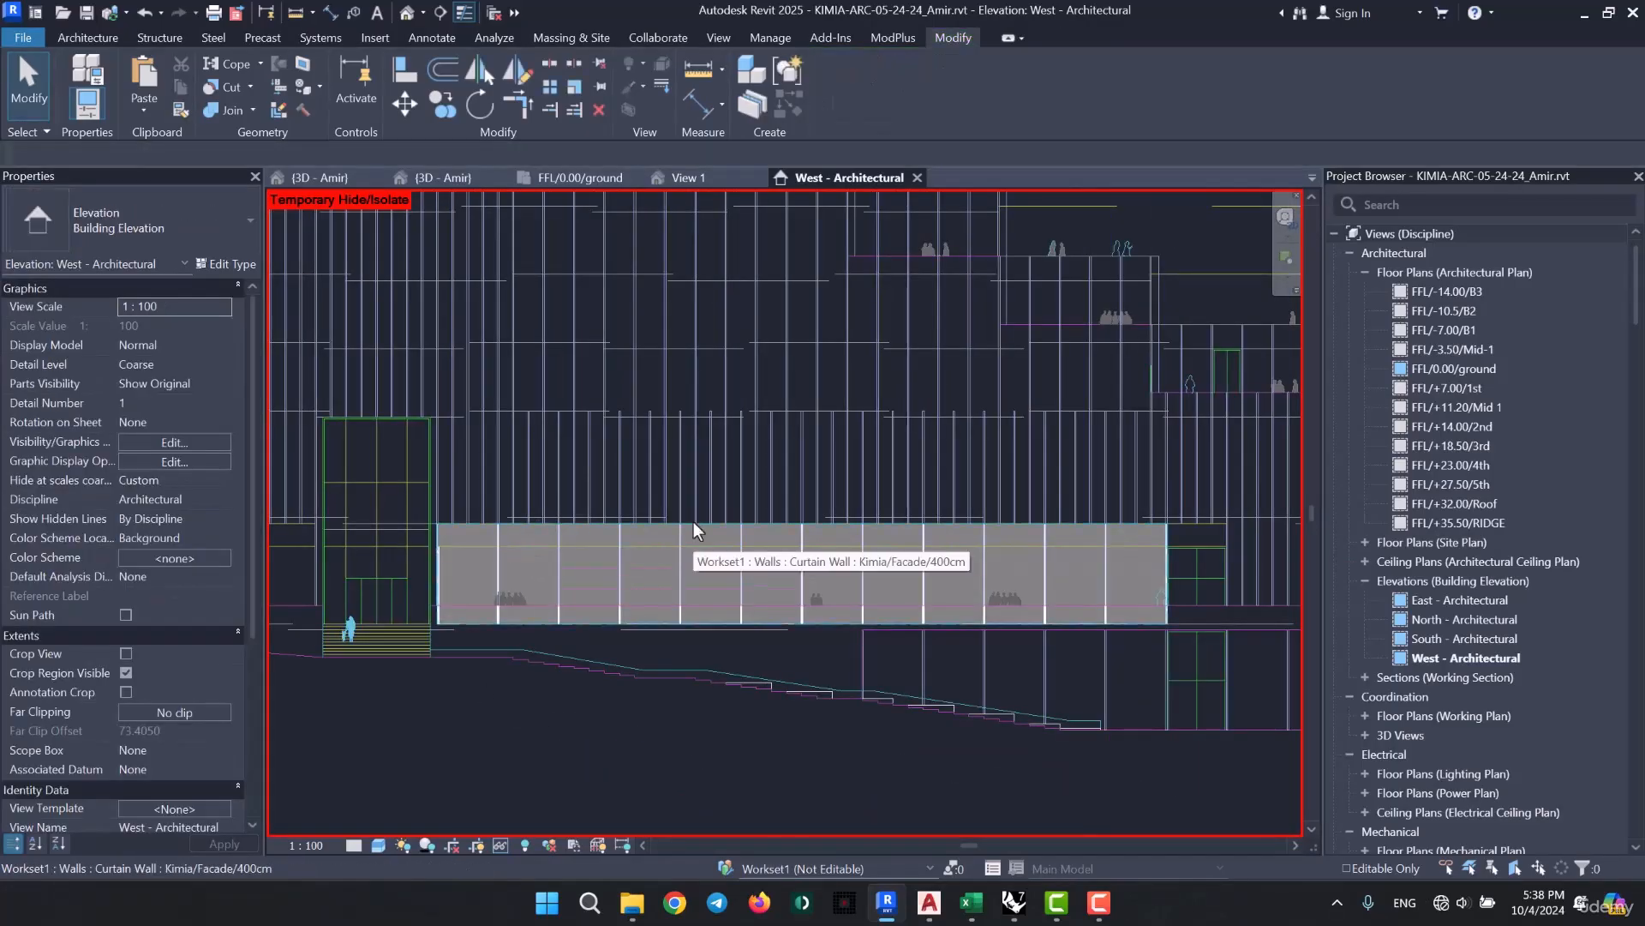
{"action": "scroll", "coordinate": [570, 604], "scroll_direction": "down", "scroll_amount": 2}
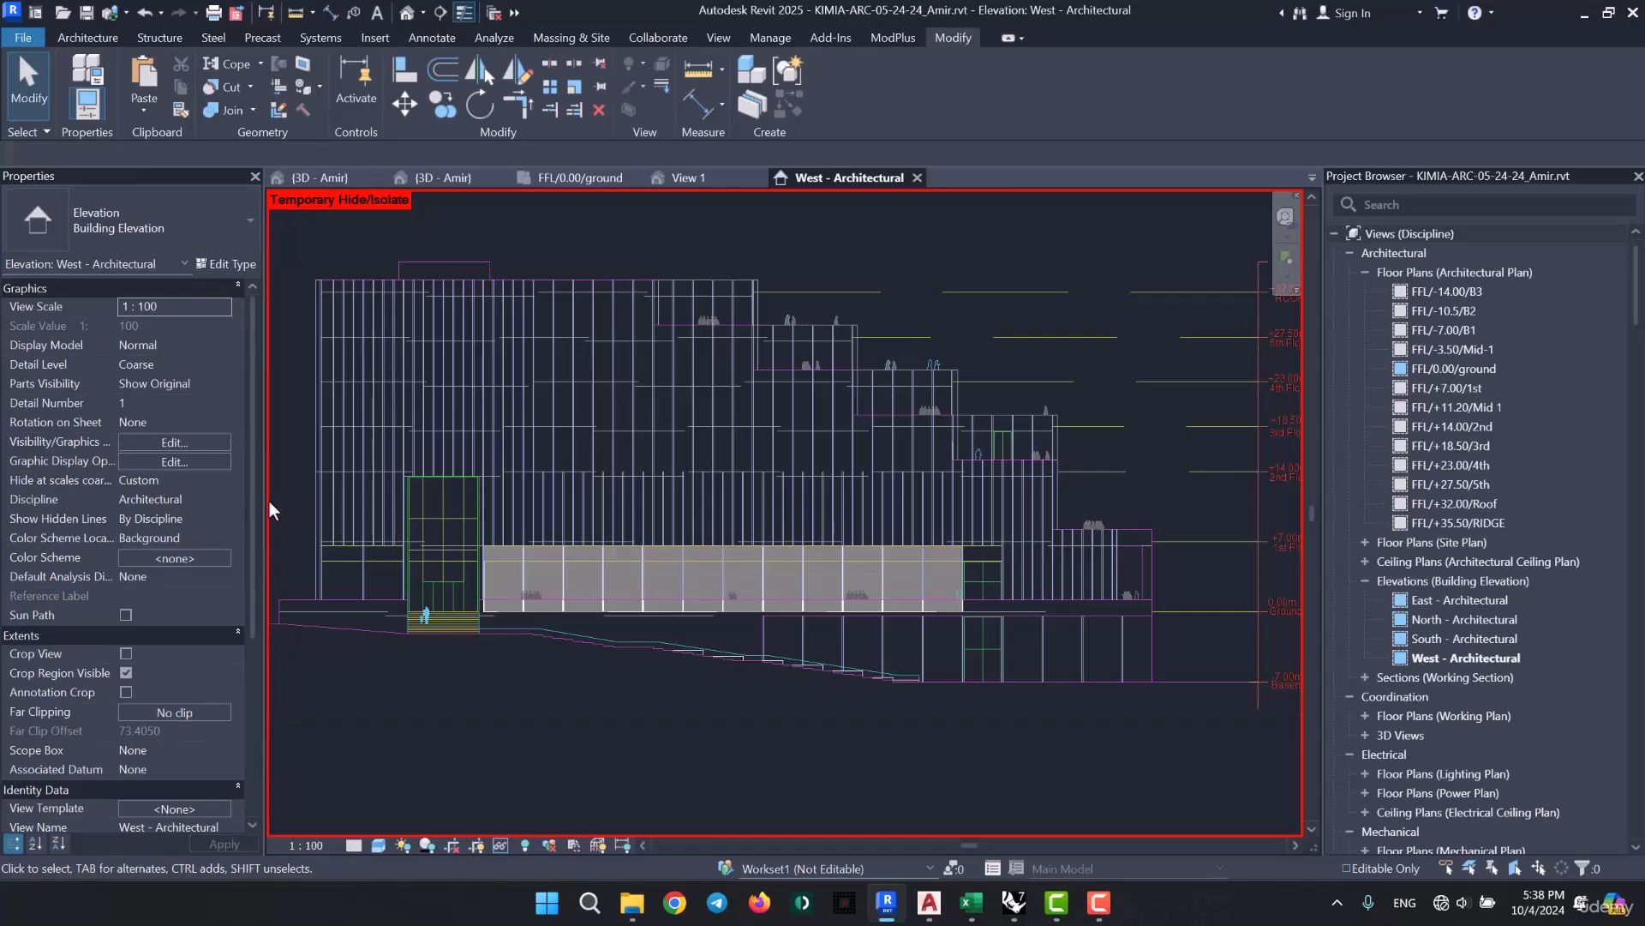
{"action": "left_click_drag", "start_coordinate": [303, 496], "coordinate": [1016, 572]}
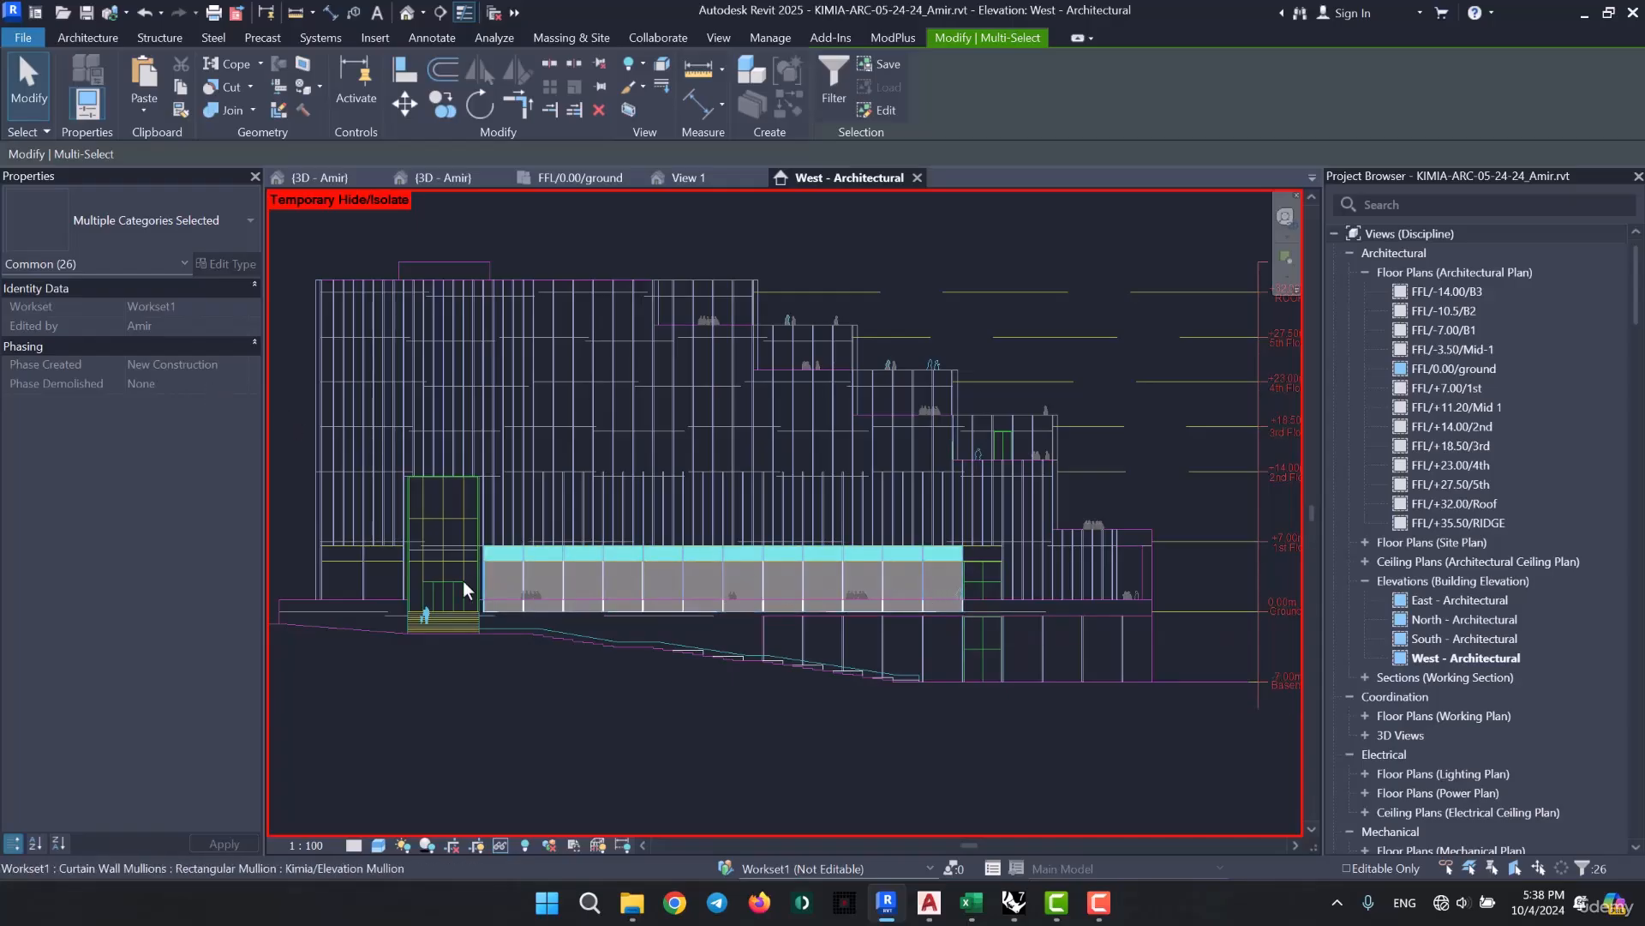
{"action": "scroll", "coordinate": [462, 581], "scroll_direction": "up", "scroll_amount": 3}
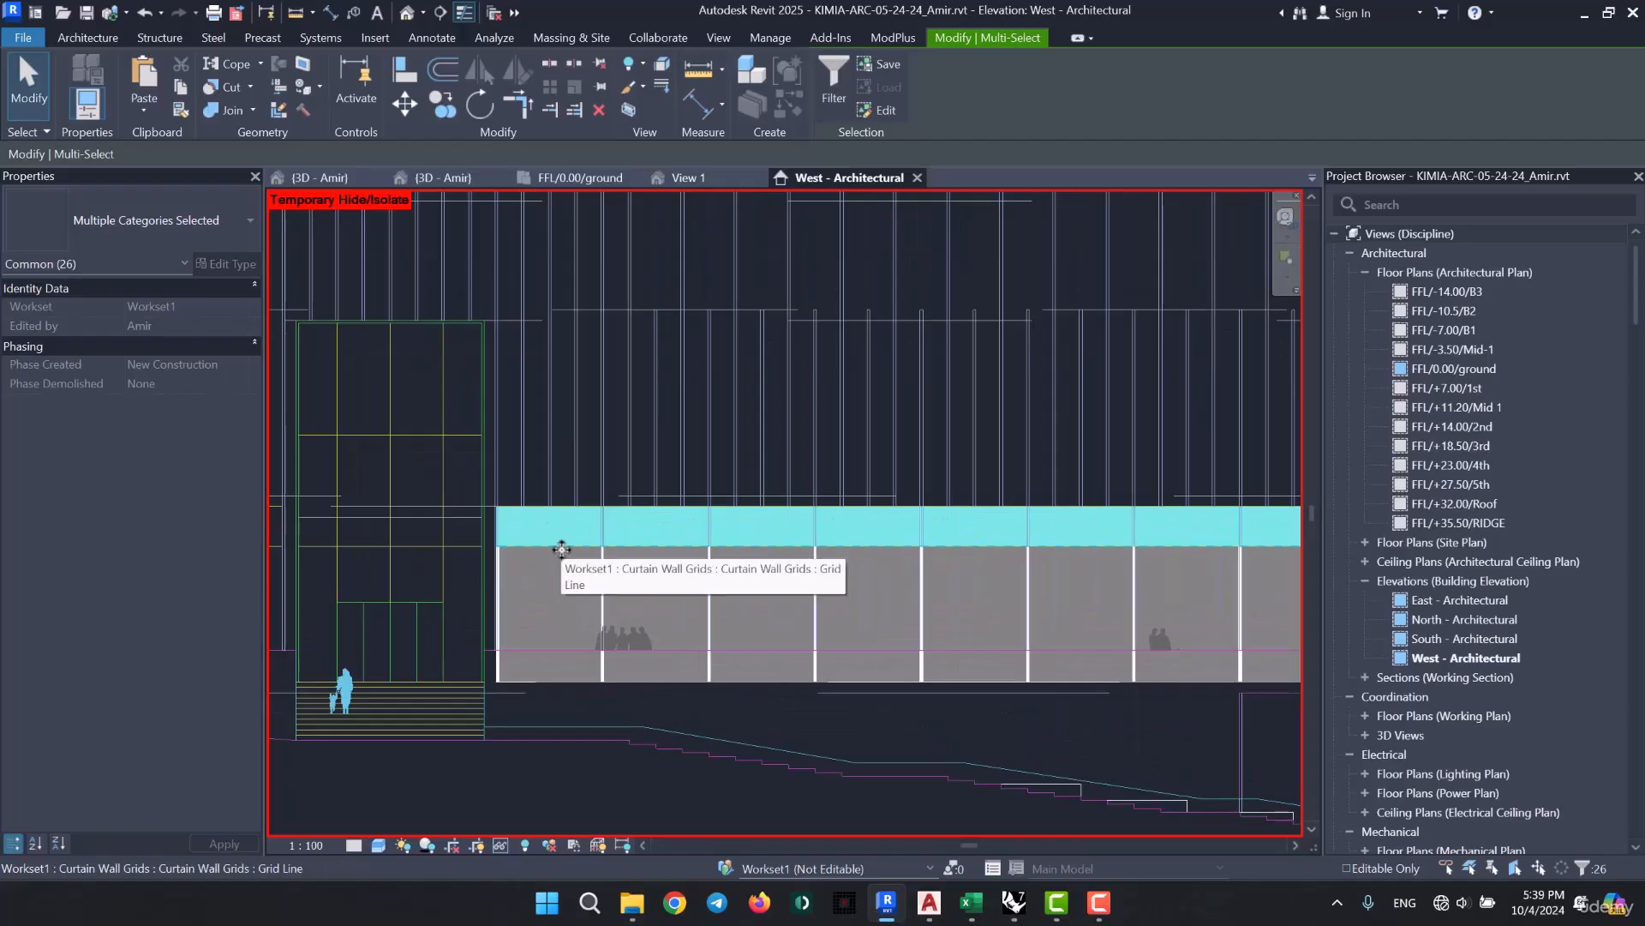
{"action": "key", "text": "Escape"}
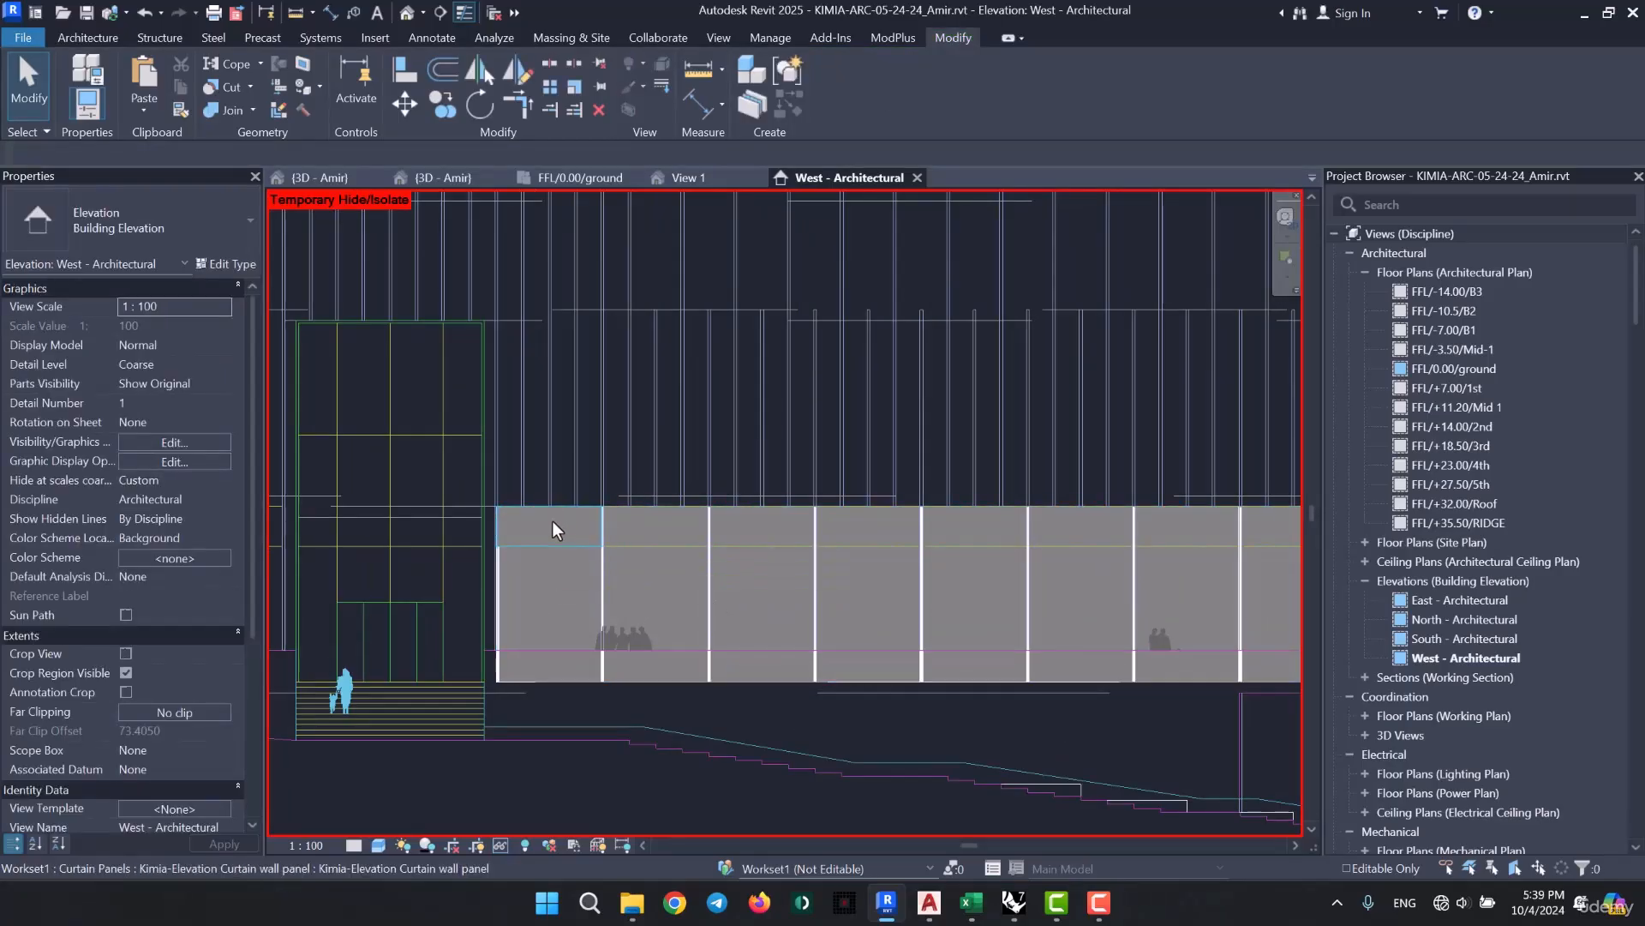
- Select all top-row curtain panels by extending the first upper panel's selection along its horizontal grid
{"action": "left_click", "coordinate": [553, 529]}
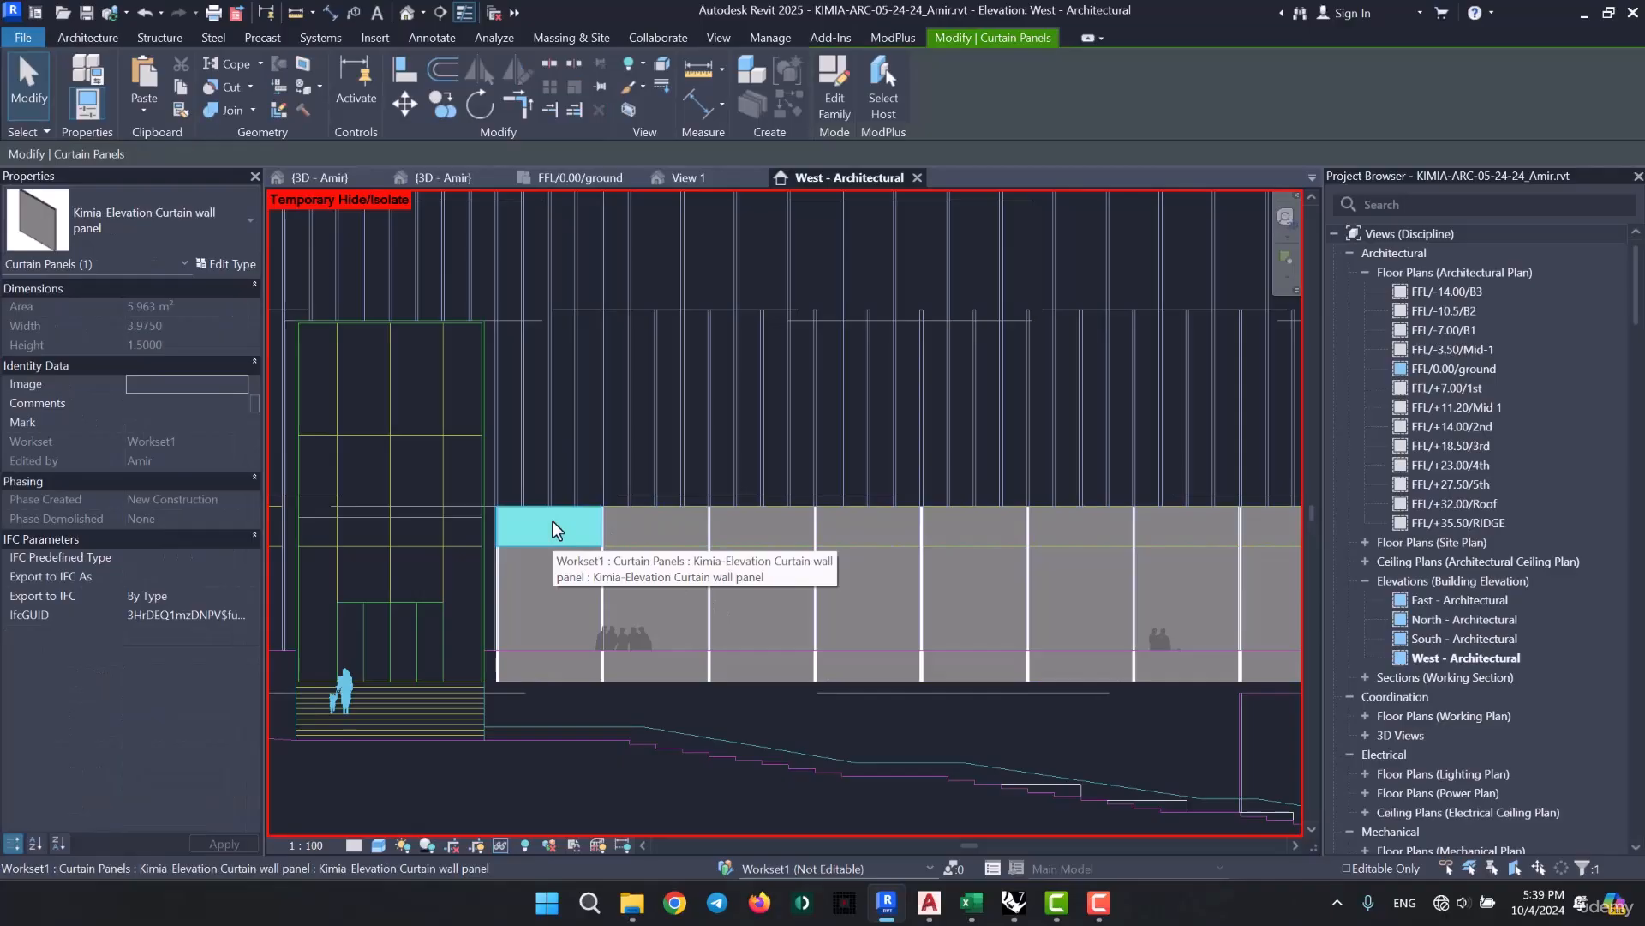
{"action": "right_click", "coordinate": [553, 523]}
{"action": "mouse_move", "coordinate": [644, 391]}
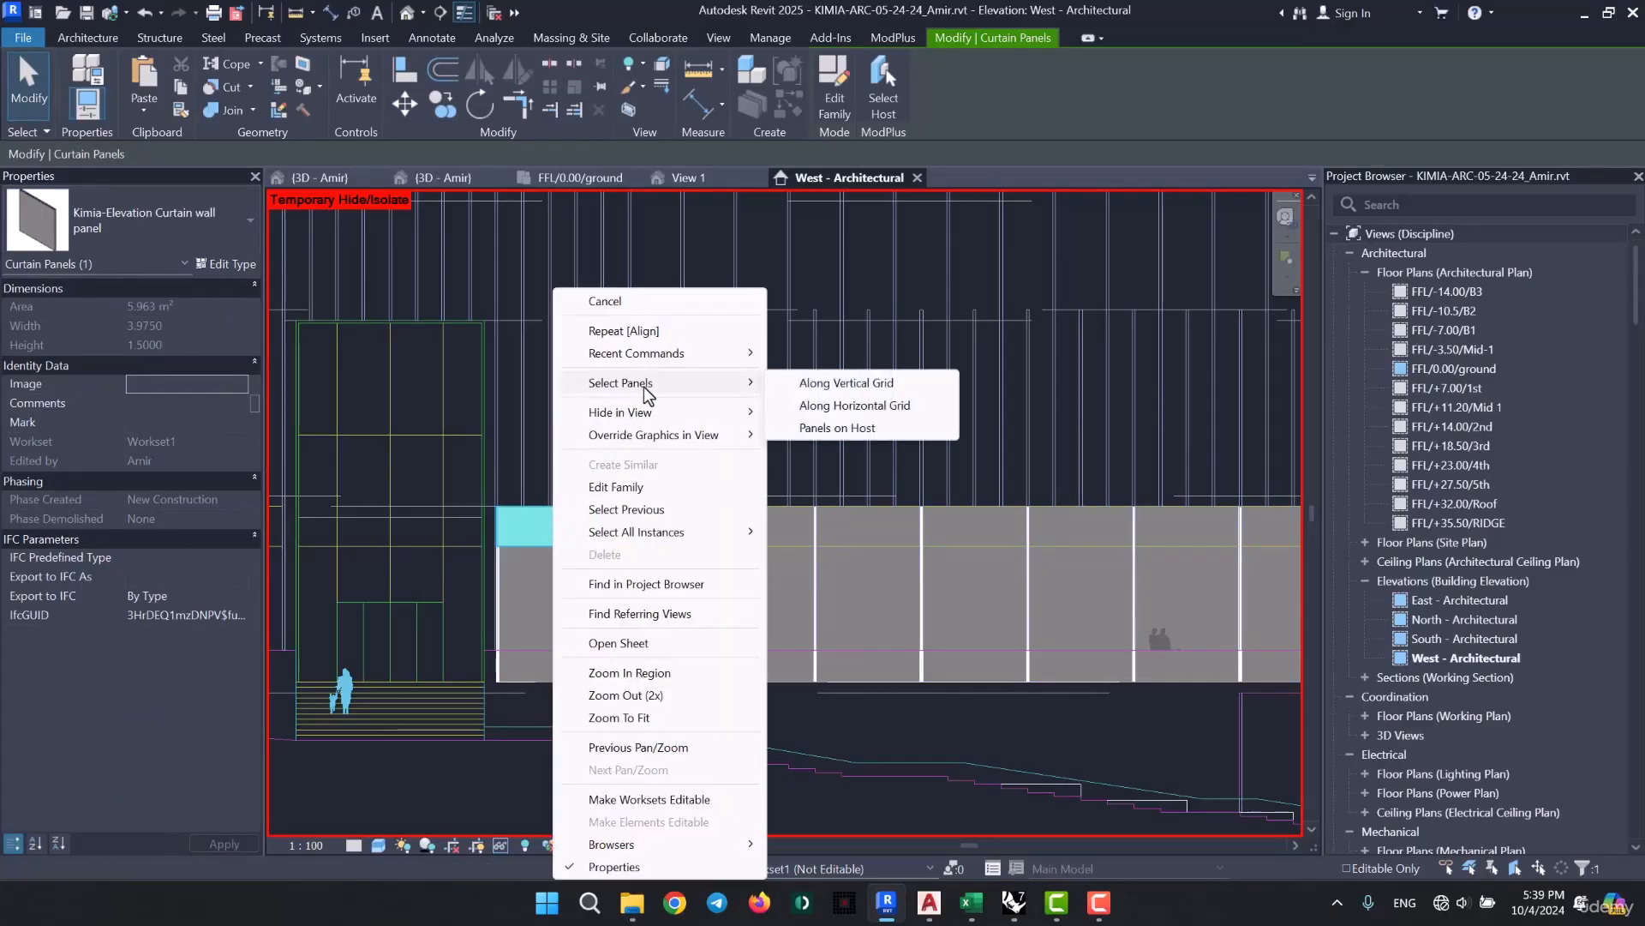
{"action": "left_click", "coordinate": [876, 410]}
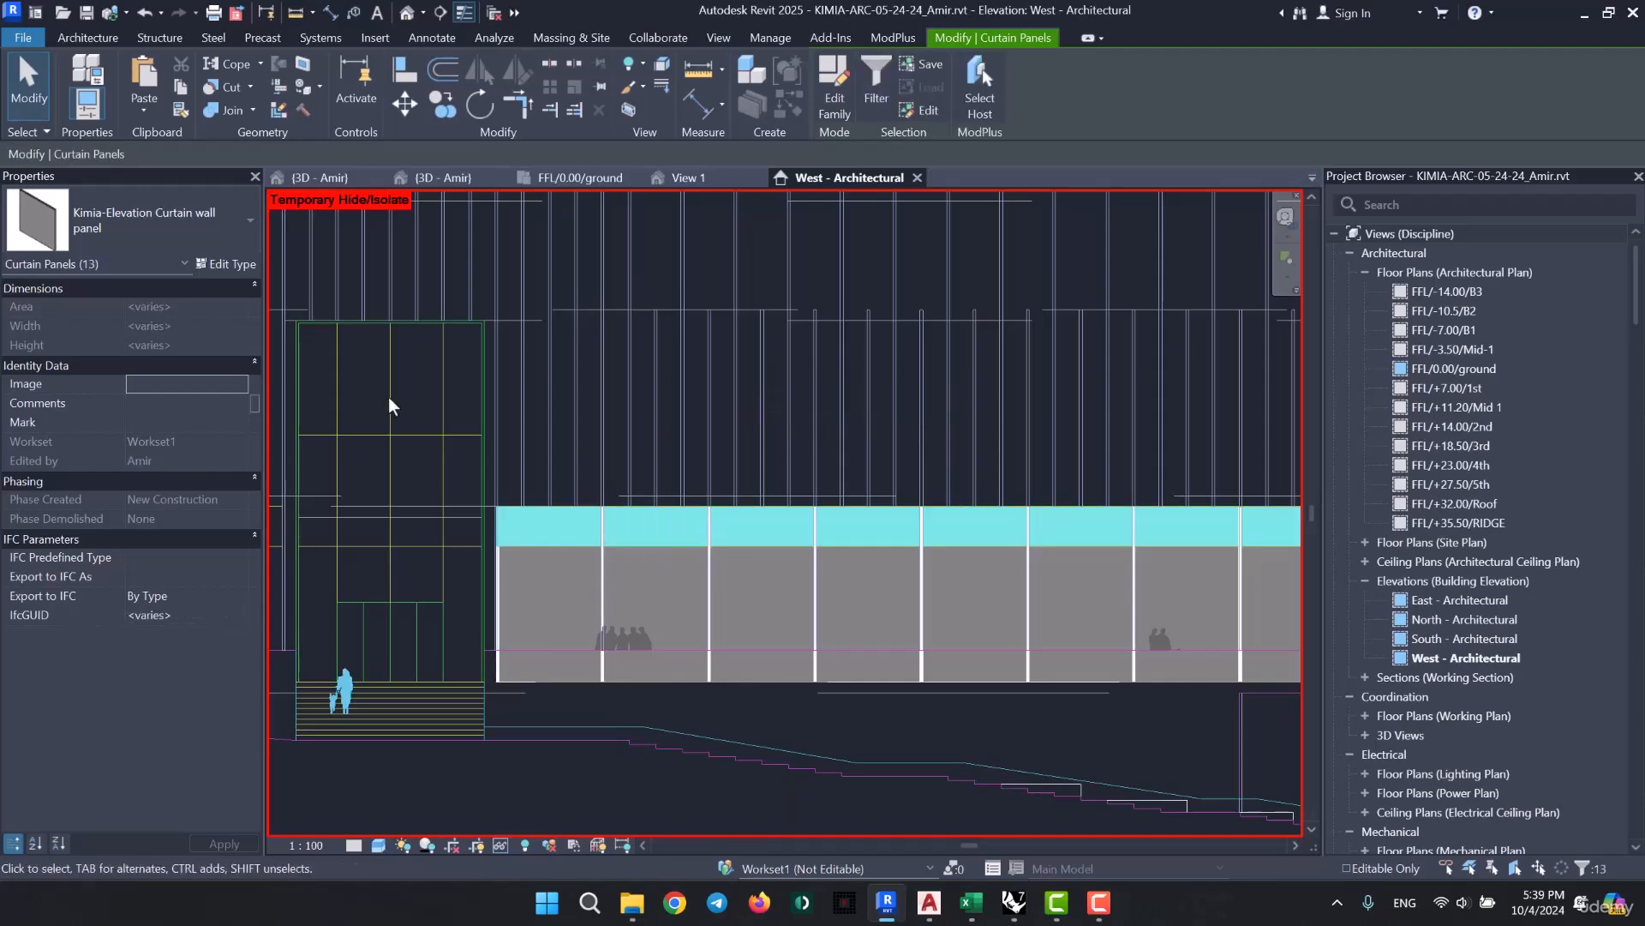
{"action": "scroll", "coordinate": [534, 512], "scroll_direction": "down", "scroll_amount": 2}
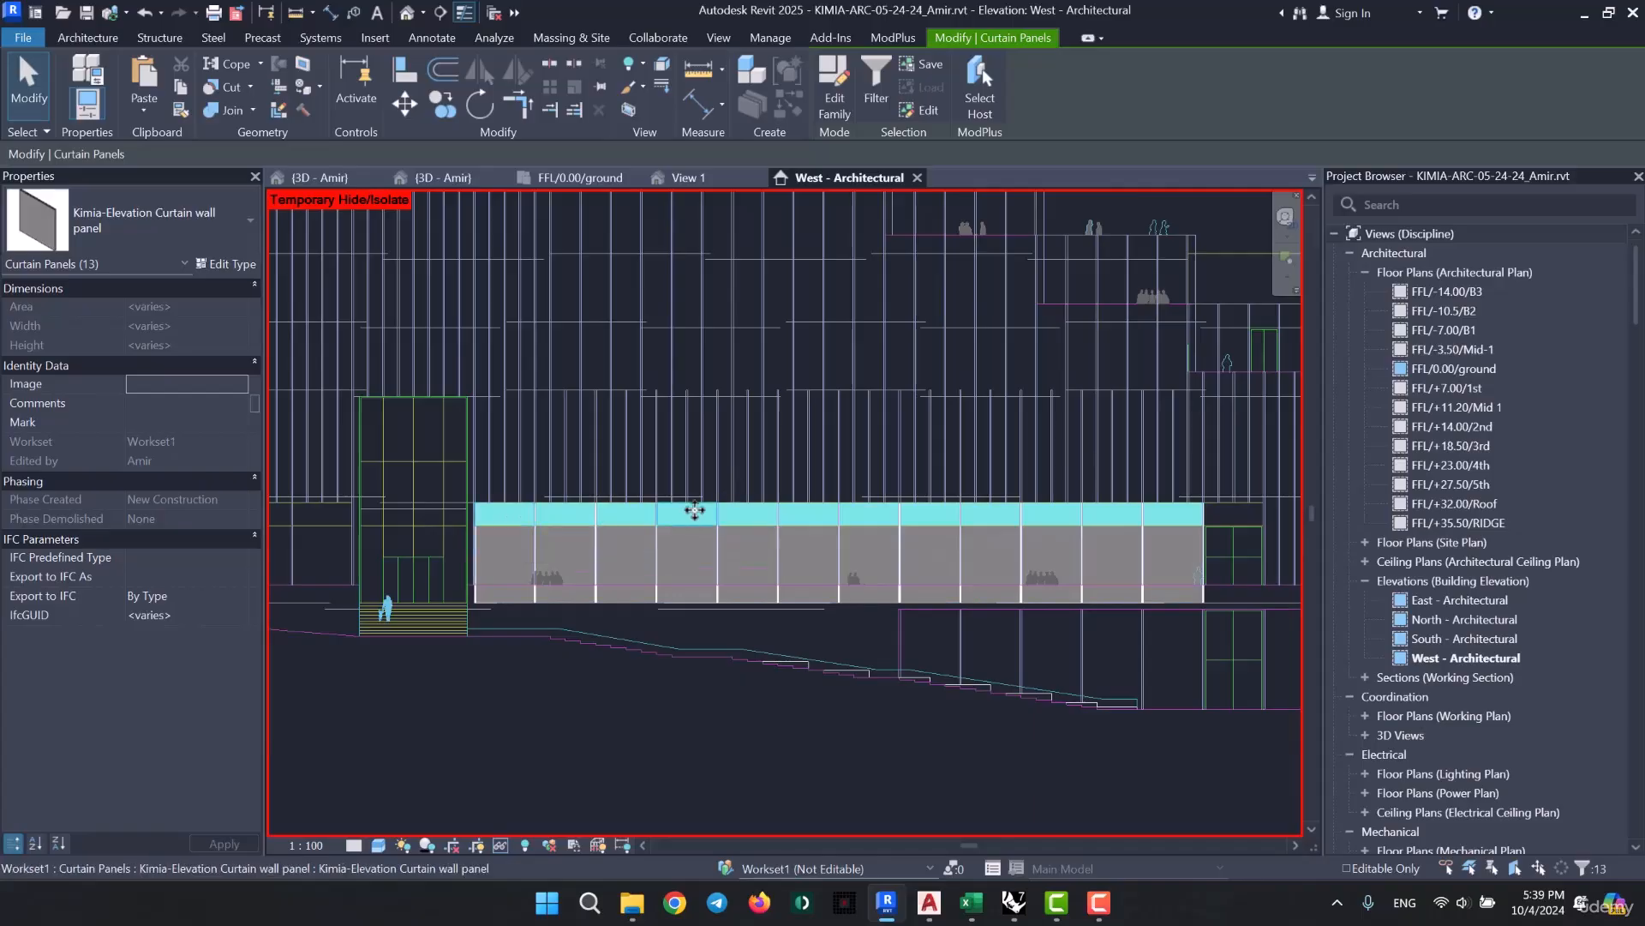
{"action": "middle_click_drag", "start_coordinate": [645, 531], "coordinate": [603, 526]}
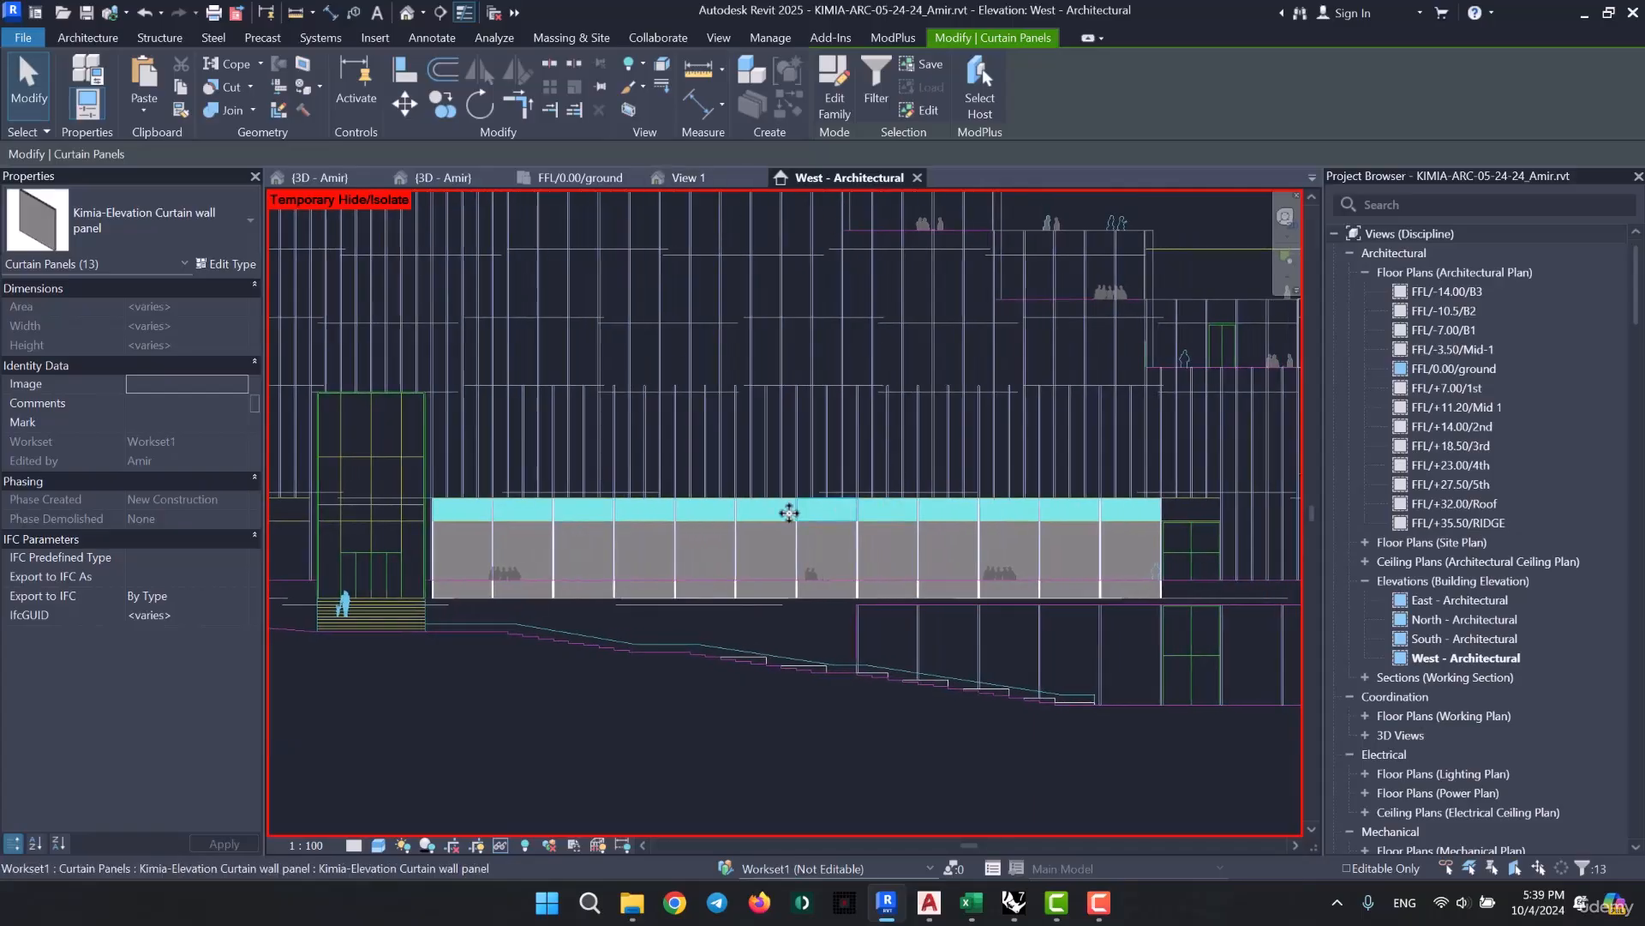
- Duplicate the selected panels' type as "Kimia-Elevation Curtain wall panel-Solid"
{"action": "left_click", "coordinate": [226, 264]}
{"action": "left_click", "coordinate": [1326, 173]}
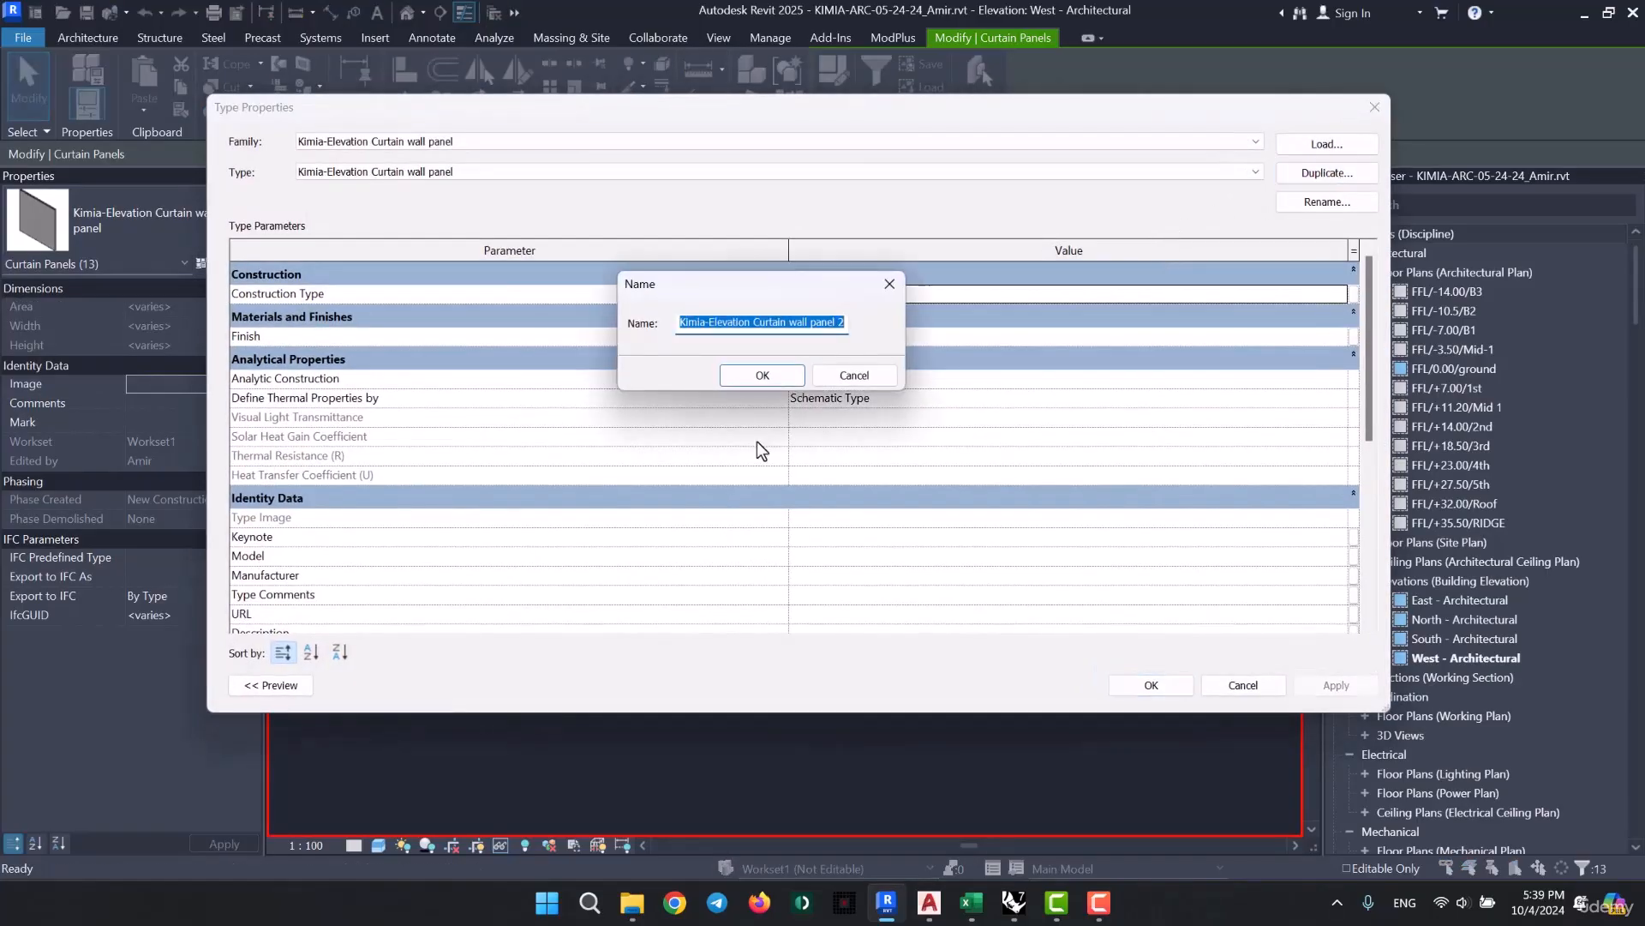
{"action": "left_click", "coordinate": [845, 324]}
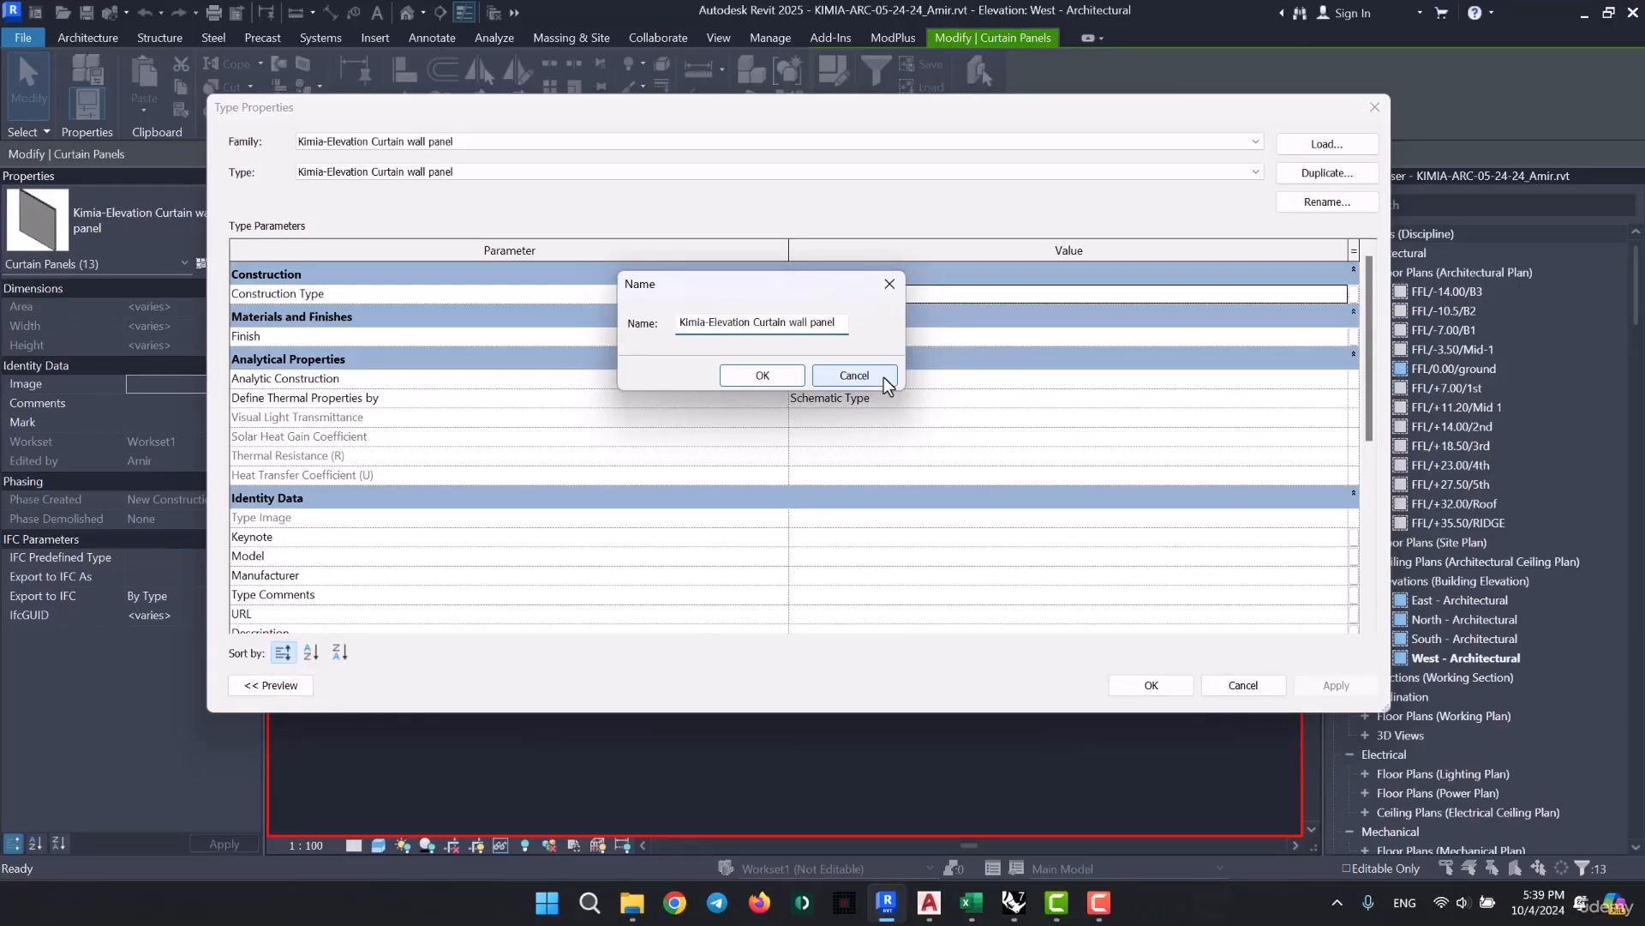
{"action": "type", "text": "-Solid"}
{"action": "key", "text": "Return"}
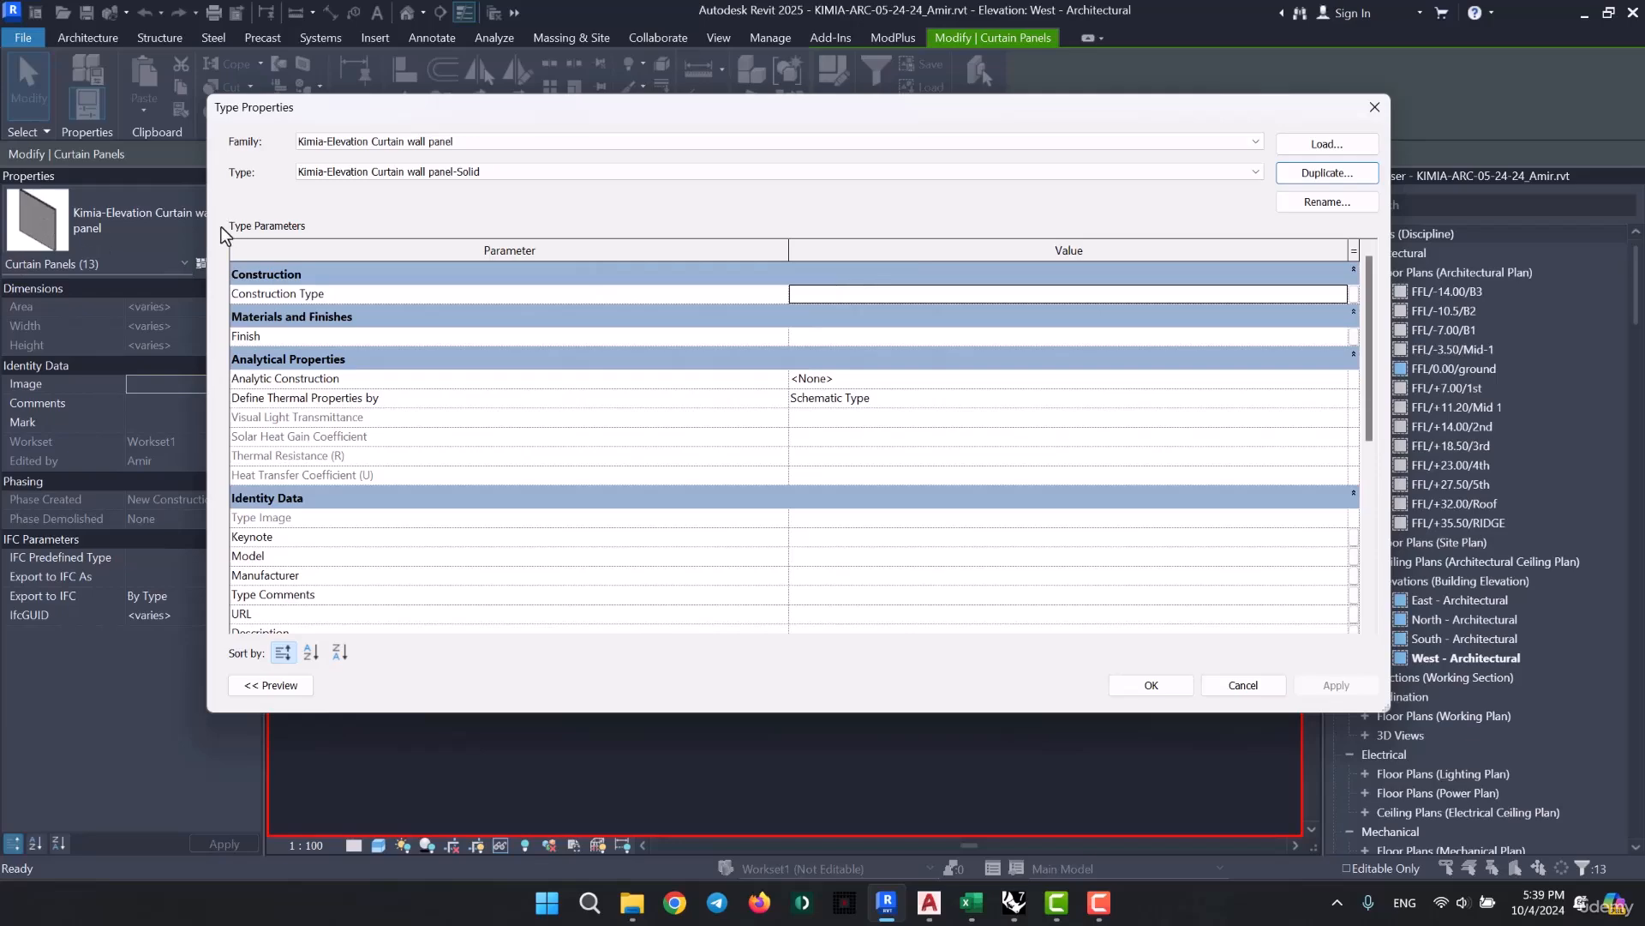
- Check the solid panel type's parameters, including Finish, and apply the type to the selected top-row panels
{"action": "scroll", "coordinate": [413, 322], "scroll_direction": "down", "scroll_amount": 2}
{"action": "scroll", "coordinate": [413, 322], "scroll_direction": "up", "scroll_amount": 2}
{"action": "left_click", "coordinate": [1062, 337]}
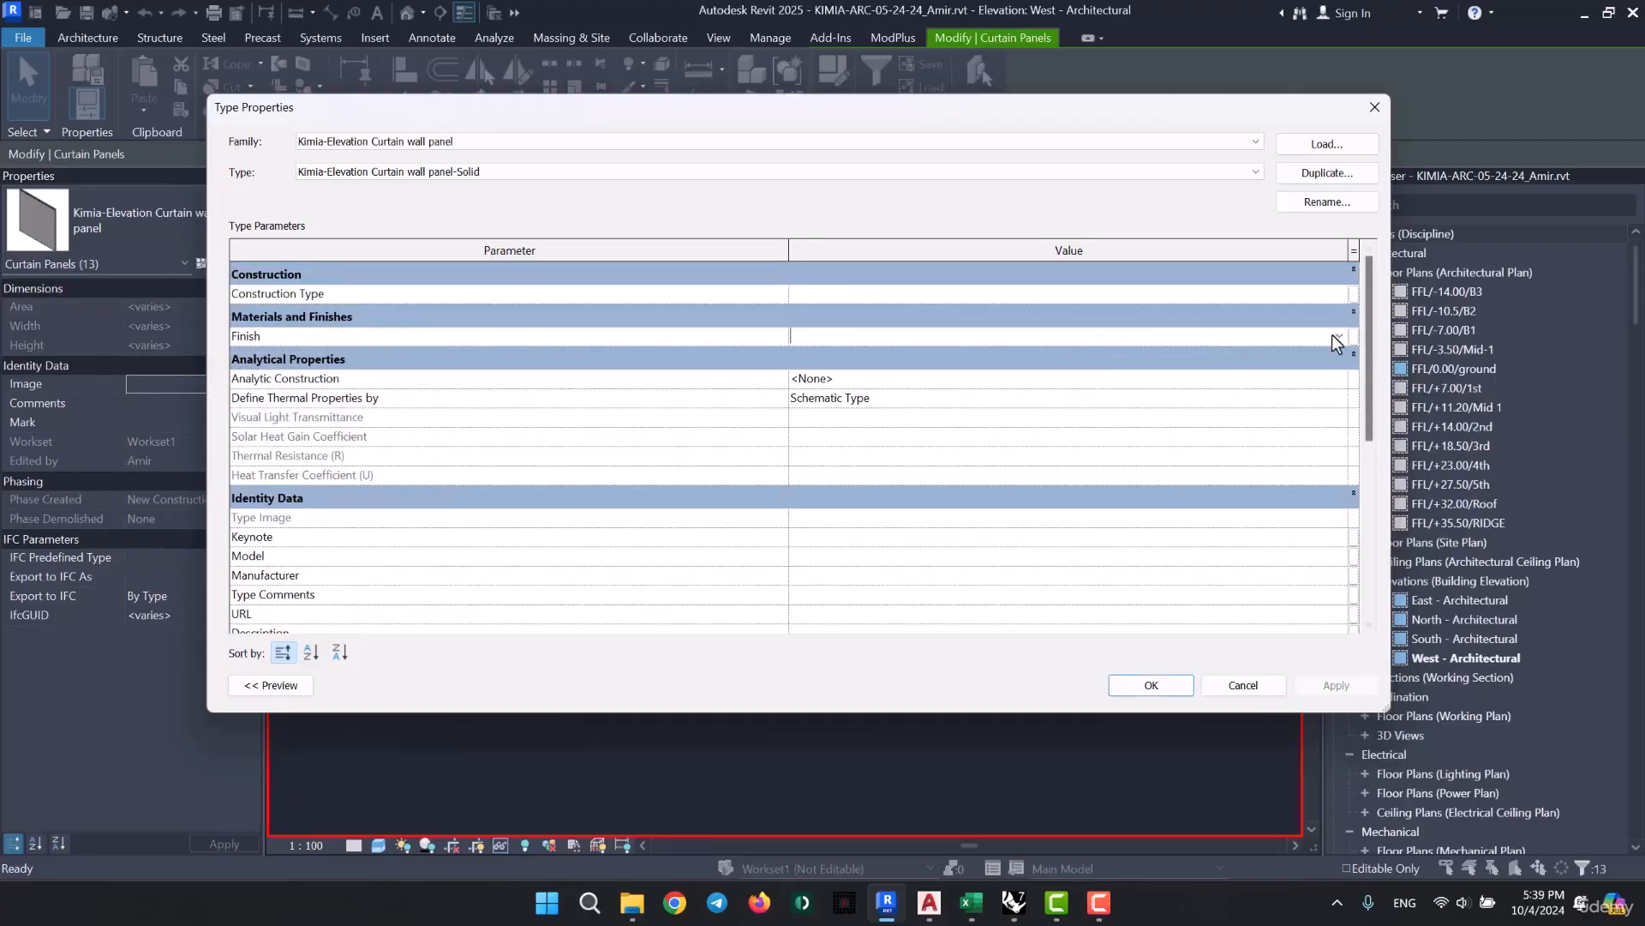
{"action": "left_click", "coordinate": [1139, 685]}
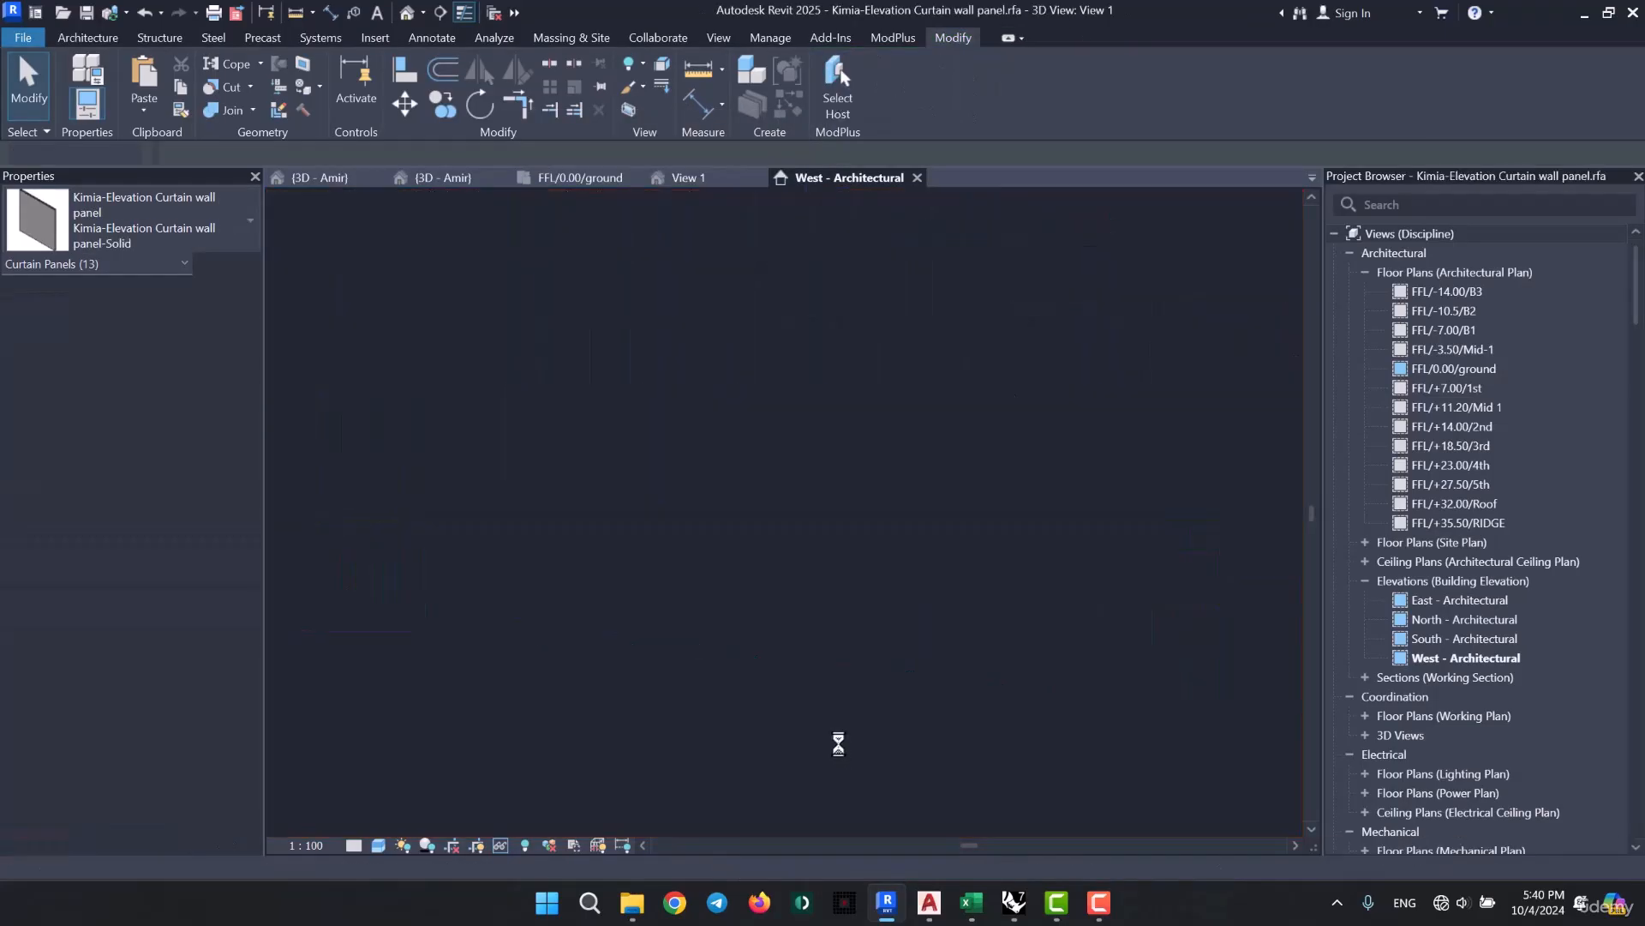
- Open the curtain panel family and associate both extrusions' material with a new type parameter named "Panel Material"
{"action": "middle_click_drag", "start_coordinate": [658, 617], "coordinate": [598, 687], "text": "shift"}
{"action": "left_click_drag", "start_coordinate": [936, 326], "coordinate": [600, 489]}
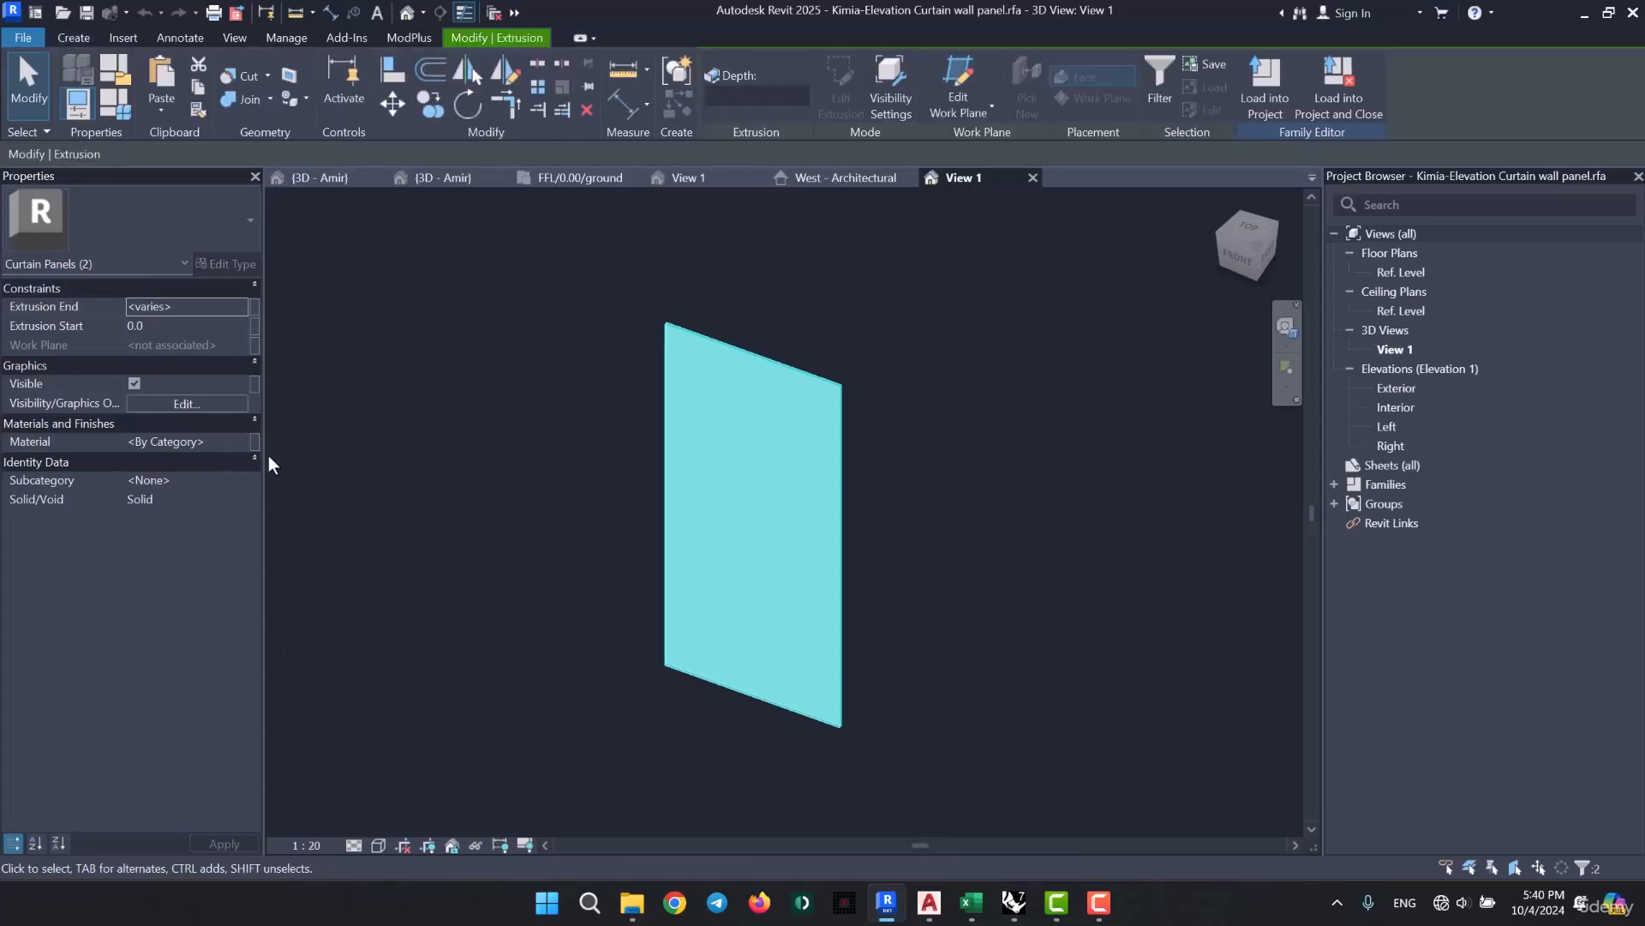
{"action": "left_click", "coordinate": [256, 442]}
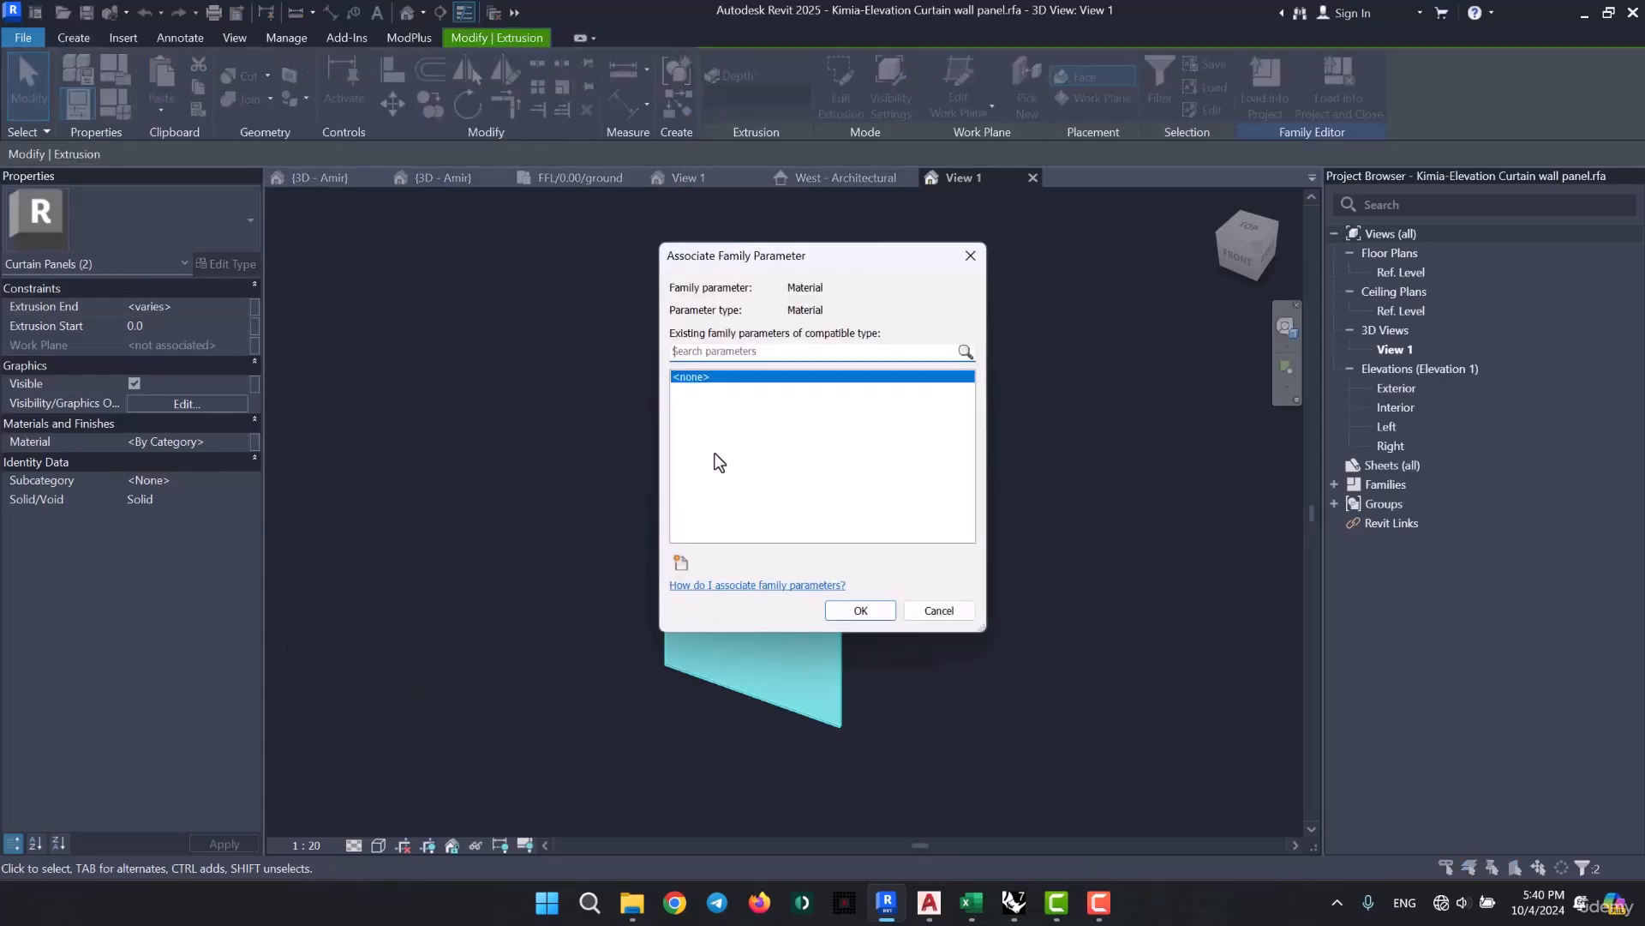
{"action": "left_click", "coordinate": [680, 563]}
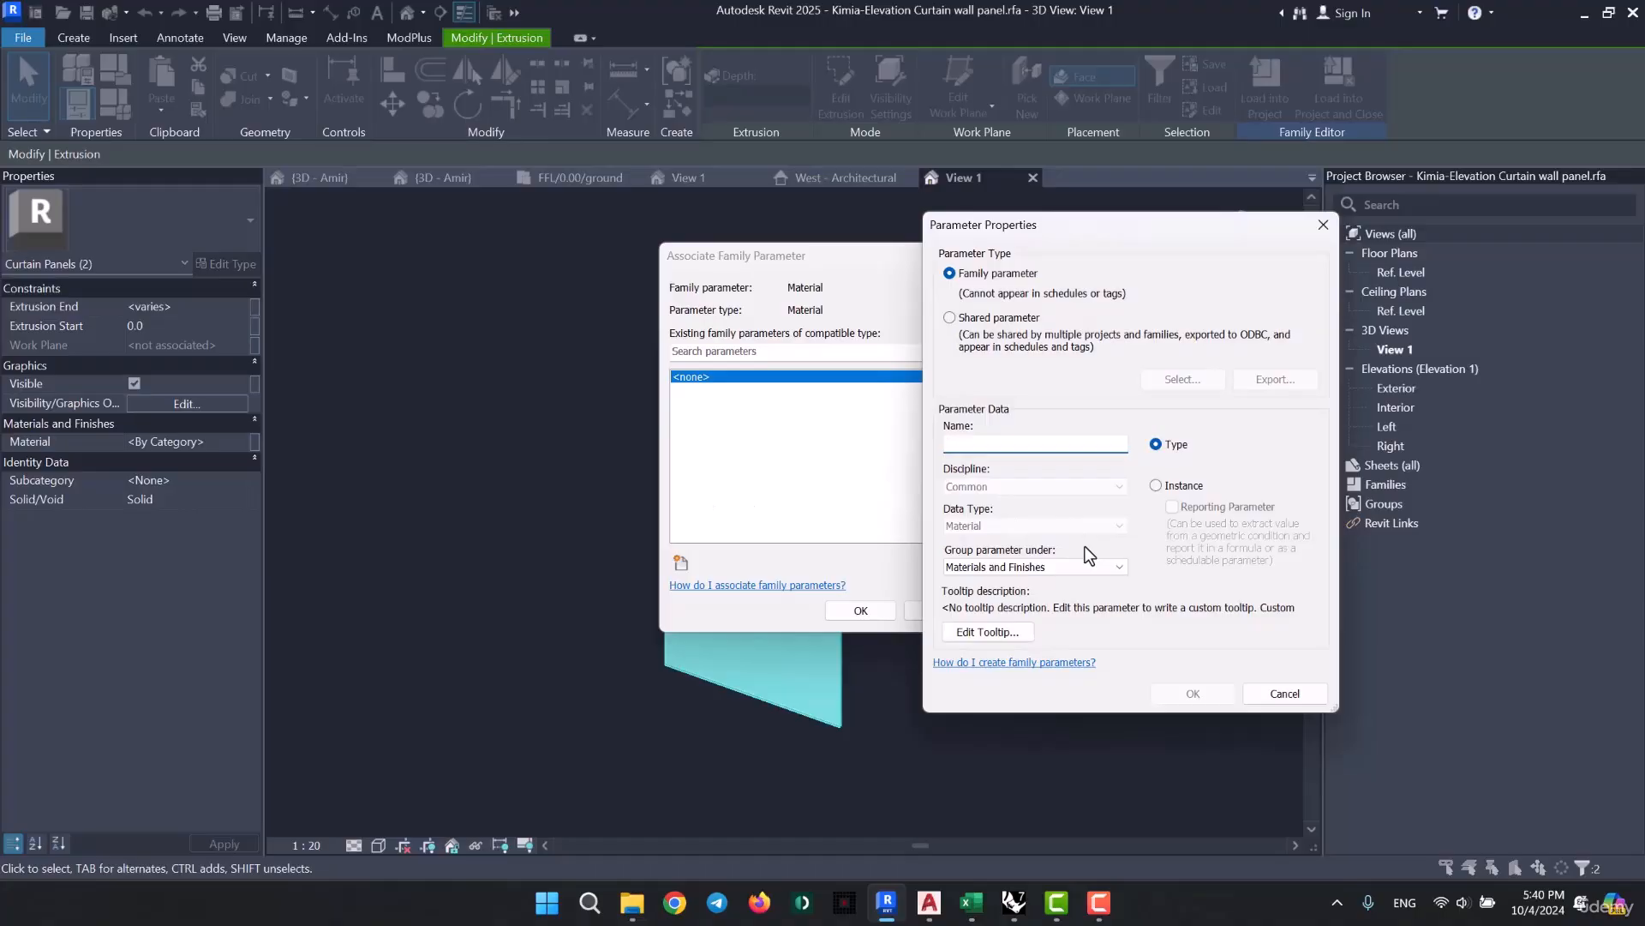
{"action": "type", "text": "Panel Material"}
{"action": "left_click", "coordinate": [1193, 693]}
{"action": "left_click", "coordinate": [860, 610]}
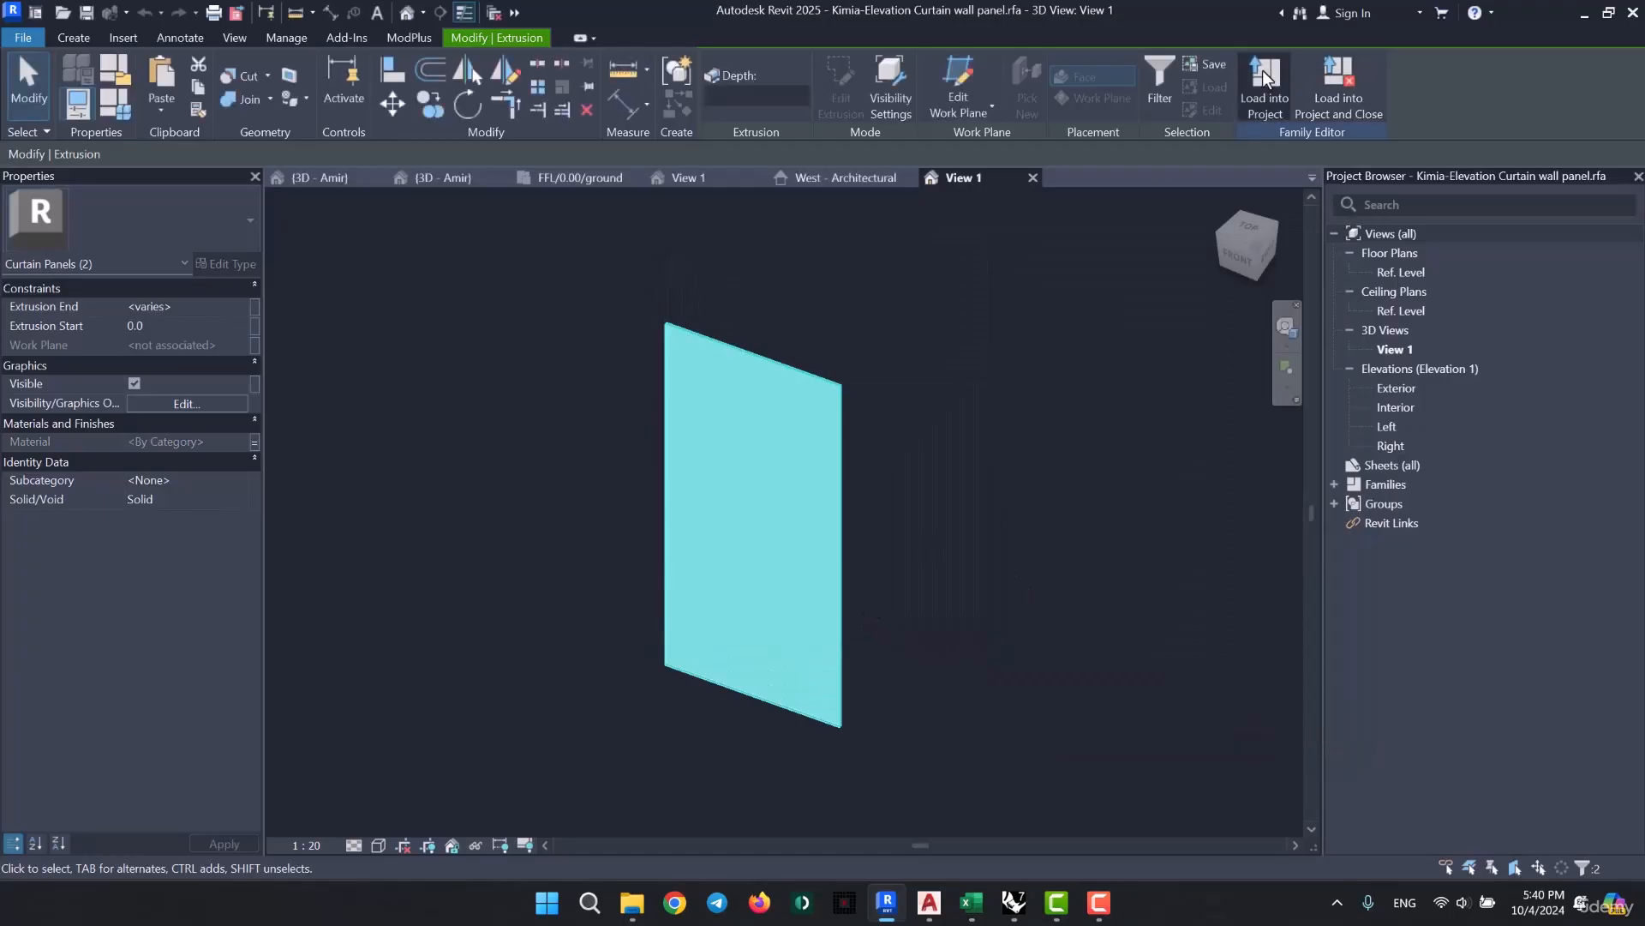
- Load the edited curtain panel family into the KIMIA-ARC-05-24-24 project only
{"action": "left_click", "coordinate": [1264, 70]}
{"action": "key", "text": "Escape"}
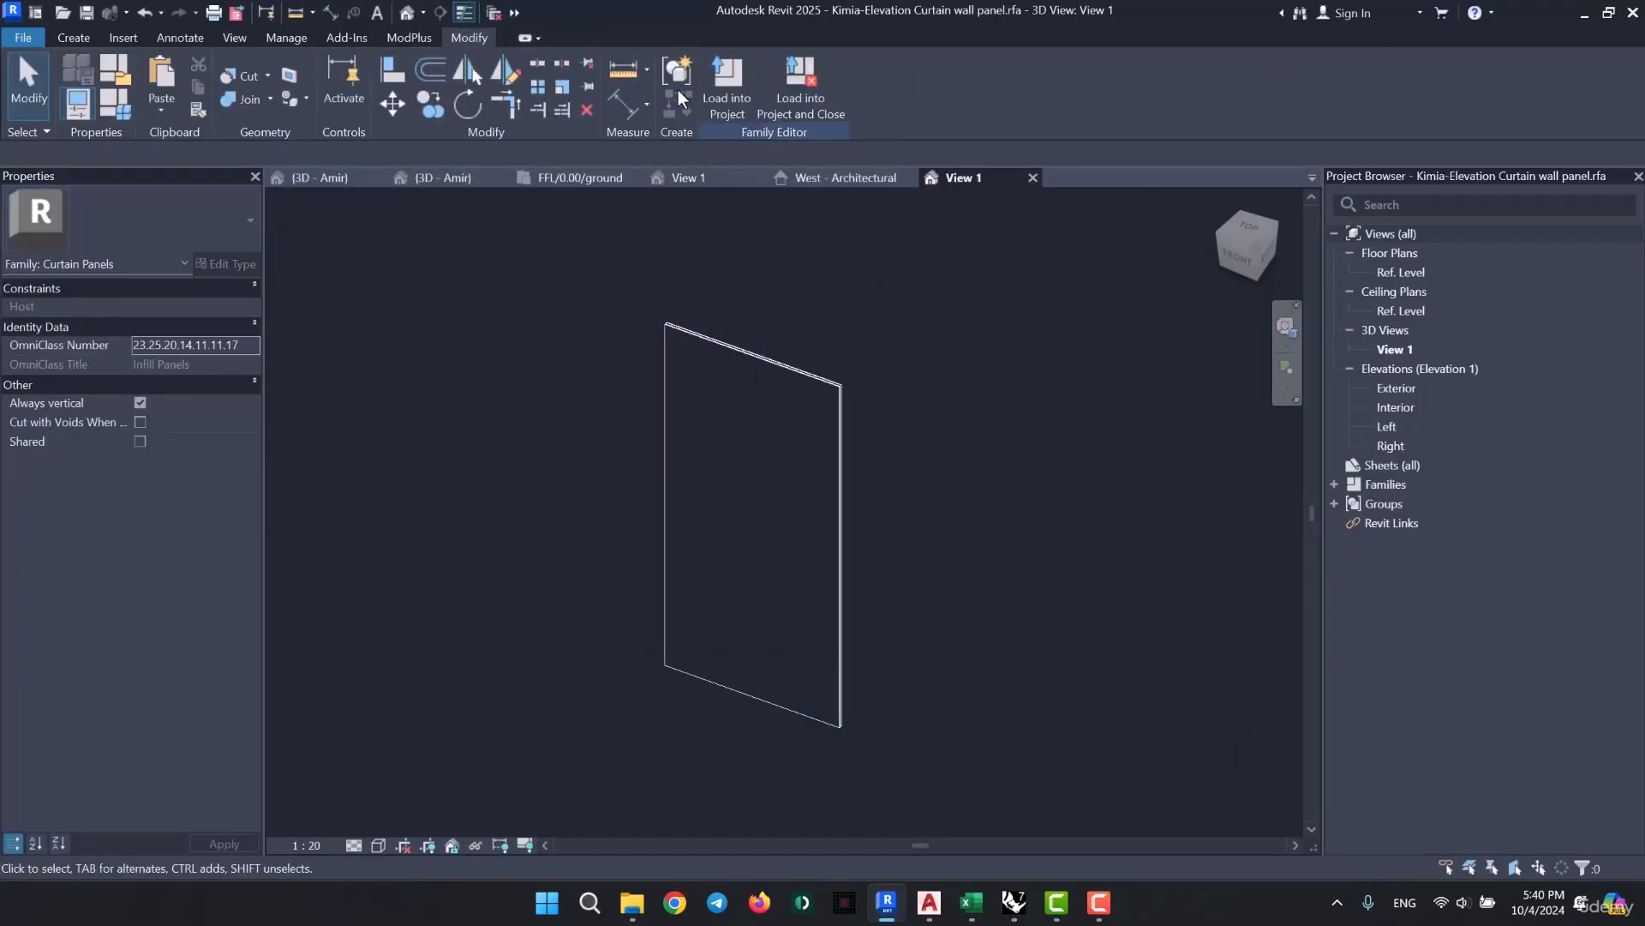
{"action": "left_click", "coordinate": [727, 85]}
{"action": "left_click", "coordinate": [696, 378]}
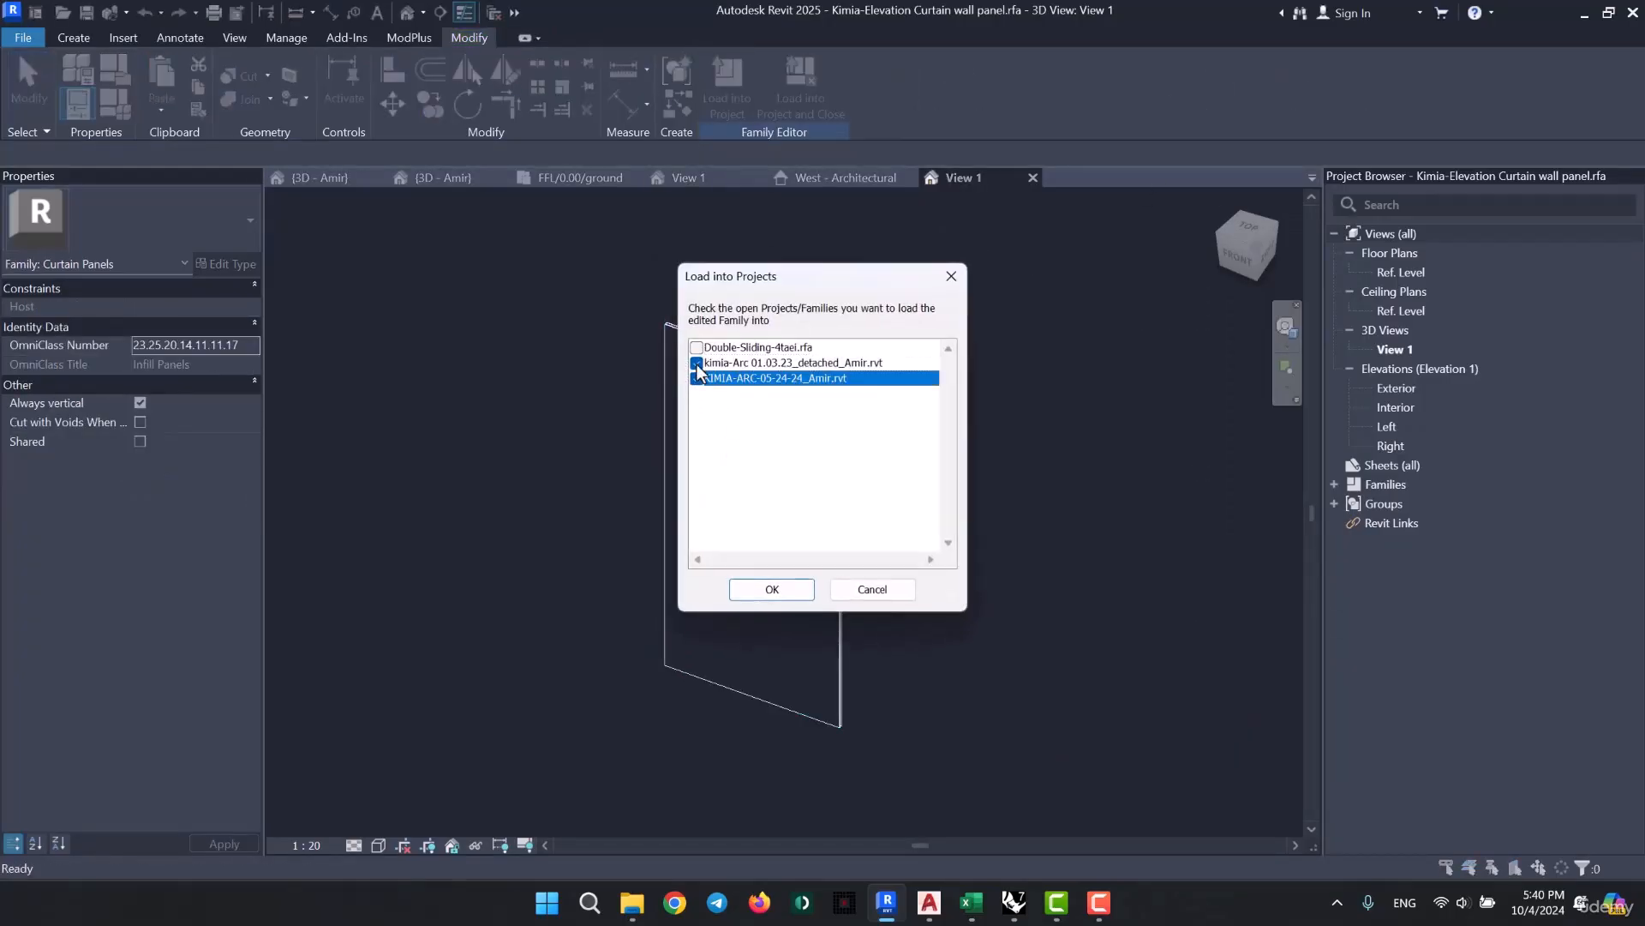
{"action": "left_click", "coordinate": [771, 588]}
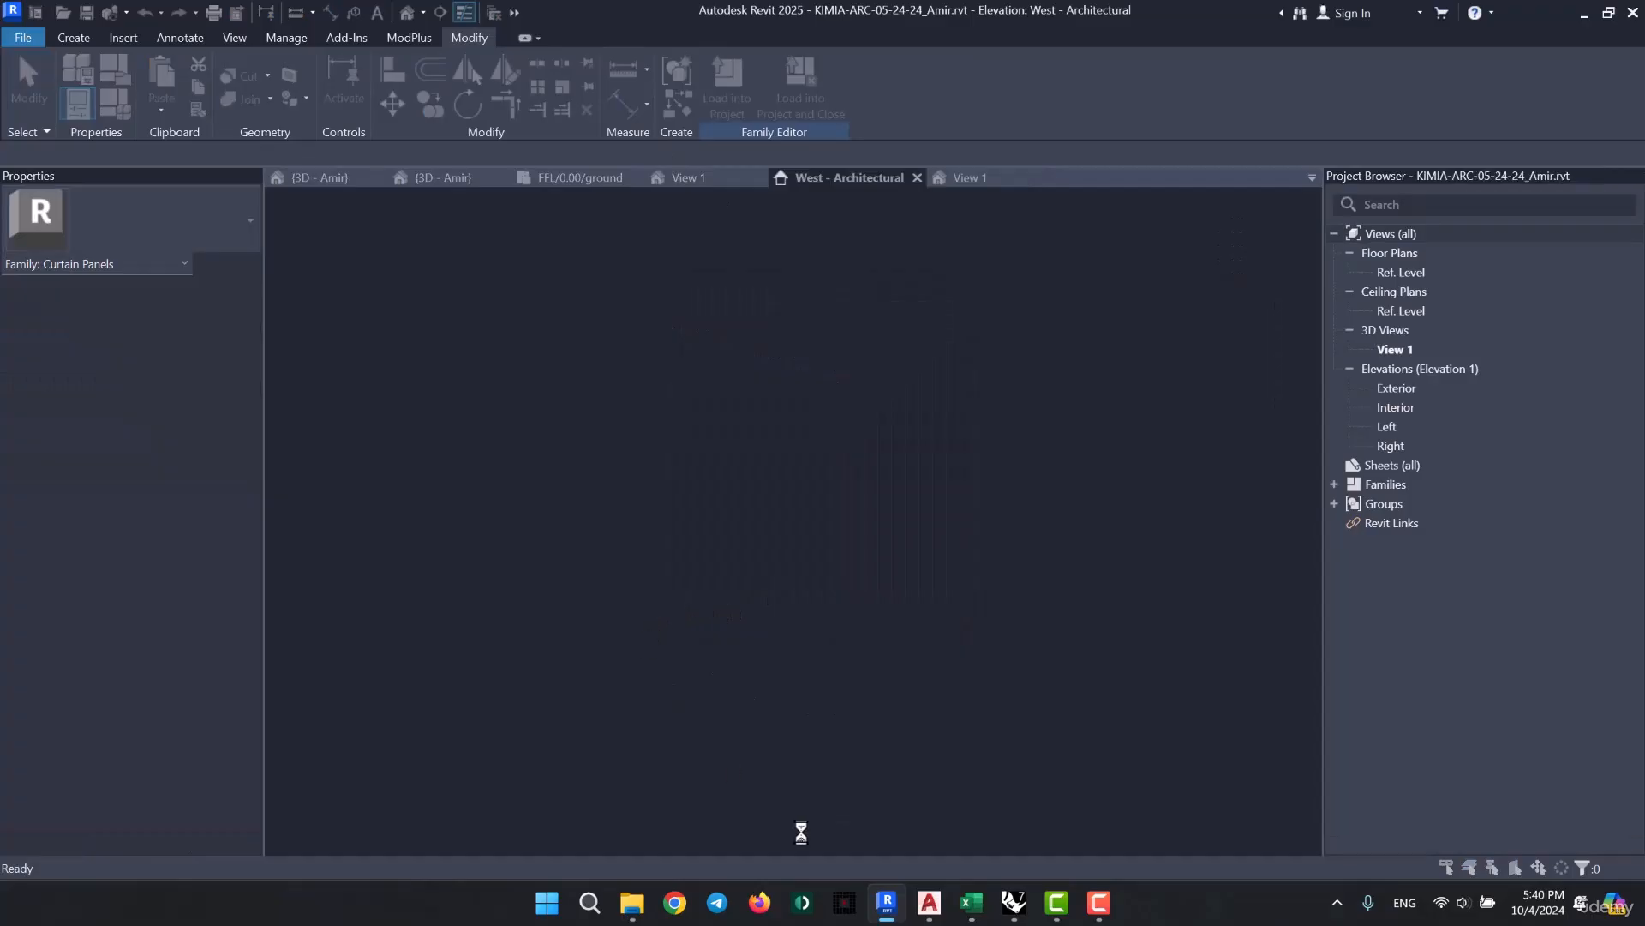
{"action": "left_click", "coordinate": [763, 402]}
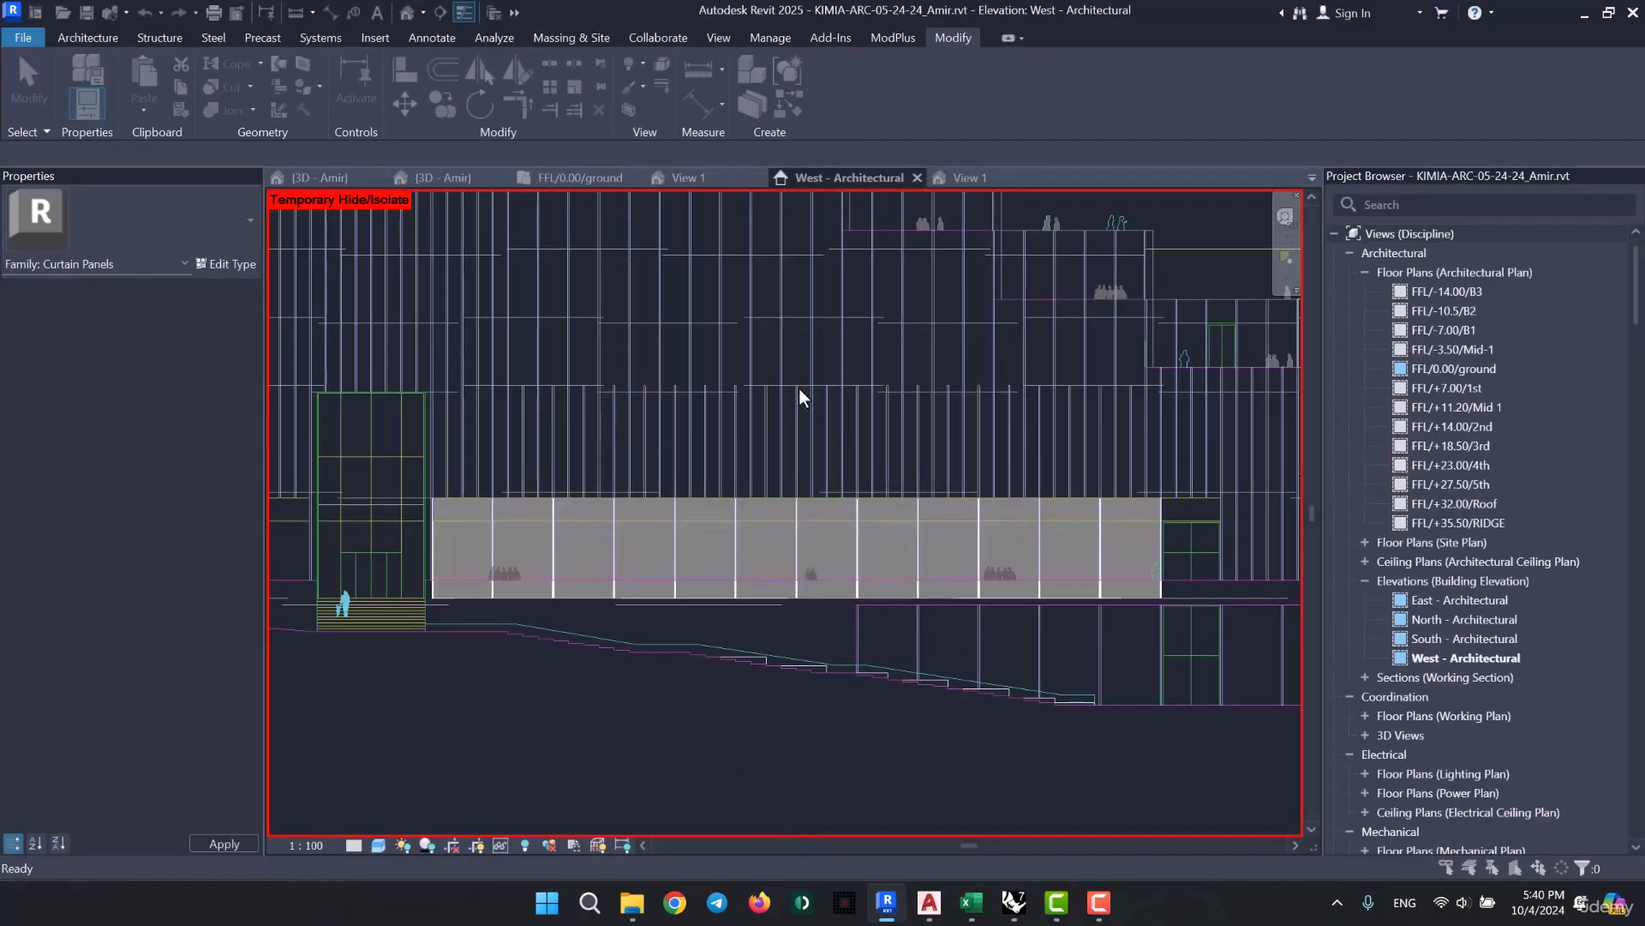
{"action": "left_click", "coordinate": [866, 471]}
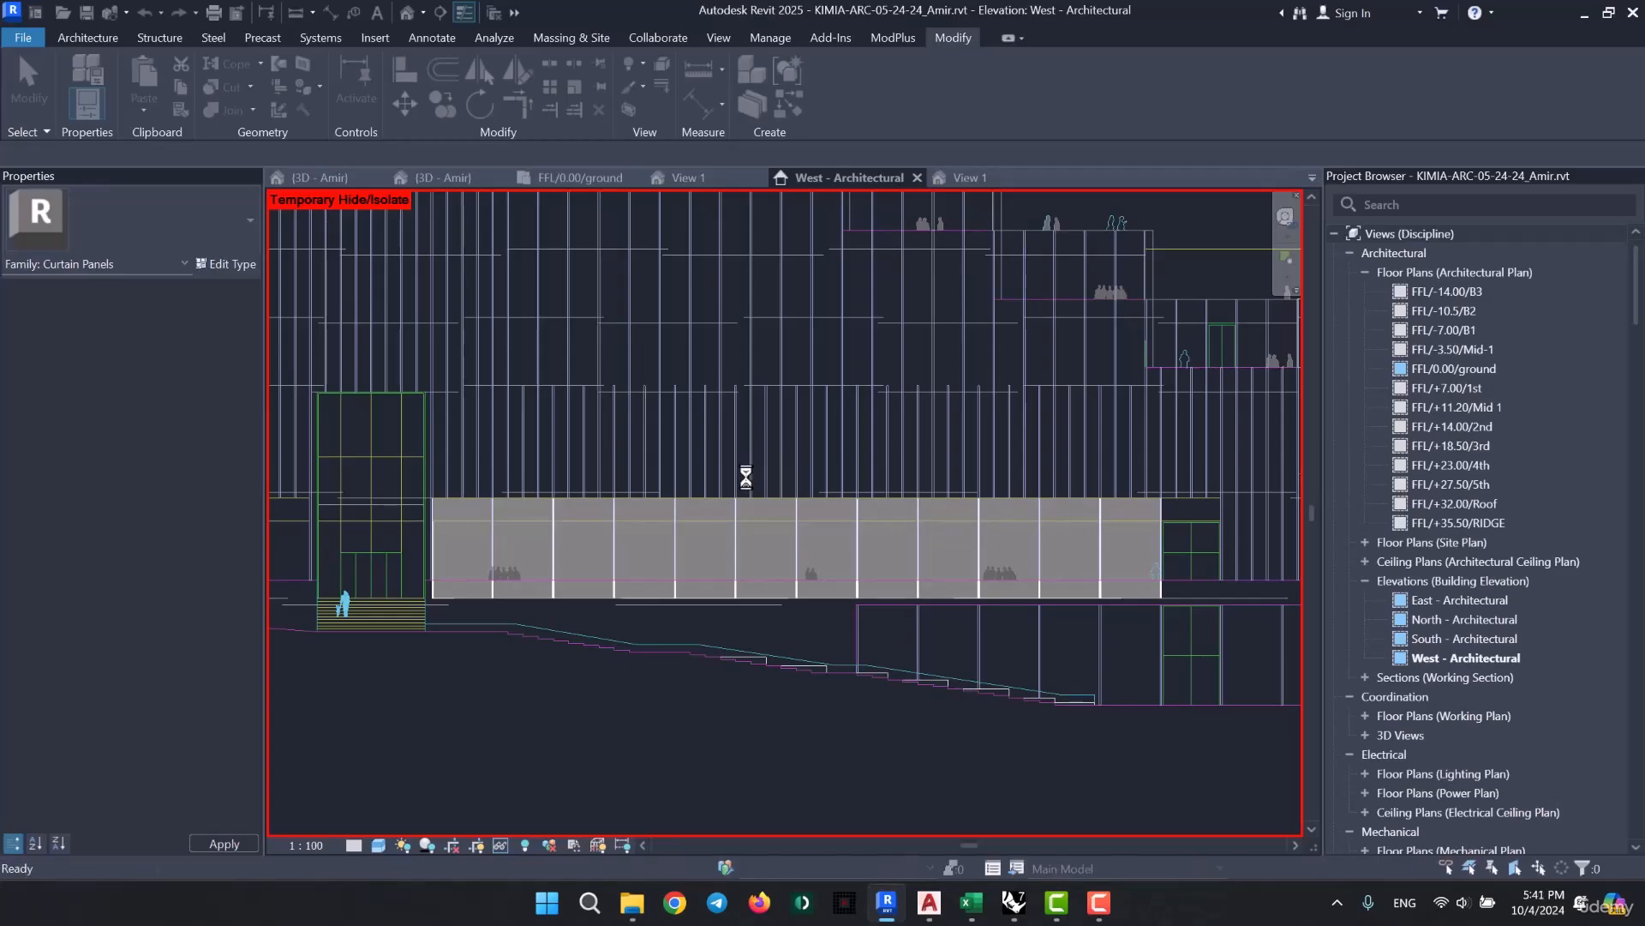
- Select all solid panels in the curtain wall's top row along the horizontal grid
{"action": "scroll", "coordinate": [574, 493], "scroll_direction": "up", "scroll_amount": 5}
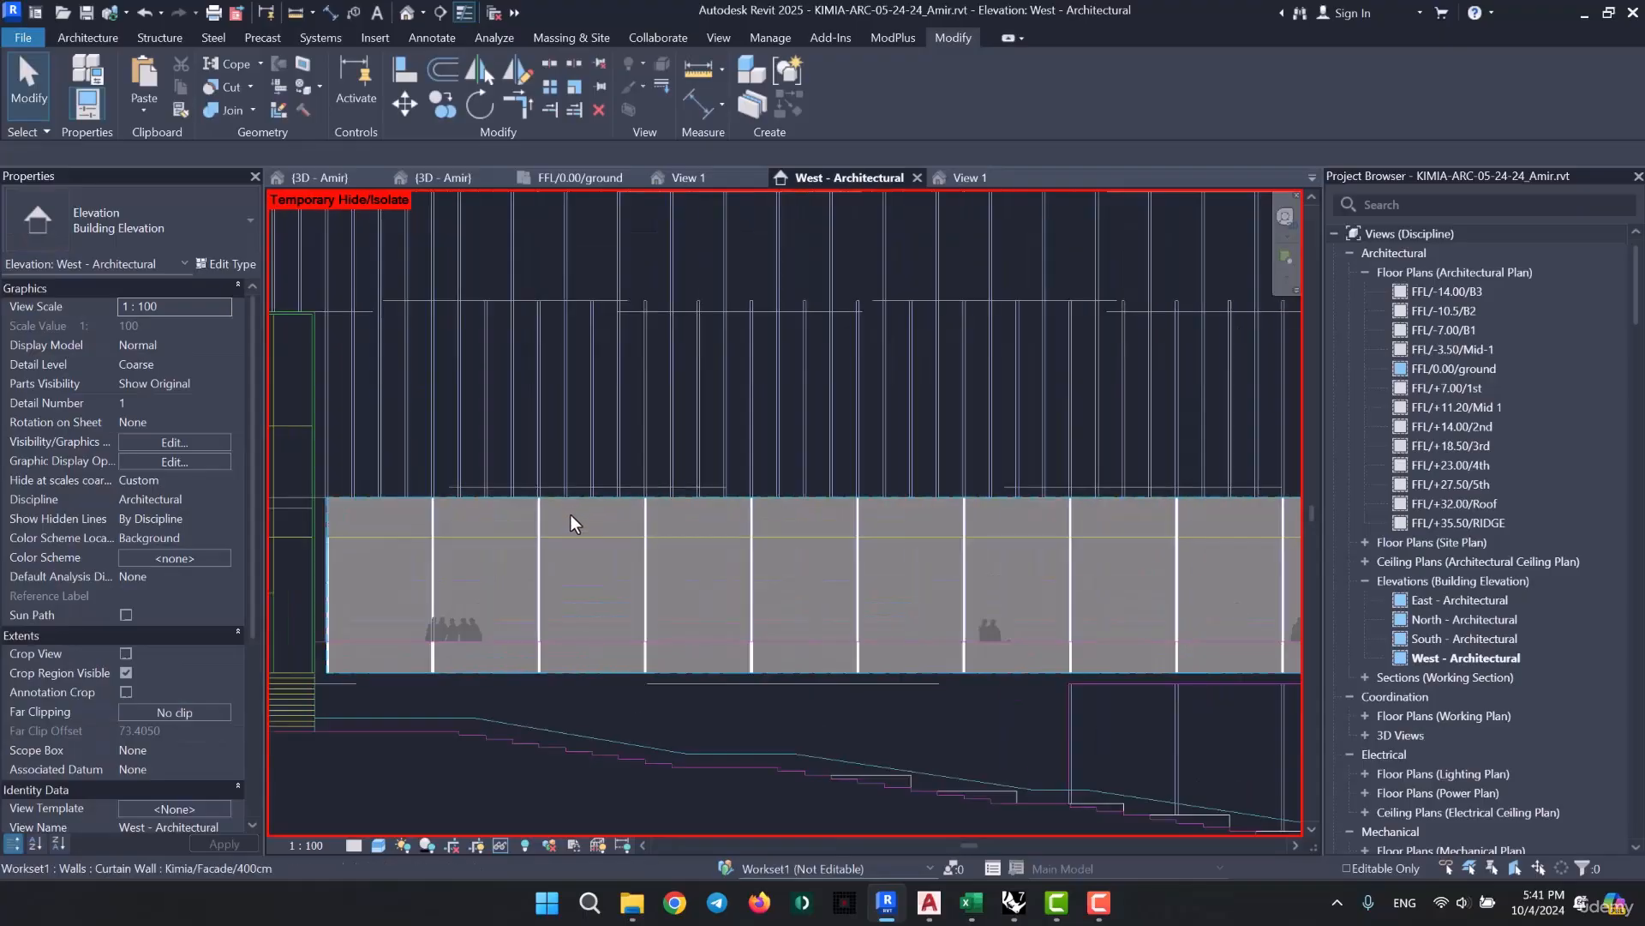
{"action": "key", "text": "Tab"}
{"action": "left_click", "coordinate": [579, 514]}
{"action": "right_click", "coordinate": [580, 514]}
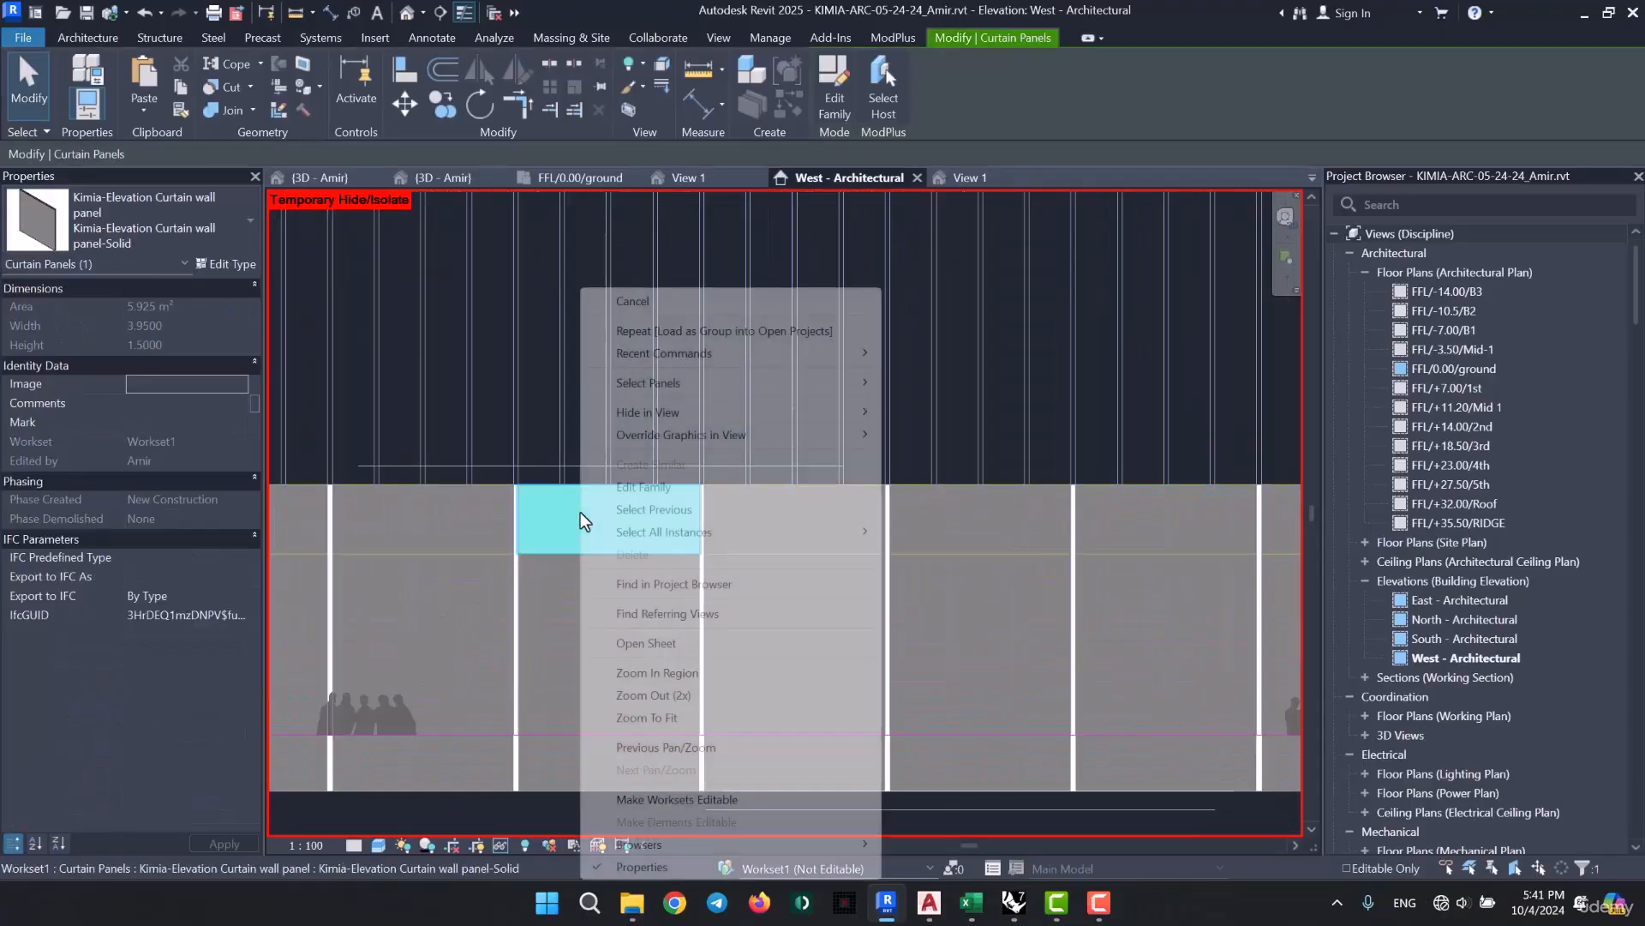
{"action": "mouse_move", "coordinate": [722, 382]}
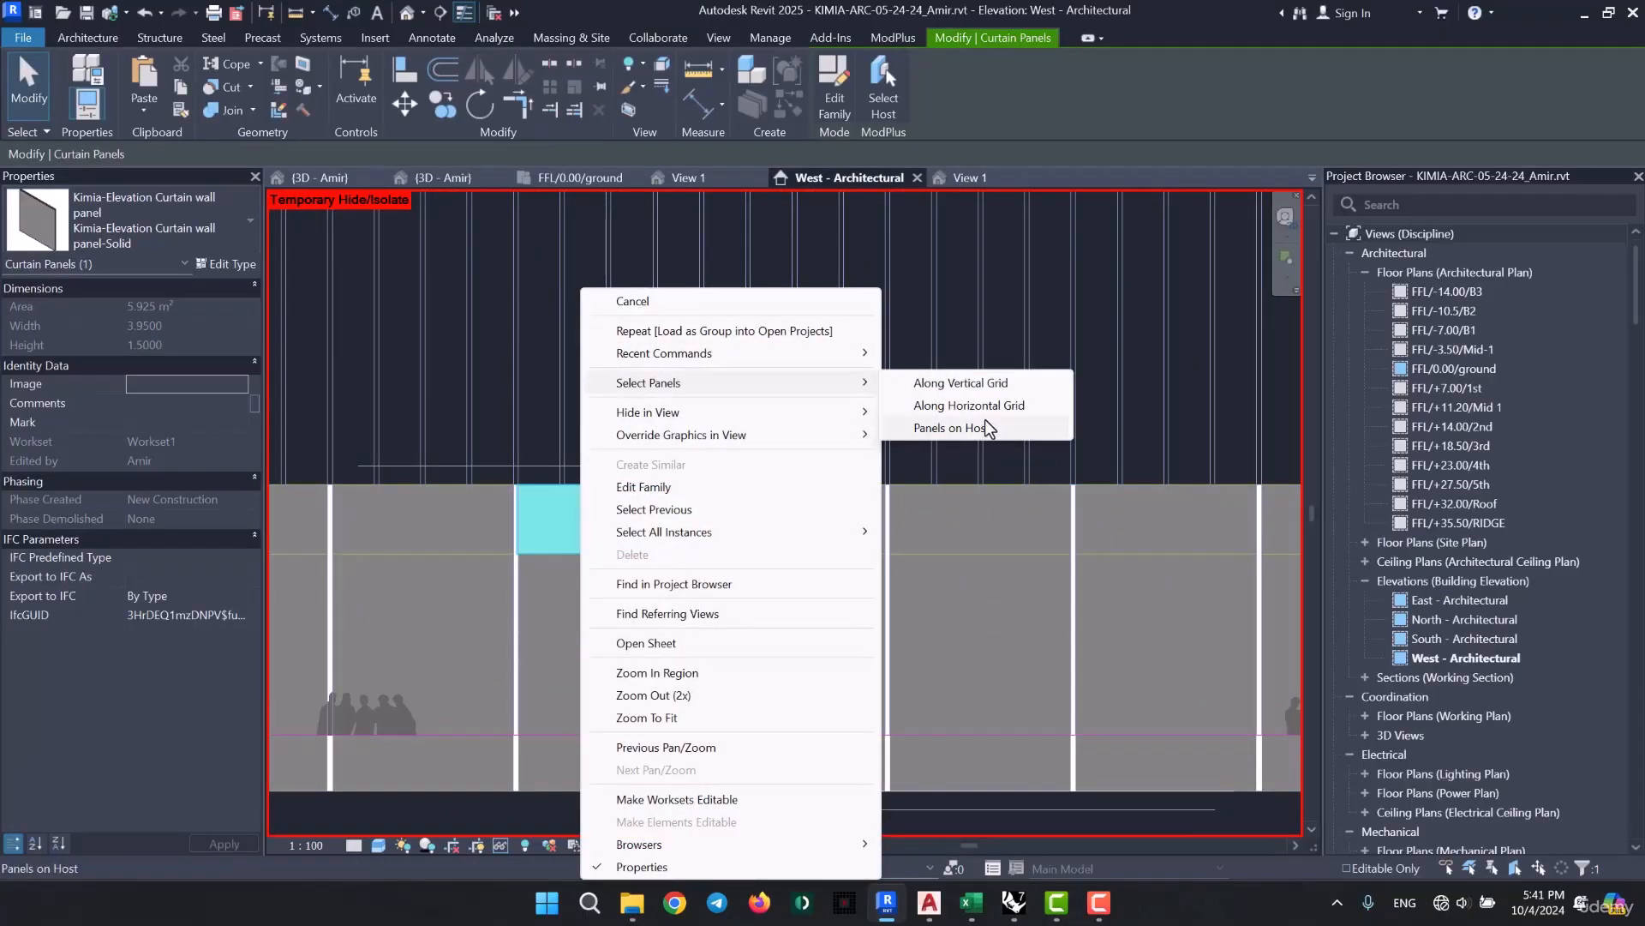
{"action": "left_click", "coordinate": [1005, 407]}
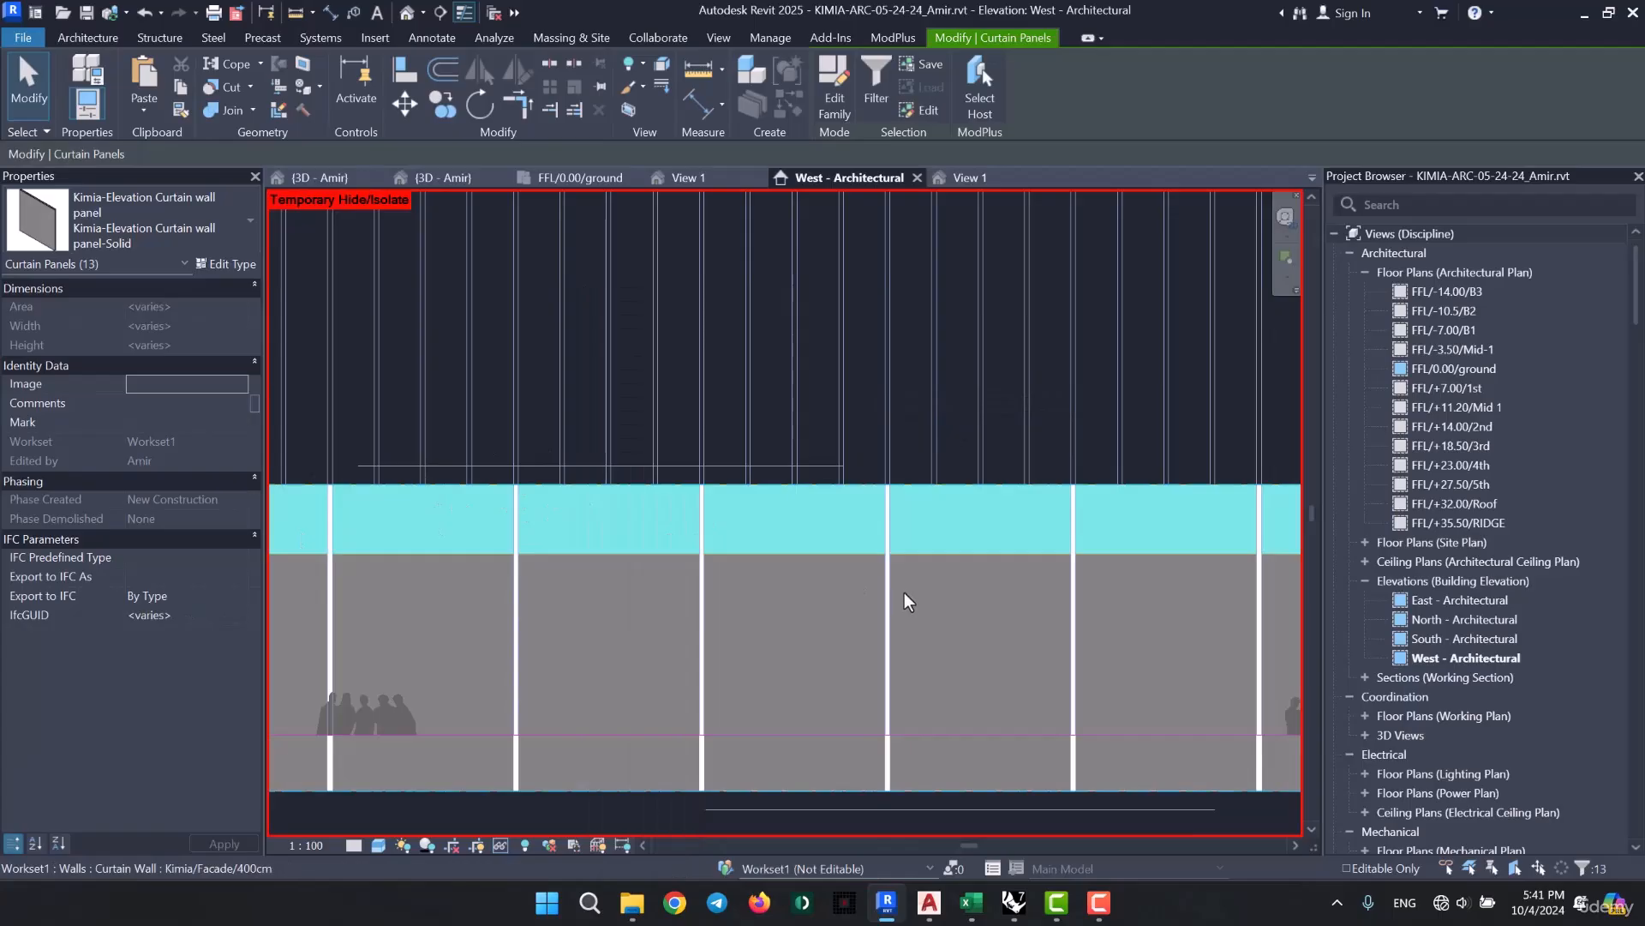
- Open the material choice for Panel Material in the type properties of a single top-row solid panel
{"action": "left_click", "coordinate": [477, 538]}
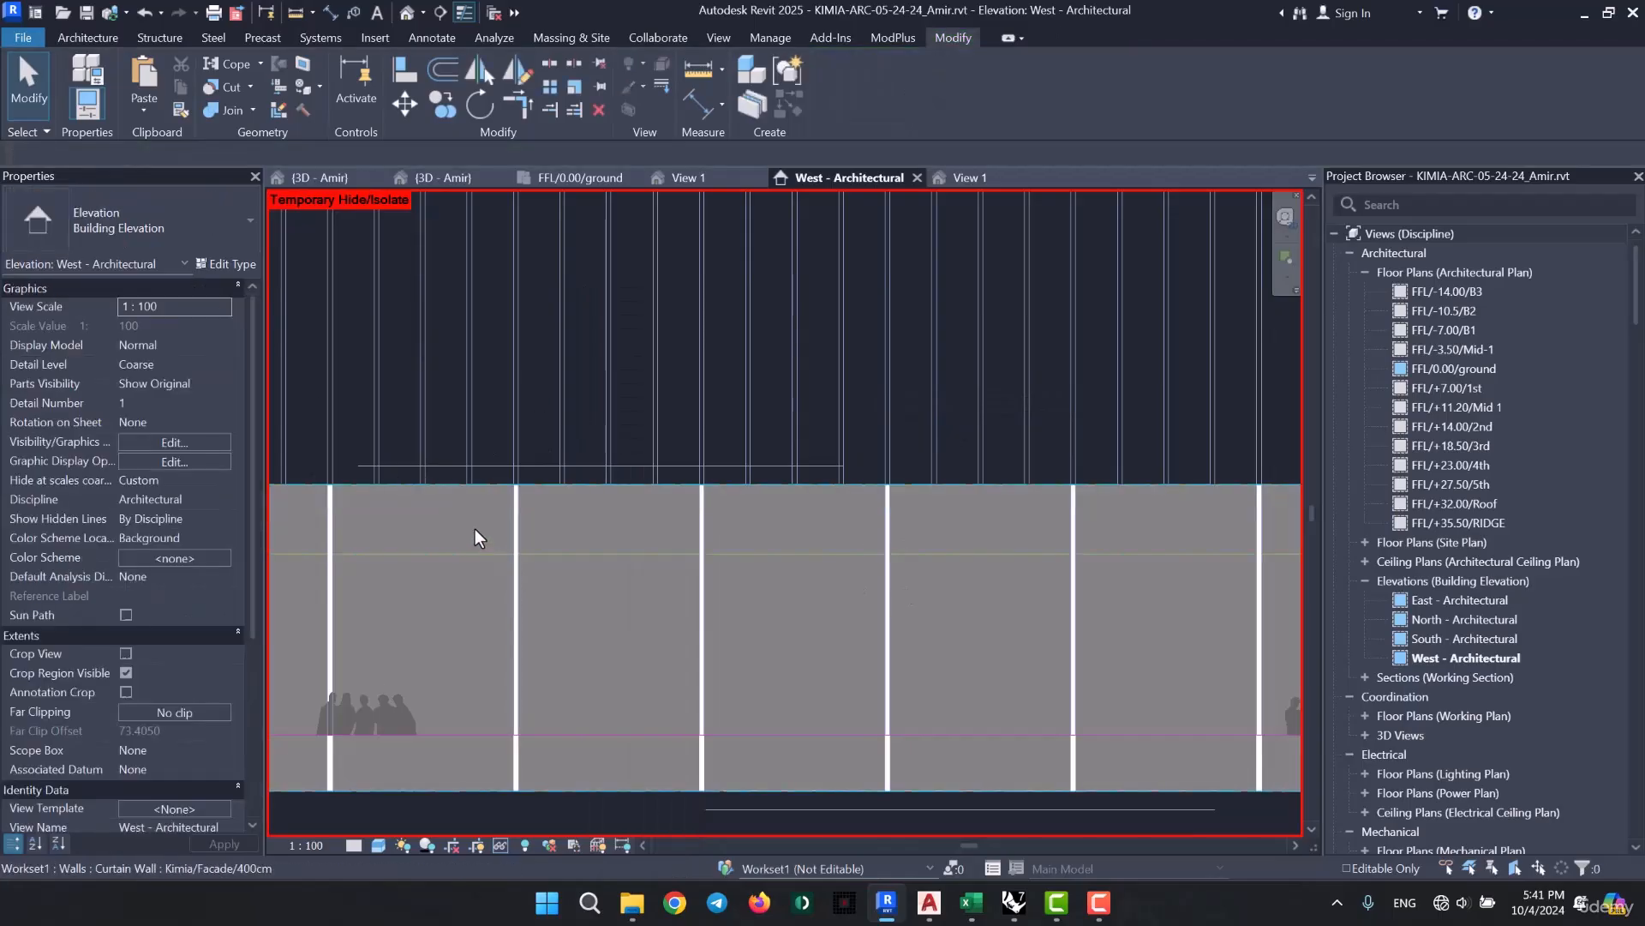
{"action": "left_click", "coordinate": [240, 263]}
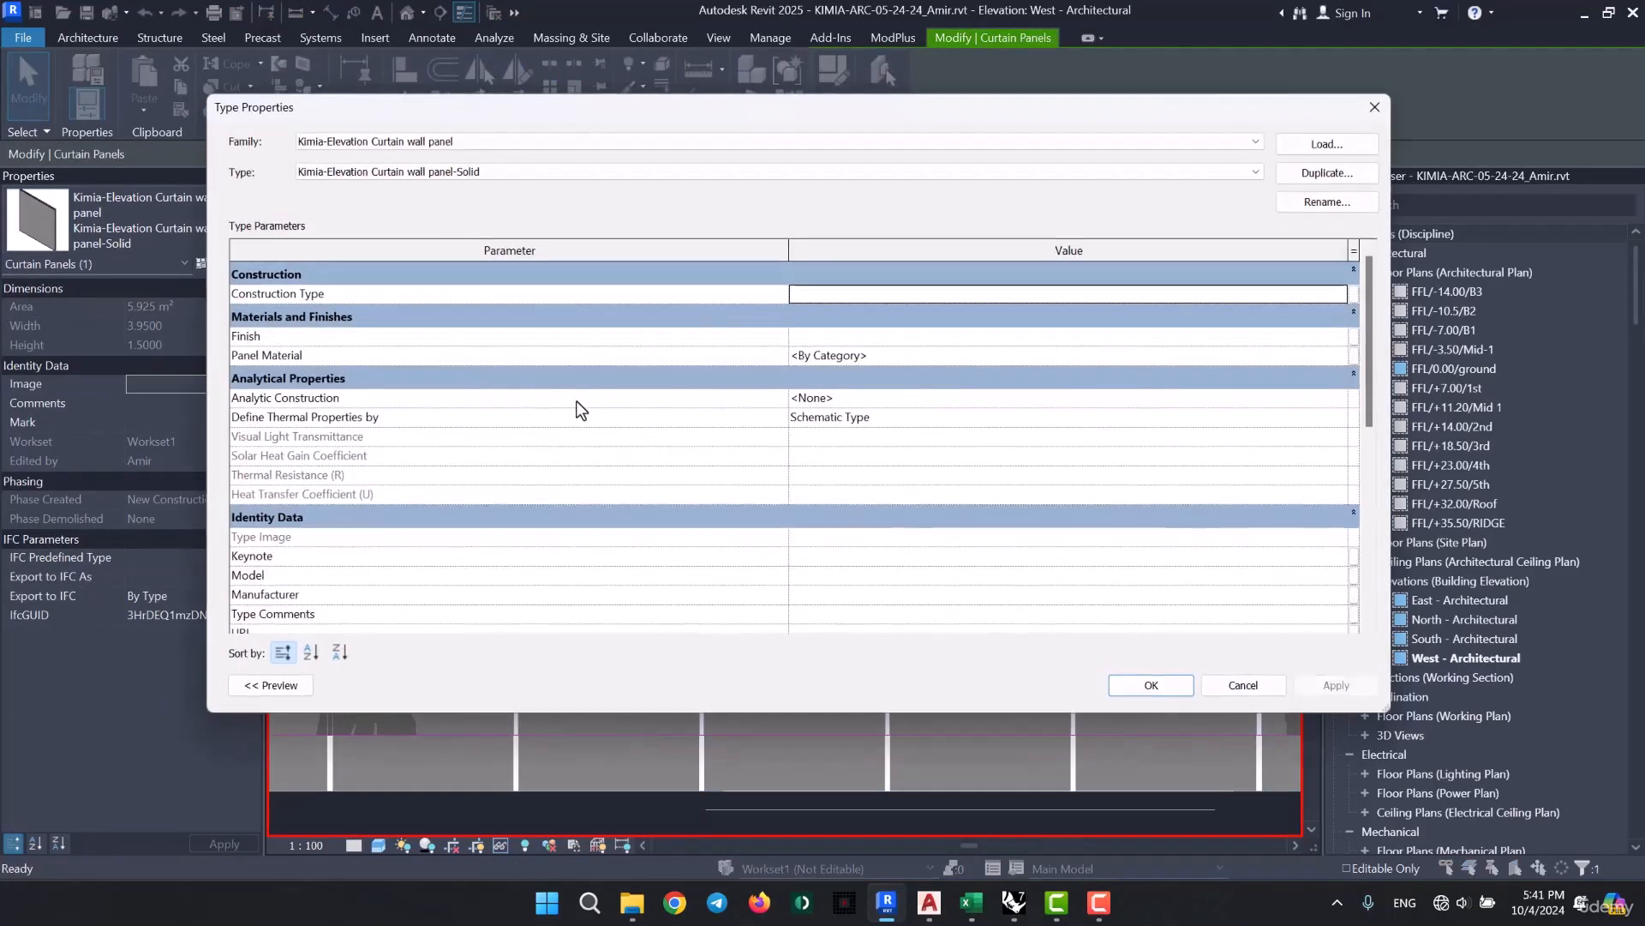
{"action": "left_click", "coordinate": [1340, 357]}
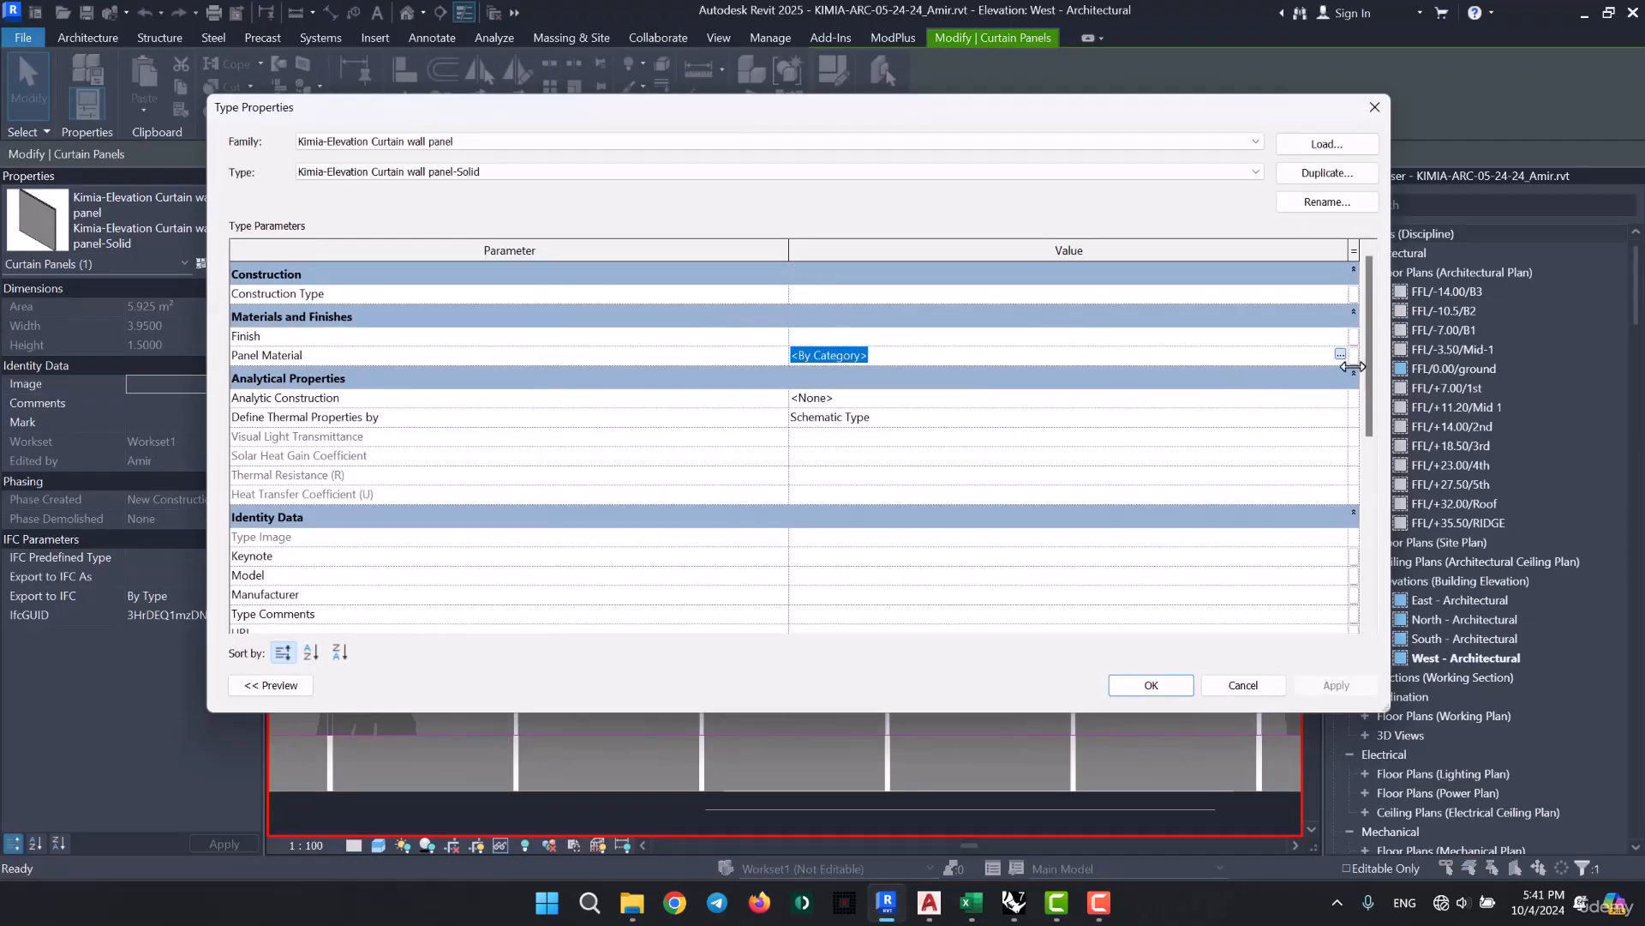
{"action": "left_click", "coordinate": [1339, 354]}
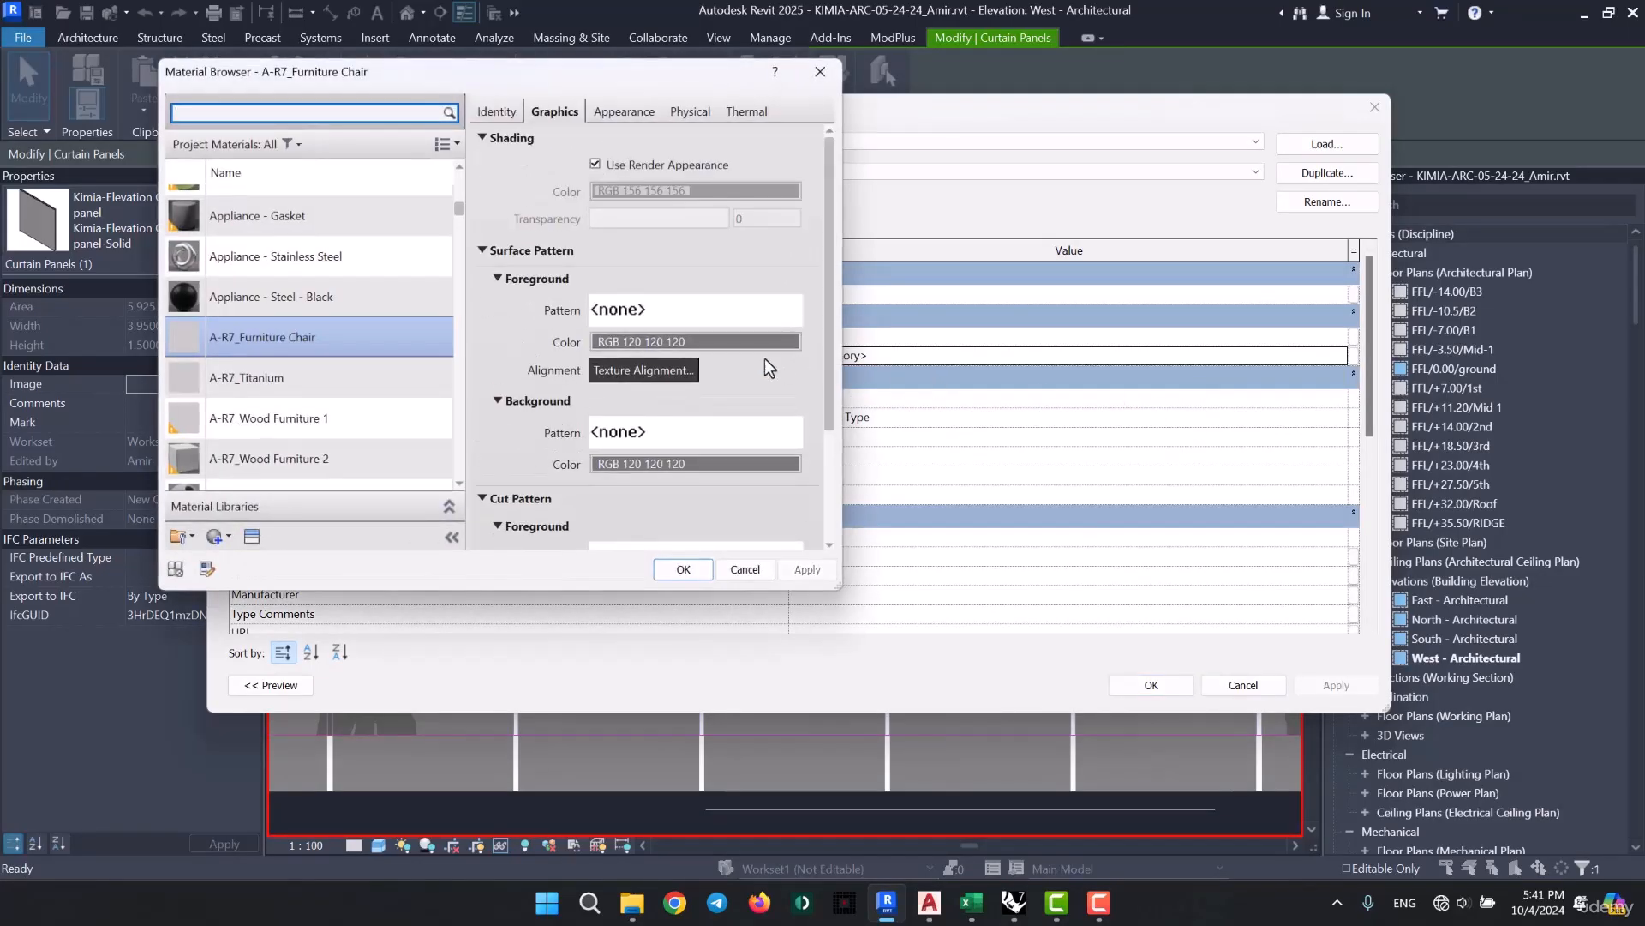
- Duplicate the Default material together with its assets and name the copy "Panel-Solid"
{"action": "scroll", "coordinate": [271, 306], "scroll_direction": "up", "scroll_amount": 6}
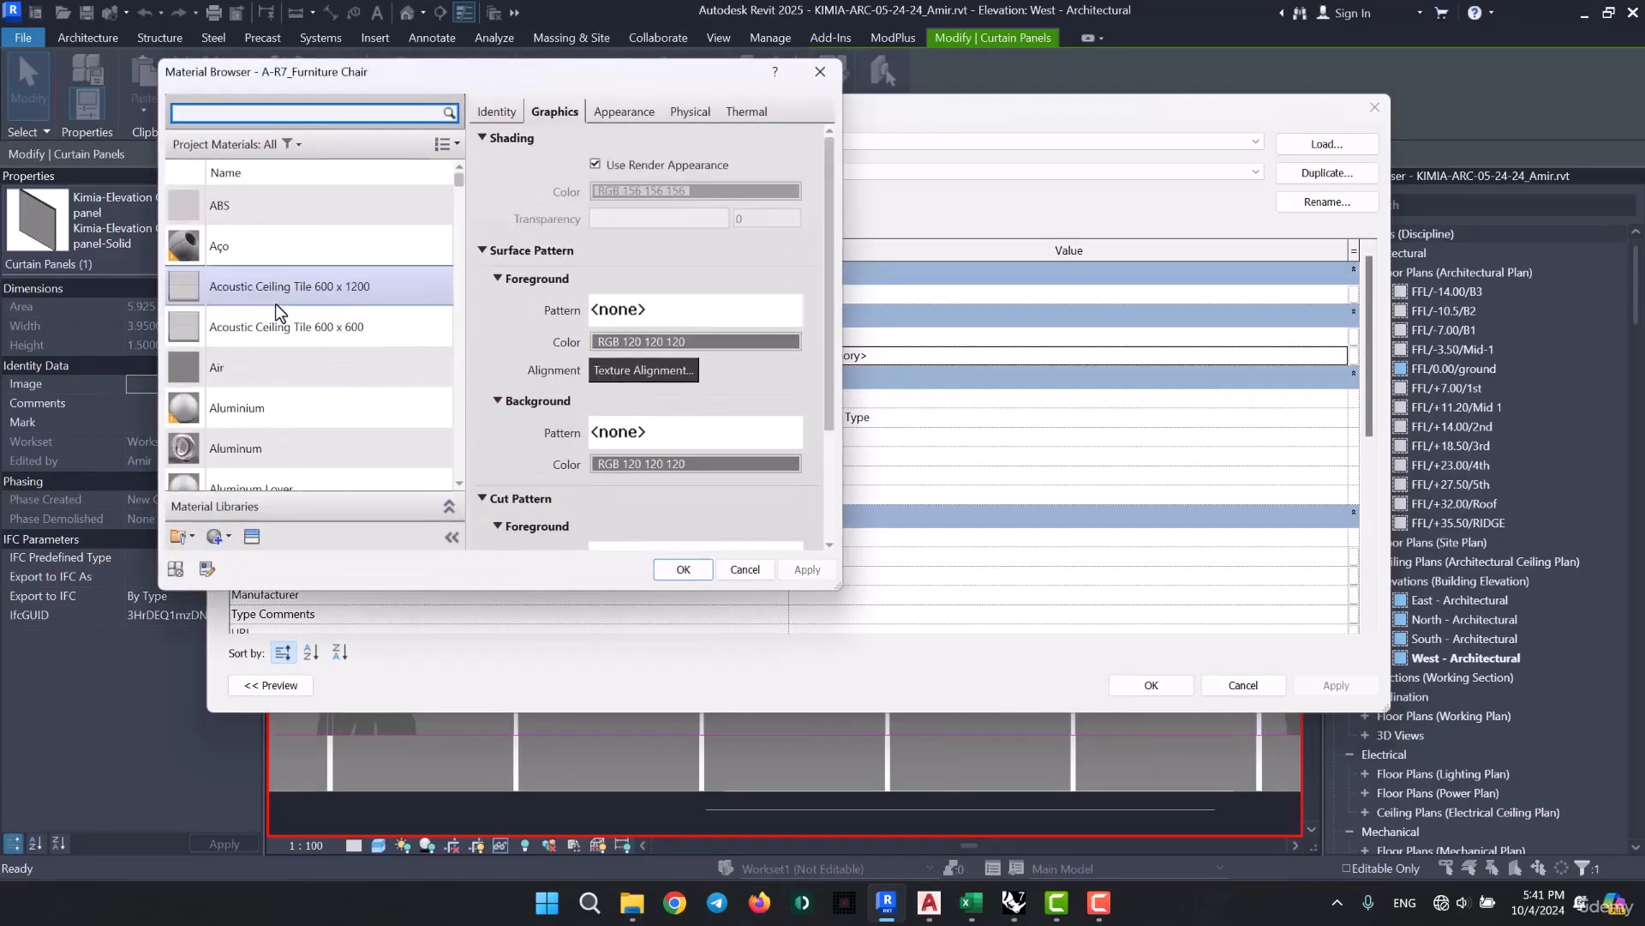
{"action": "scroll", "coordinate": [275, 303], "scroll_direction": "down", "scroll_amount": 2}
{"action": "scroll", "coordinate": [277, 350], "scroll_direction": "down", "scroll_amount": 10}
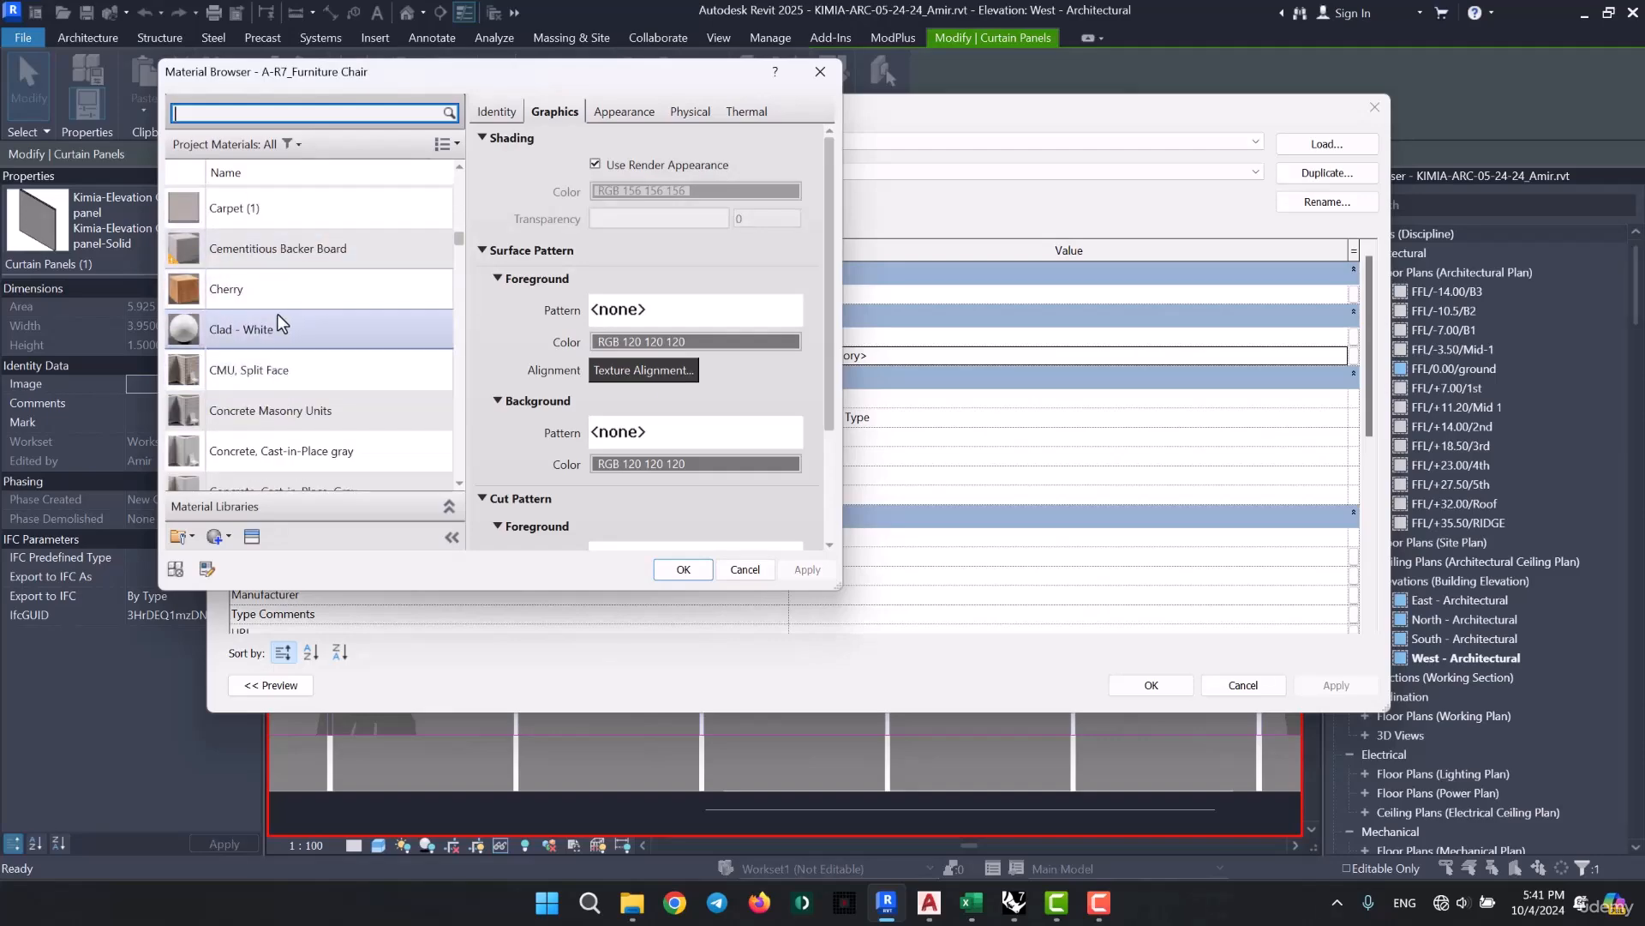
{"action": "scroll", "coordinate": [278, 314], "scroll_direction": "down", "scroll_amount": 5}
{"action": "left_click", "coordinate": [300, 433]}
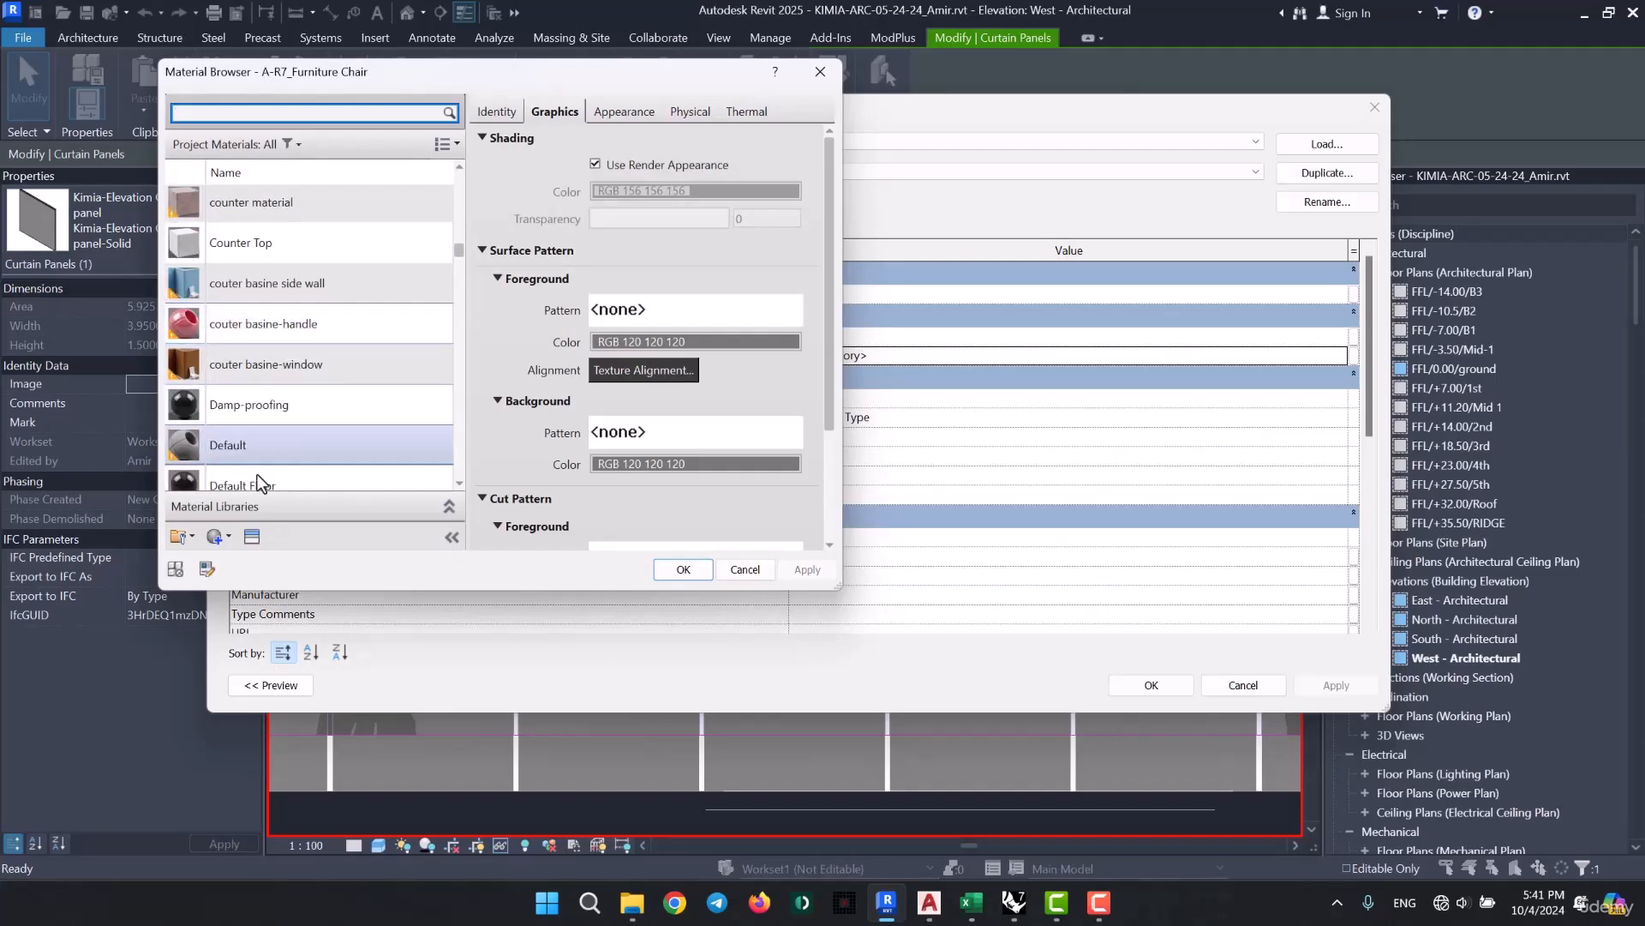
{"action": "right_click", "coordinate": [300, 428]}
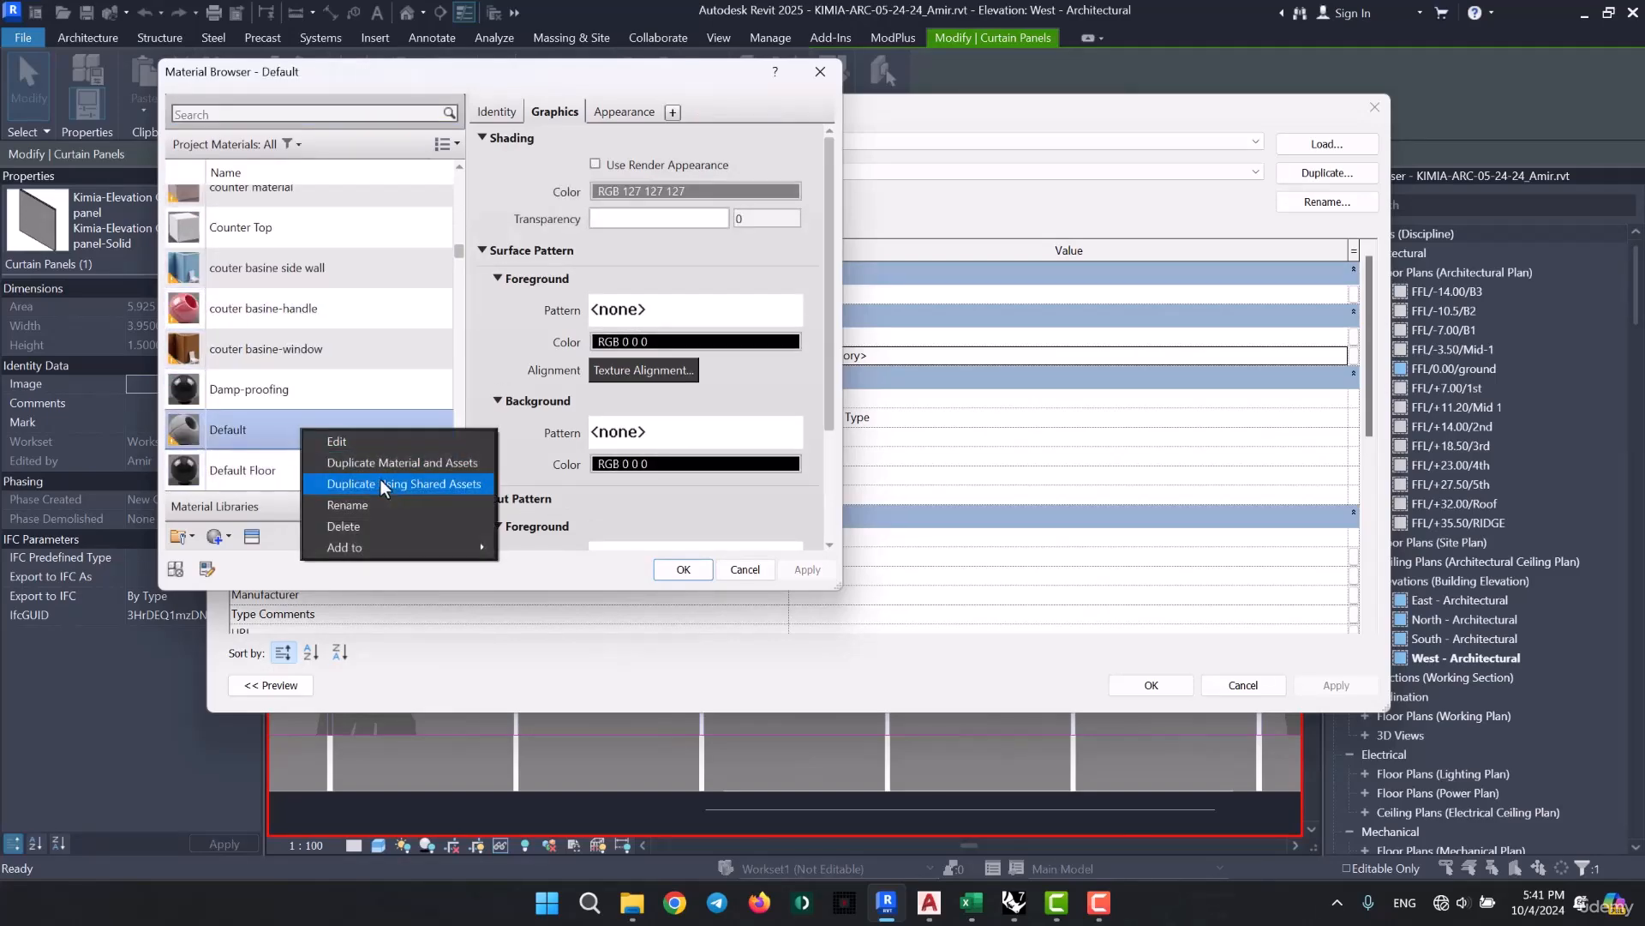
{"action": "left_click", "coordinate": [427, 462]}
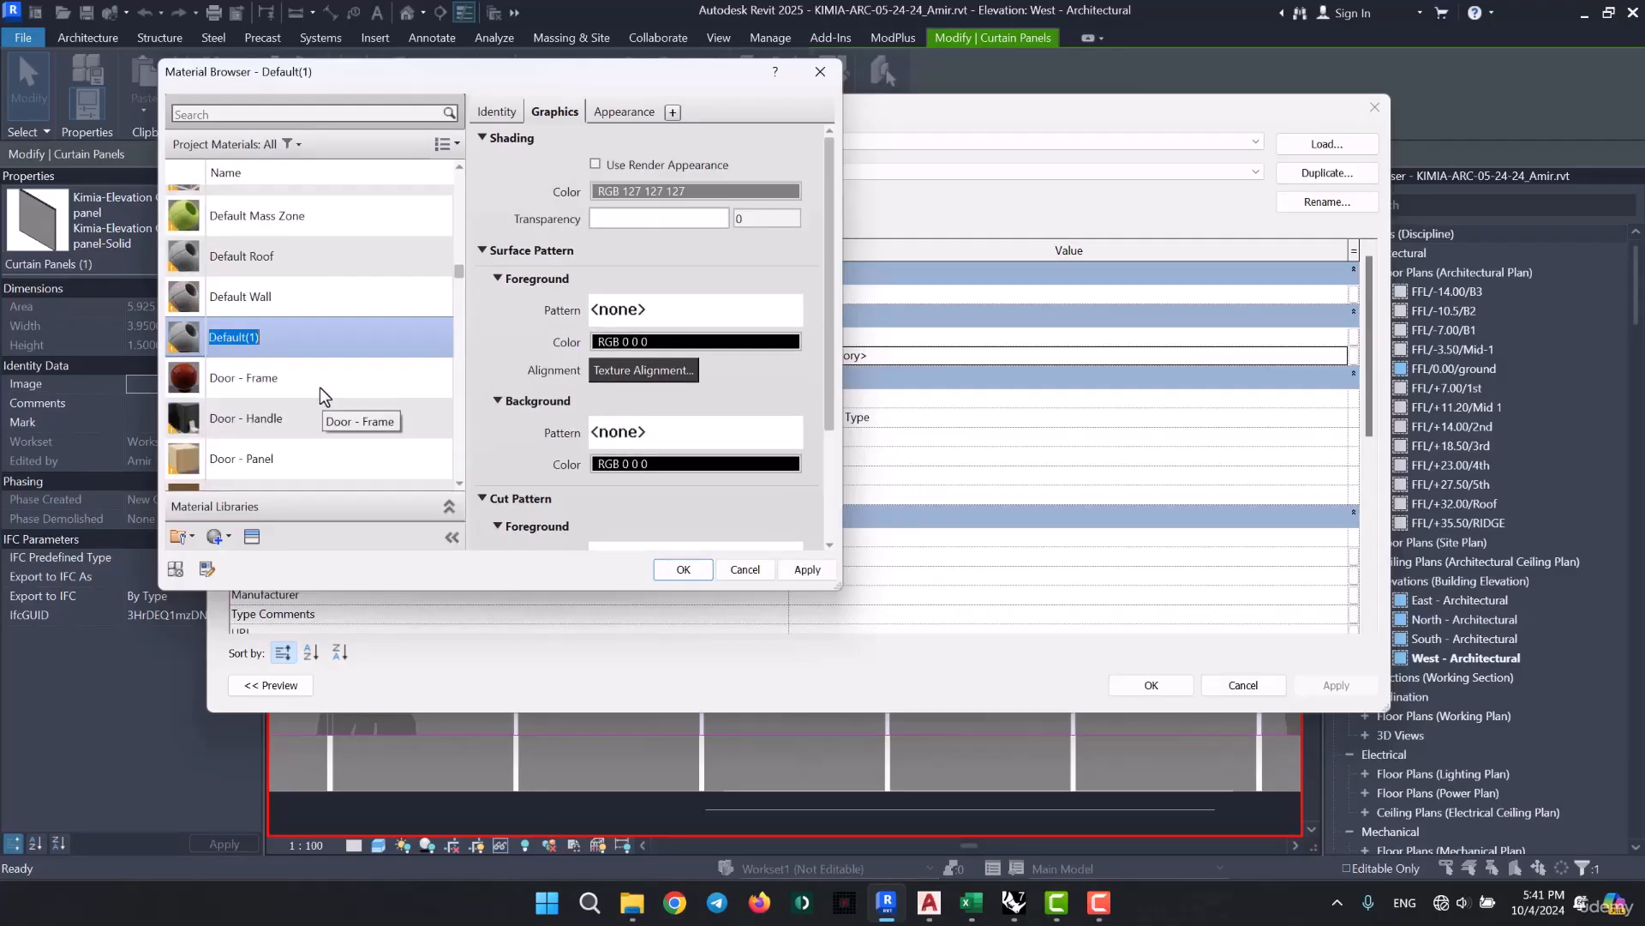
{"action": "type", "text": "Panel-Solid"}
{"action": "key", "text": "Return"}
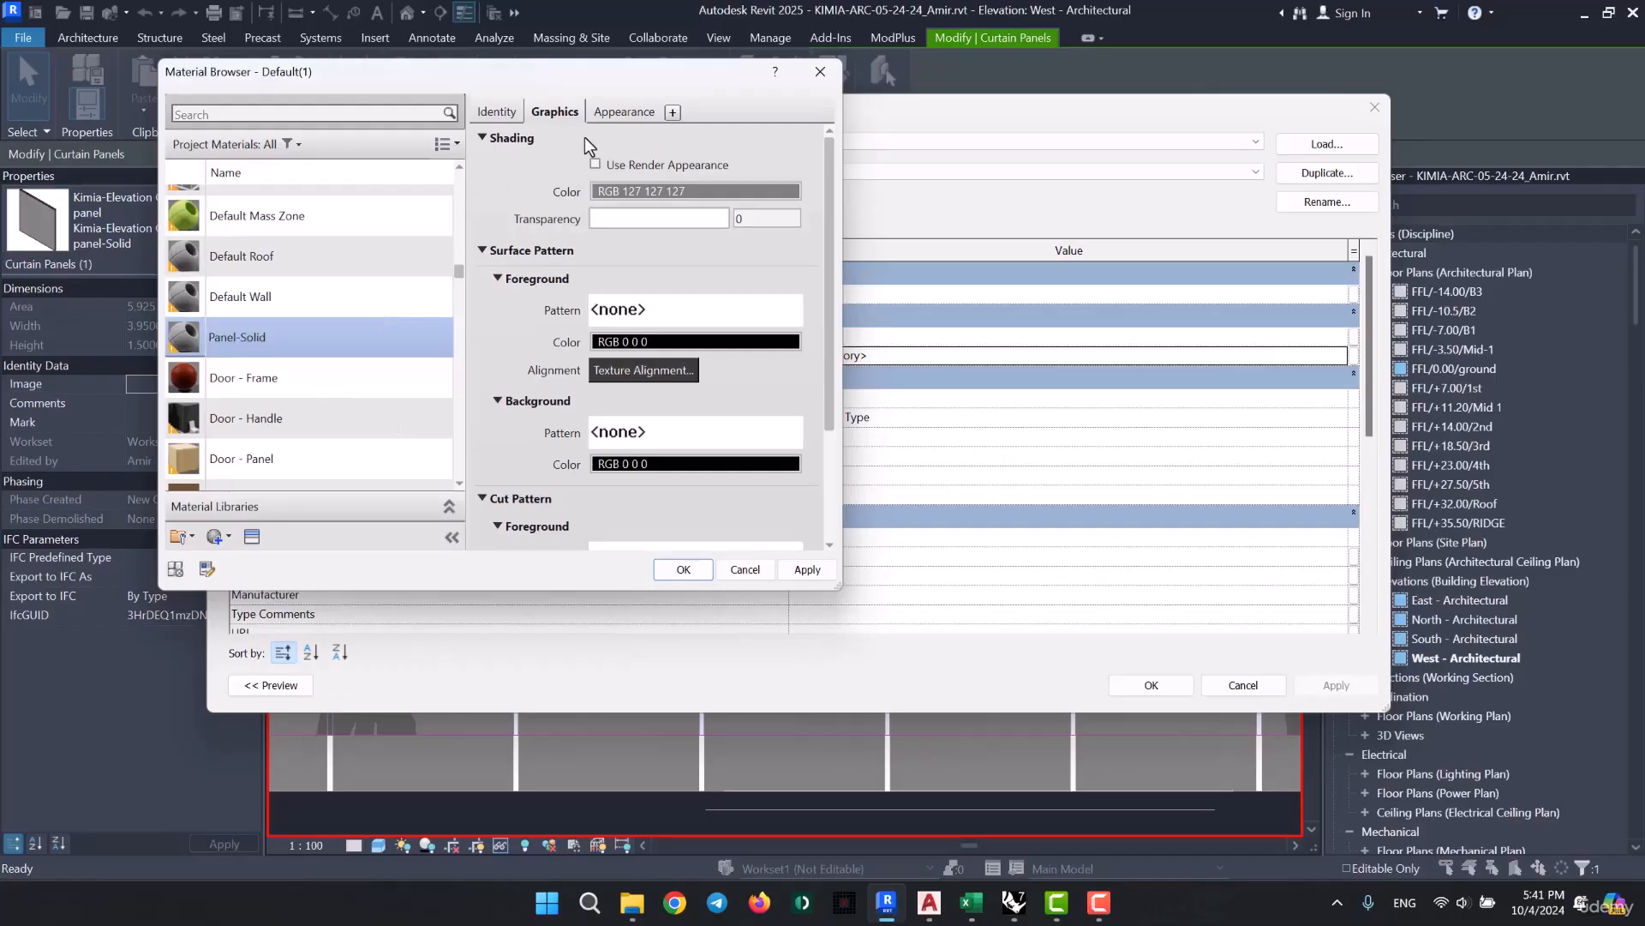
- Set the Panel-Solid shading color to RGB 162 162 162 and assign it as the solid type's Panel Material
{"action": "left_click", "coordinate": [636, 188]}
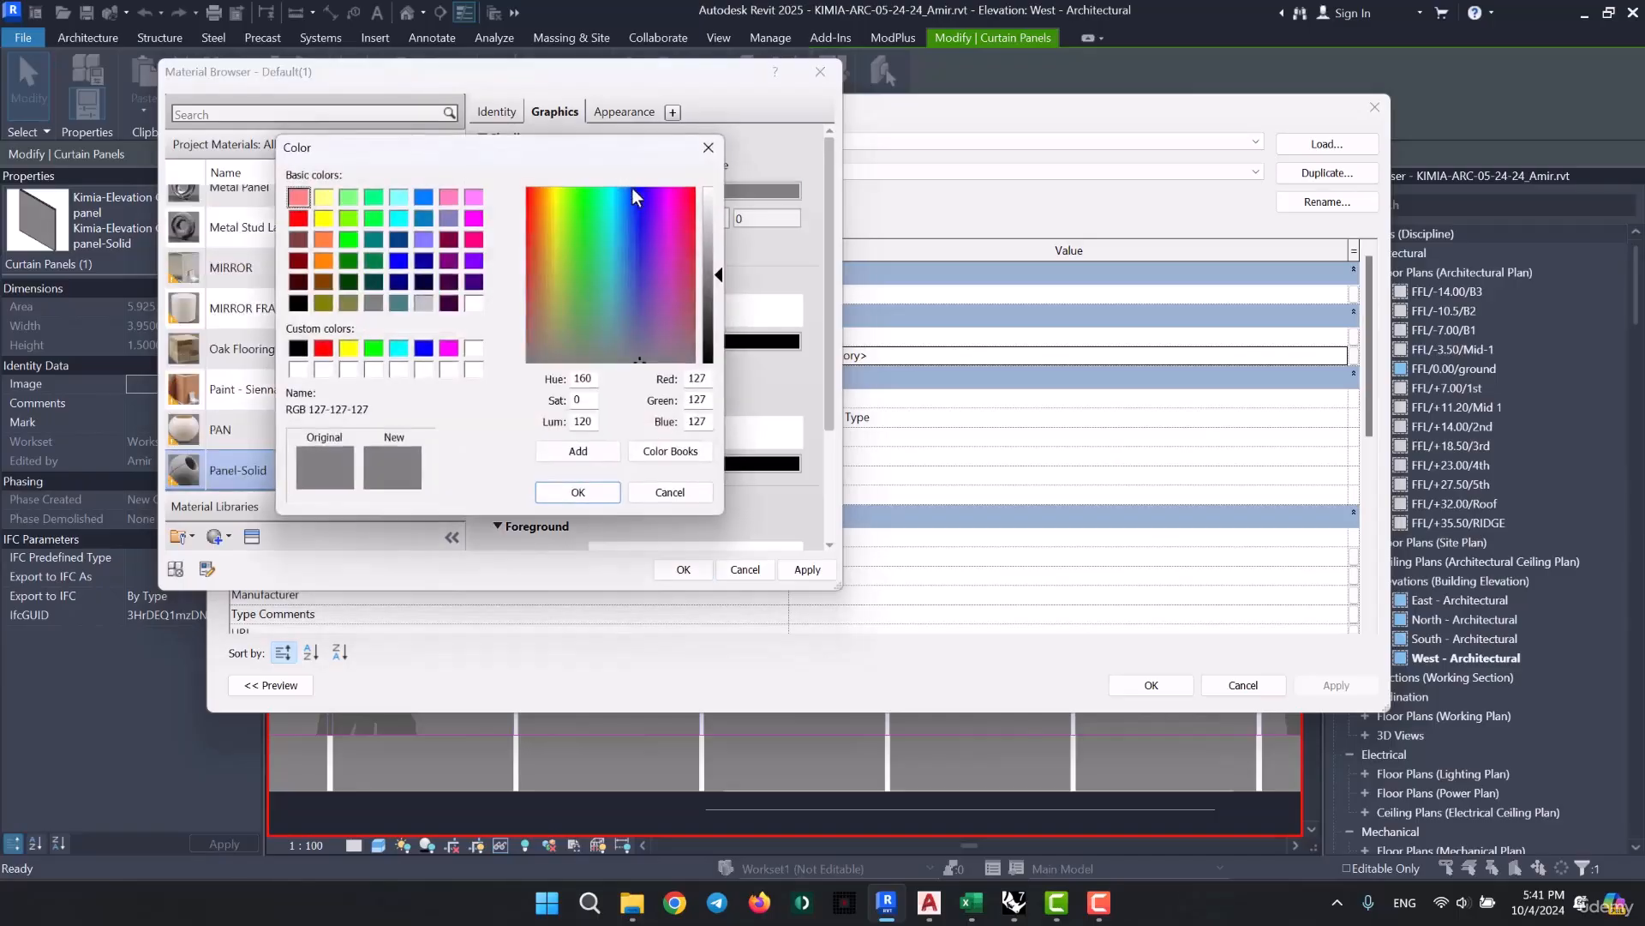
{"action": "left_click_drag", "start_coordinate": [704, 275], "coordinate": [717, 252]}
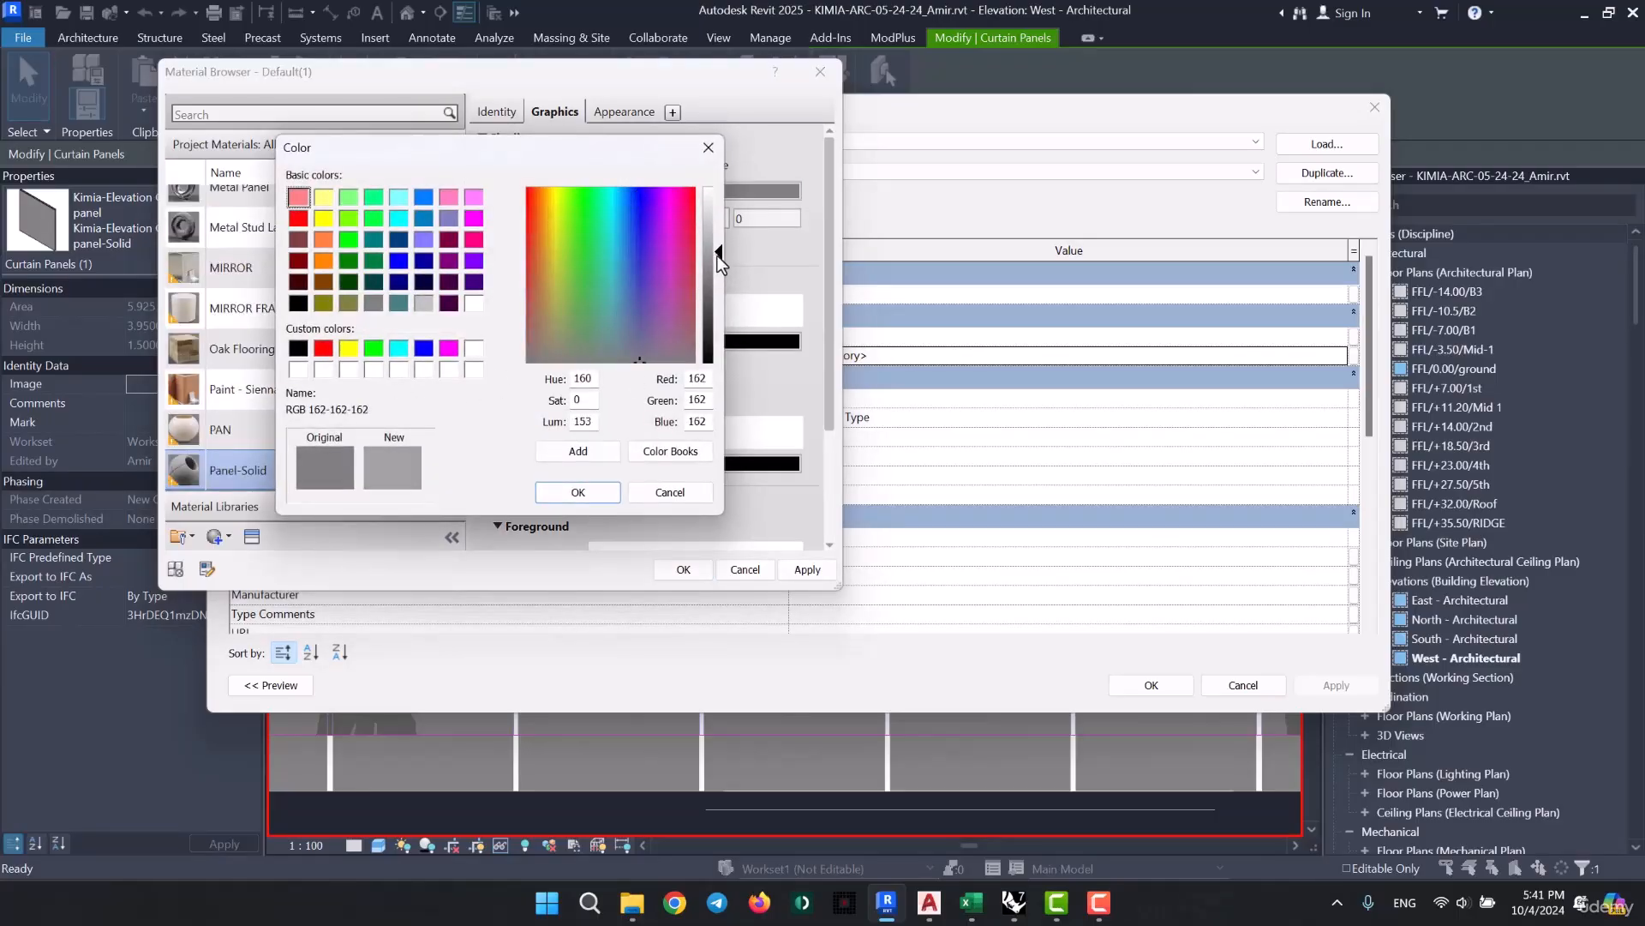
{"action": "left_click", "coordinate": [608, 496]}
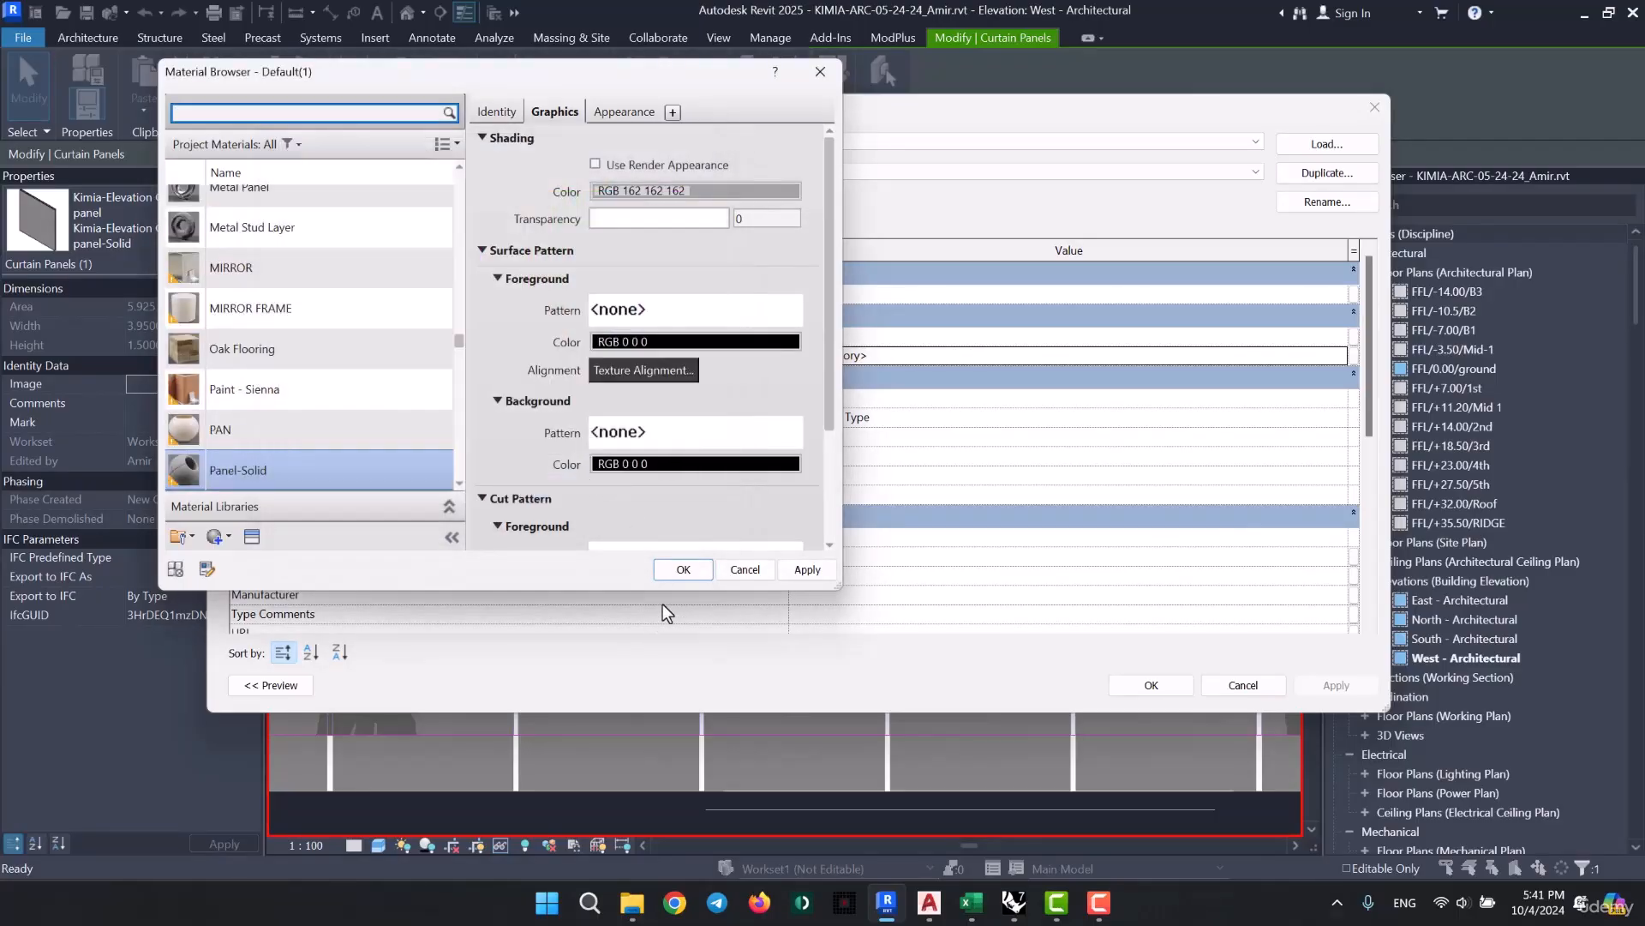
{"action": "left_click", "coordinate": [679, 568]}
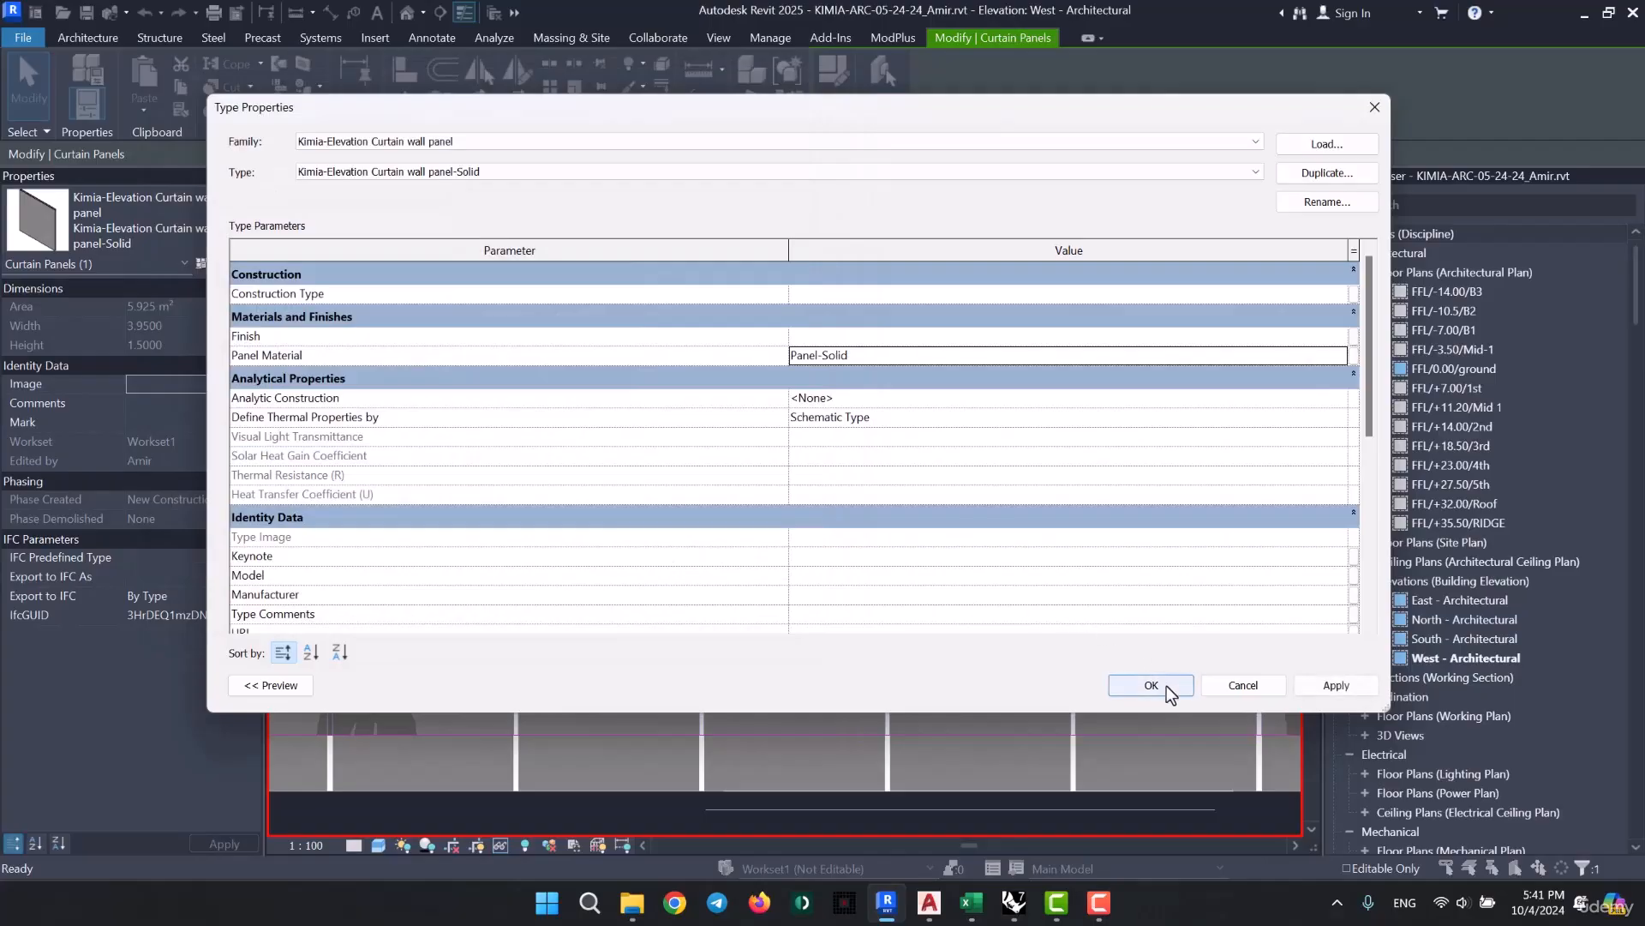
{"action": "left_click", "coordinate": [1157, 685]}
{"action": "key", "text": "Escape"}
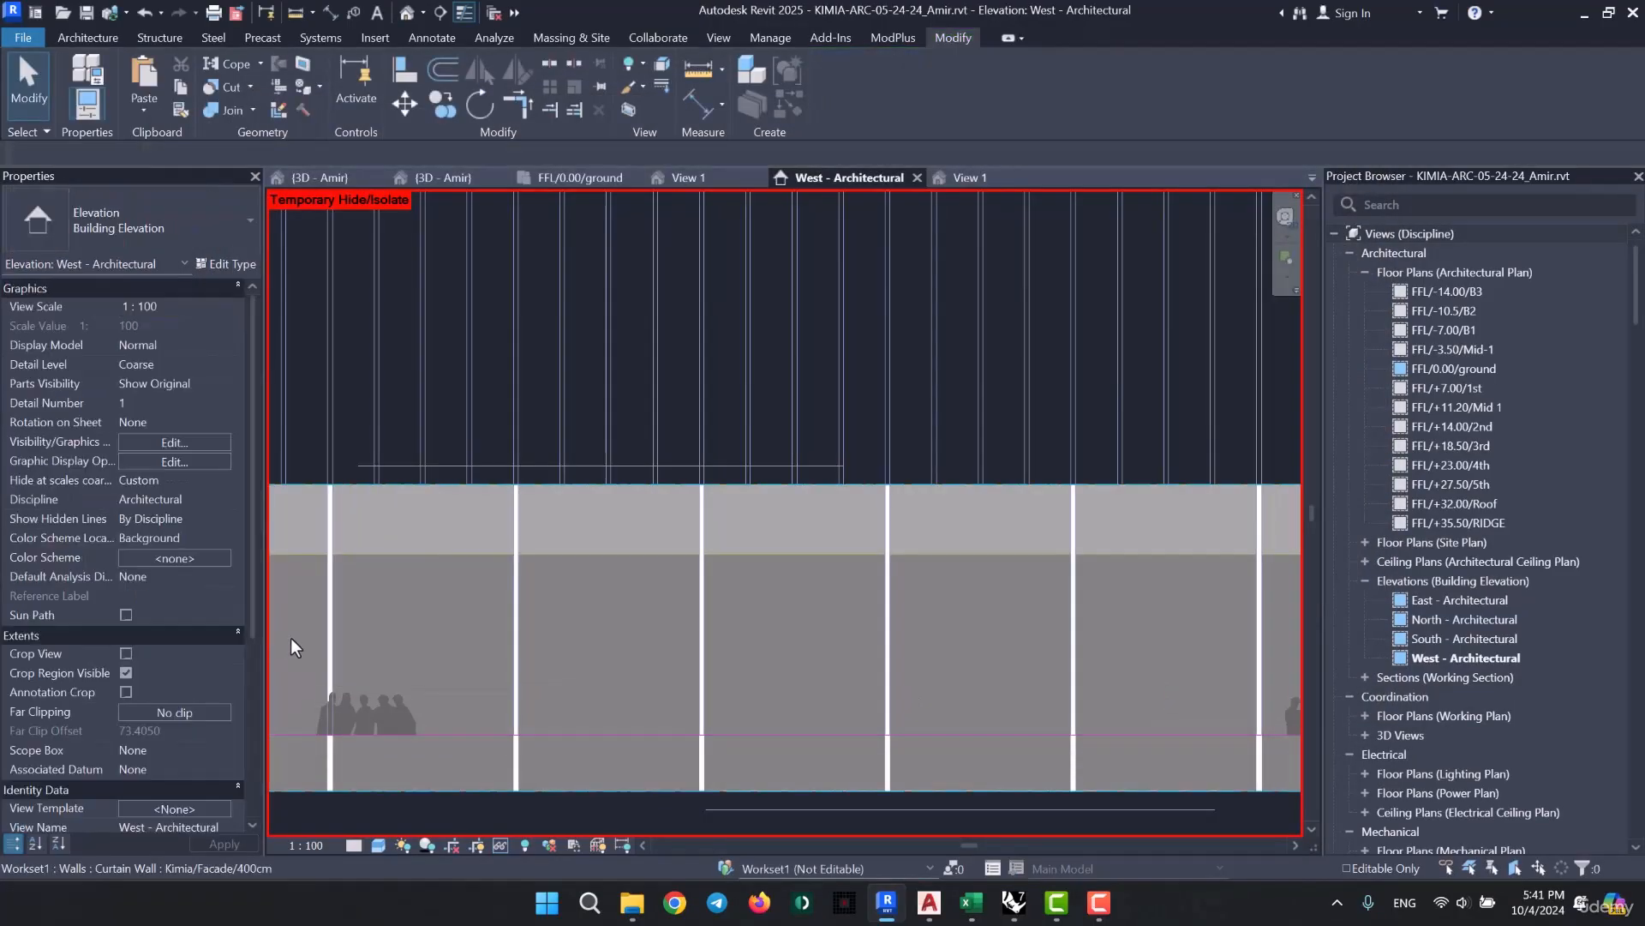
- Open the material choice for Panel Material in the type properties of a large panel below the top row
{"action": "left_click", "coordinate": [641, 638]}
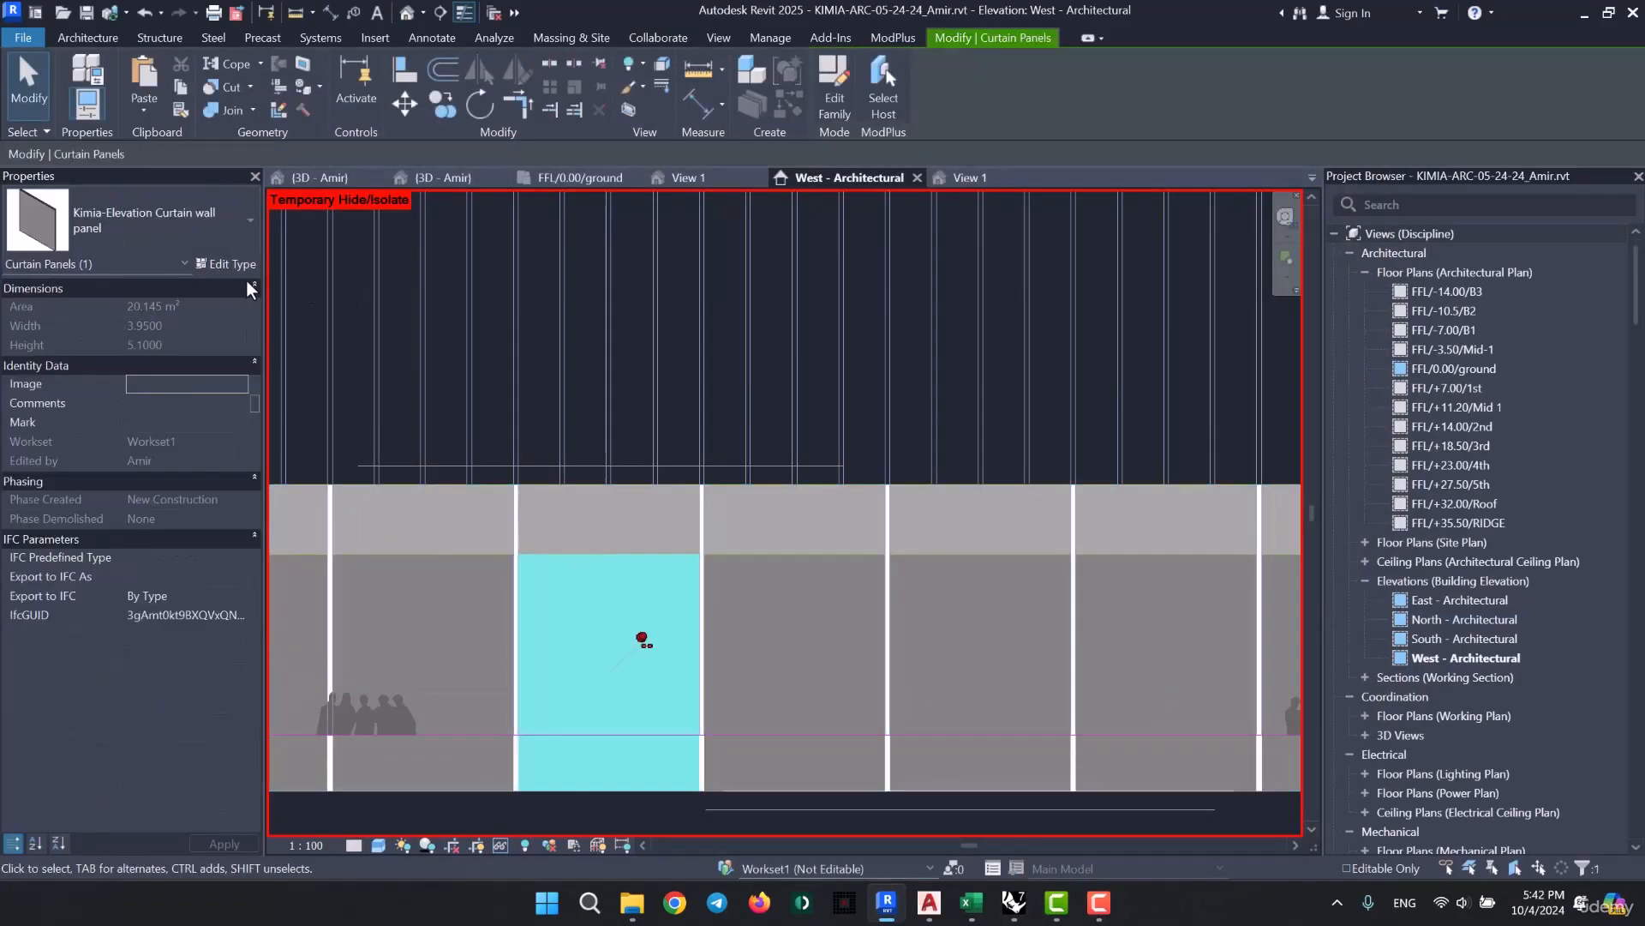
{"action": "left_click", "coordinate": [227, 263]}
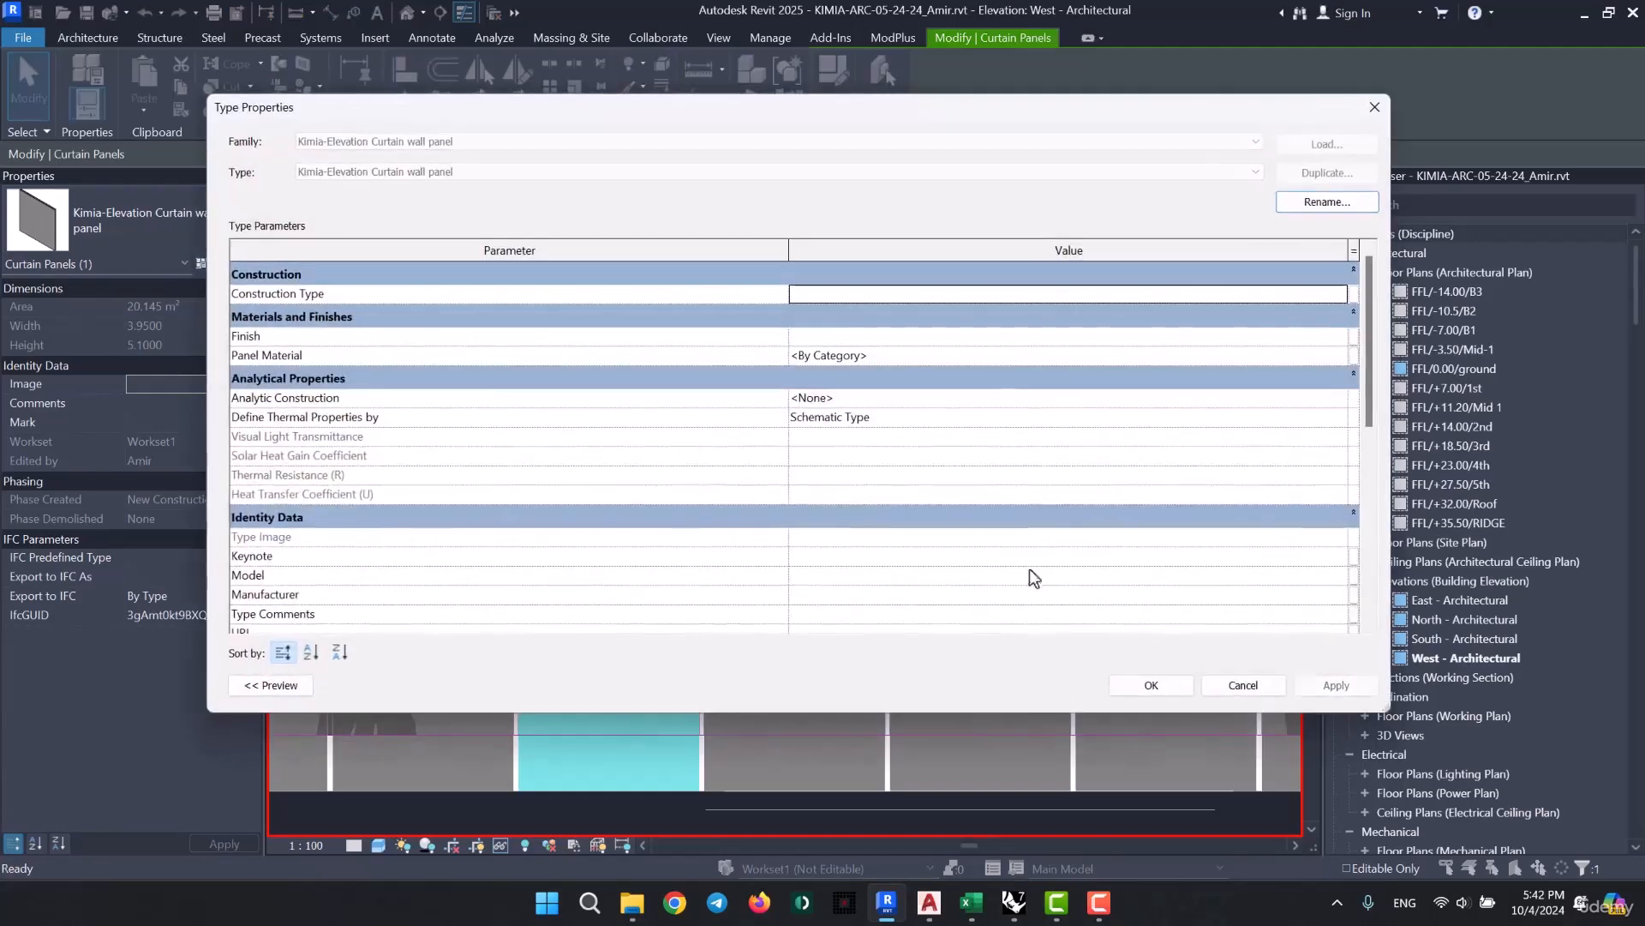
{"action": "left_click_drag", "start_coordinate": [971, 118], "coordinate": [1175, 101]}
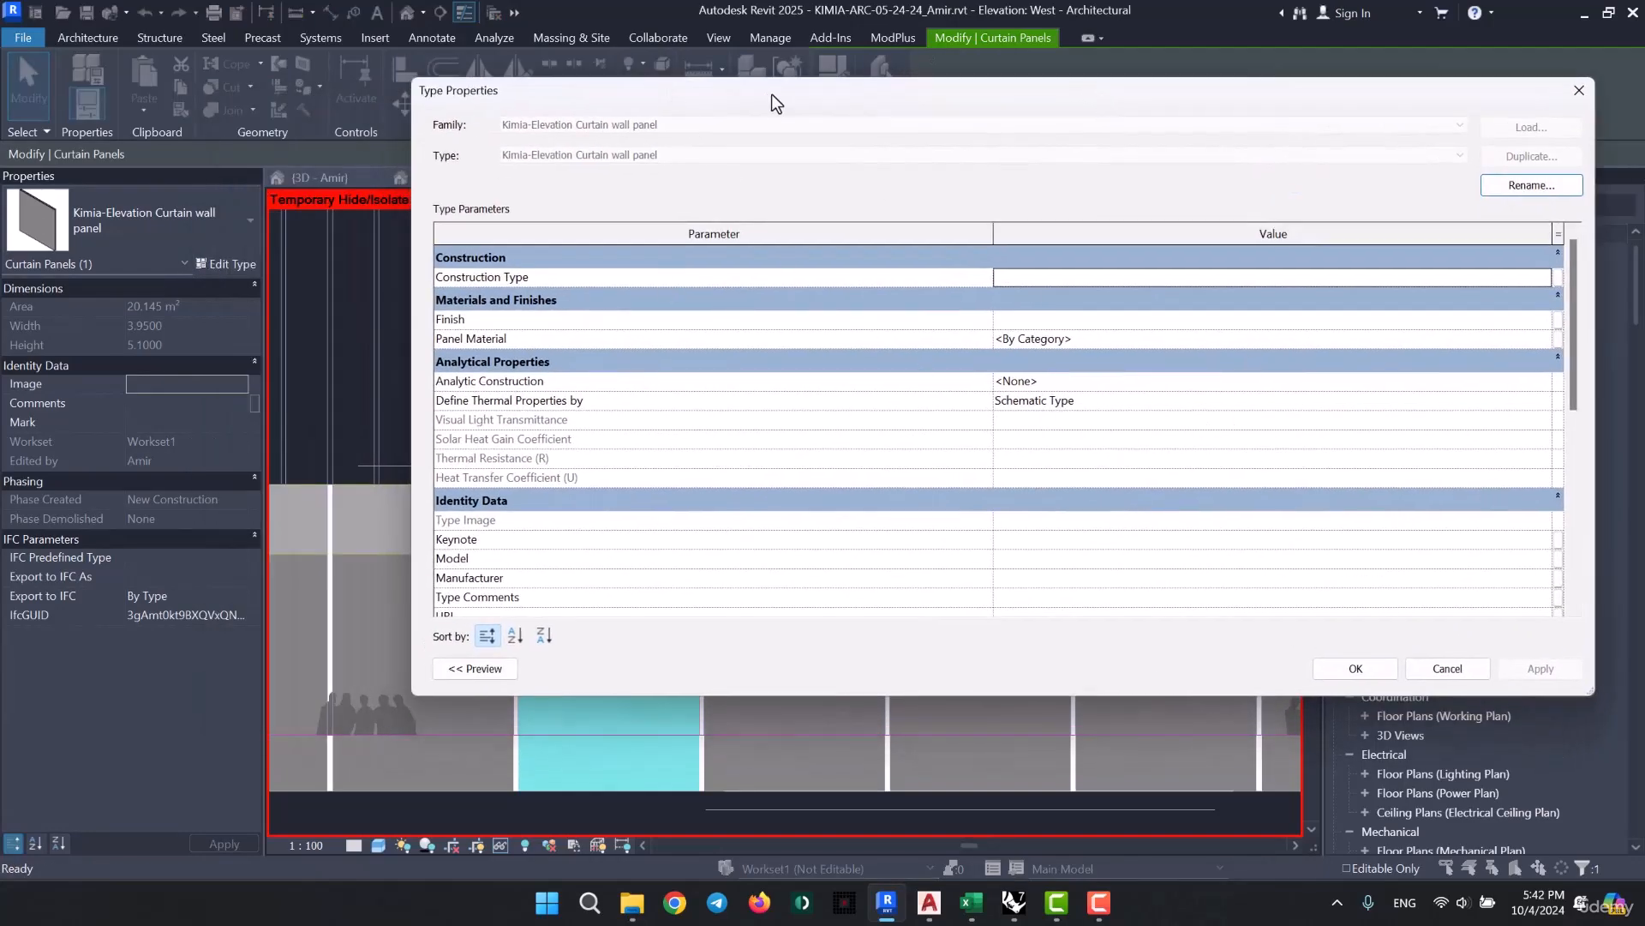
{"action": "left_click_drag", "start_coordinate": [771, 94], "coordinate": [539, 110]}
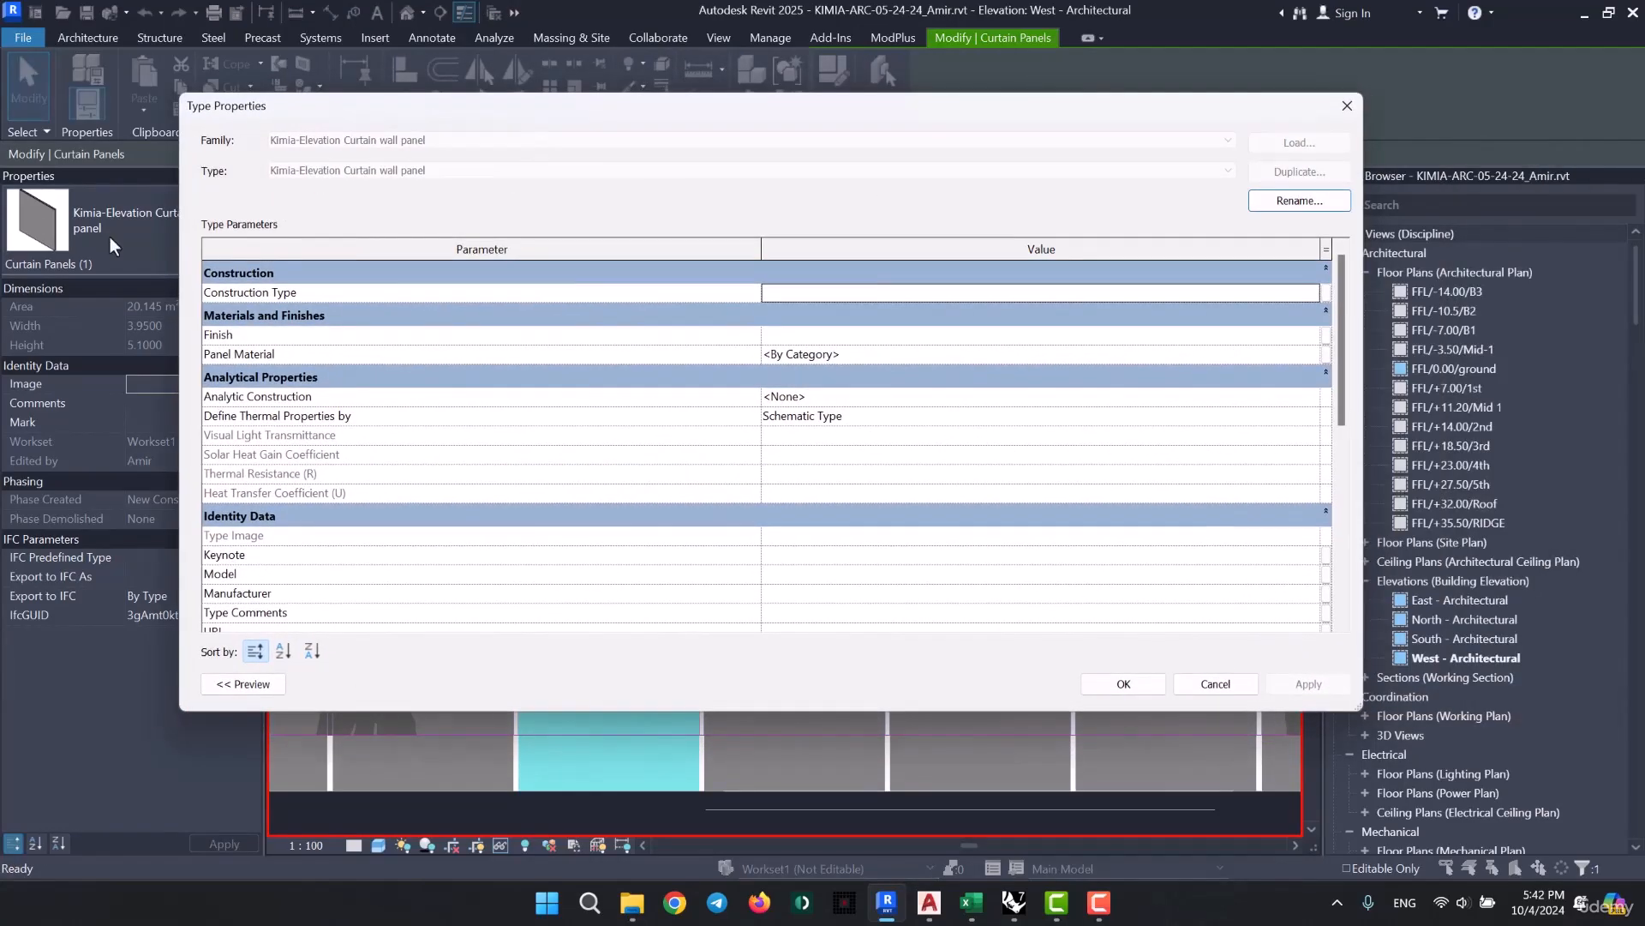
{"action": "left_click", "coordinate": [1308, 352]}
{"action": "left_click", "coordinate": [1308, 353]}
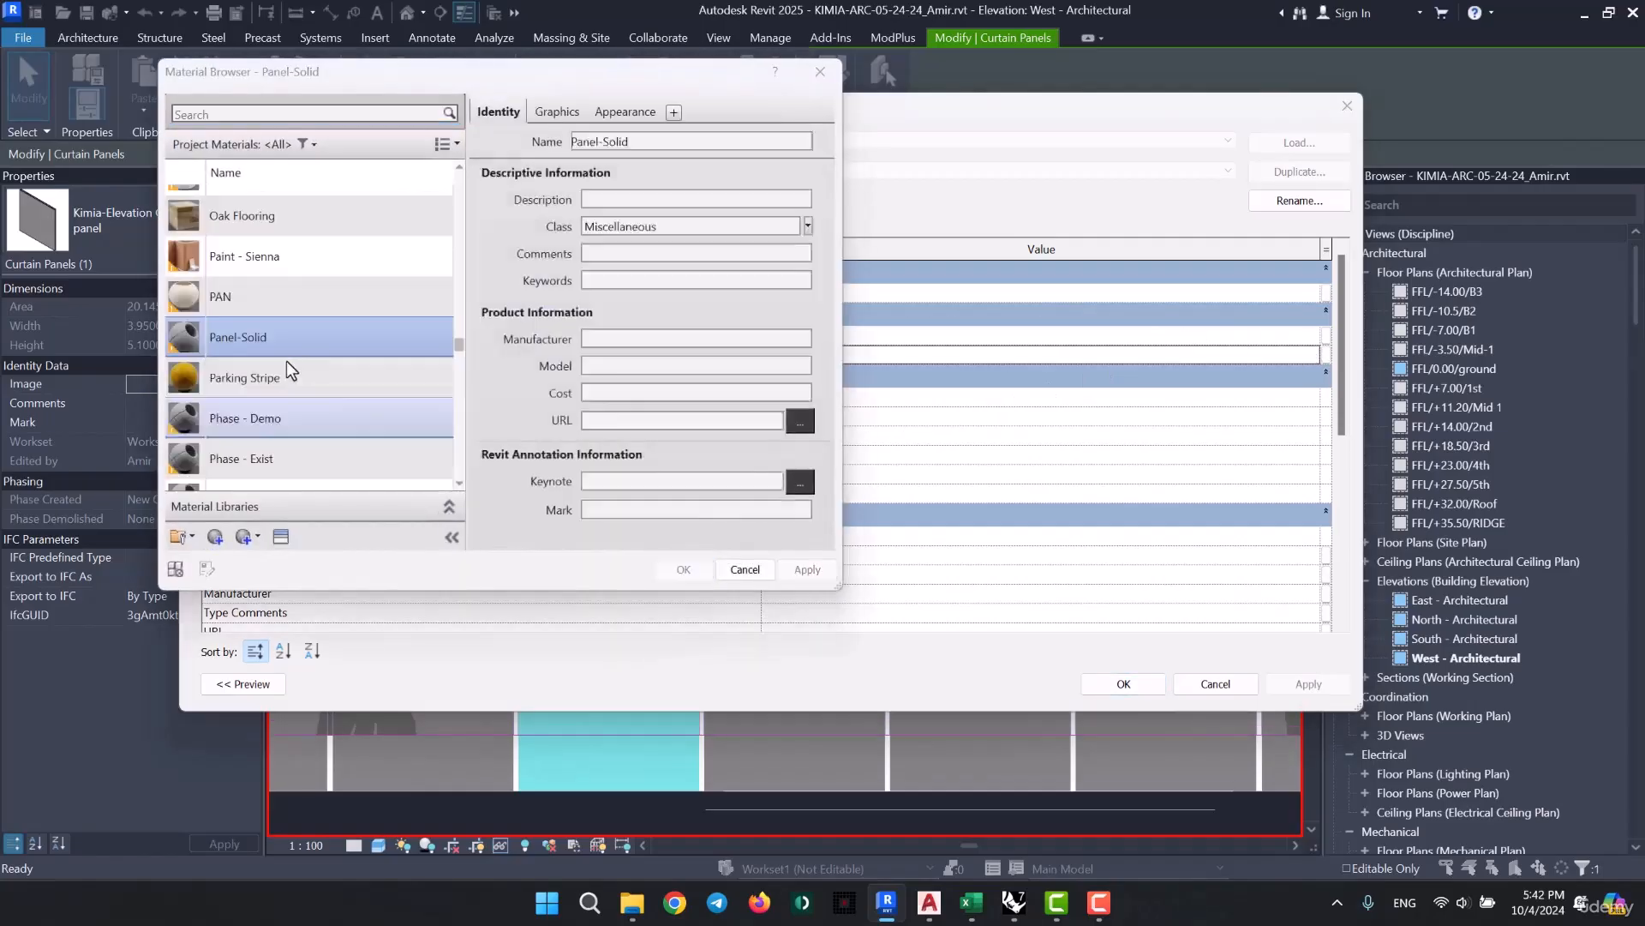
- Assign the Glass Elev material as the Panel Material of the Kimia-Elevation Curtain wall panel type
{"action": "scroll", "coordinate": [247, 375], "scroll_direction": "up", "scroll_amount": 3}
{"action": "scroll", "coordinate": [260, 365], "scroll_direction": "up", "scroll_amount": 6}
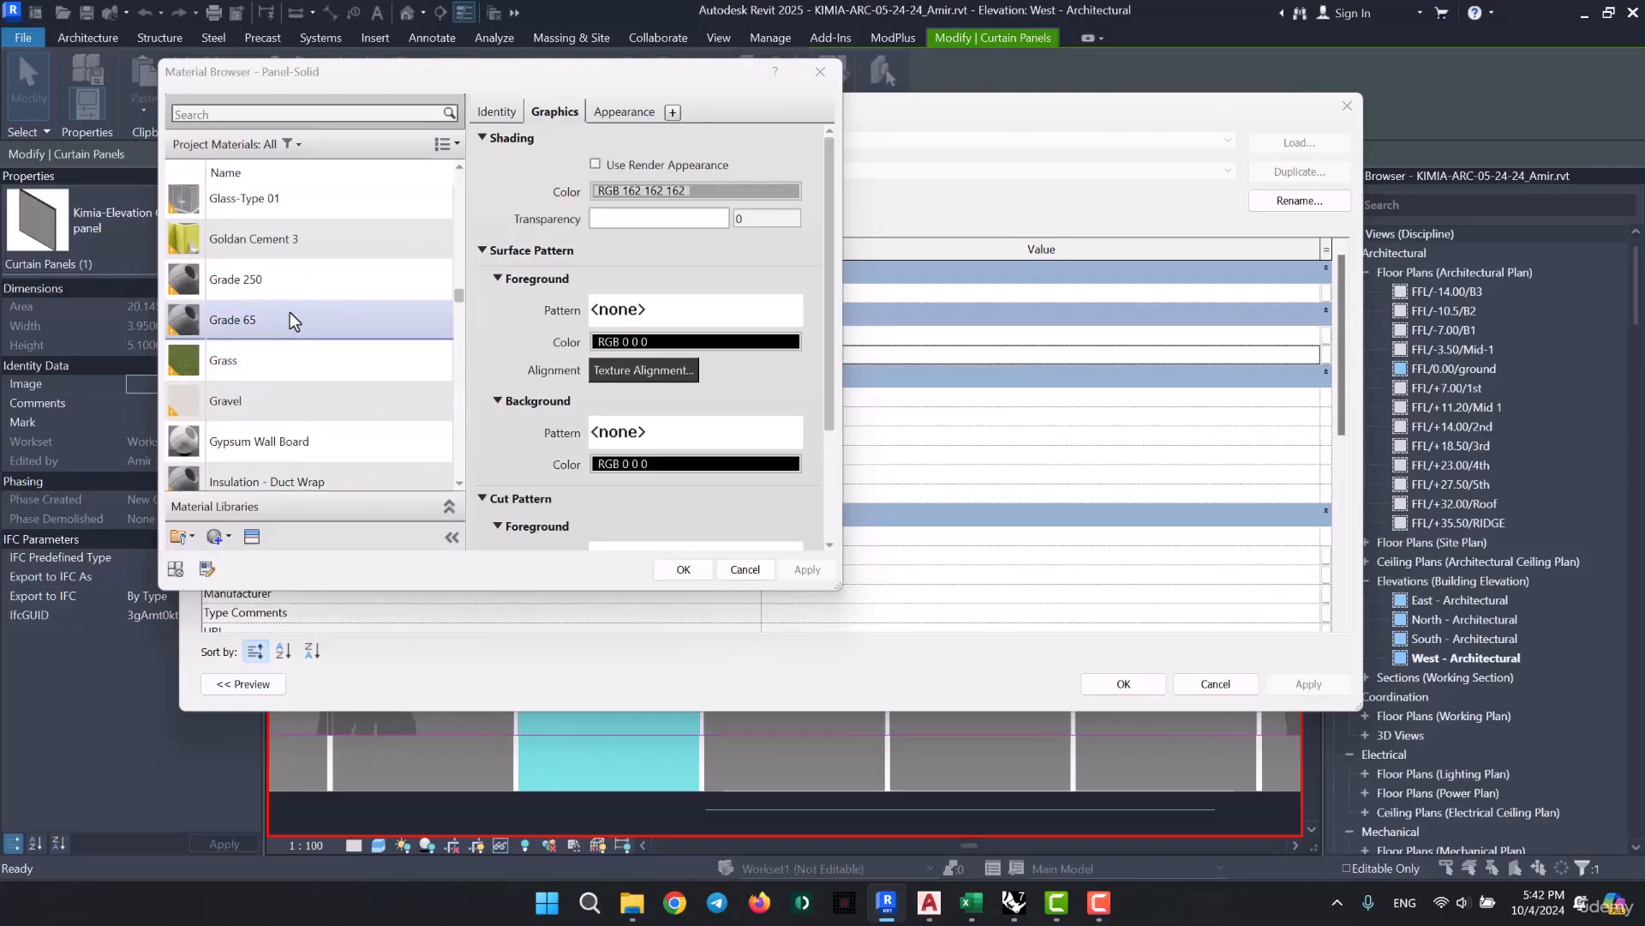
{"action": "scroll", "coordinate": [286, 361], "scroll_direction": "up", "scroll_amount": 3}
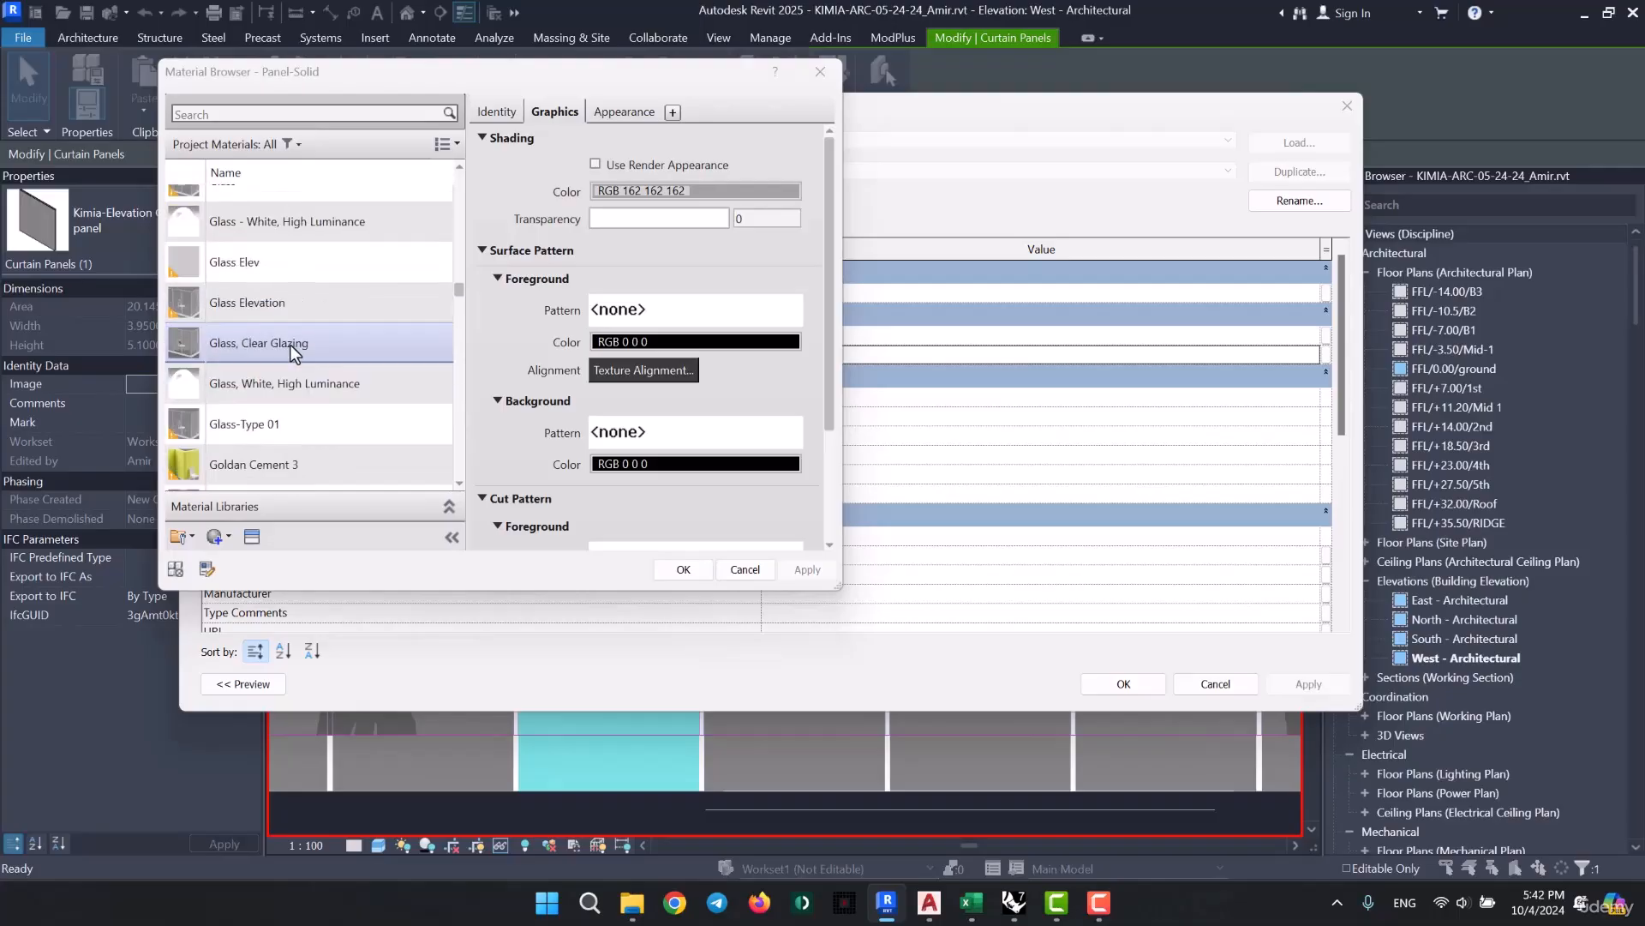
{"action": "left_click", "coordinate": [266, 304]}
{"action": "left_click", "coordinate": [271, 263]}
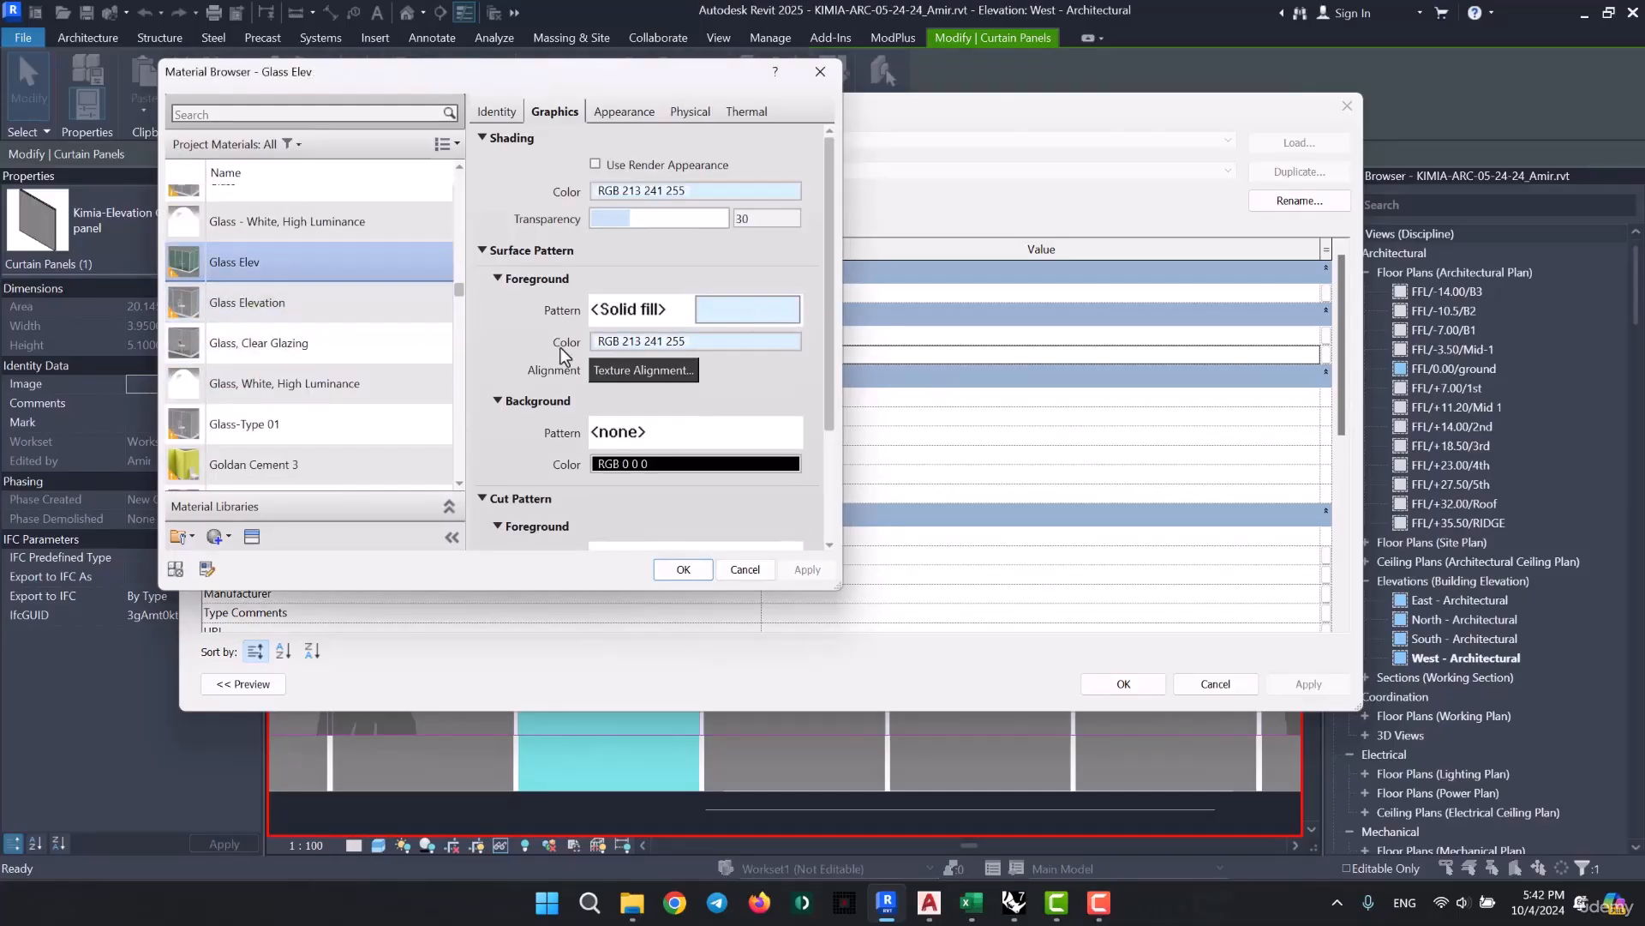
{"action": "scroll", "coordinate": [440, 341], "scroll_direction": "up", "scroll_amount": 1}
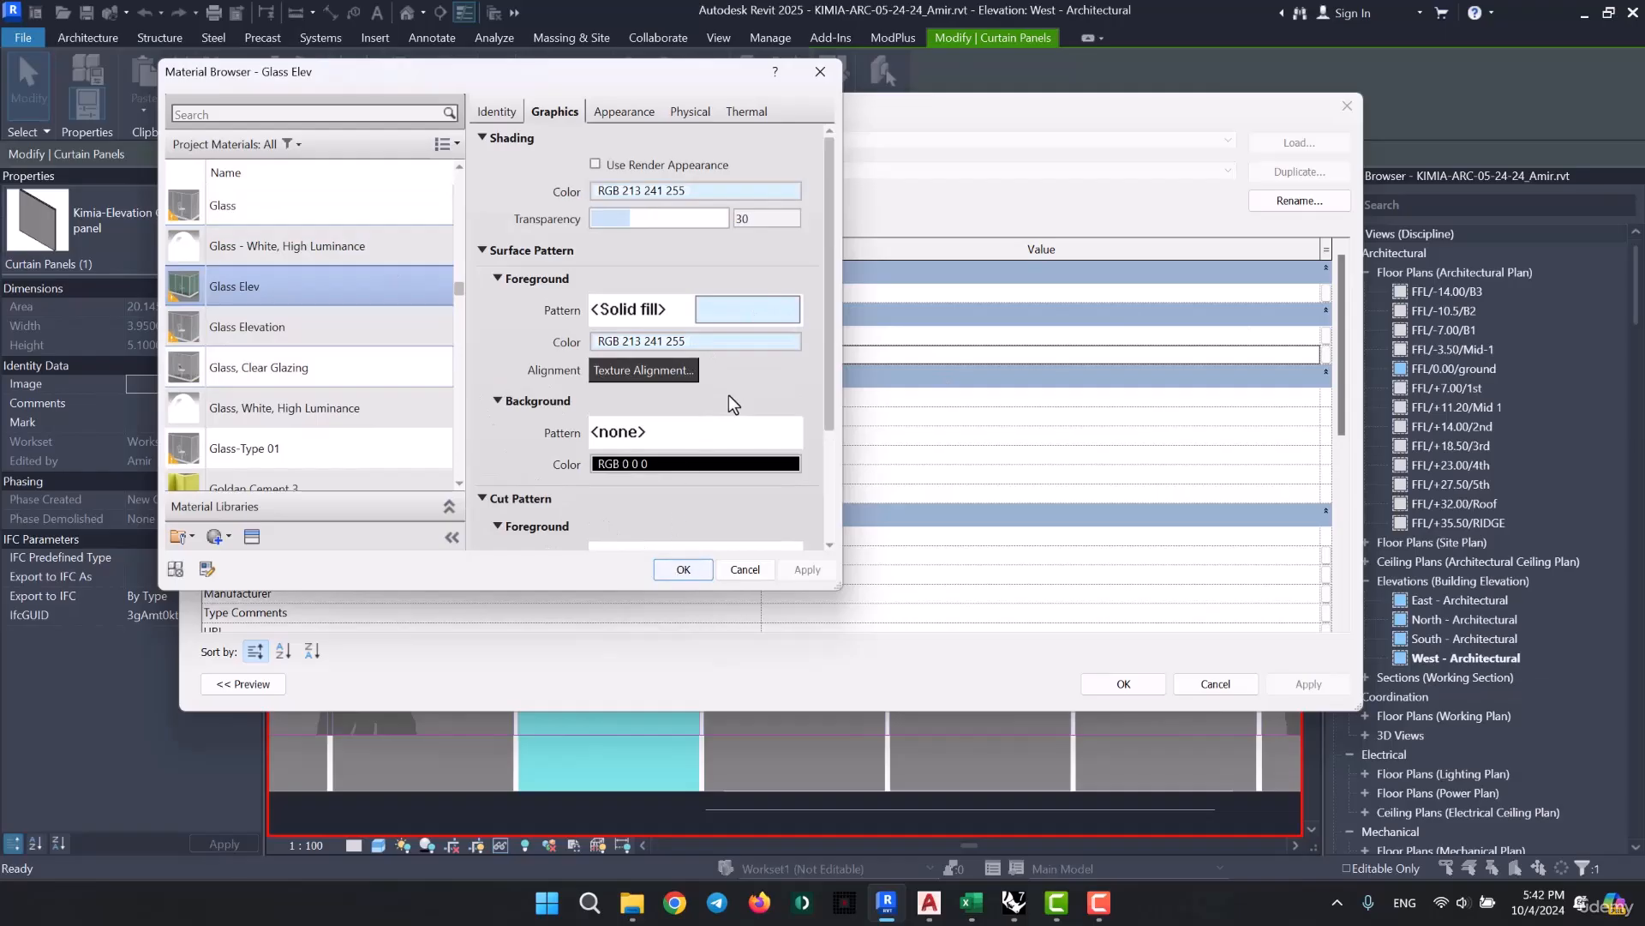
{"action": "left_click", "coordinate": [683, 569]}
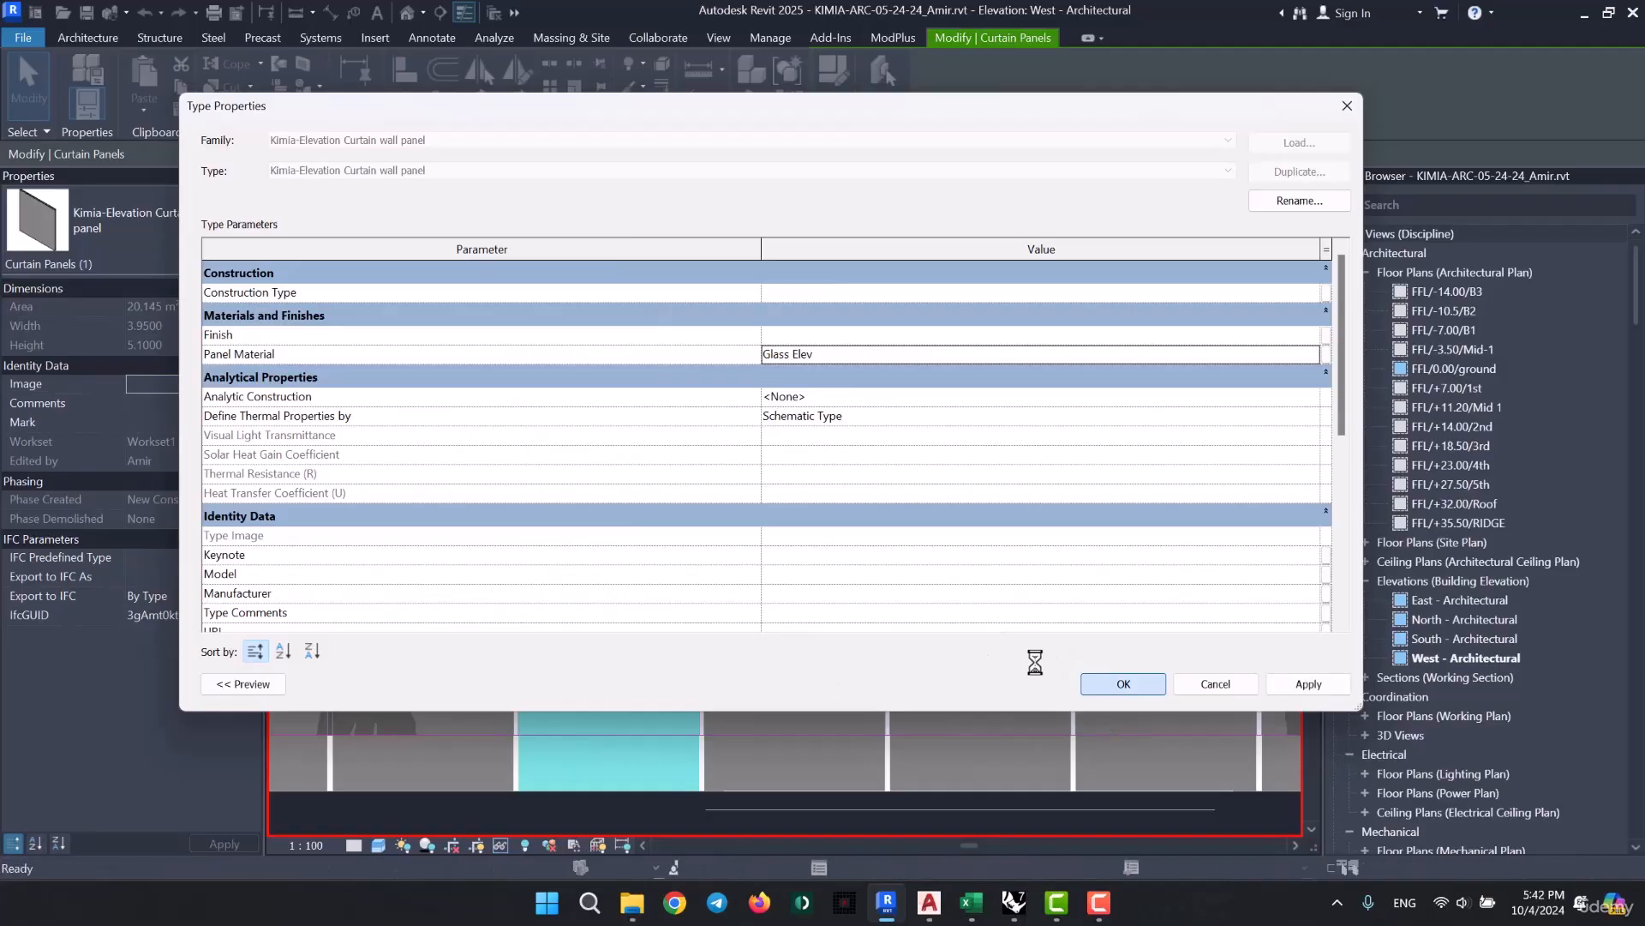
{"action": "key", "text": "Escape"}
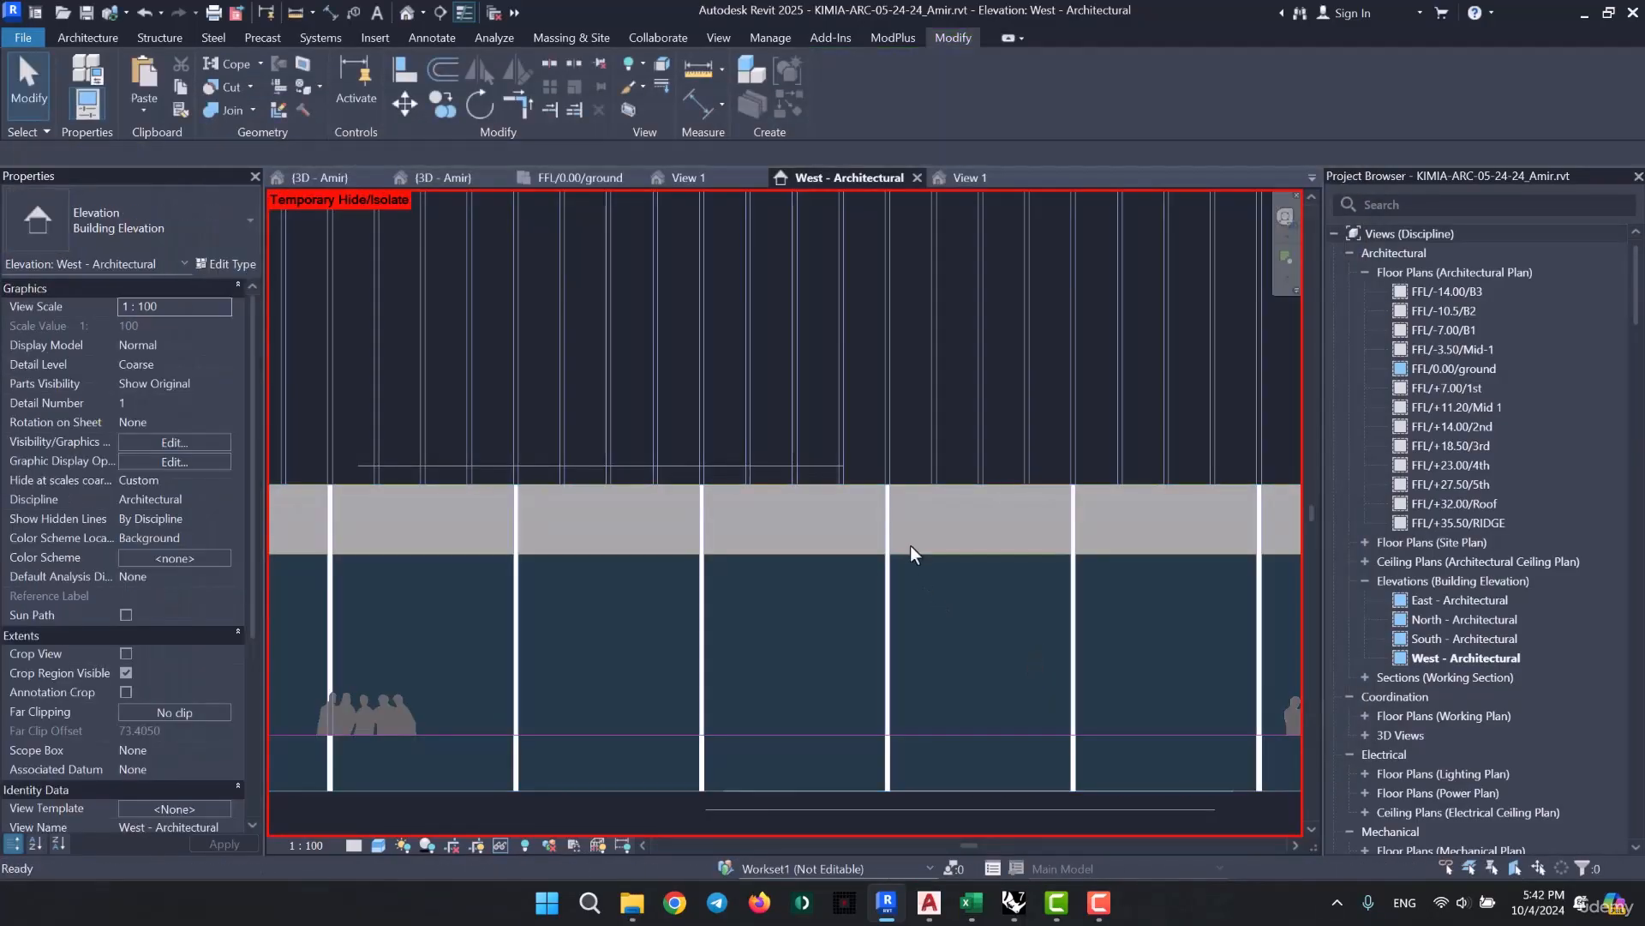
- Reset the temporary hide/isolate in the west elevation and examine the ground-floor curtain wall beside the door
{"action": "scroll", "coordinate": [631, 414], "scroll_direction": "down", "scroll_amount": 4}
{"action": "middle_click_drag", "start_coordinate": [931, 543], "coordinate": [811, 585]}
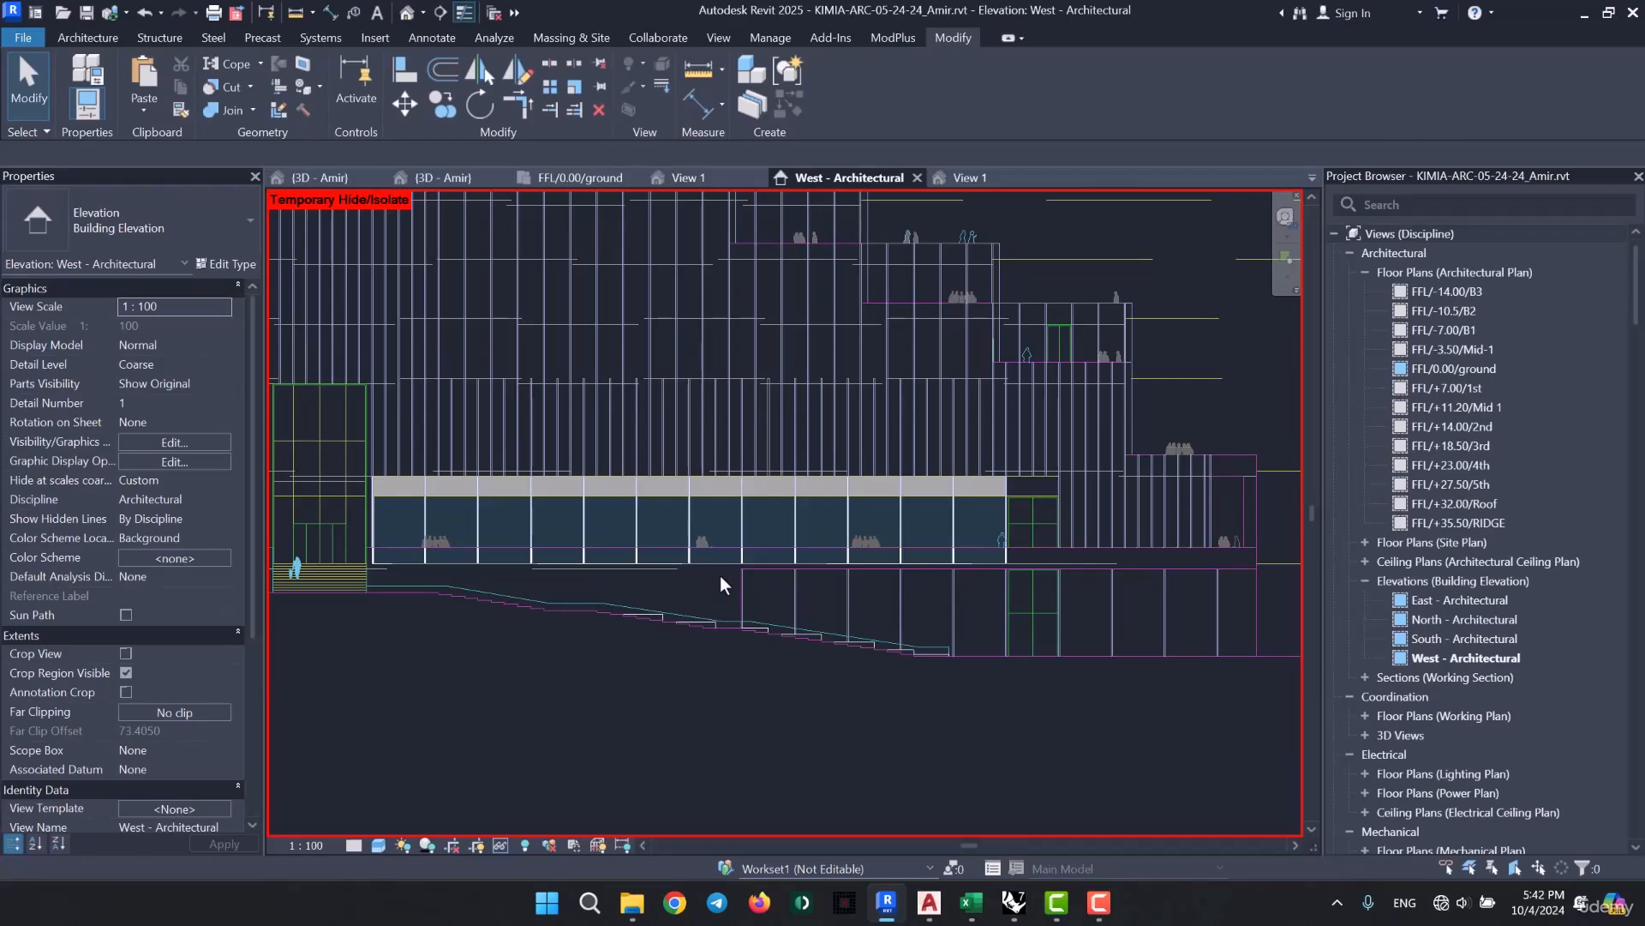
{"action": "key", "text": "h"}
{"action": "key", "text": "r"}
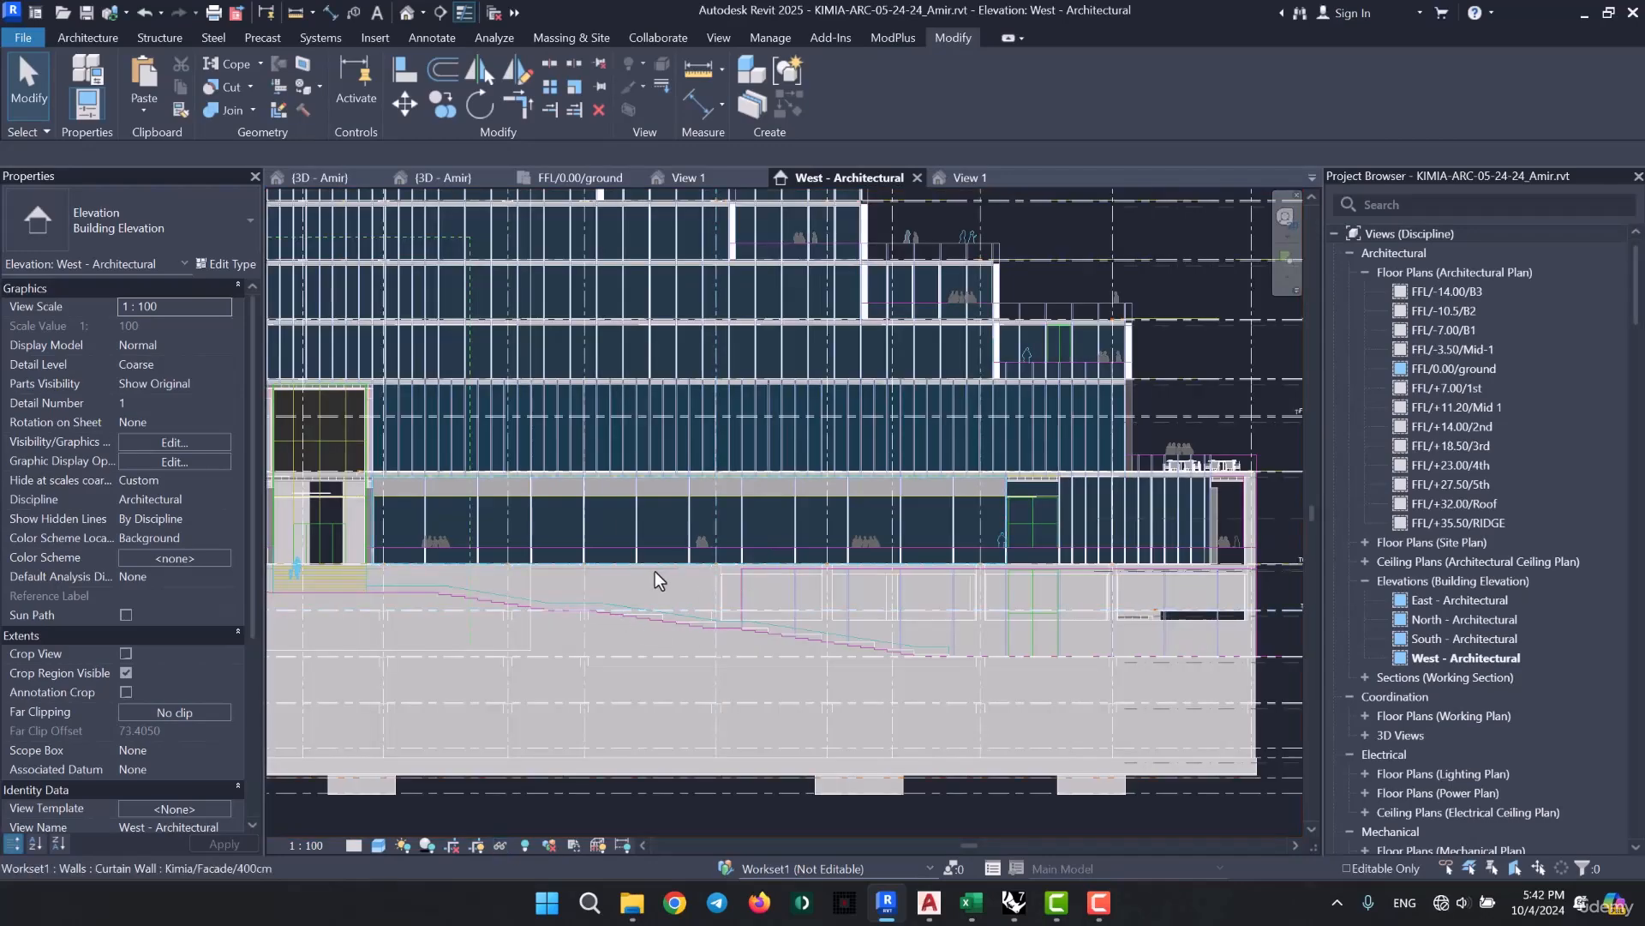
{"action": "middle_click_drag", "start_coordinate": [609, 475], "coordinate": [552, 490]}
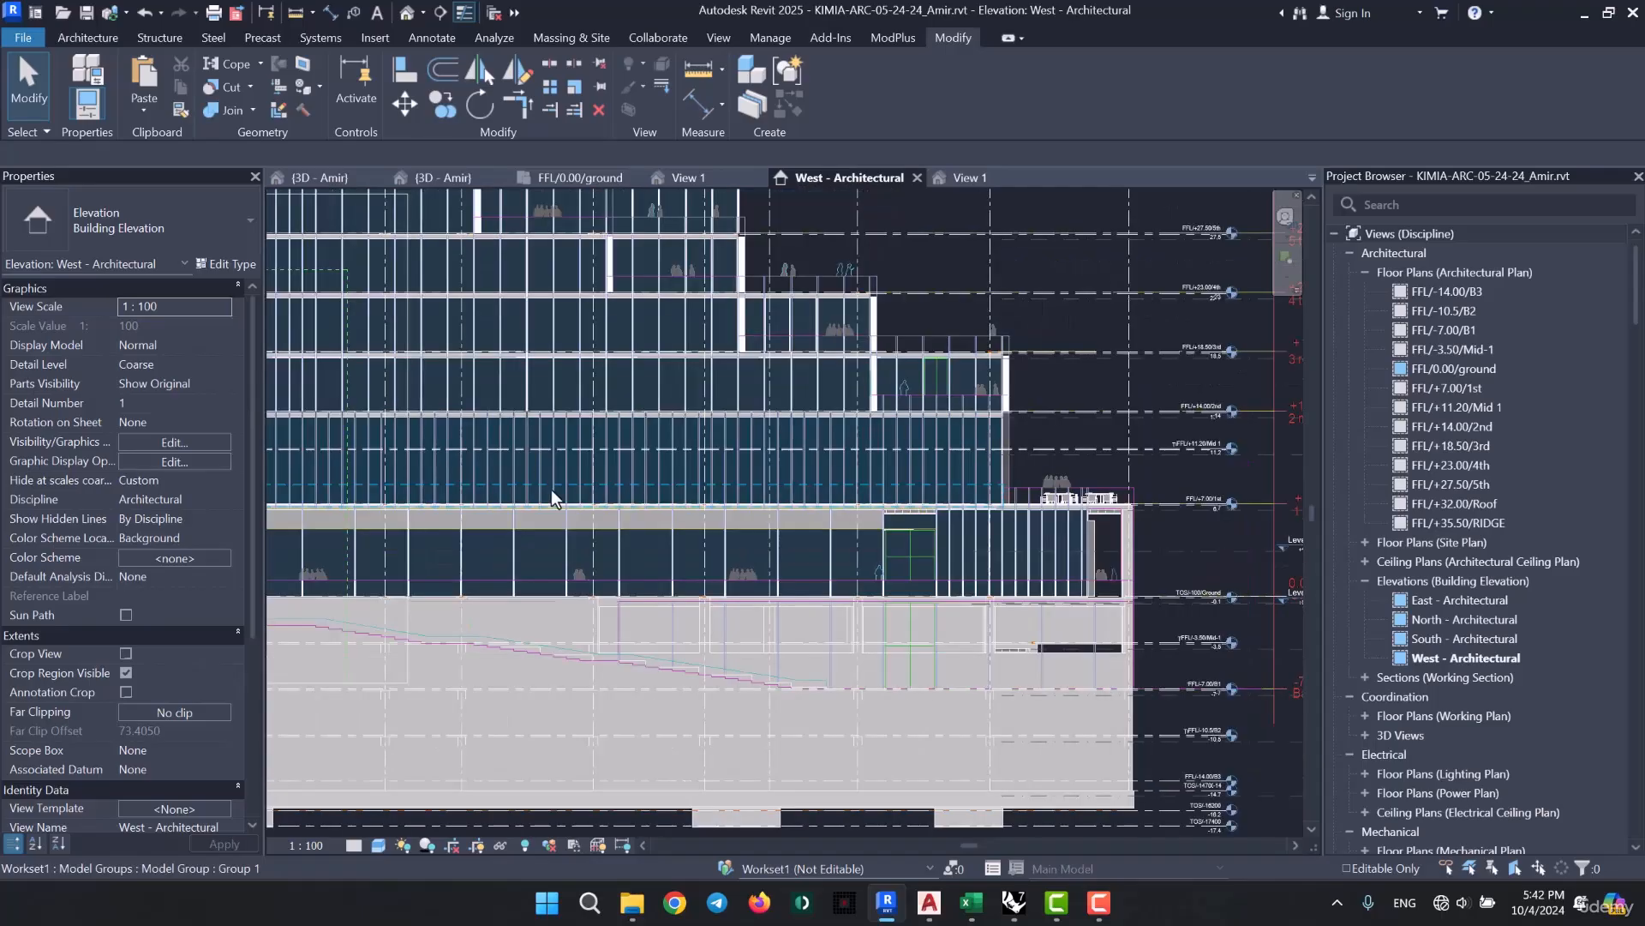
{"action": "scroll", "coordinate": [1023, 542], "scroll_direction": "up", "scroll_amount": 5}
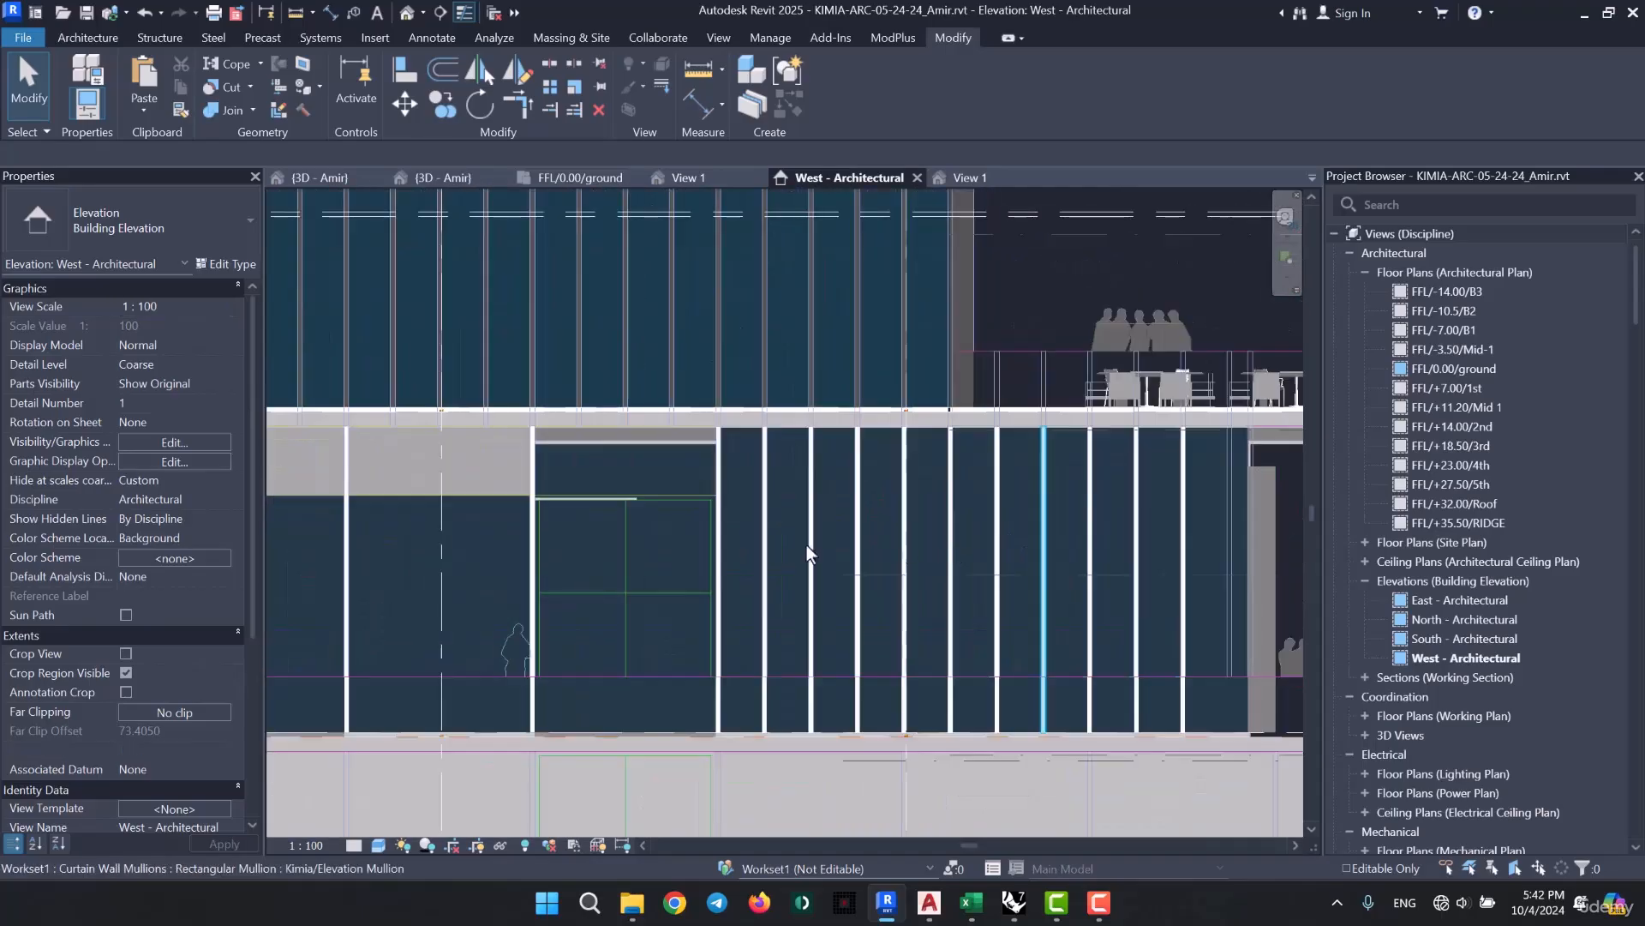
{"action": "scroll", "coordinate": [991, 490], "scroll_direction": "down", "scroll_amount": 1}
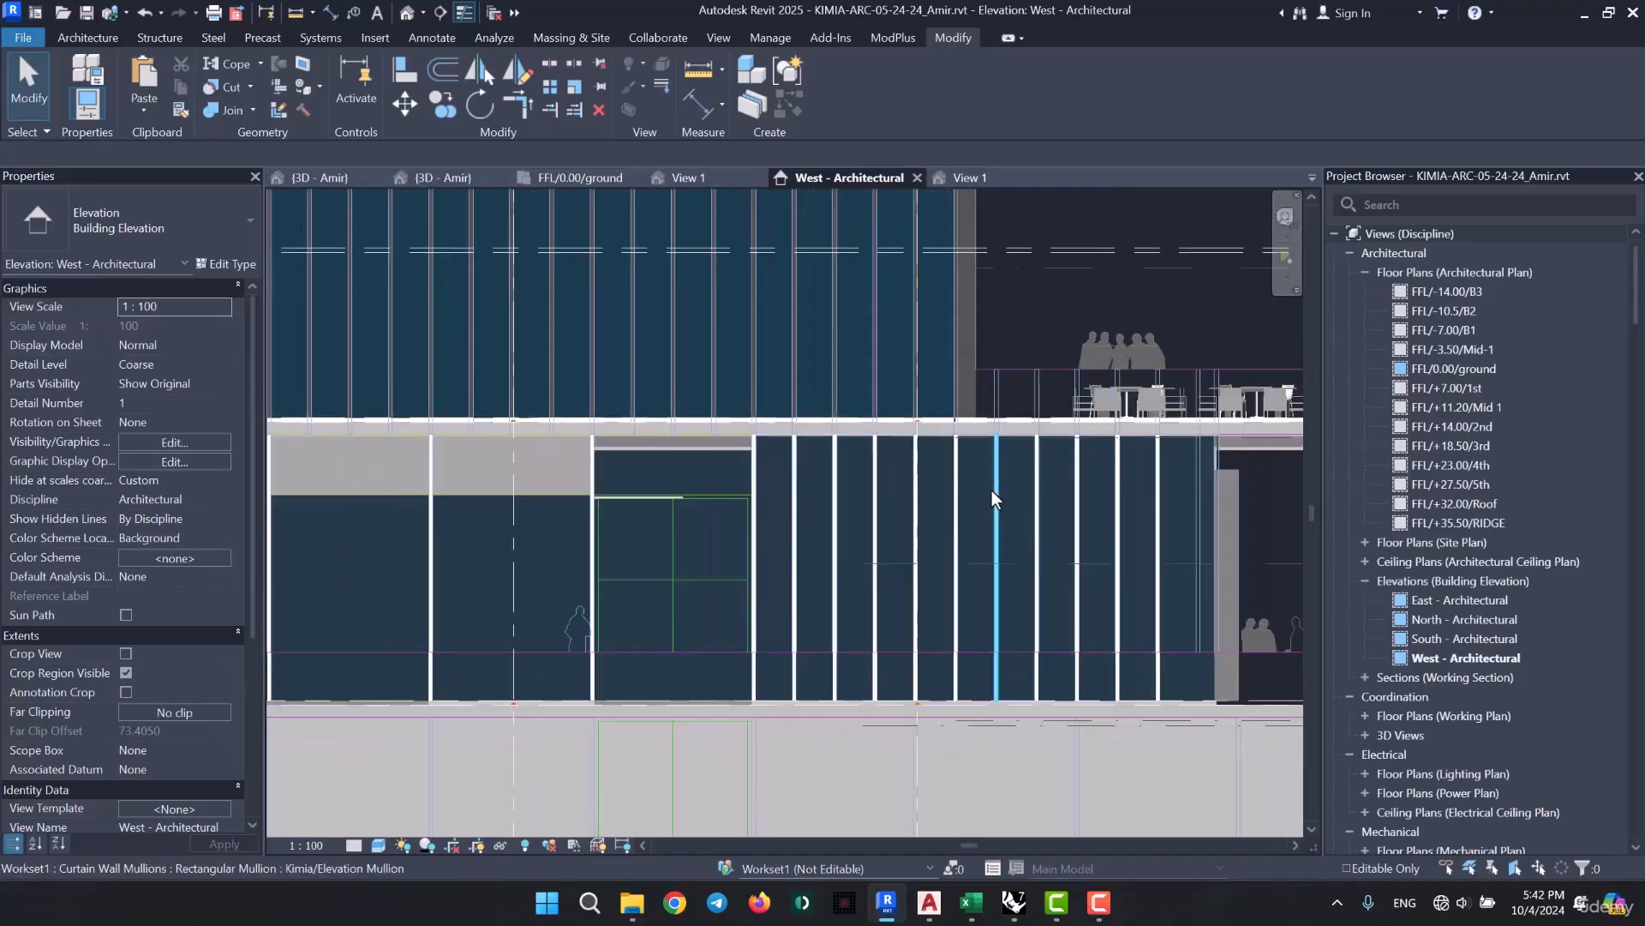
- Isolate the two-bay ground-floor curtain wall to the left of the main entrance in the west elevation
{"action": "scroll", "coordinate": [991, 491], "scroll_direction": "down", "scroll_amount": 3}
{"action": "scroll", "coordinate": [612, 614], "scroll_direction": "down", "scroll_amount": 1}
{"action": "middle_click_drag", "start_coordinate": [325, 660], "coordinate": [995, 624]}
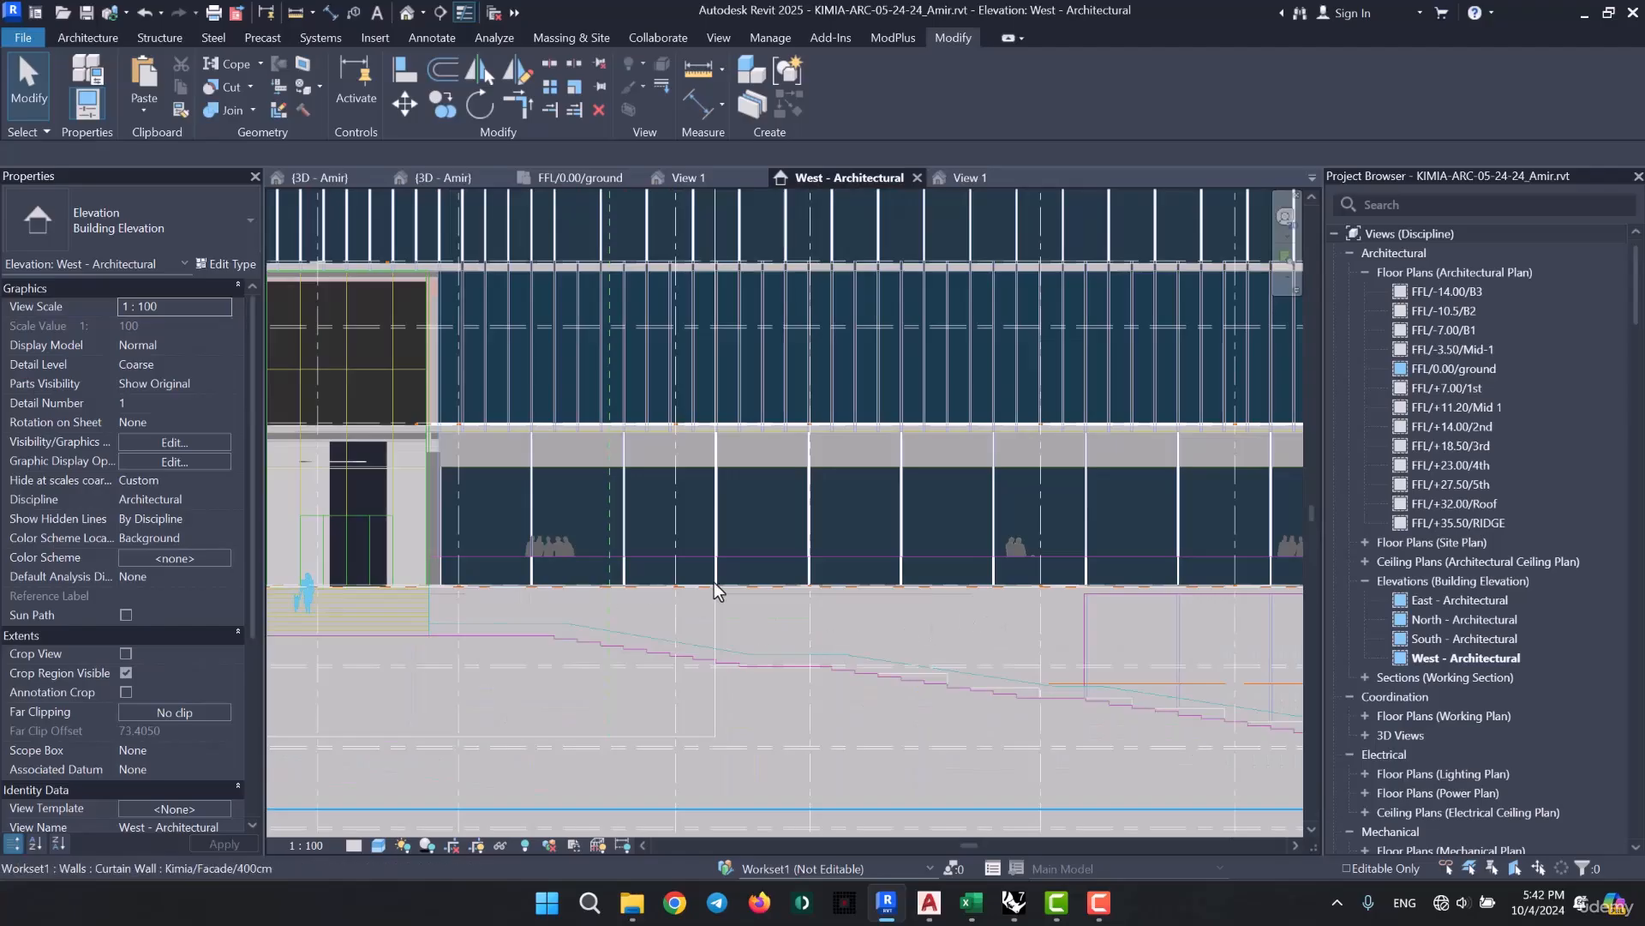
{"action": "middle_click_drag", "start_coordinate": [471, 586], "coordinate": [1093, 624]}
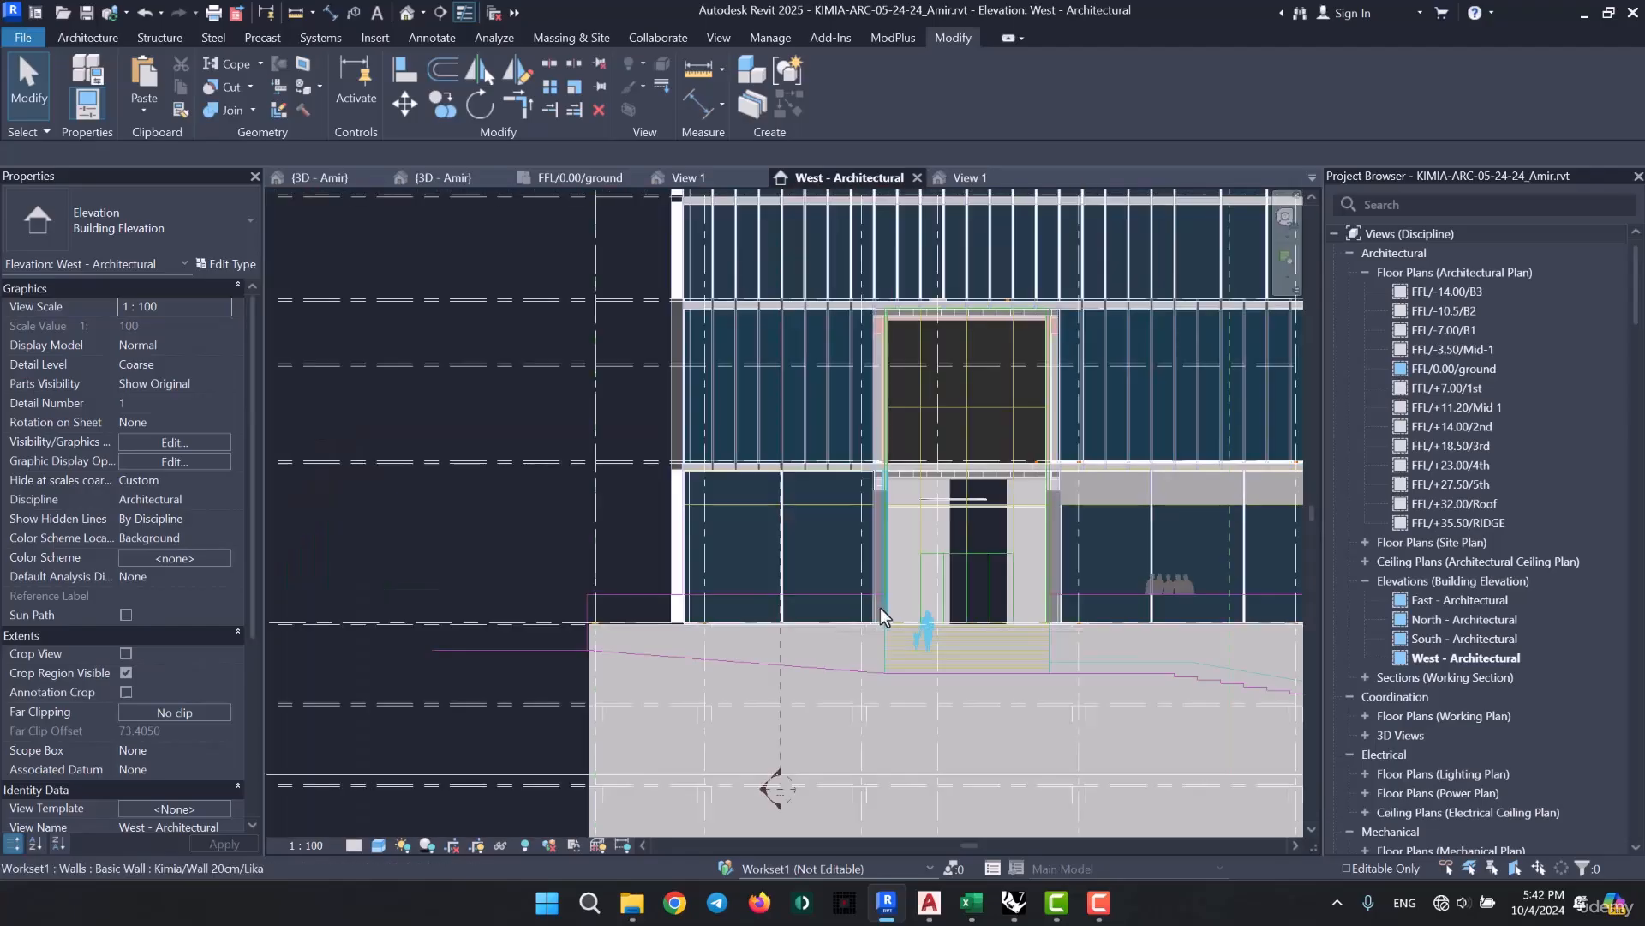
{"action": "scroll", "coordinate": [836, 518], "scroll_direction": "up", "scroll_amount": 4}
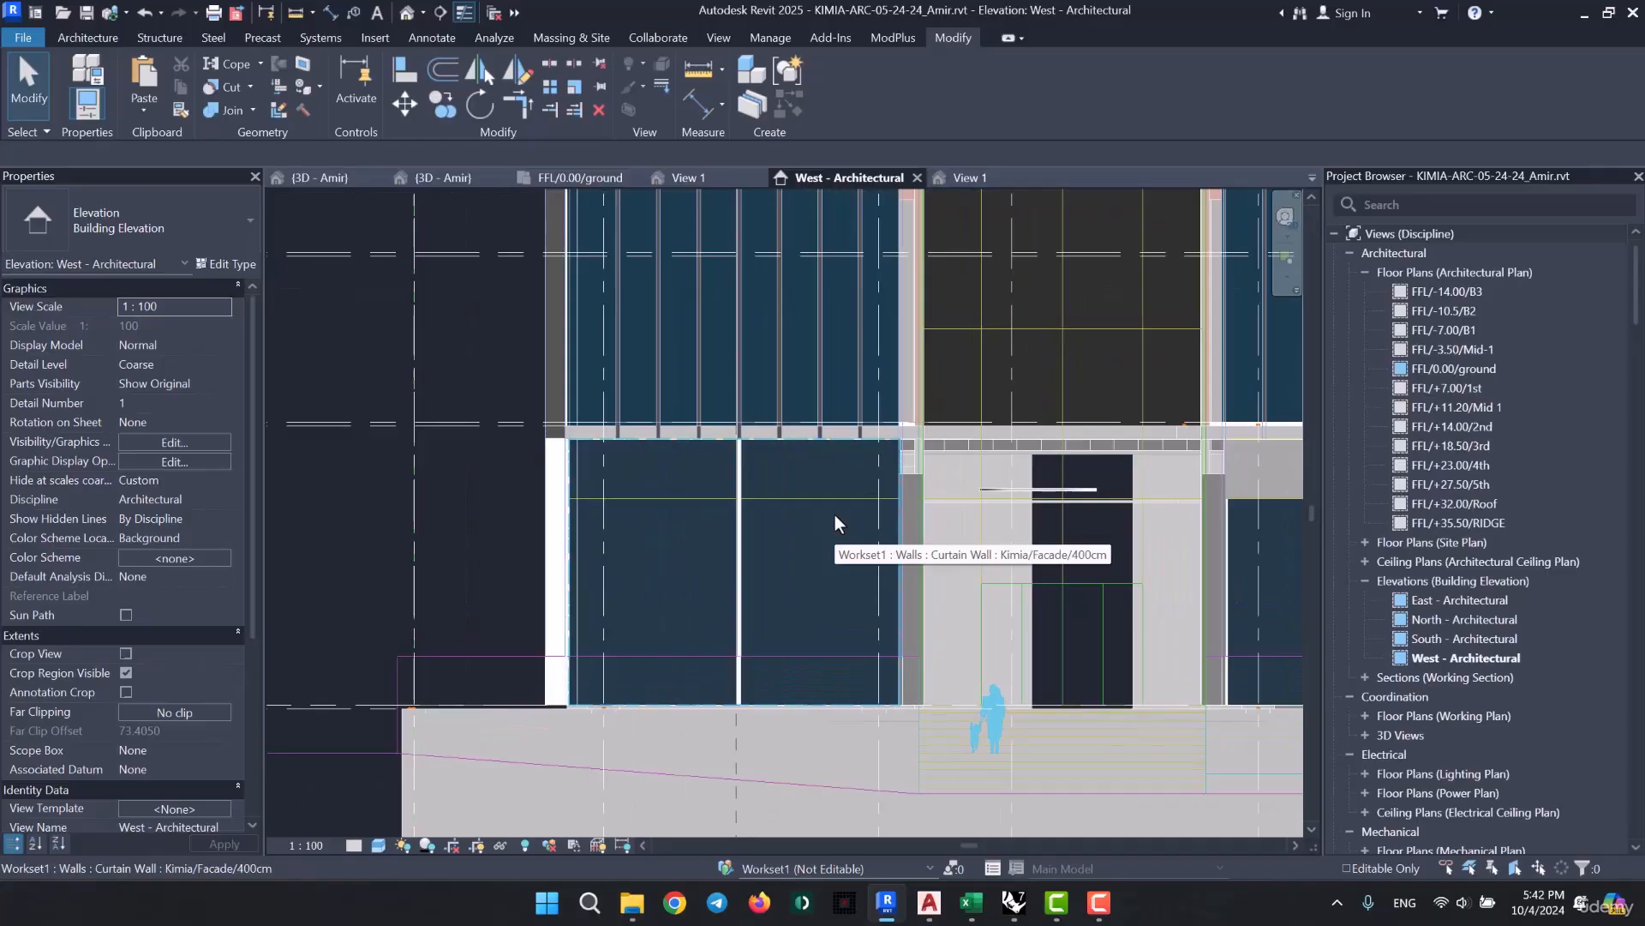
{"action": "left_click", "coordinate": [834, 554]}
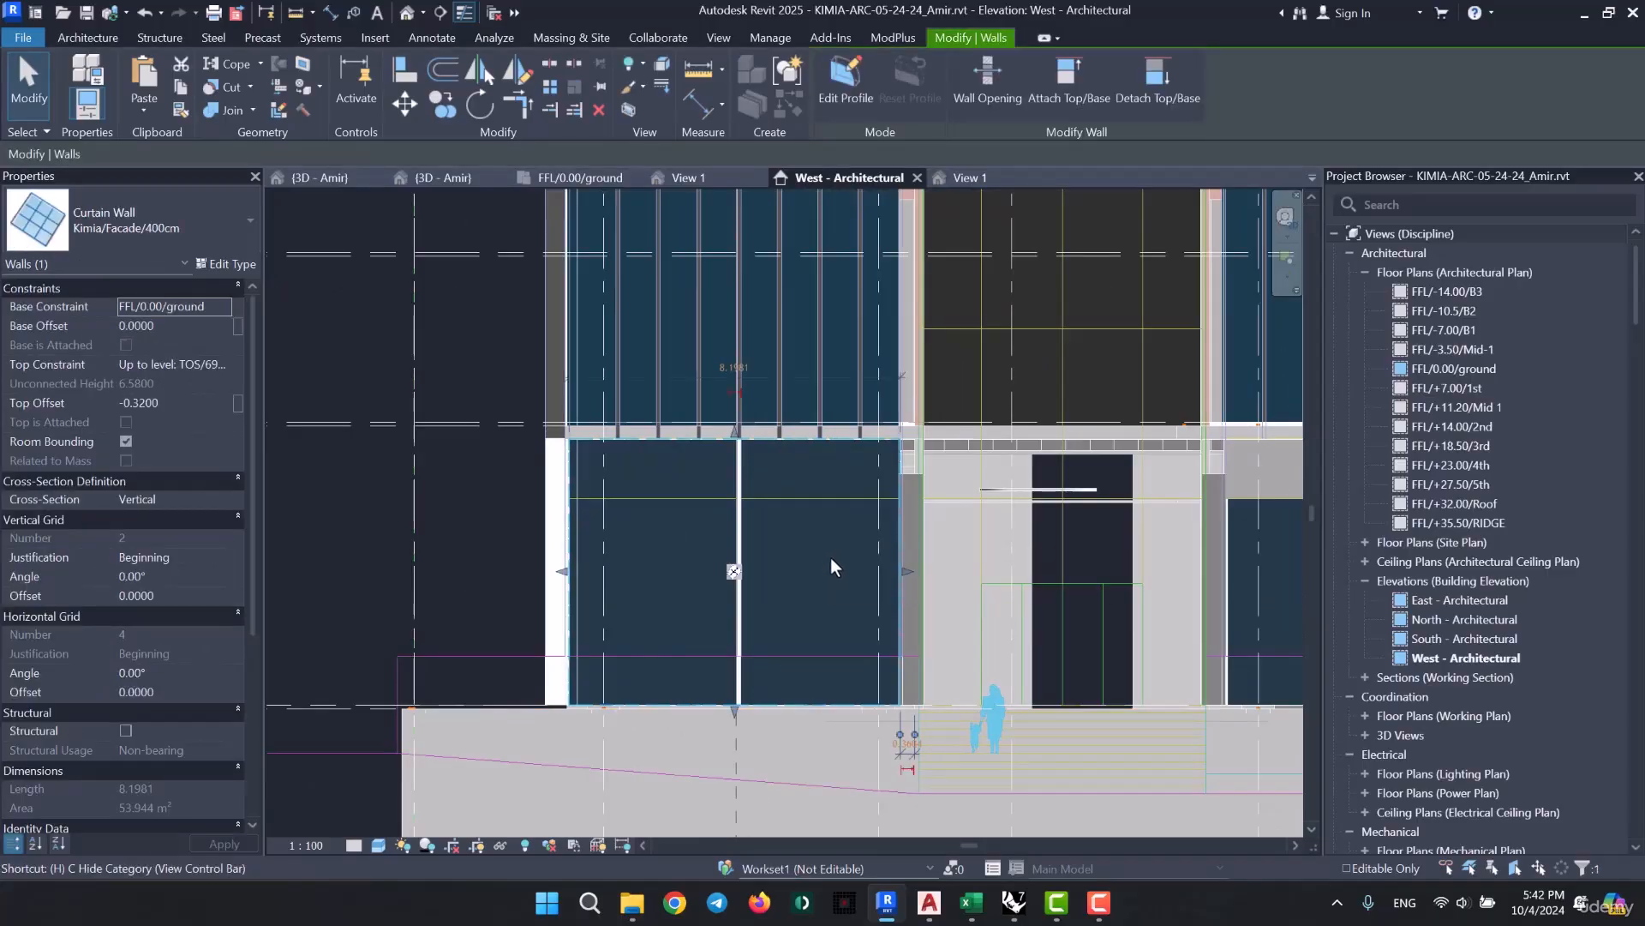
{"action": "key", "text": "h"}
{"action": "key", "text": "i"}
{"action": "key", "text": "Escape"}
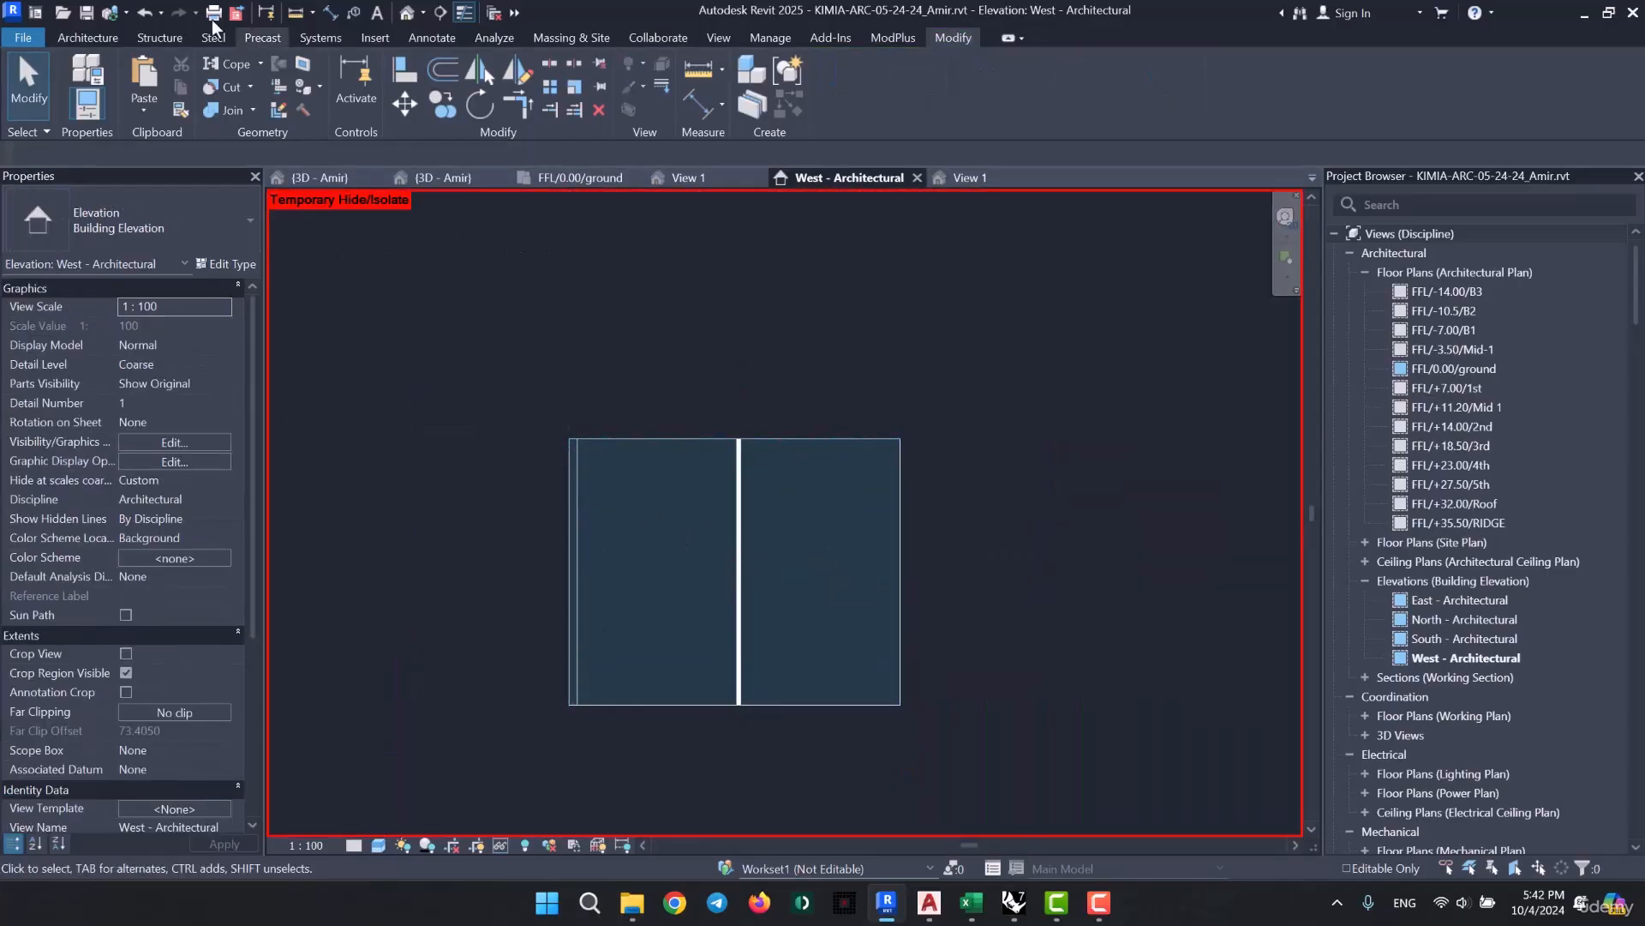
- Add a horizontal curtain grid line across the isolated curtain wall, about 1.5 m below its top edge
{"action": "left_click", "coordinate": [86, 37]}
{"action": "left_click", "coordinate": [527, 80]}
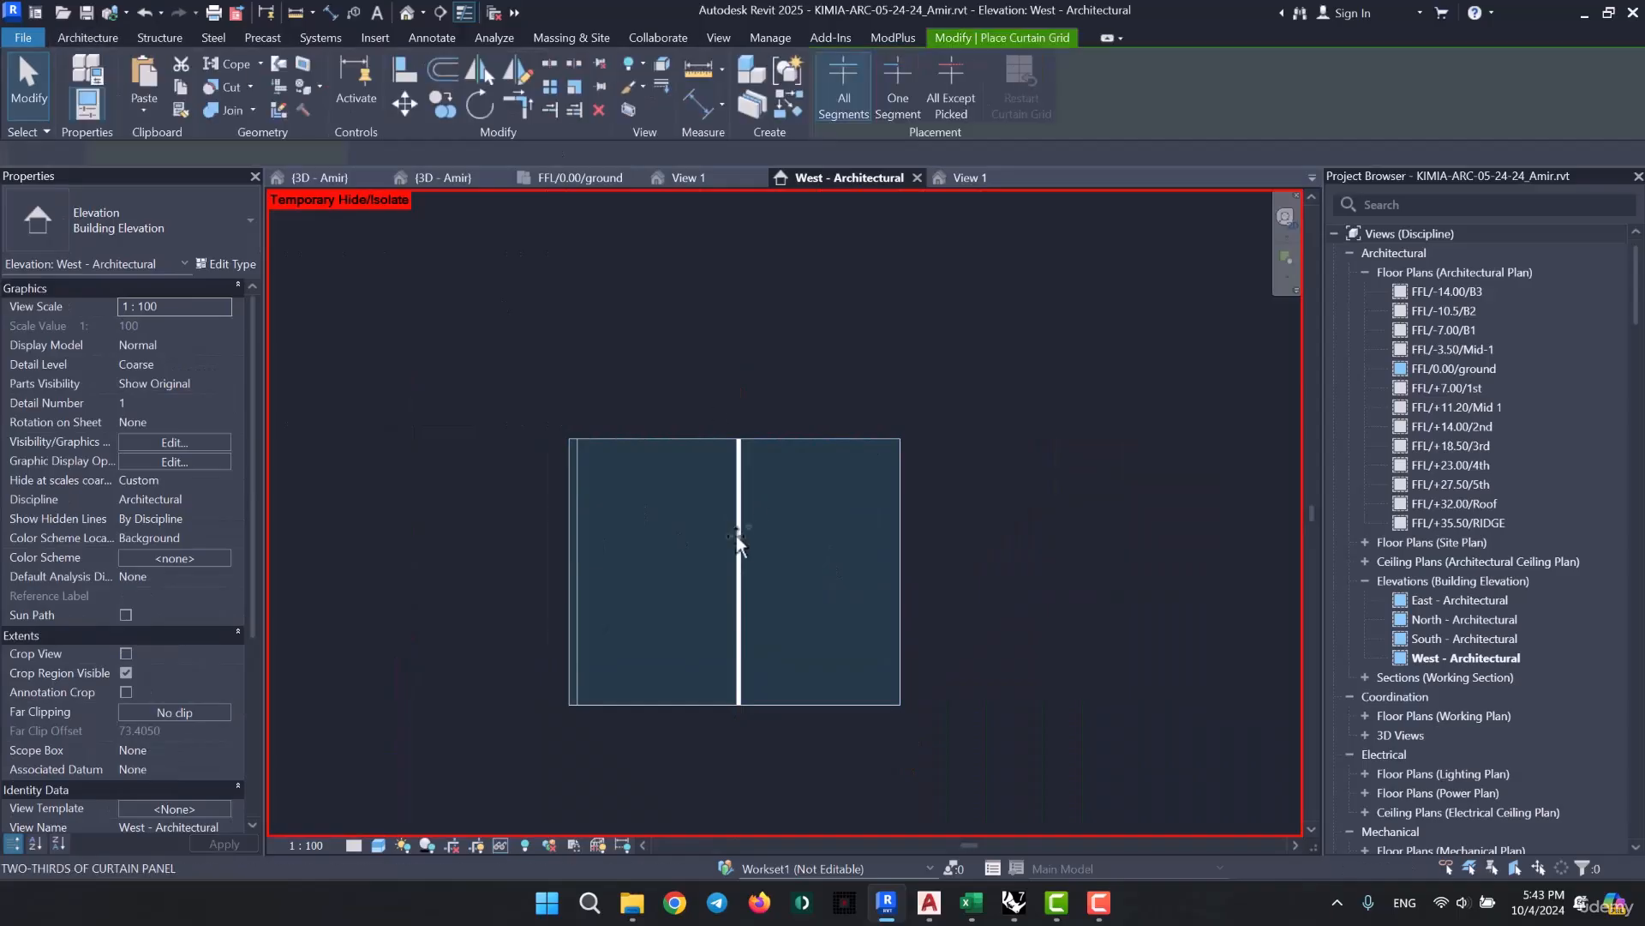
{"action": "left_click", "coordinate": [565, 498]}
{"action": "key", "text": "Escape"}
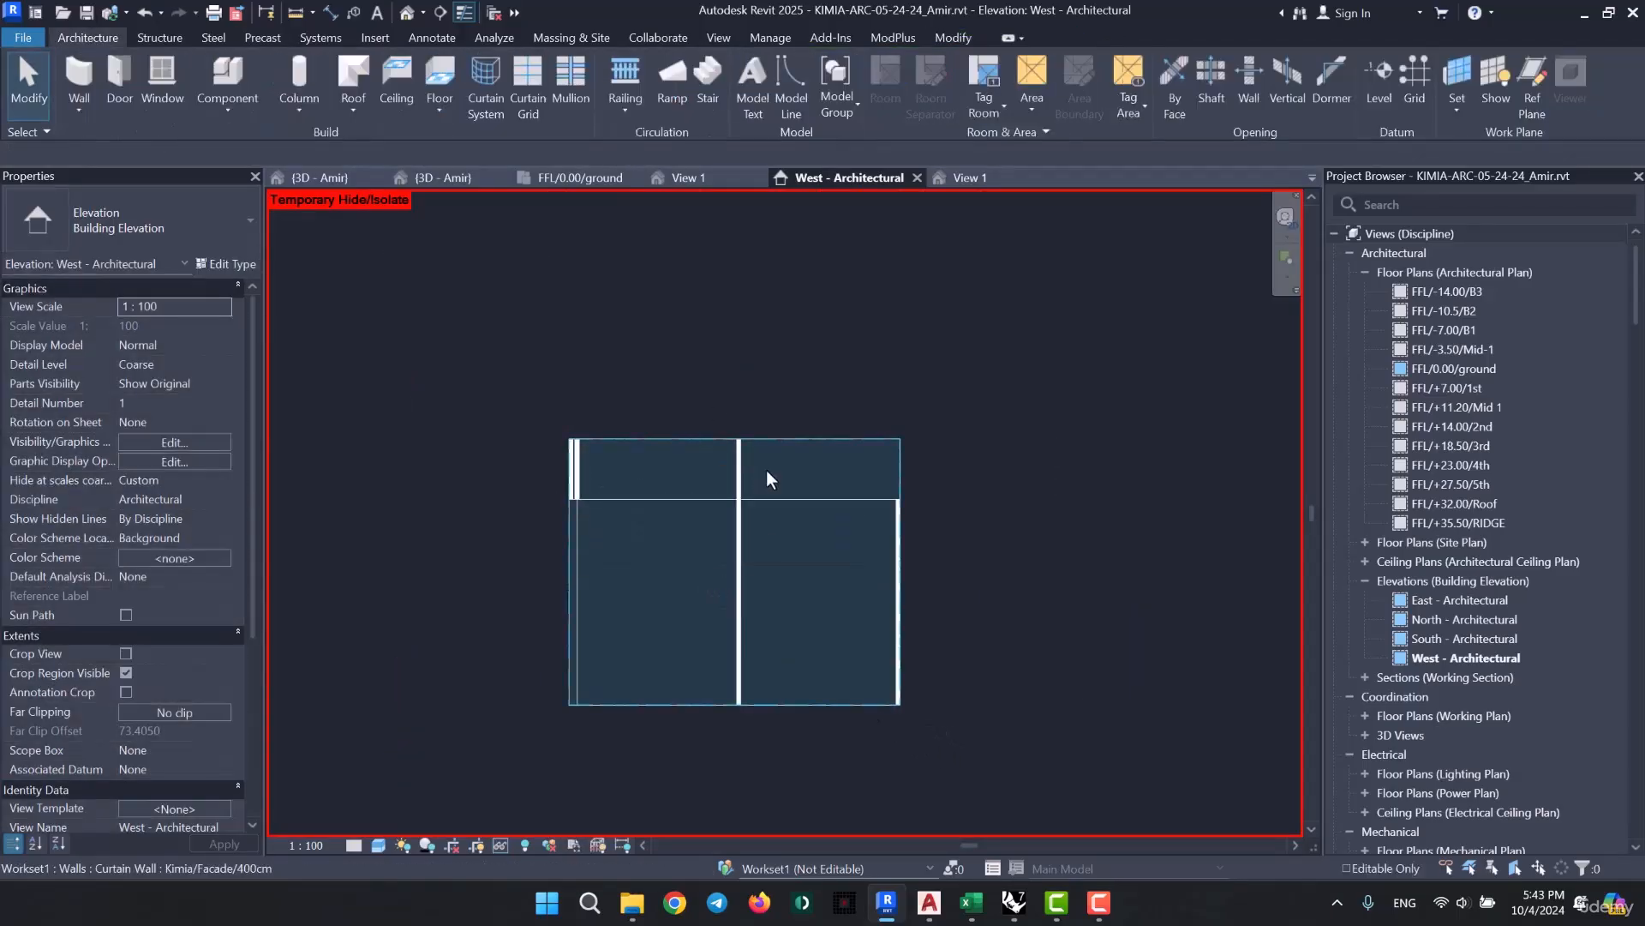
- Change both large top-row panels of the isolated wall to the Kimia-Elevation Curtain wall panel-Solid type
{"action": "left_click", "coordinate": [766, 469]}
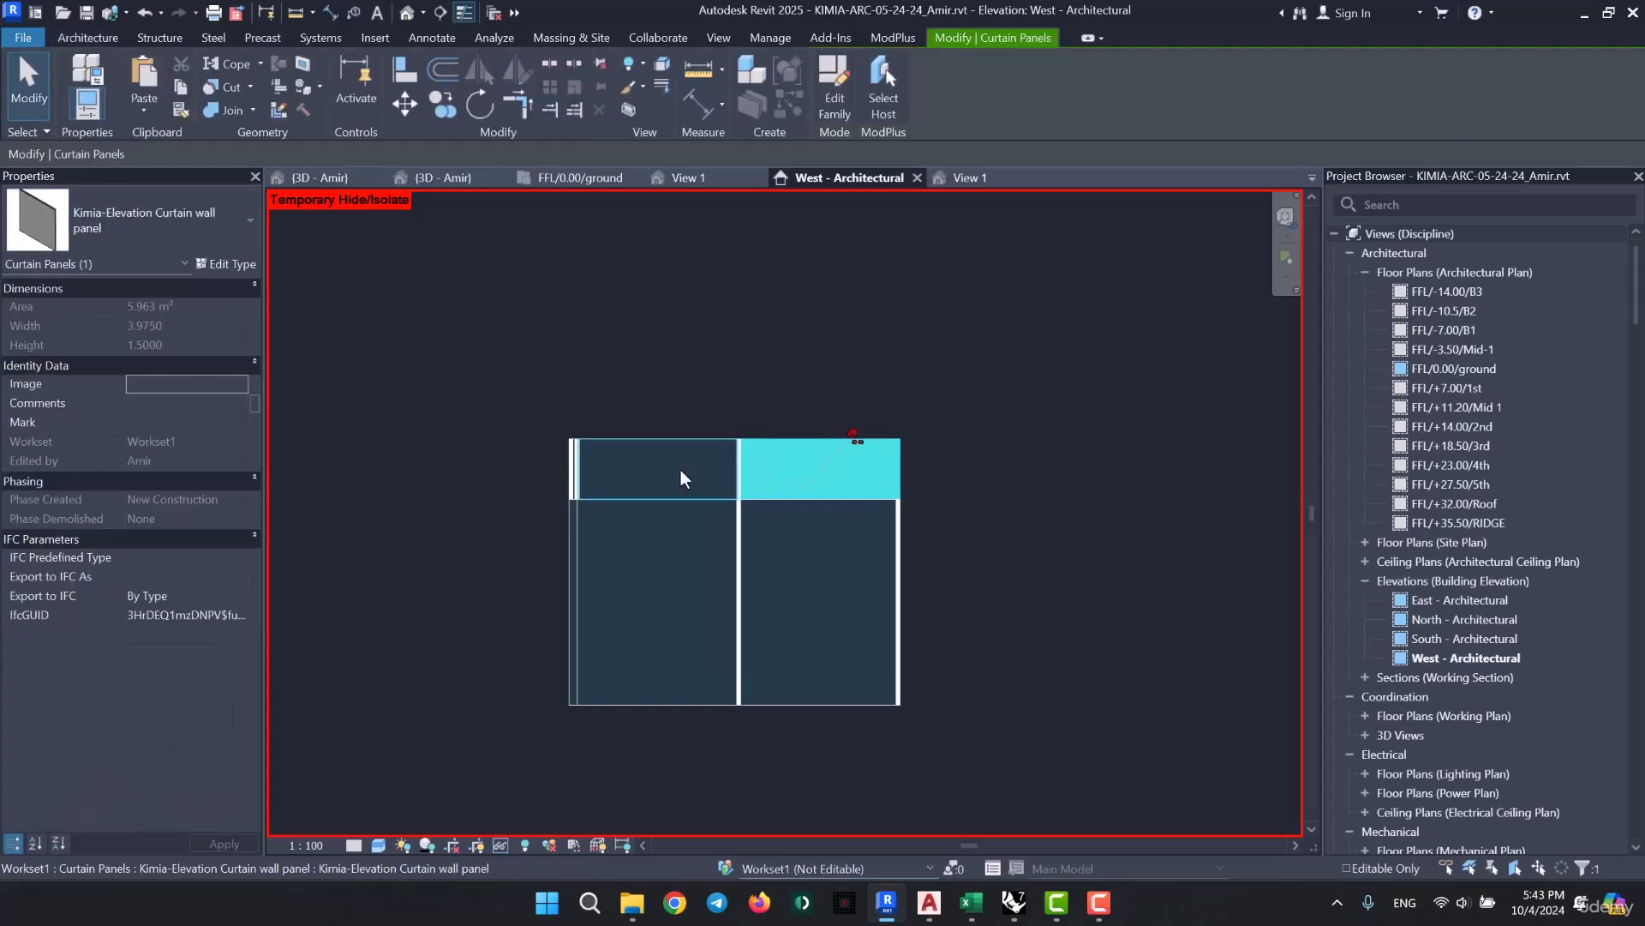
{"action": "left_click", "coordinate": [680, 467], "text": "ctrl"}
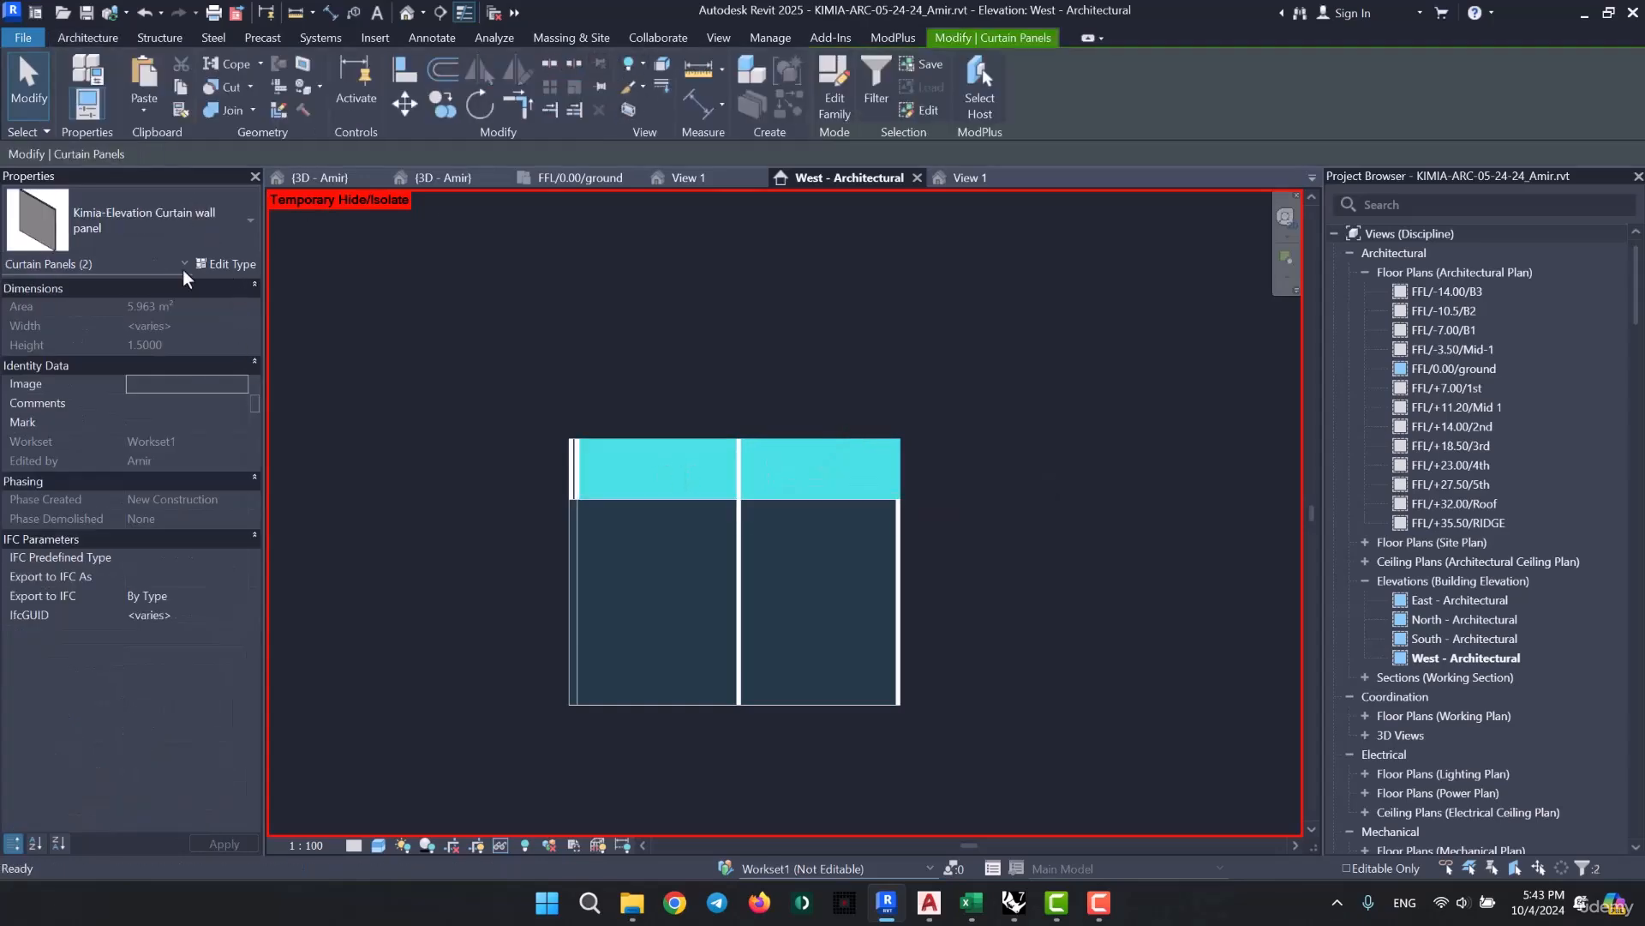
{"action": "left_click", "coordinate": [161, 245]}
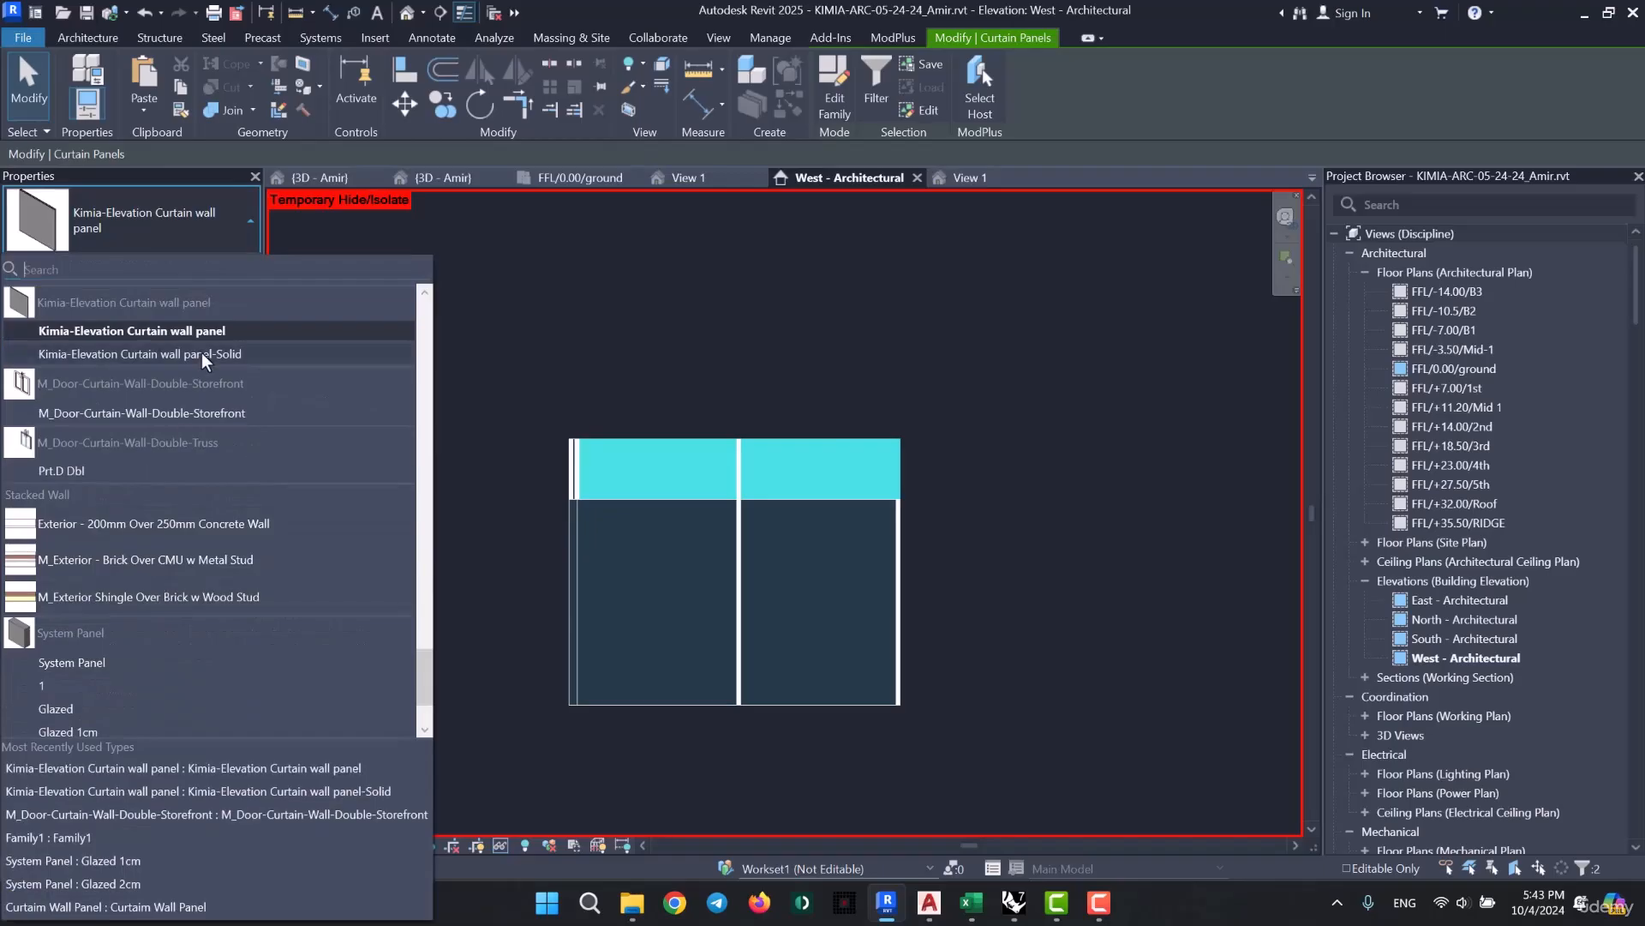
{"action": "left_click", "coordinate": [202, 352]}
{"action": "left_click", "coordinate": [985, 486]}
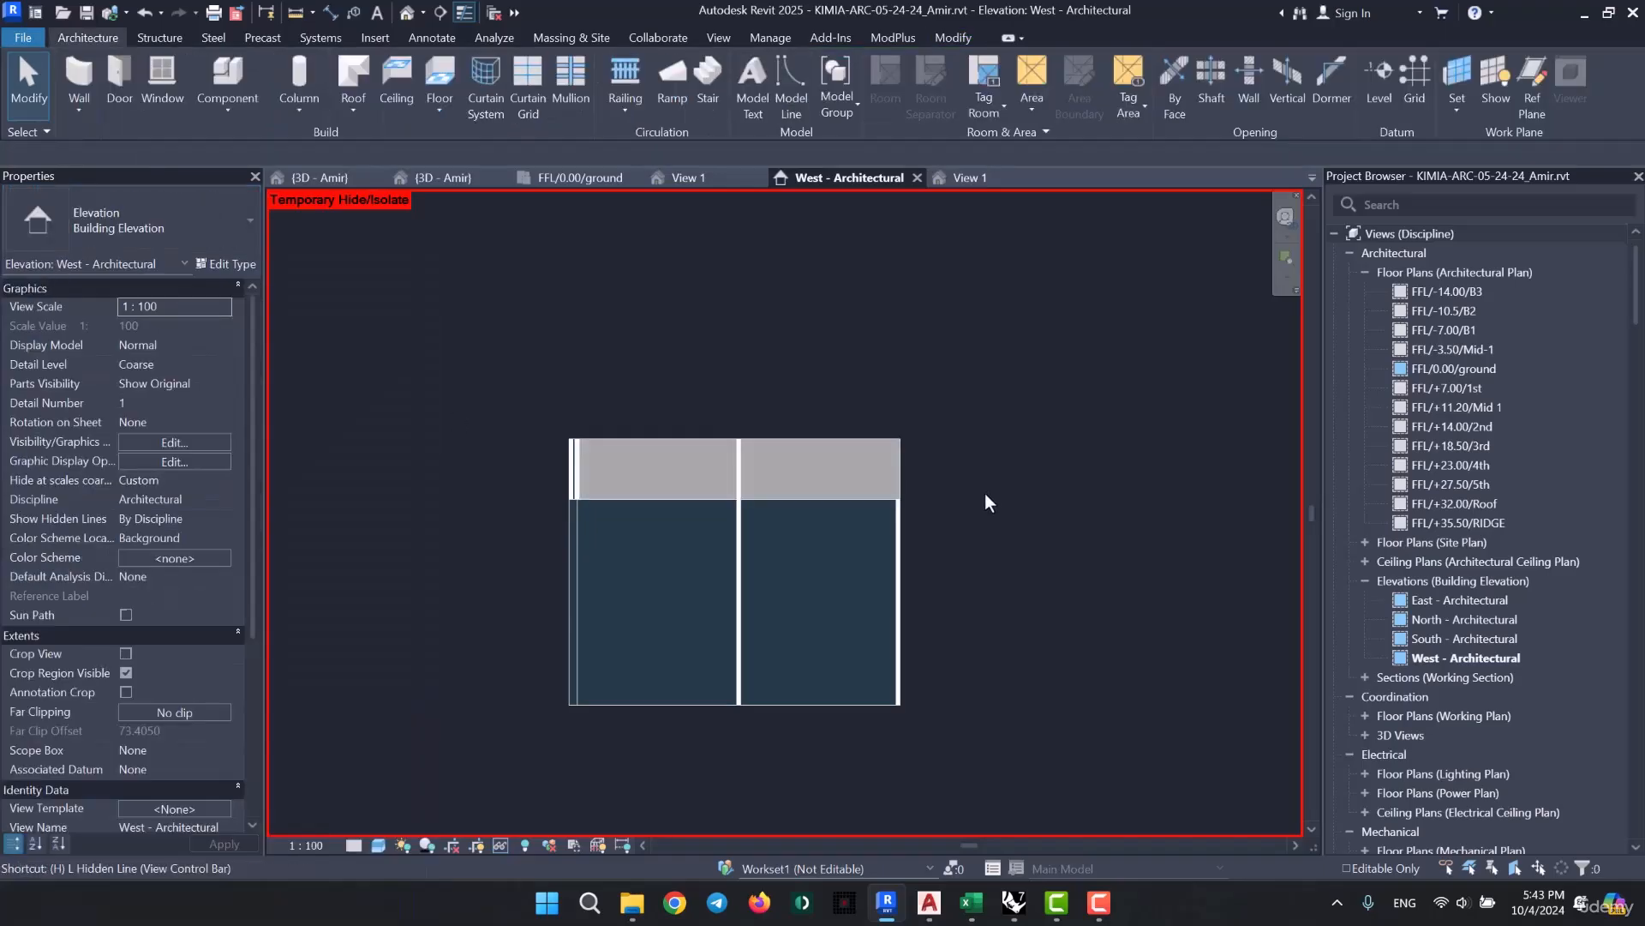
- Reset the temporary hide/isolate and examine the ground-floor panels and upper storeys along the west facade
{"action": "key", "text": "h"}
{"action": "key", "text": "r"}
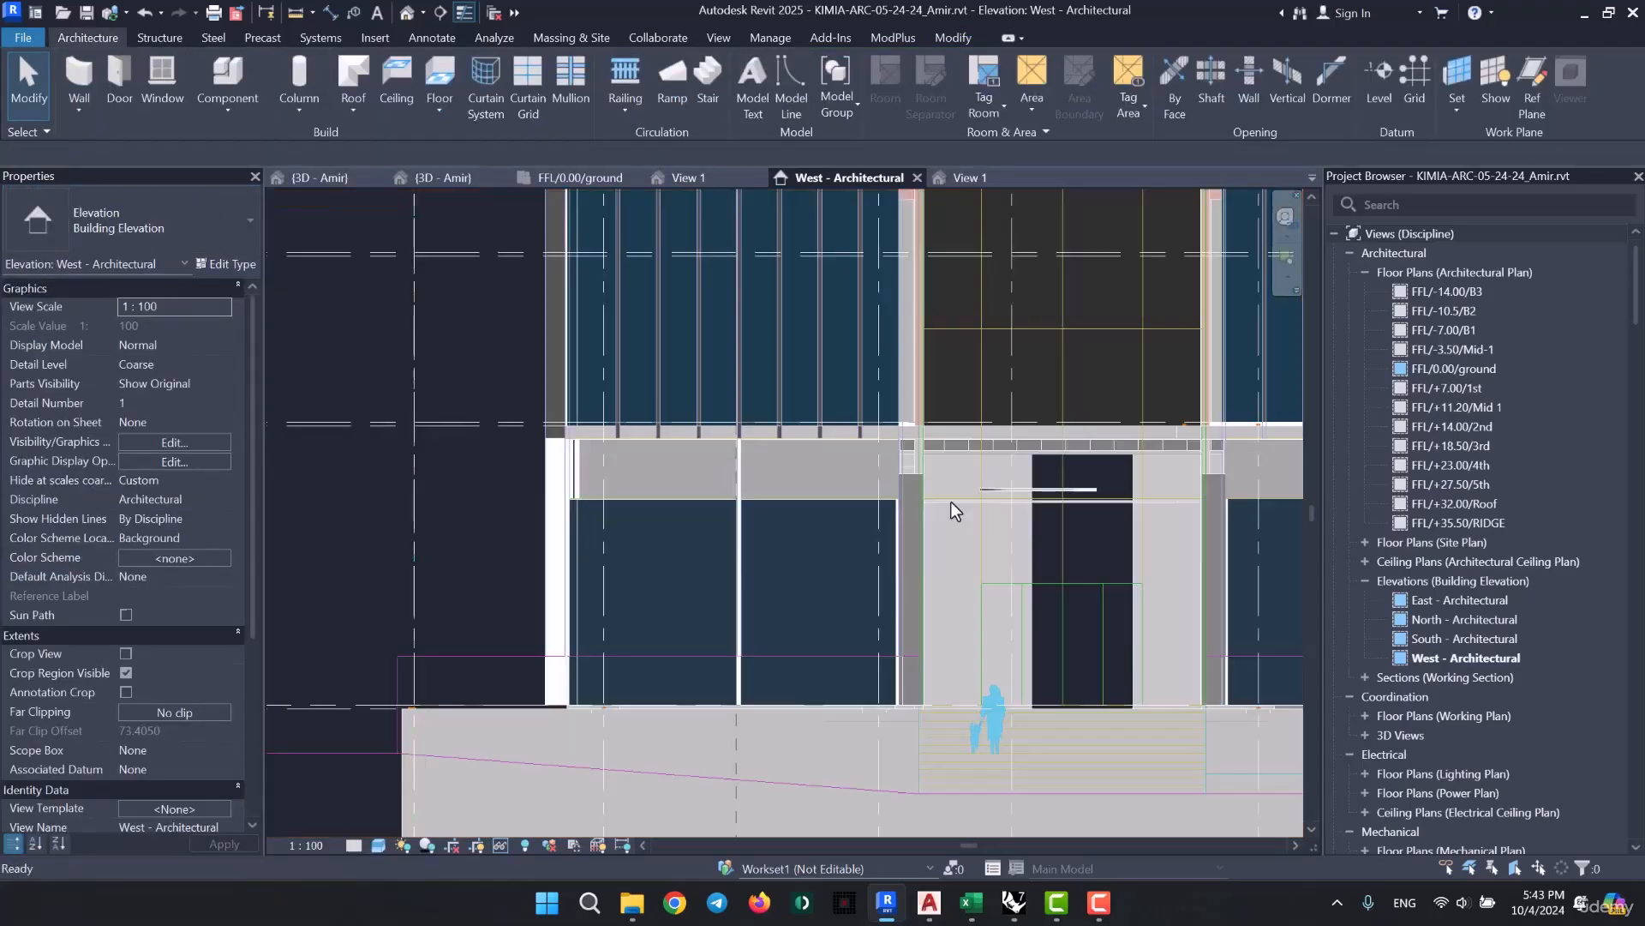
{"action": "scroll", "coordinate": [561, 497], "scroll_direction": "down", "scroll_amount": 2}
{"action": "middle_click_drag", "start_coordinate": [957, 541], "coordinate": [571, 557]}
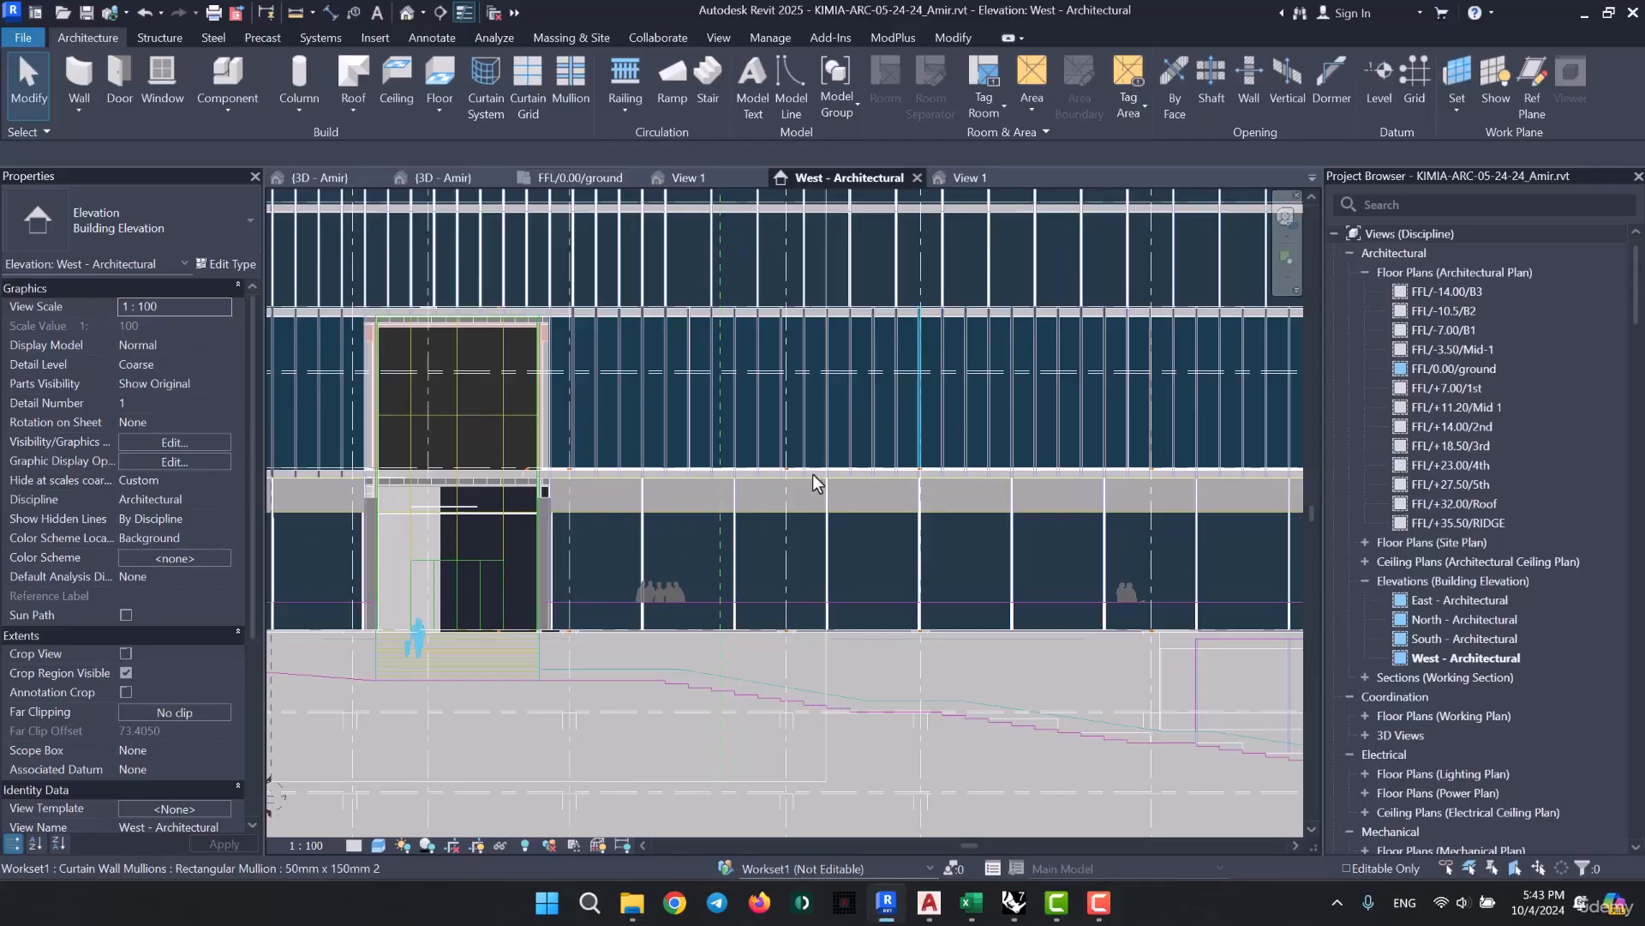
{"action": "middle_click_drag", "start_coordinate": [711, 524], "coordinate": [339, 536]}
{"action": "middle_click_drag", "start_coordinate": [1056, 519], "coordinate": [683, 528]}
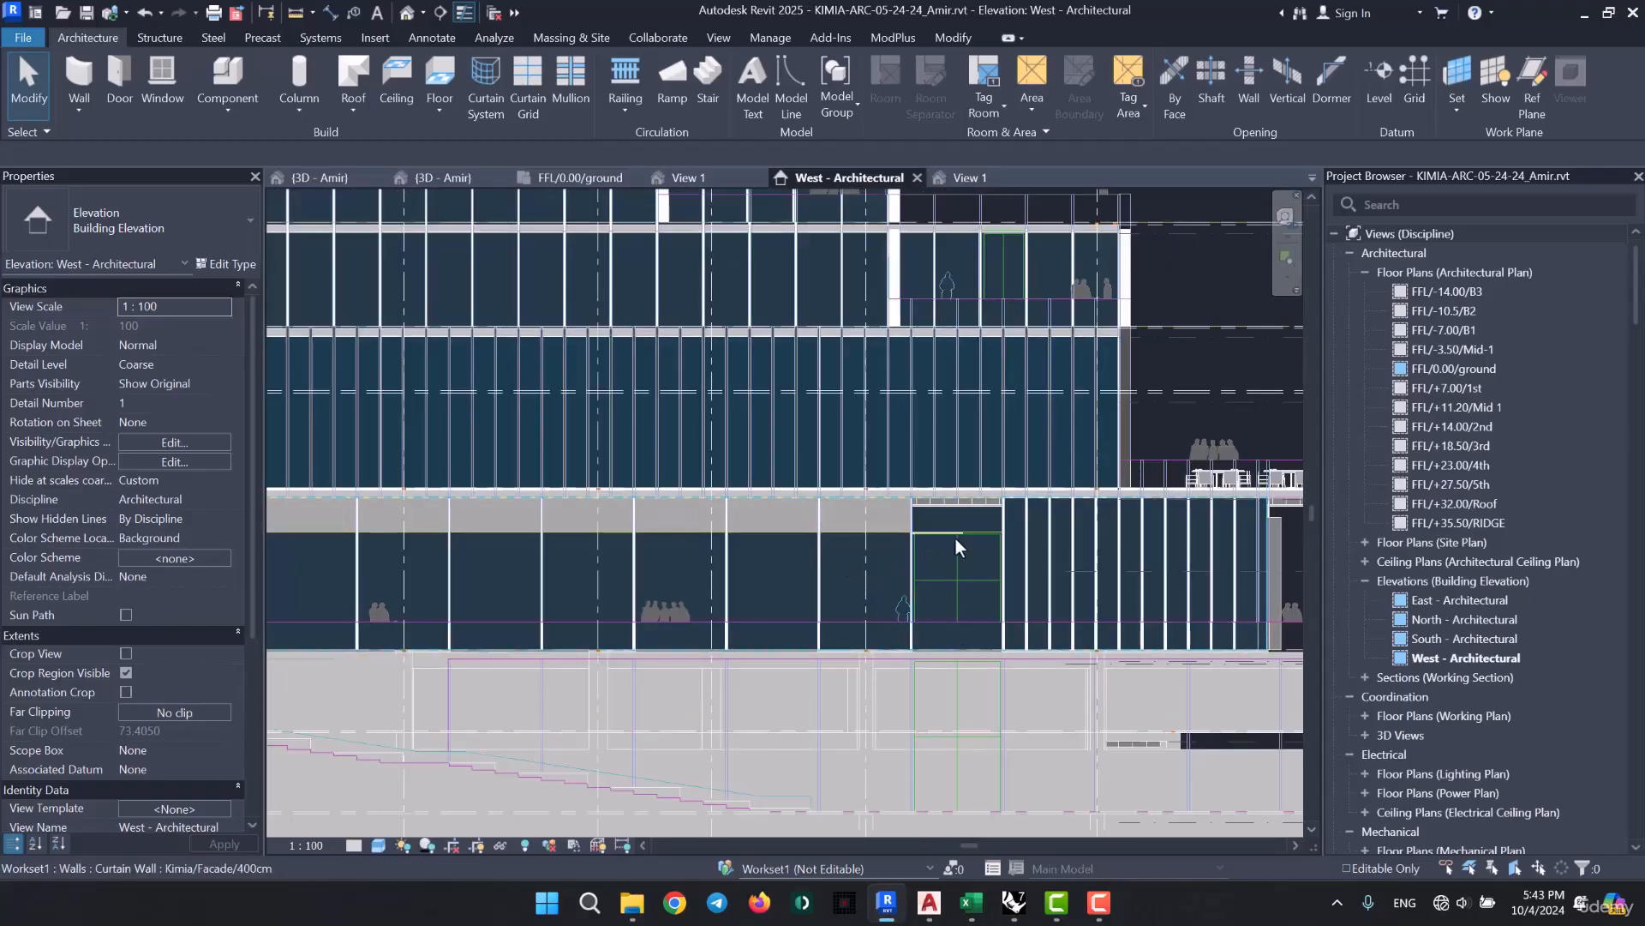
{"action": "middle_click_drag", "start_coordinate": [749, 594], "coordinate": [321, 622]}
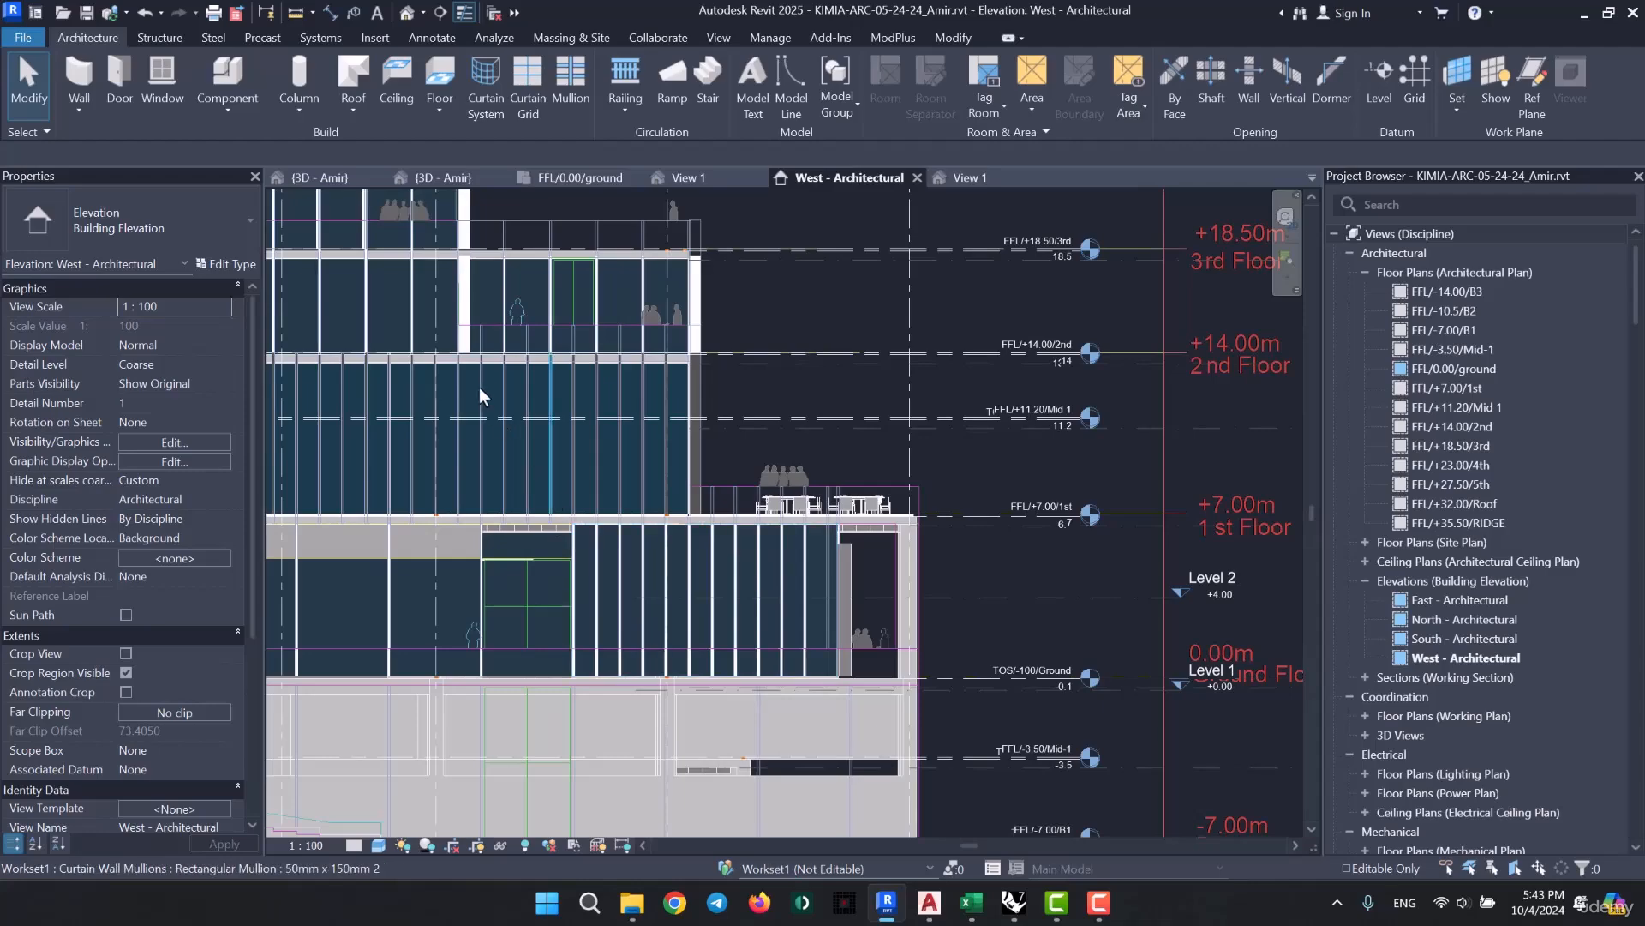
{"action": "middle_click_drag", "start_coordinate": [505, 384], "coordinate": [843, 521]}
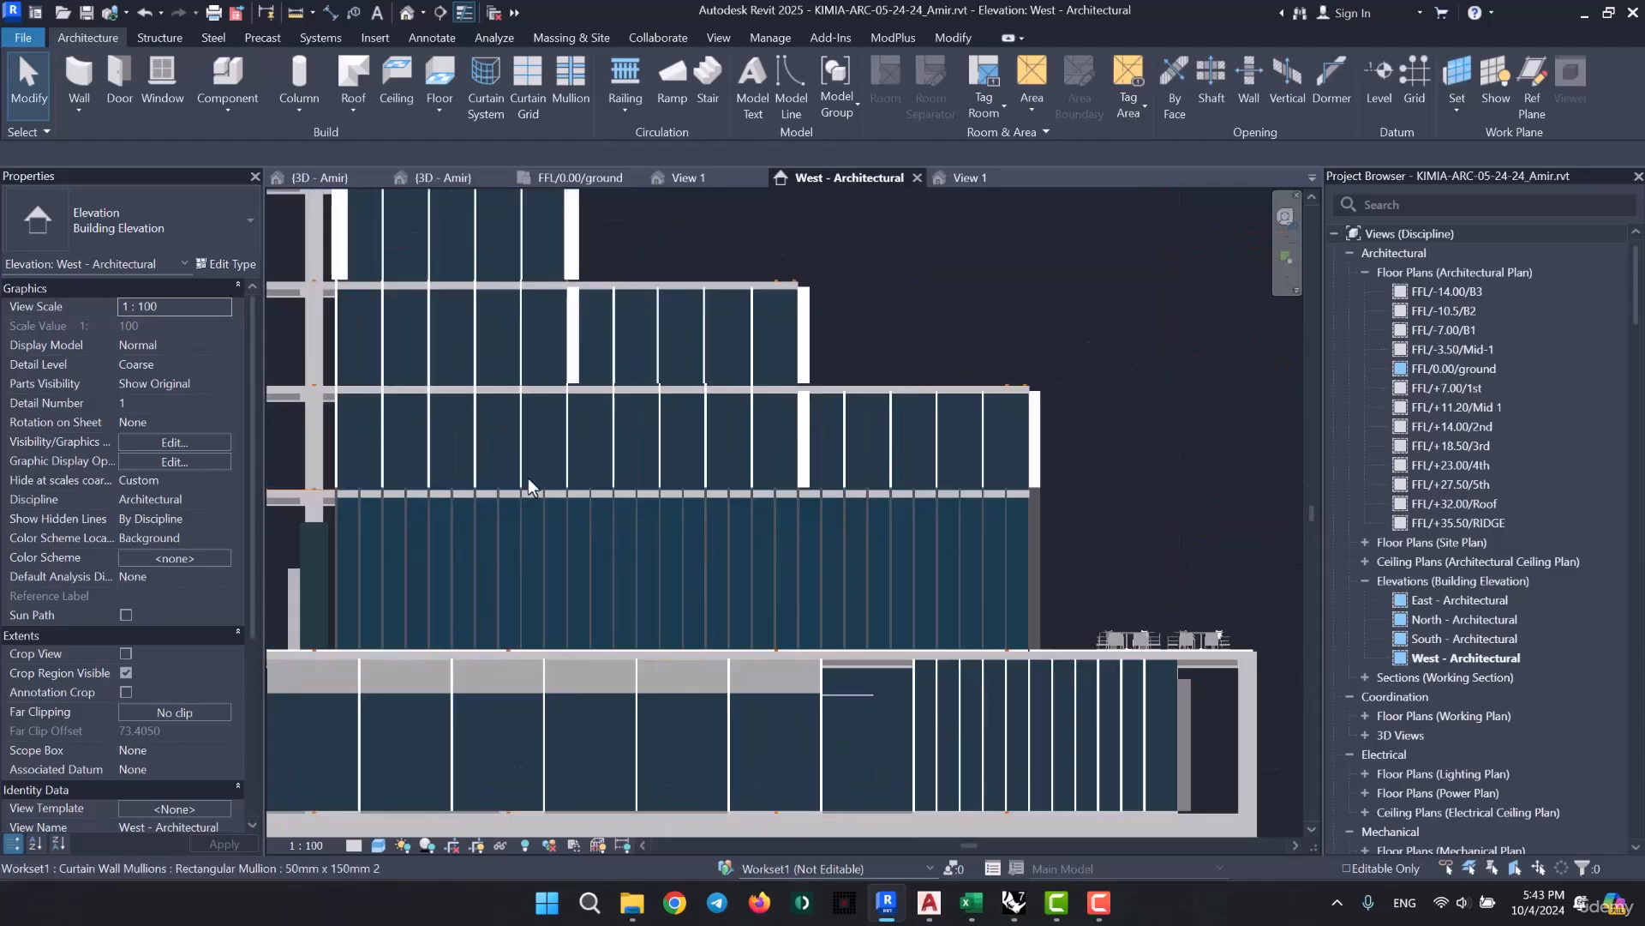